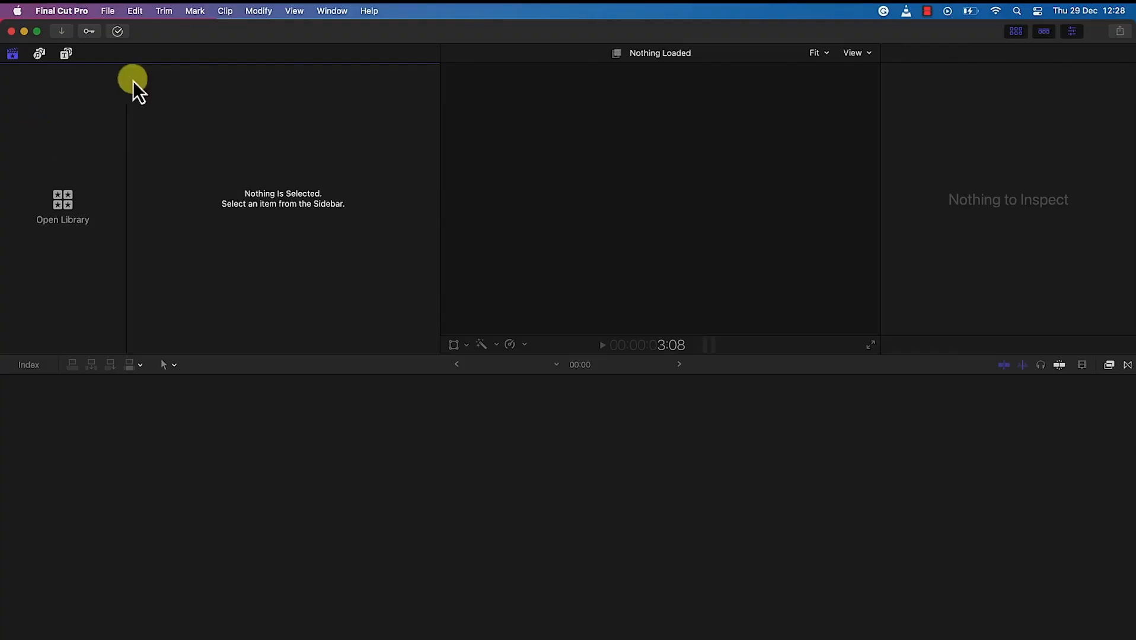
pyautogui.click(108, 11)
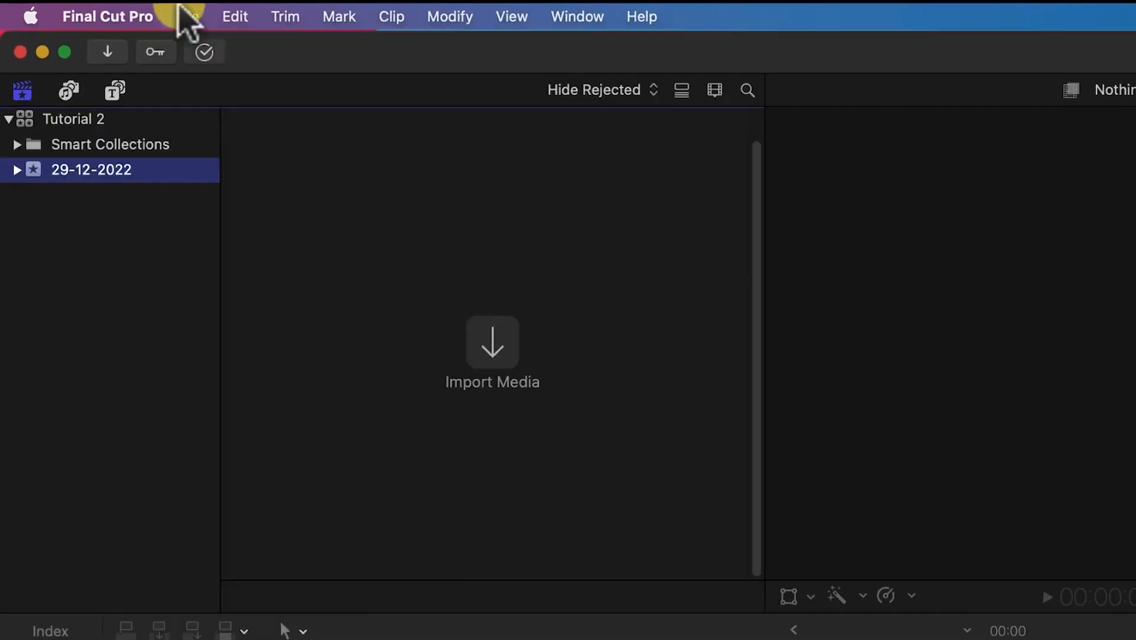
pyautogui.click(107, 11)
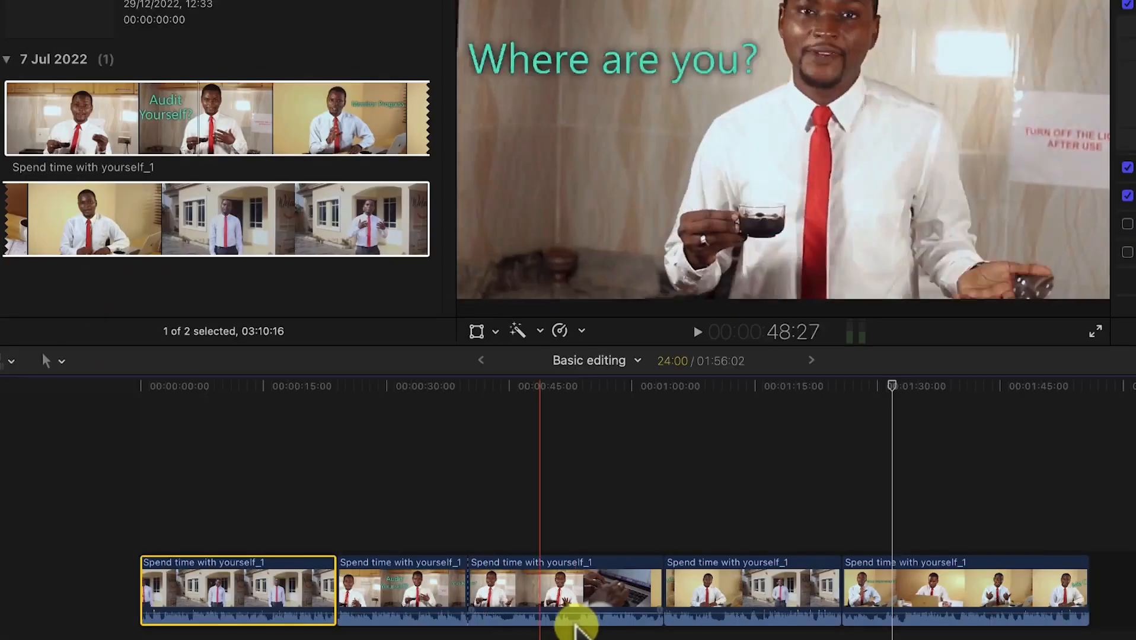
# Move the third main-storyline clip towards the end and connect the running-girl clip above the storyline in the Basic editing project
pyautogui.moveTo(573, 588); pyautogui.dragTo(1003, 582)
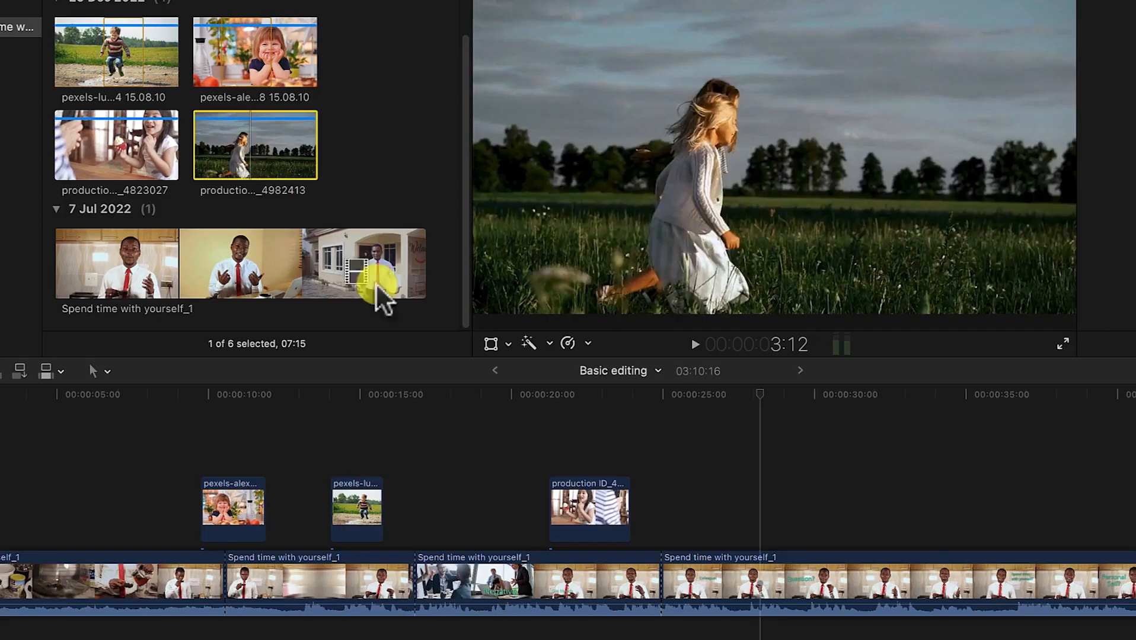
pyautogui.moveTo(254, 145); pyautogui.dragTo(740, 507)
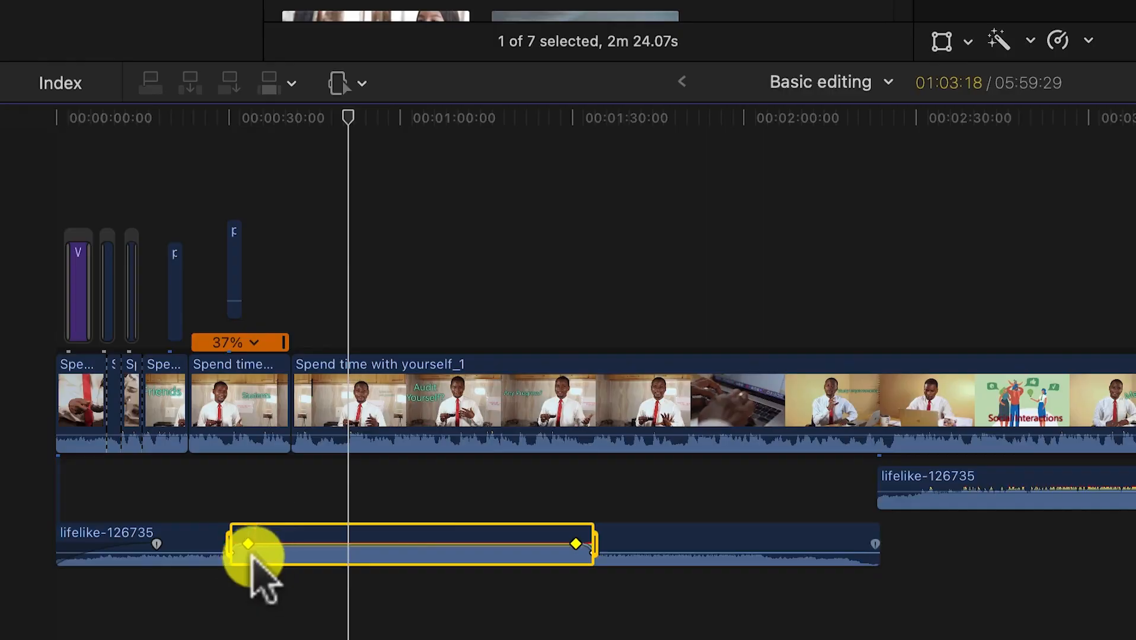
# Select a range of the lifelike-126735 audio and stretch the retimed Spend time with yourself_1 clip to slow it further
pyautogui.moveTo(253, 552); pyautogui.dragTo(608, 553)
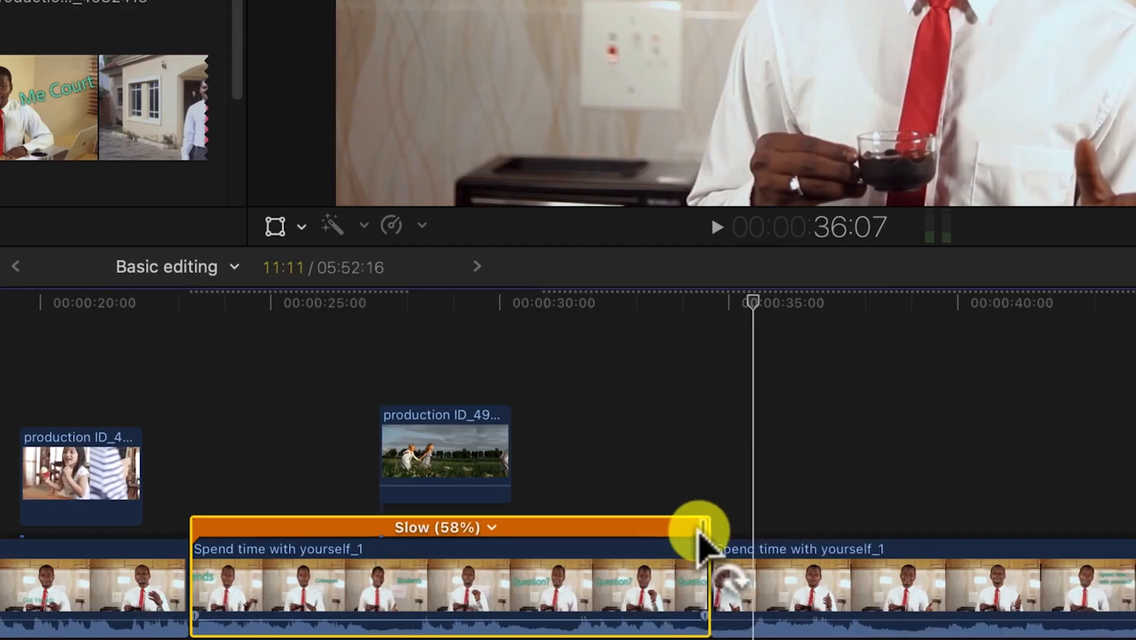
pyautogui.moveTo(697, 532); pyautogui.dragTo(1001, 525)
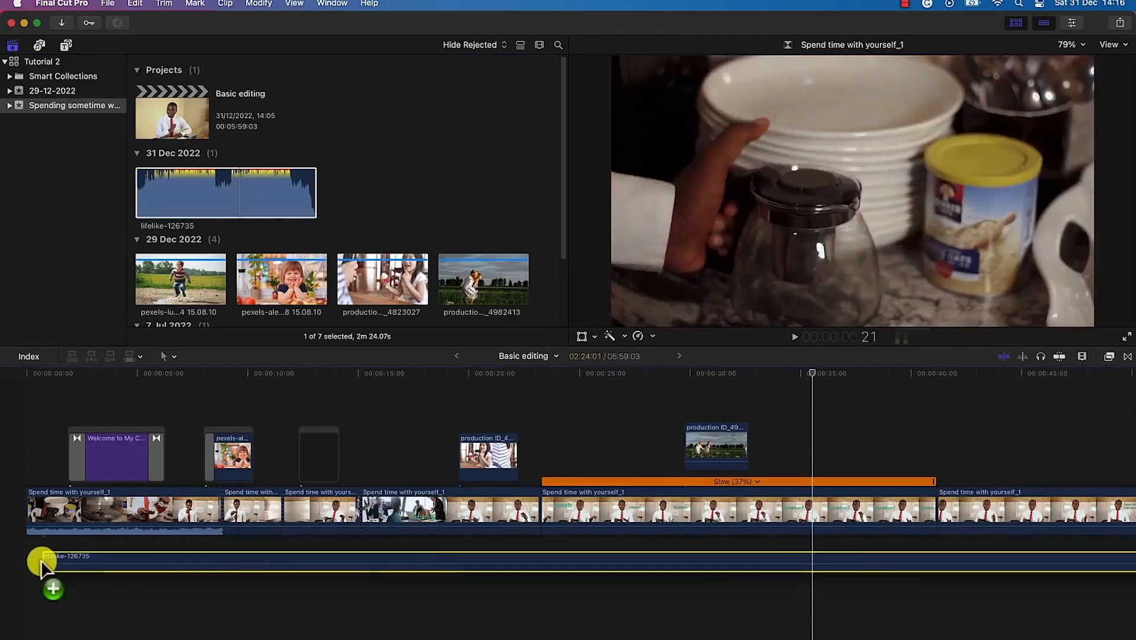
# Connect the lifelike-126735 audio beneath the start of the main storyline
pyautogui.moveTo(40, 563); pyautogui.dragTo(8, 537)
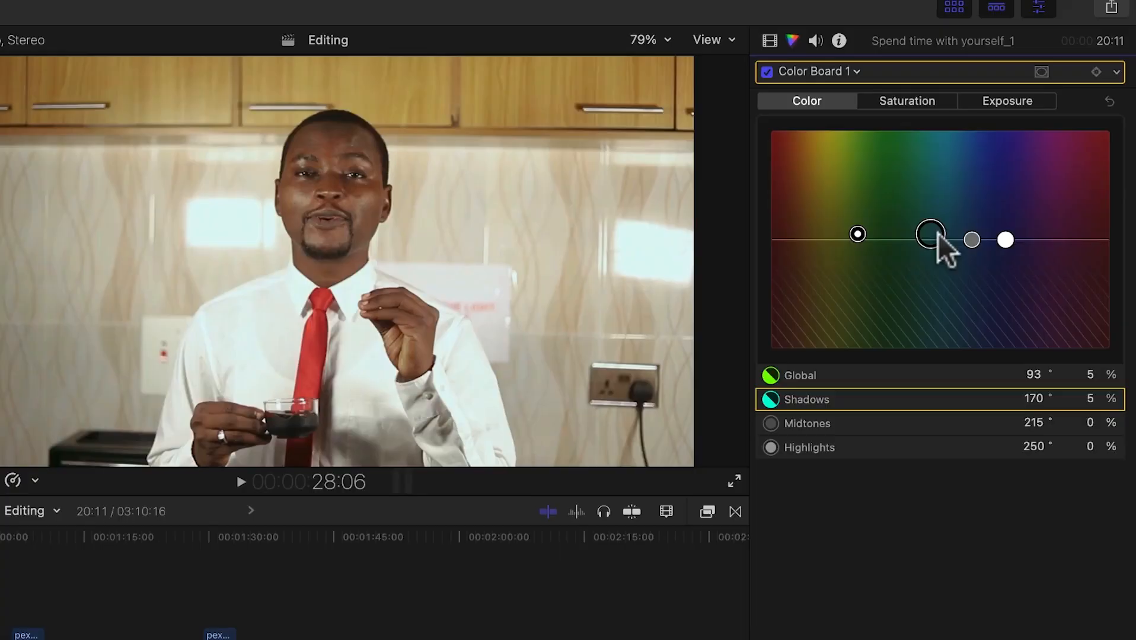
# Tint the clip's shadows to 171° at 6% in Color Board 1 and adjust its midtones
pyautogui.moveTo(938, 233); pyautogui.dragTo(957, 234)
pyautogui.click(971, 238)
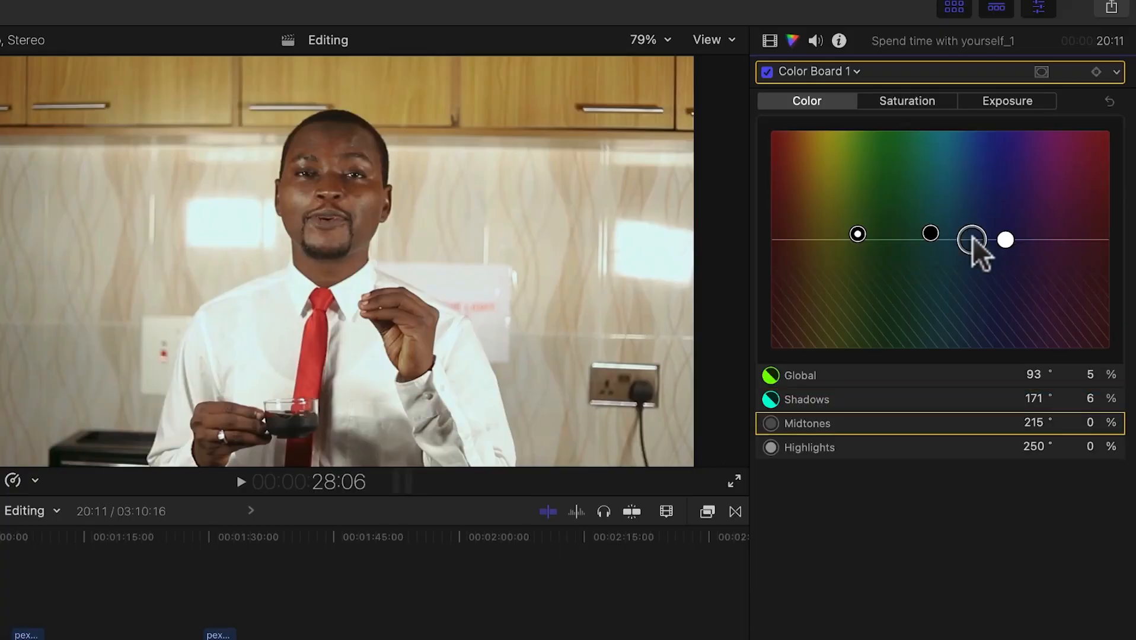
pyautogui.moveTo(973, 191); pyautogui.dragTo(975, 214)
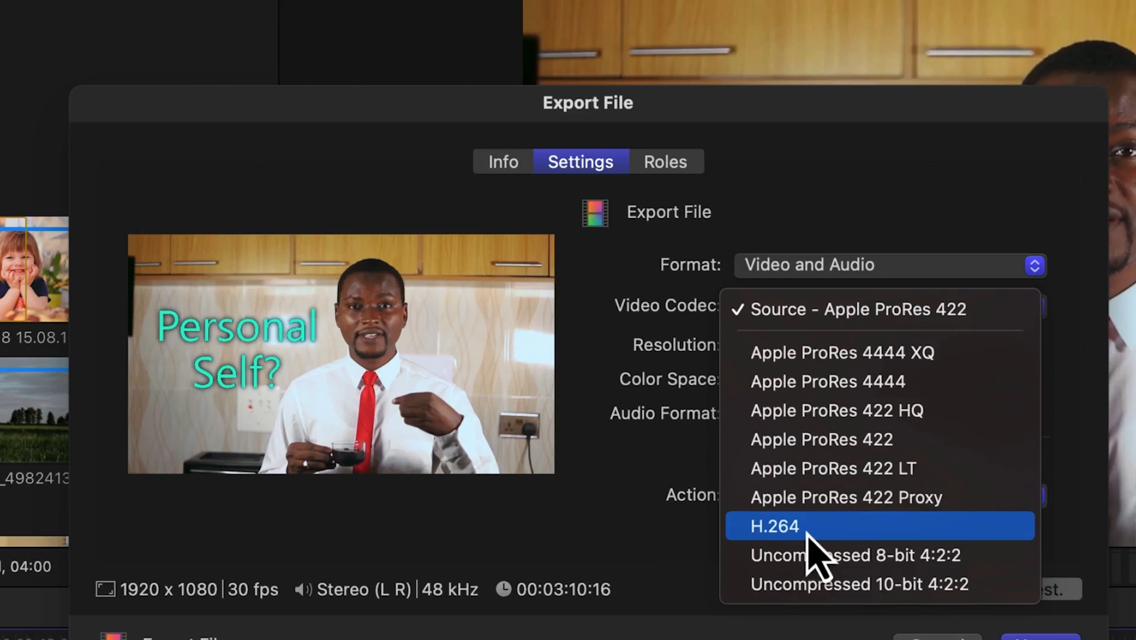
# Set the export video codec to H.264
pyautogui.click(807, 533)
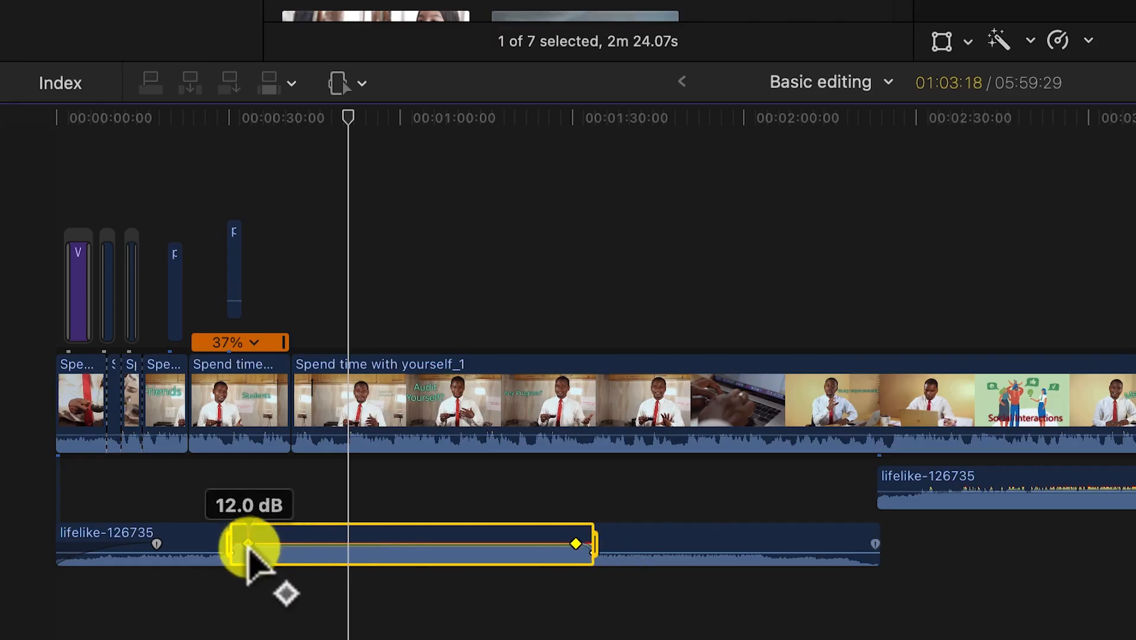
# Shift the first volume keyframe within the selected range of the lifelike-126735 audio
pyautogui.moveTo(247, 551); pyautogui.dragTo(272, 544)
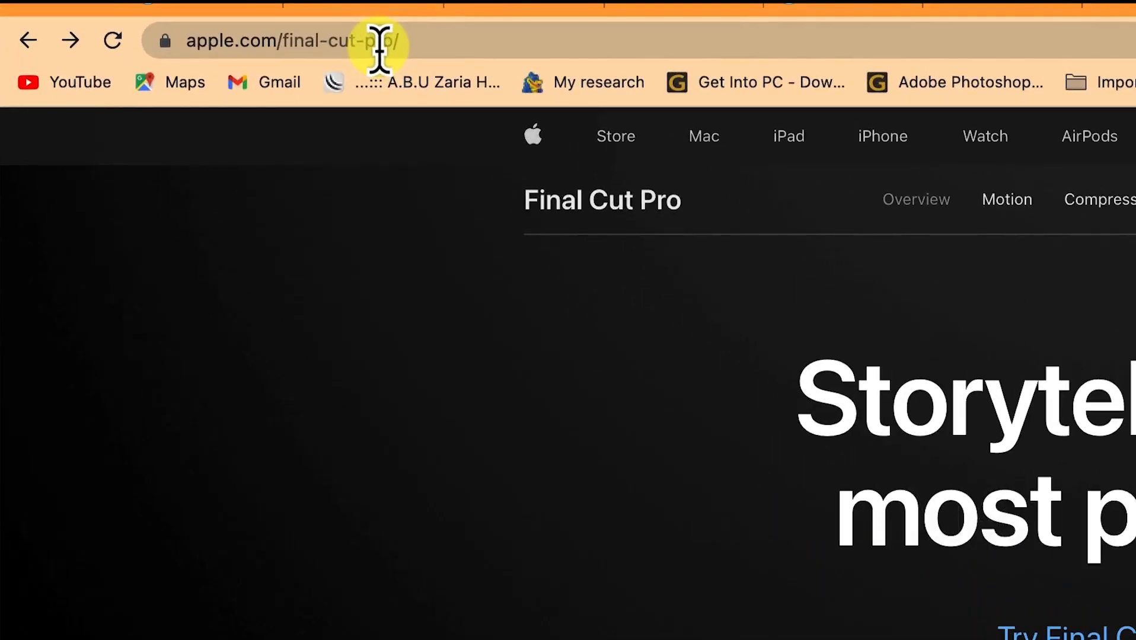
# Examine Apple's Final Cut Pro web page and the 90-day free trial page with its installation notes
pyautogui.click(435, 46)
pyautogui.click(437, 46)
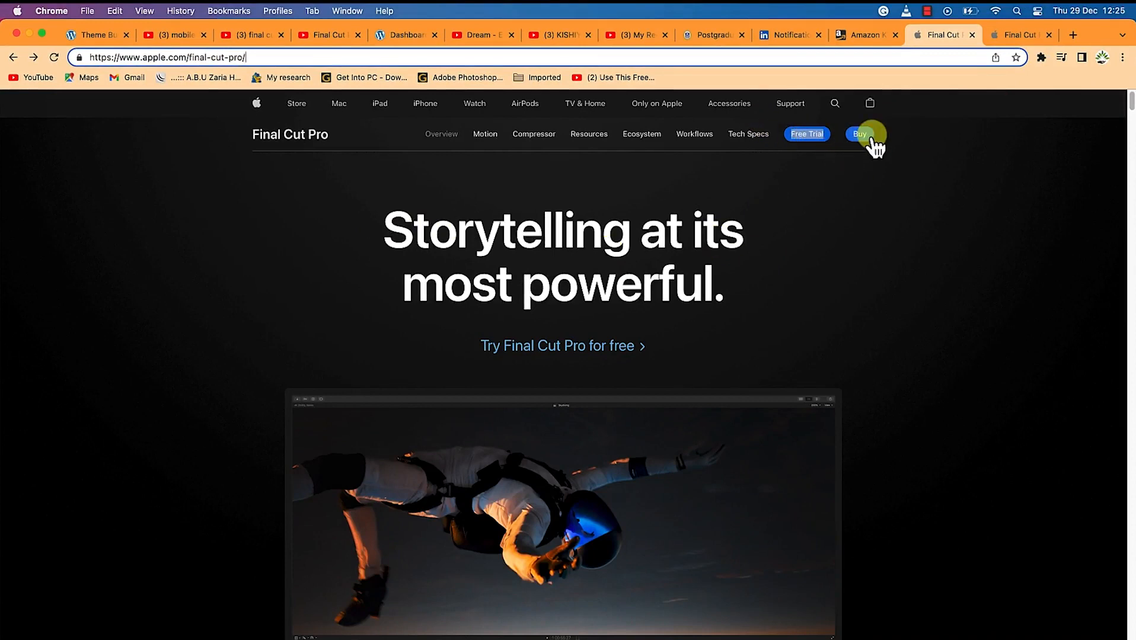
pyautogui.click(1026, 34)
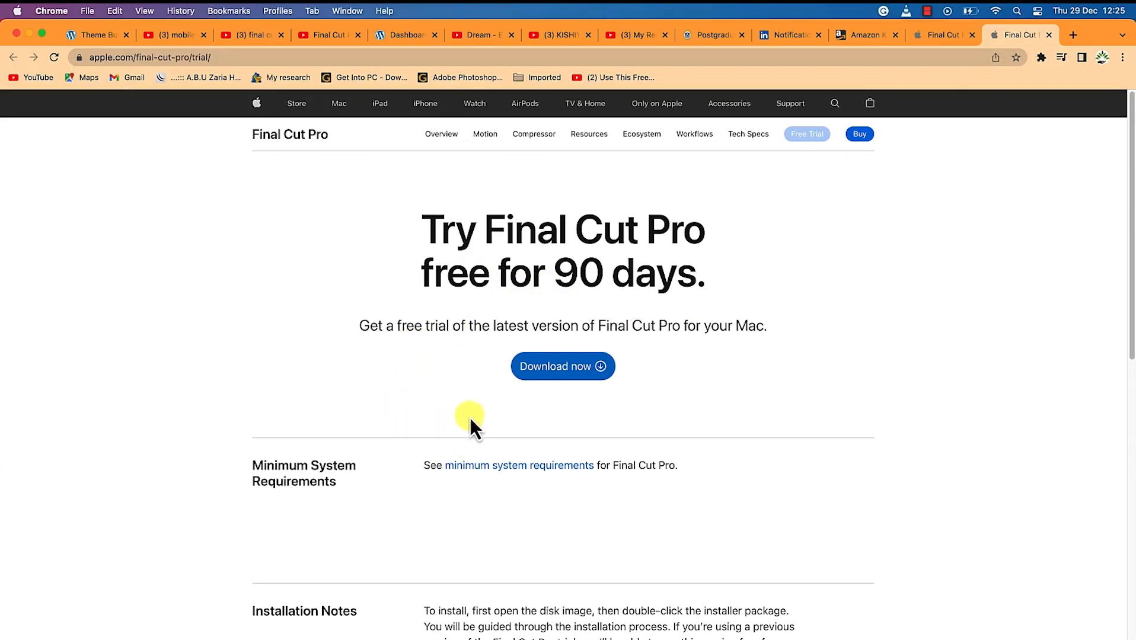
pyautogui.scroll(-10, 506, 415)
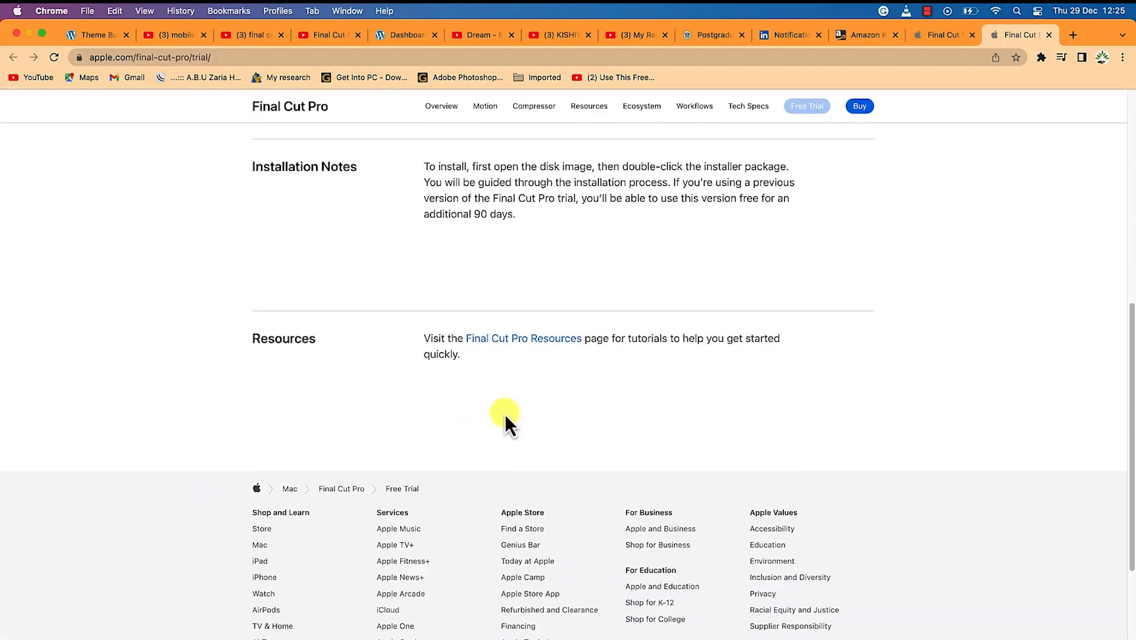
pyautogui.scroll(10, 505, 415)
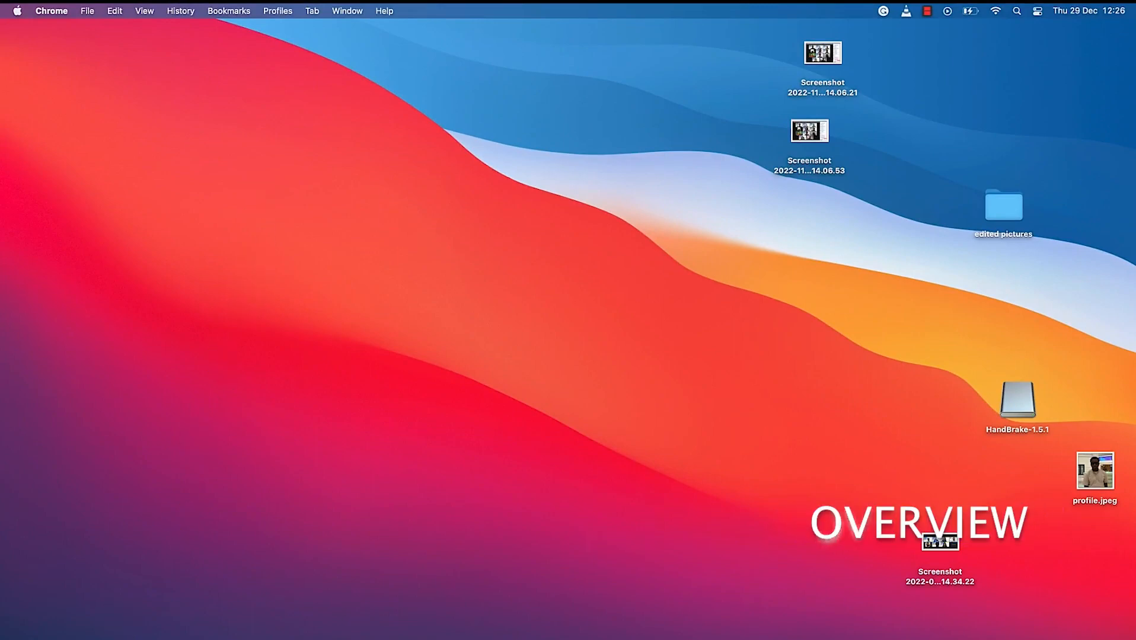
# Launch Final Cut Pro from the installed applications
pyautogui.press('F4')
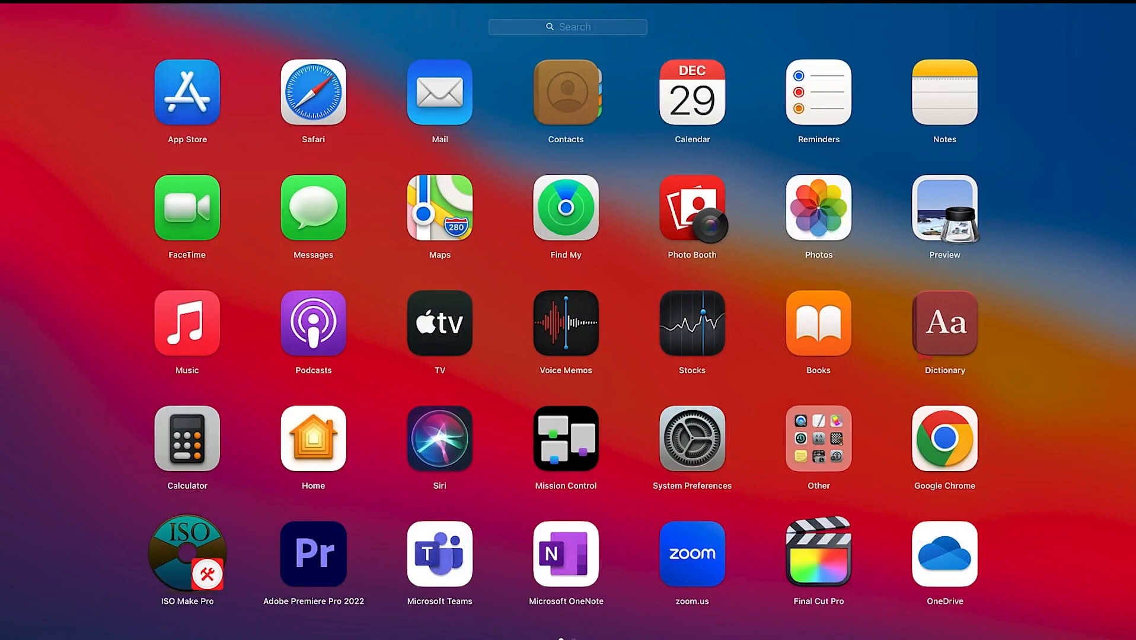
pyautogui.click(818, 554)
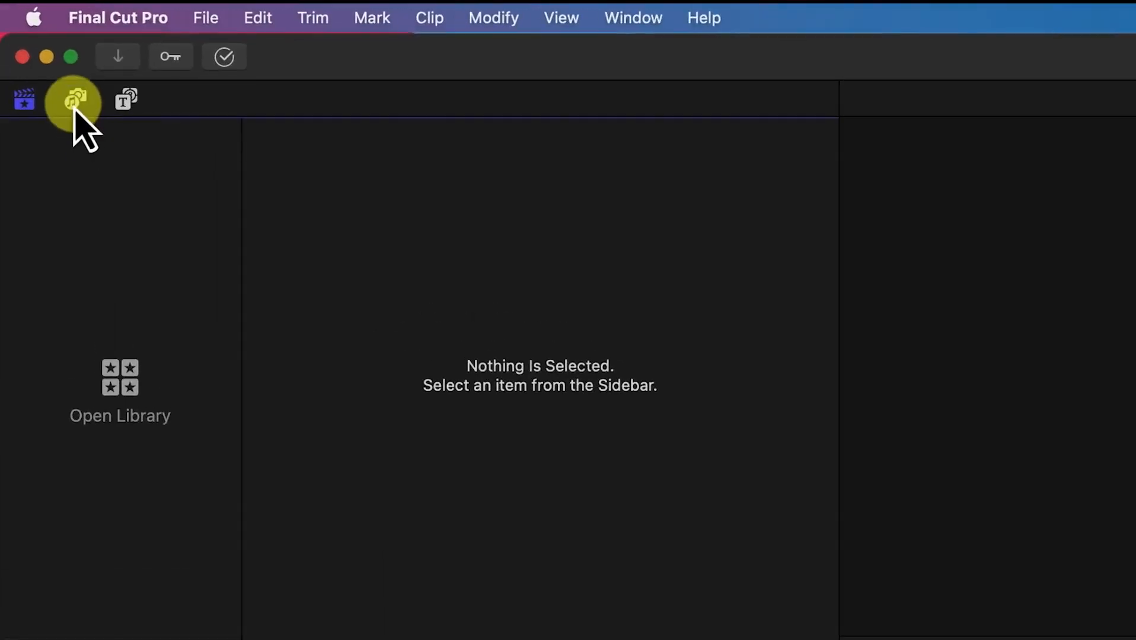
# Examine the photo and audio sources, the title categories with the Lower Thirds templates, and the generators
pyautogui.click(75, 104)
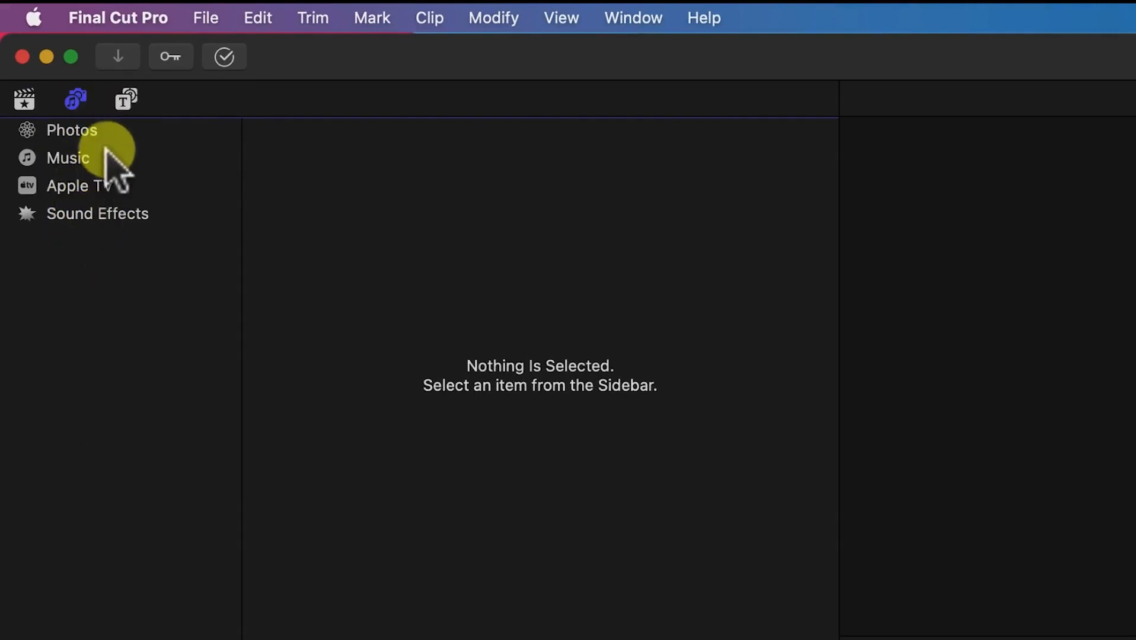
pyautogui.click(123, 107)
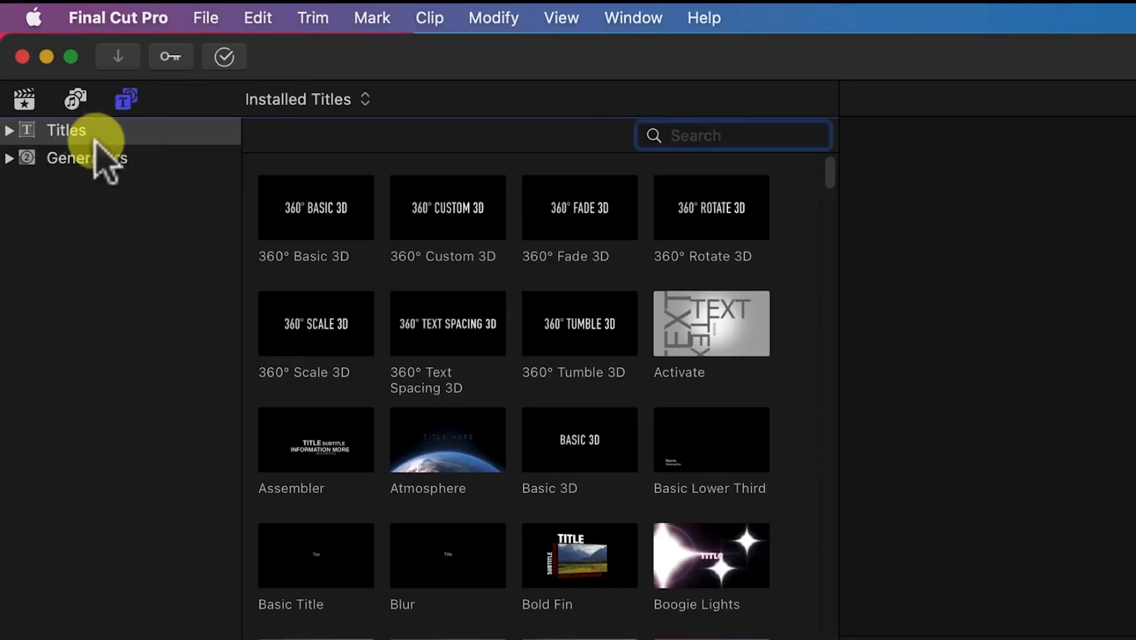
pyautogui.click(9, 131)
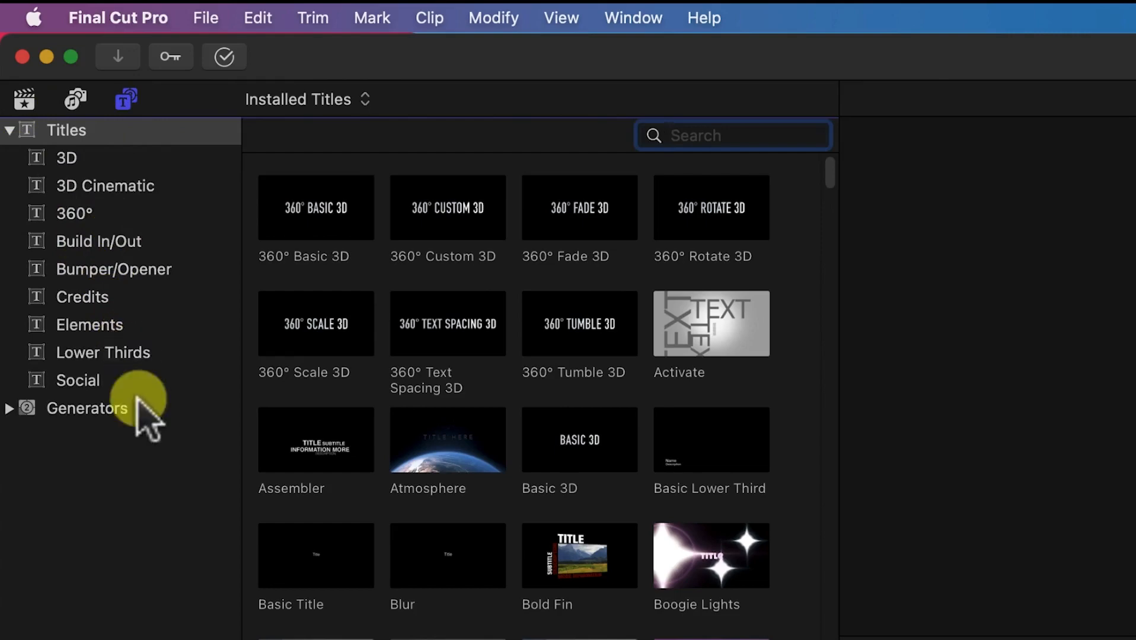
pyautogui.click(127, 351)
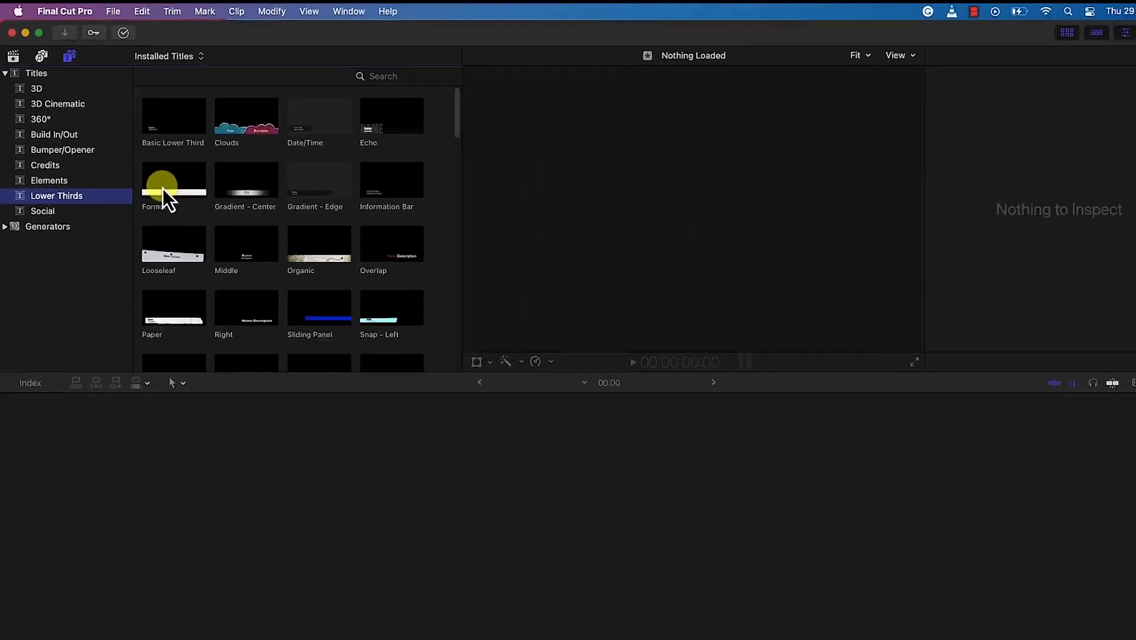
pyautogui.click(285, 302)
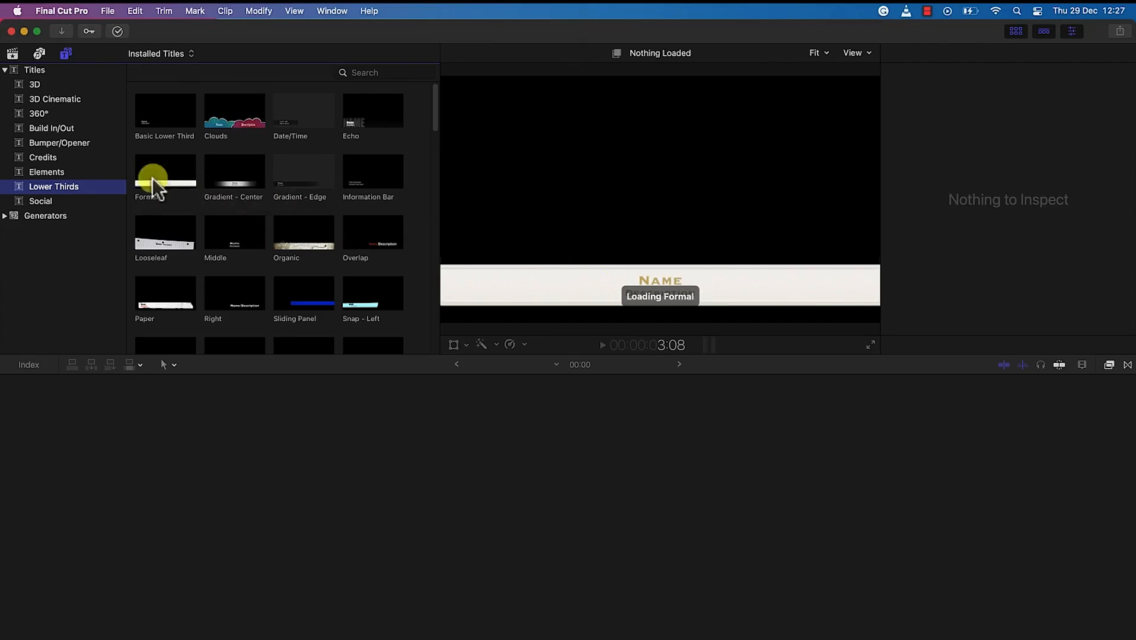
pyautogui.click(5, 217)
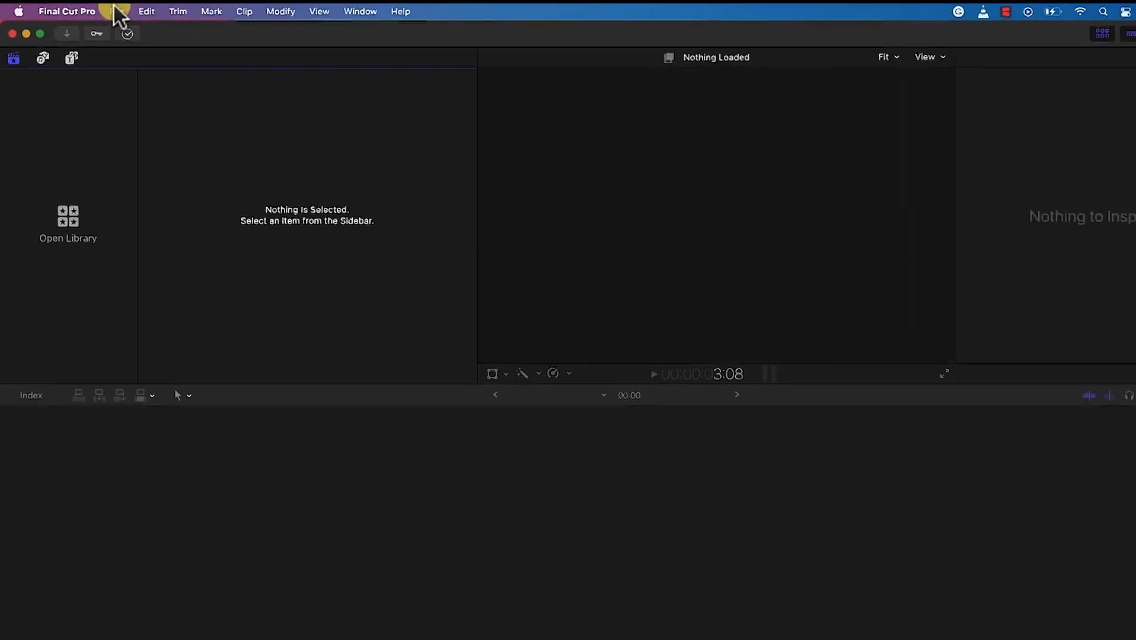
# Create a new library named Tutorial 2 and save it in the Final Cut Pro folder
pyautogui.click(117, 12)
pyautogui.moveTo(128, 34)
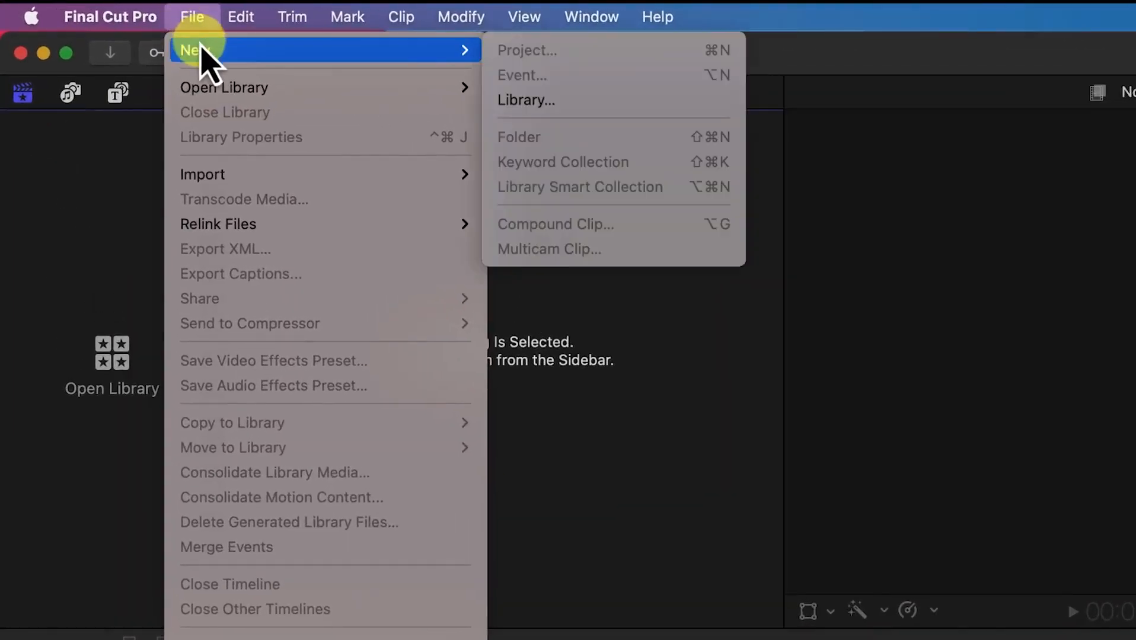
pyautogui.click(535, 100)
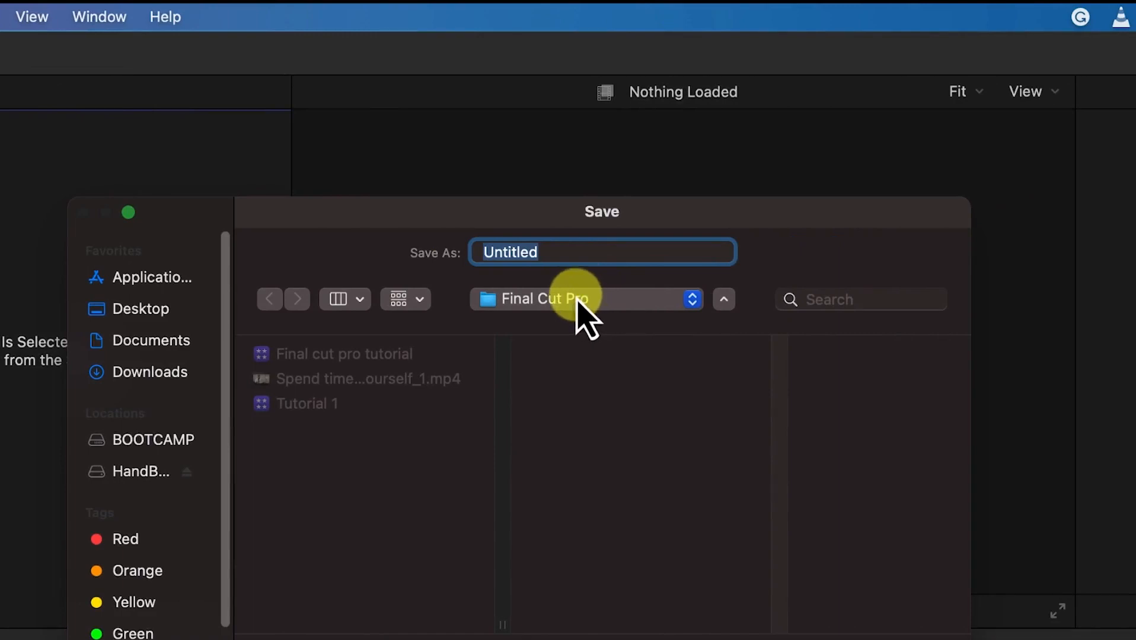
pyautogui.click(654, 311)
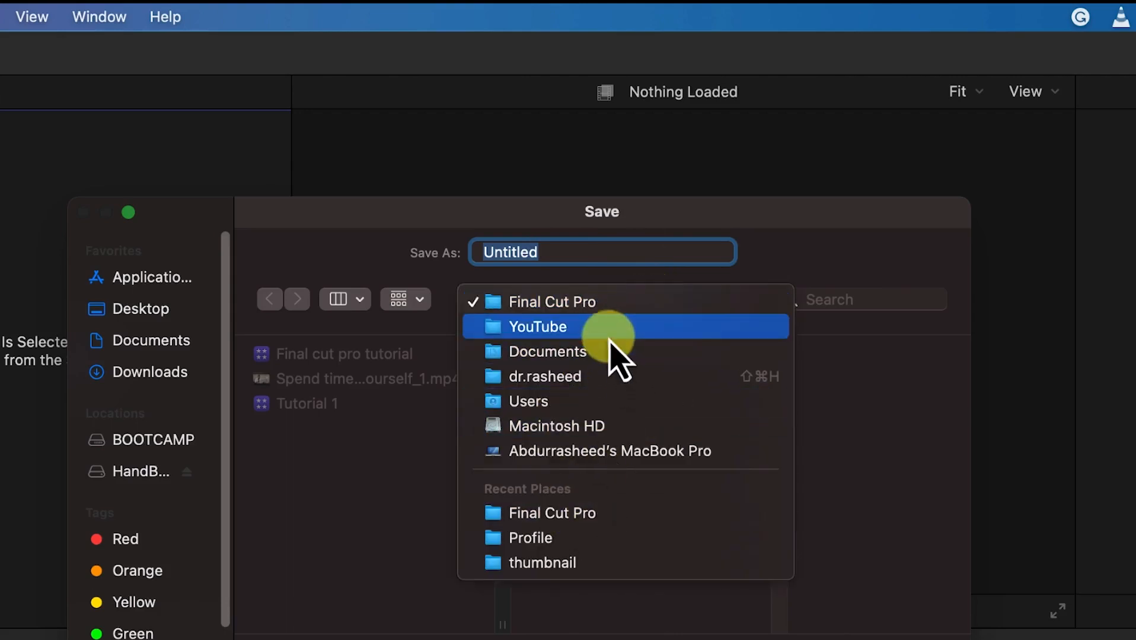
pyautogui.click(598, 308)
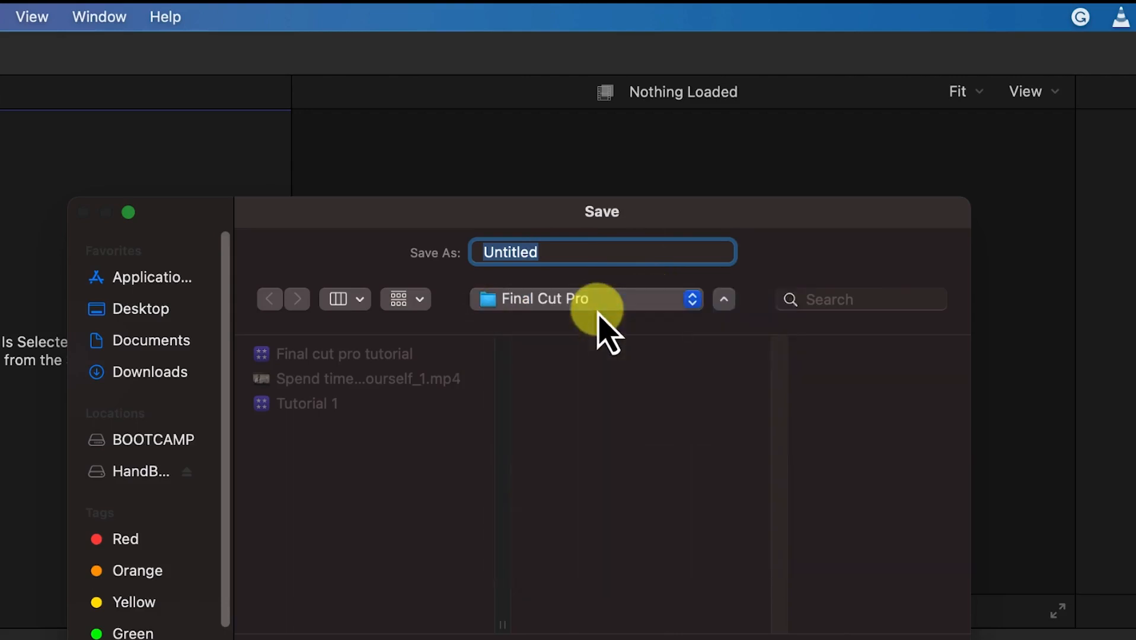
pyautogui.write('Tutorial 2')
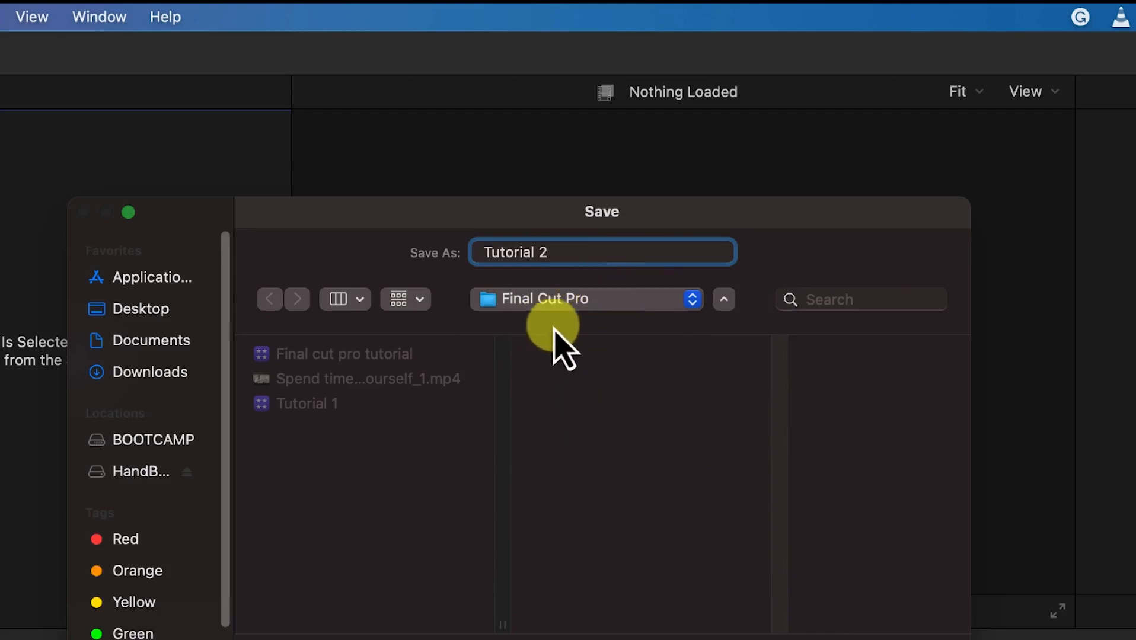
pyautogui.click(853, 636)
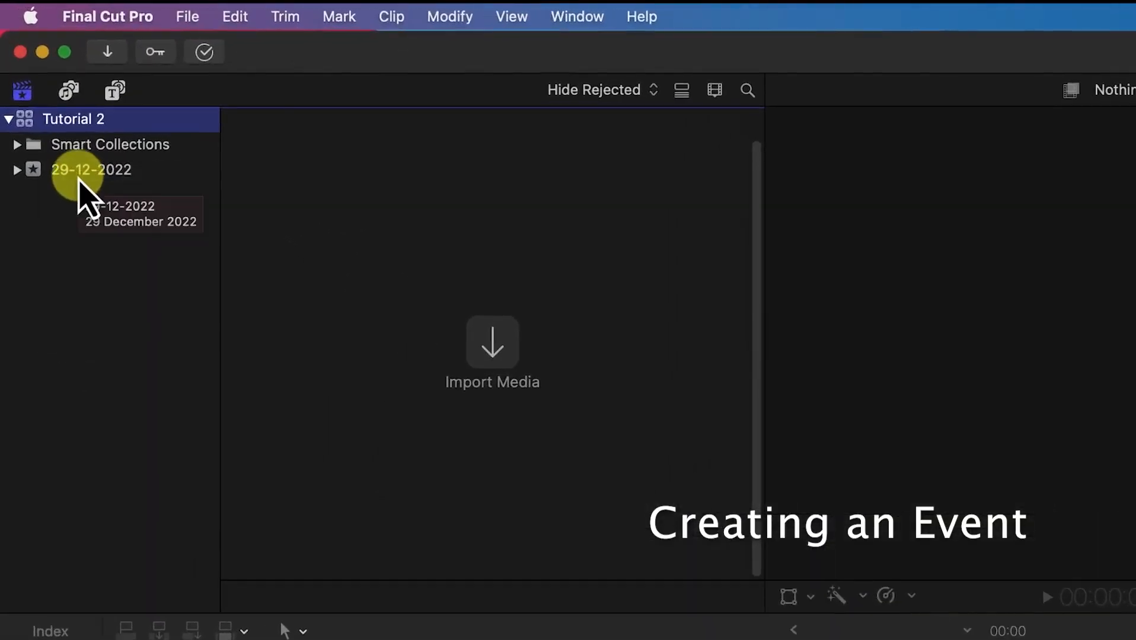
# Select the 29-12-2022 event in the Tutorial 2 library and examine the commands available for it
pyautogui.click(80, 176)
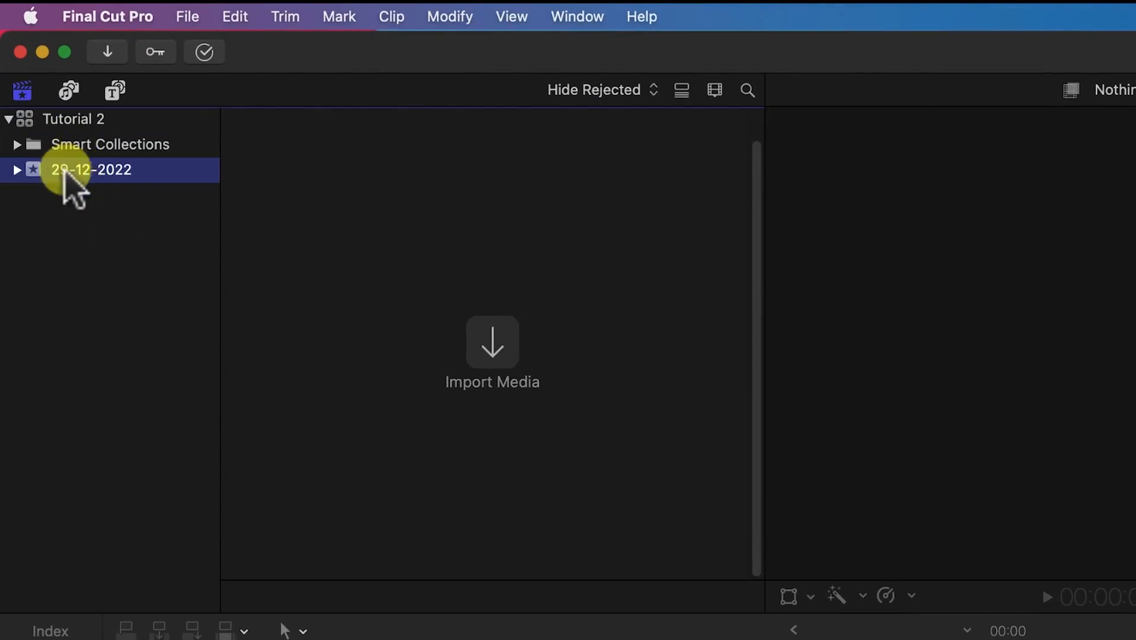
pyautogui.rightClick(91, 215)
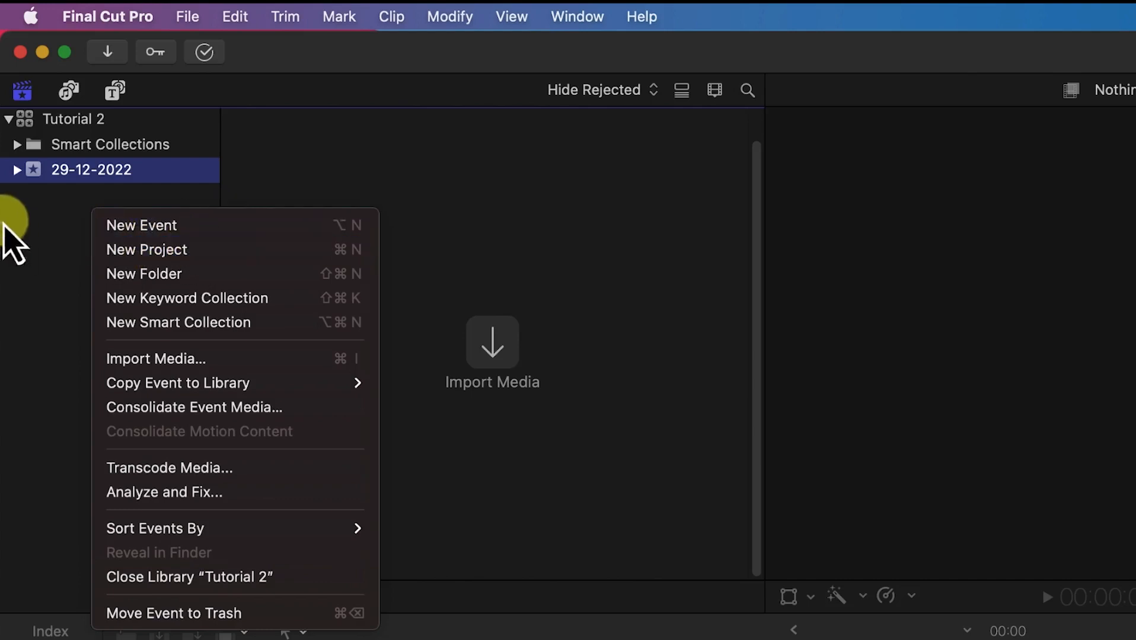
pyautogui.click(15, 249)
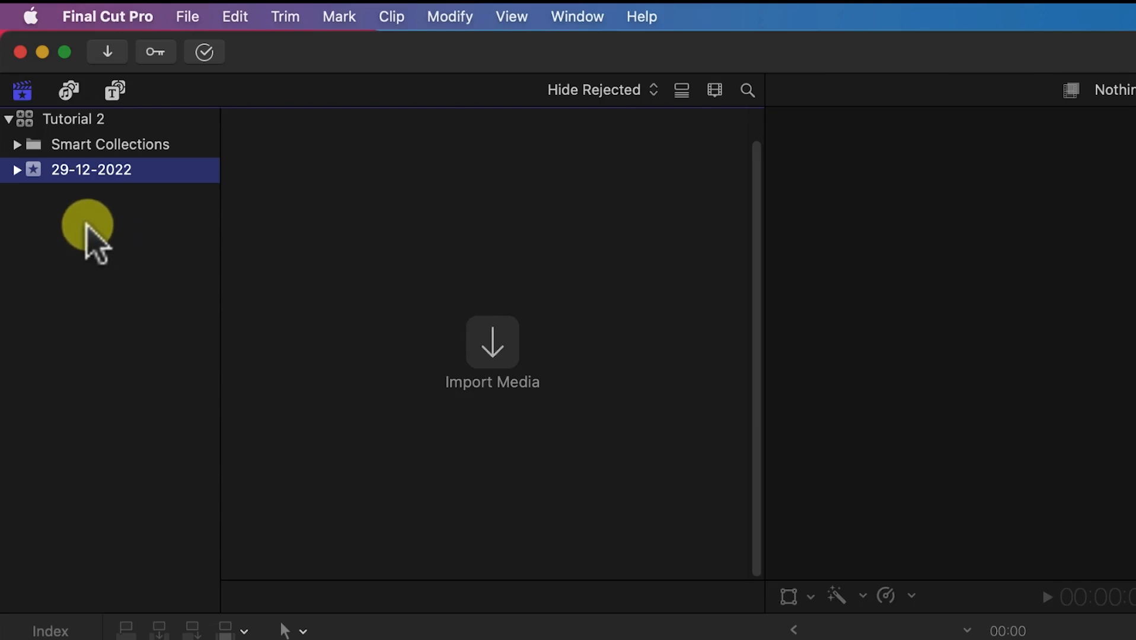
pyautogui.rightClick(89, 177)
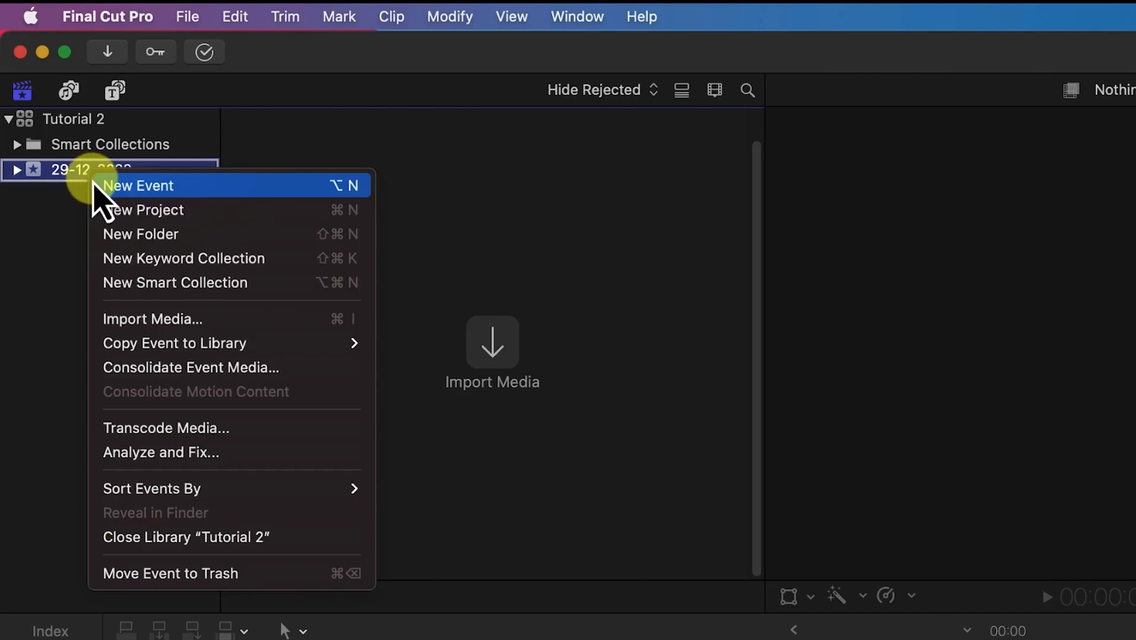
pyautogui.click(56, 302)
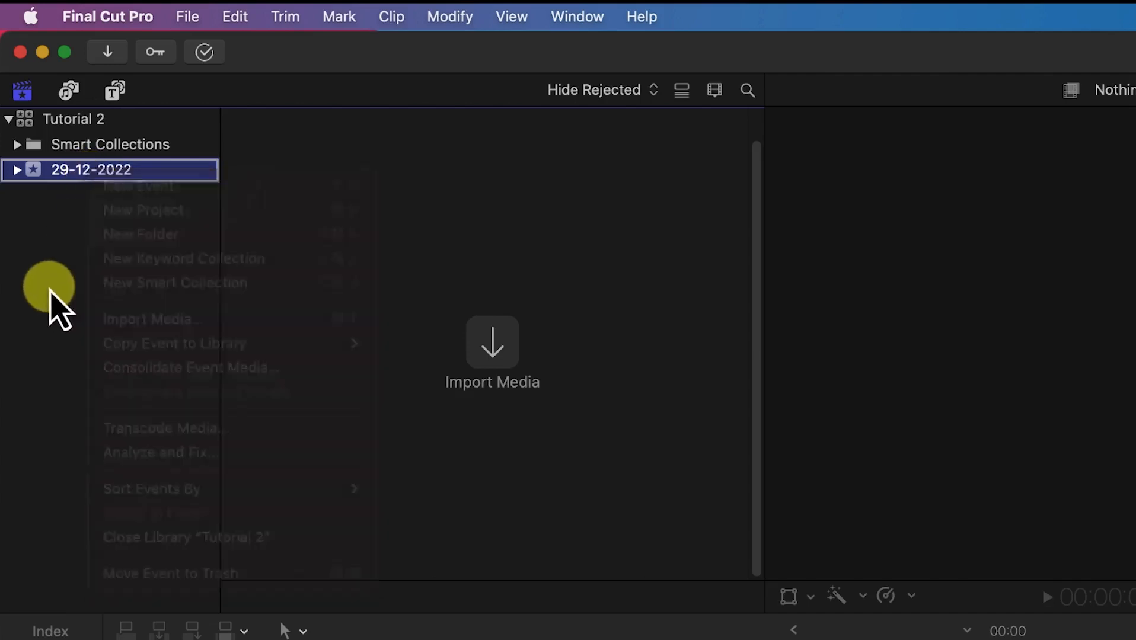
pyautogui.rightClick(71, 220)
pyautogui.click(10, 290)
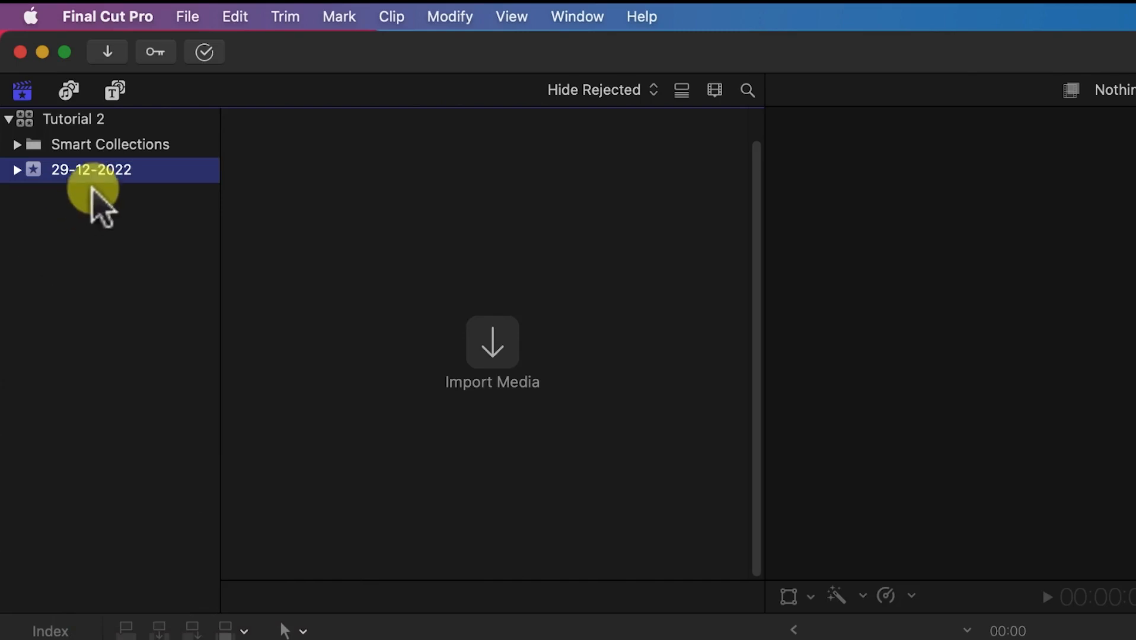
# Create a new event named "Spending sometime with yourself" in the Tutorial 2 library
pyautogui.rightClick(76, 233)
pyautogui.click(28, 292)
pyautogui.click(186, 18)
pyautogui.moveTo(267, 49)
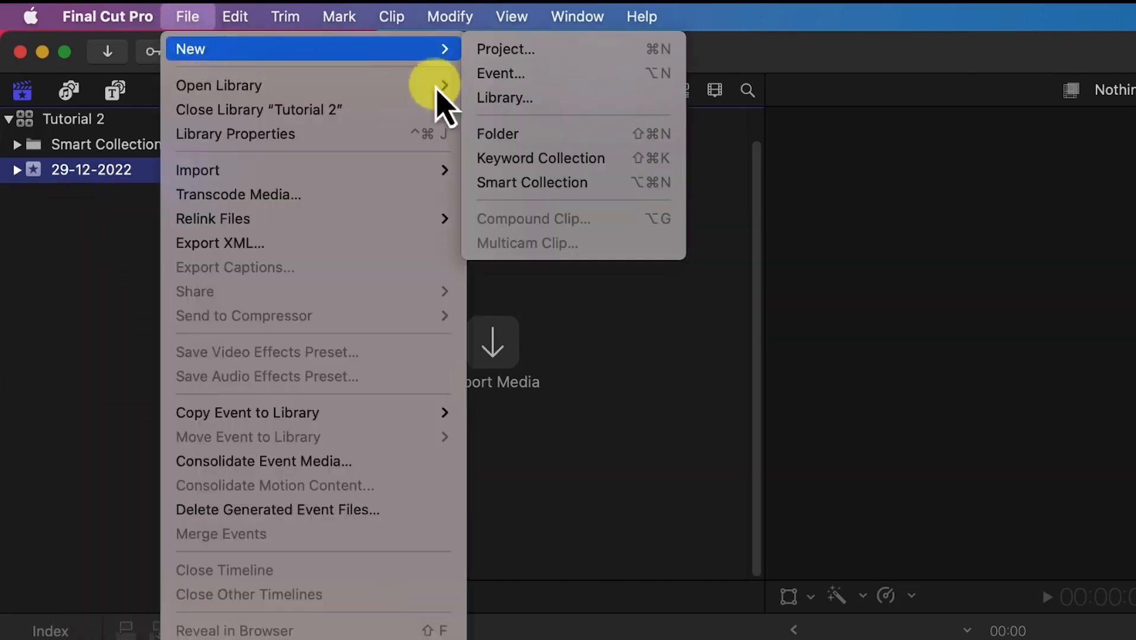
pyautogui.click(493, 83)
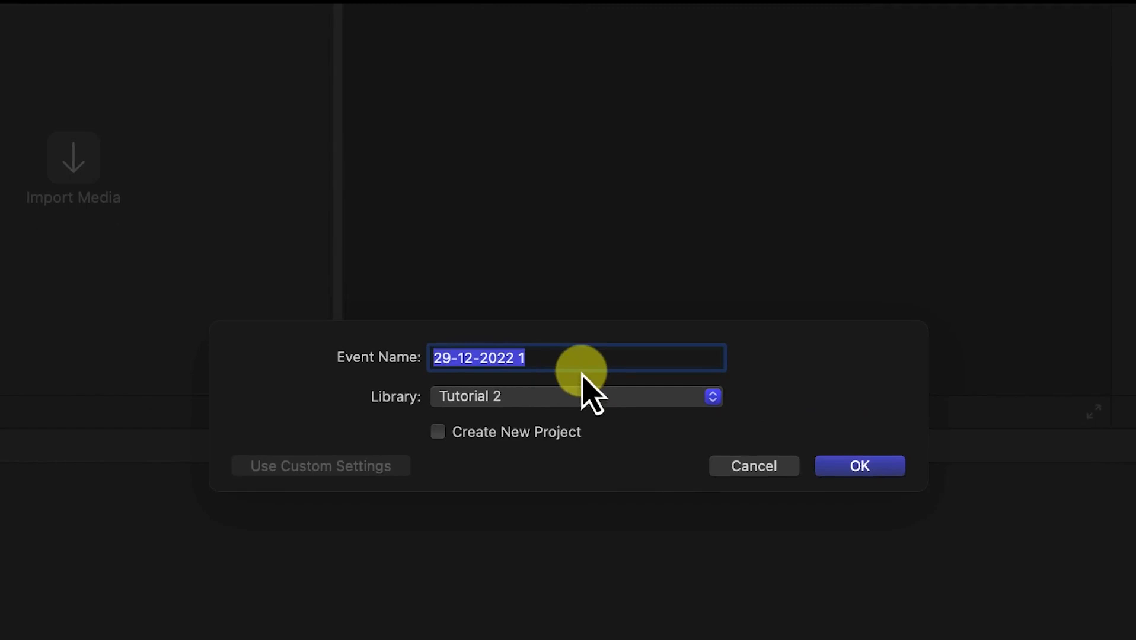
pyautogui.write('Spending sometime with yourself')
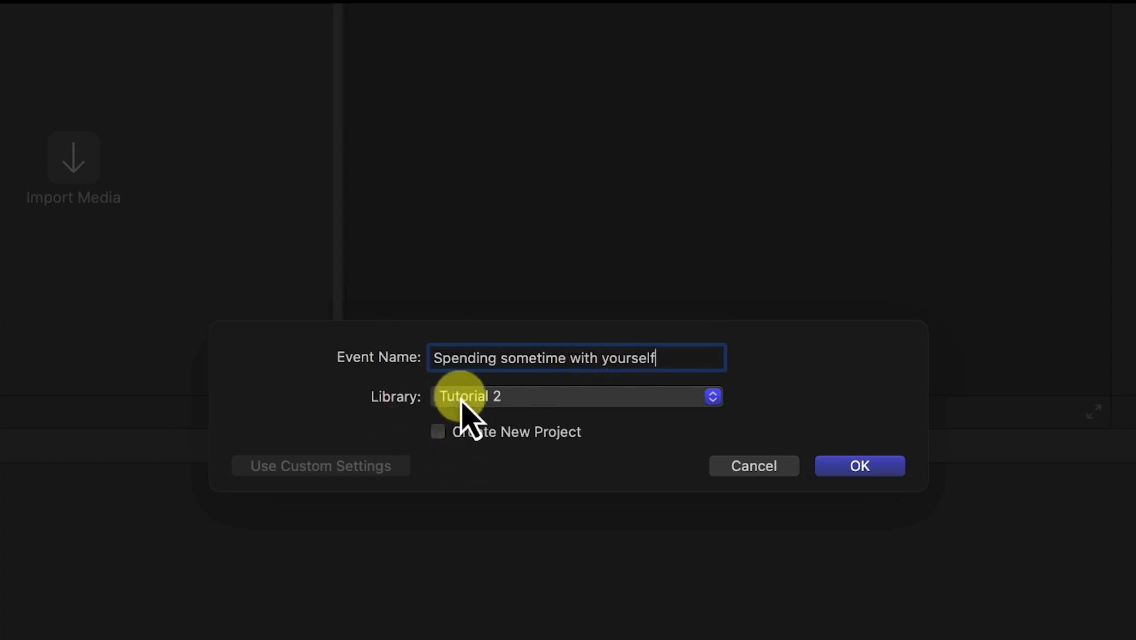
pyautogui.click(506, 403)
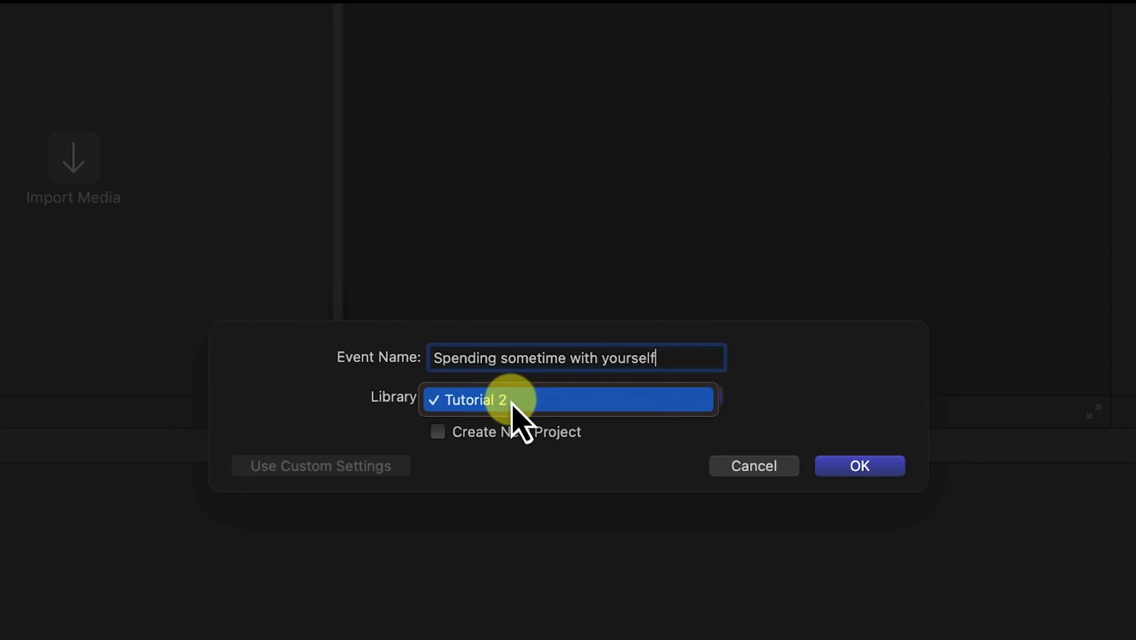
pyautogui.click(560, 407)
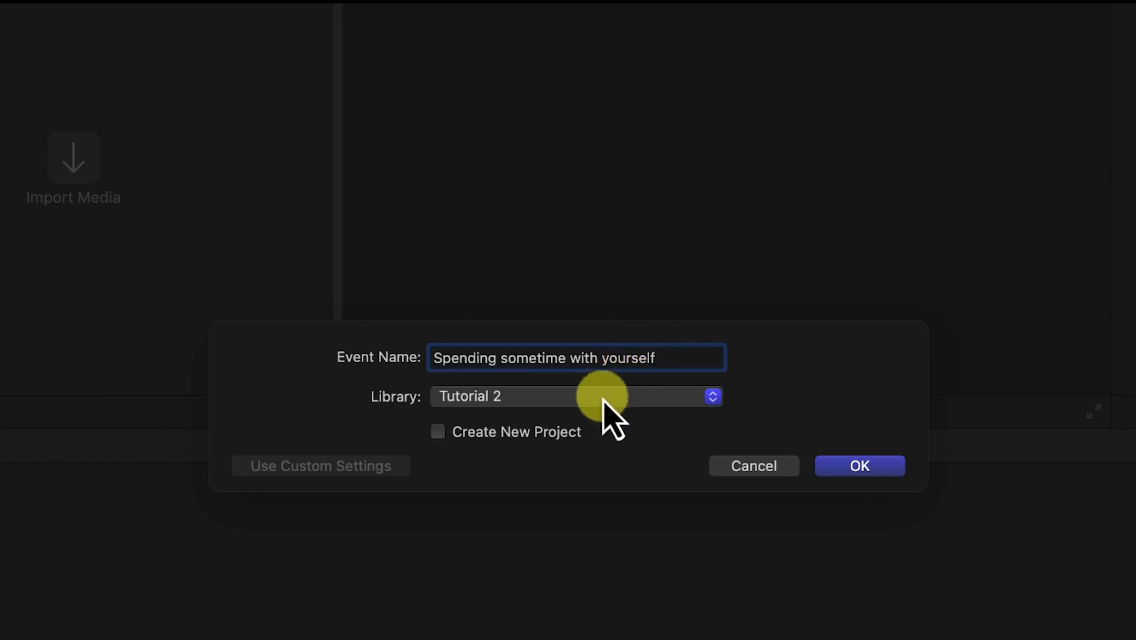
pyautogui.click(873, 465)
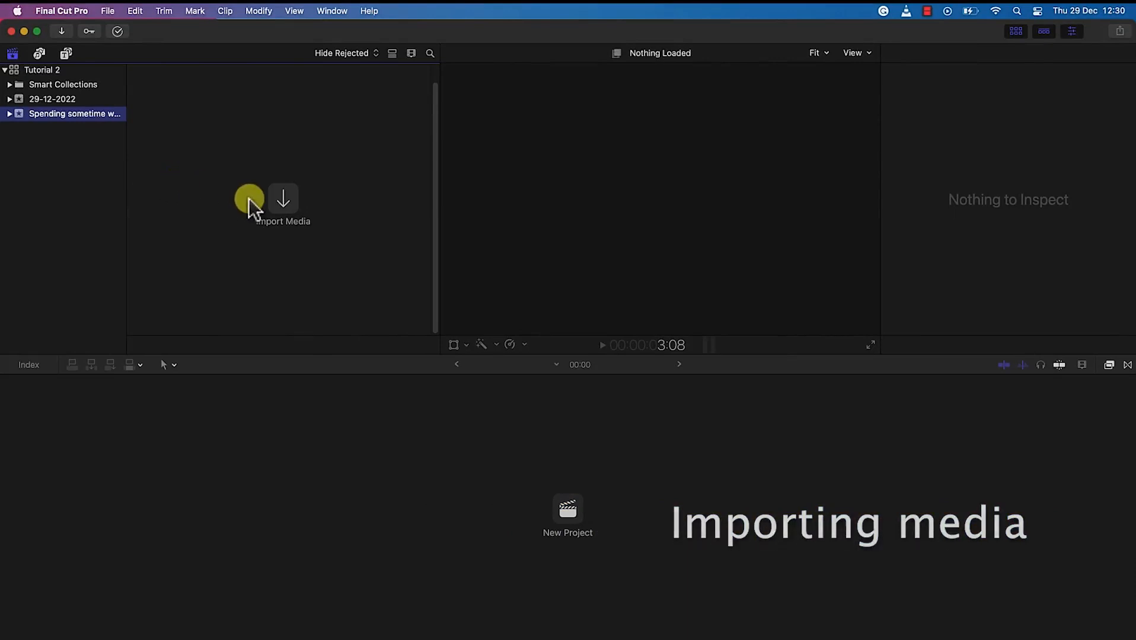
# Import Spend time with yourself_1.mp4 from the Final Cut Pro folder into the "Spending sometime with yourself" event, leaving files in place
pyautogui.click(277, 208)
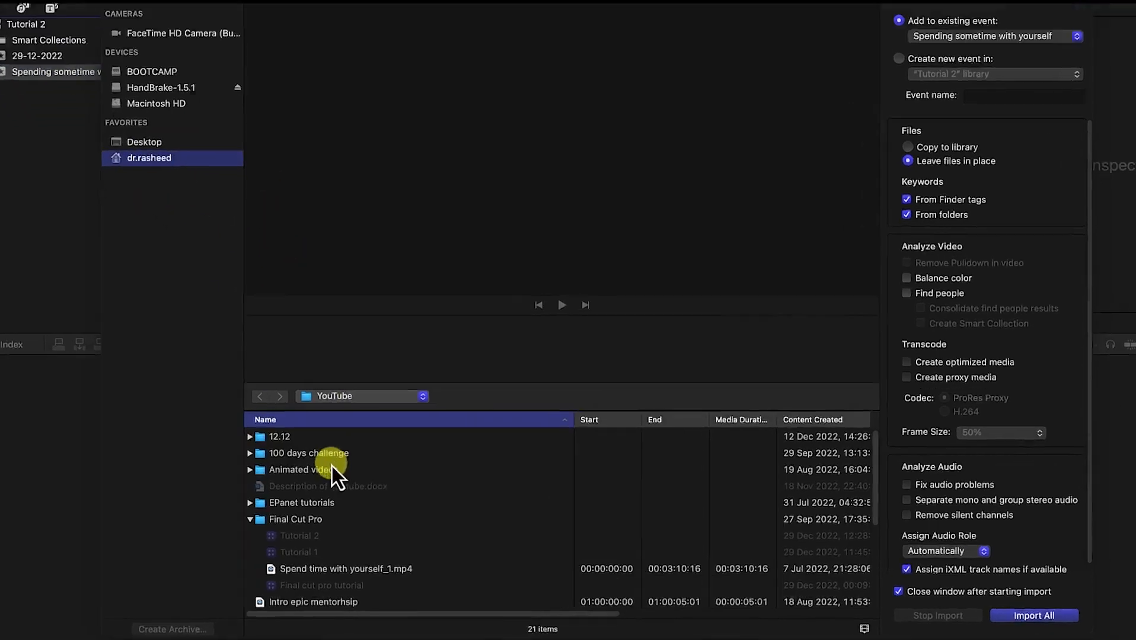
pyautogui.click(406, 470)
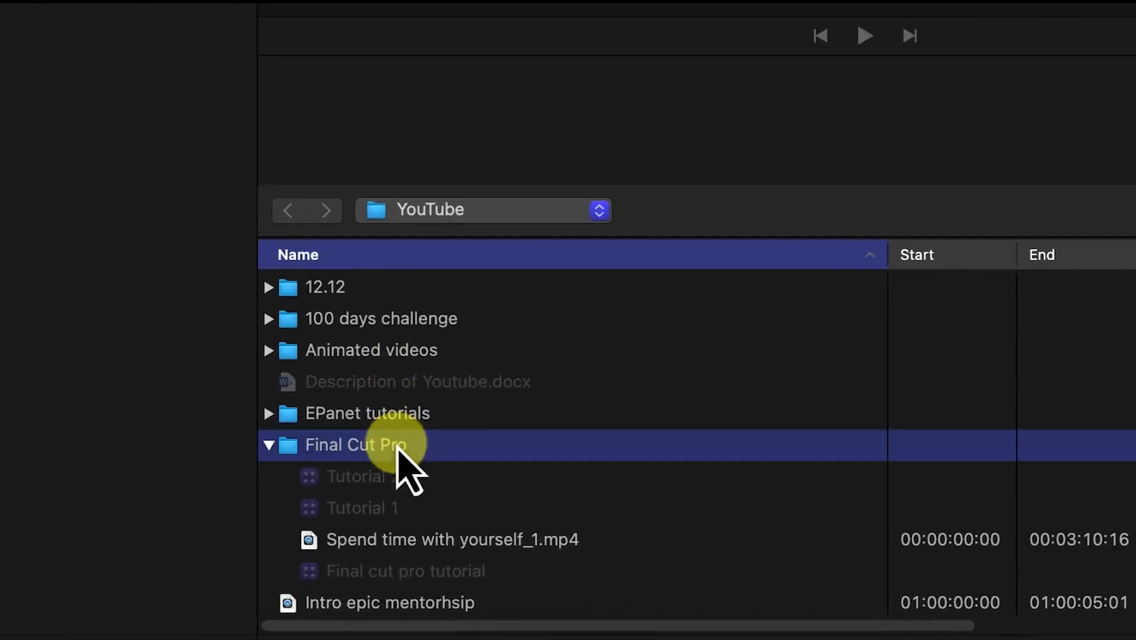
pyautogui.click(386, 545)
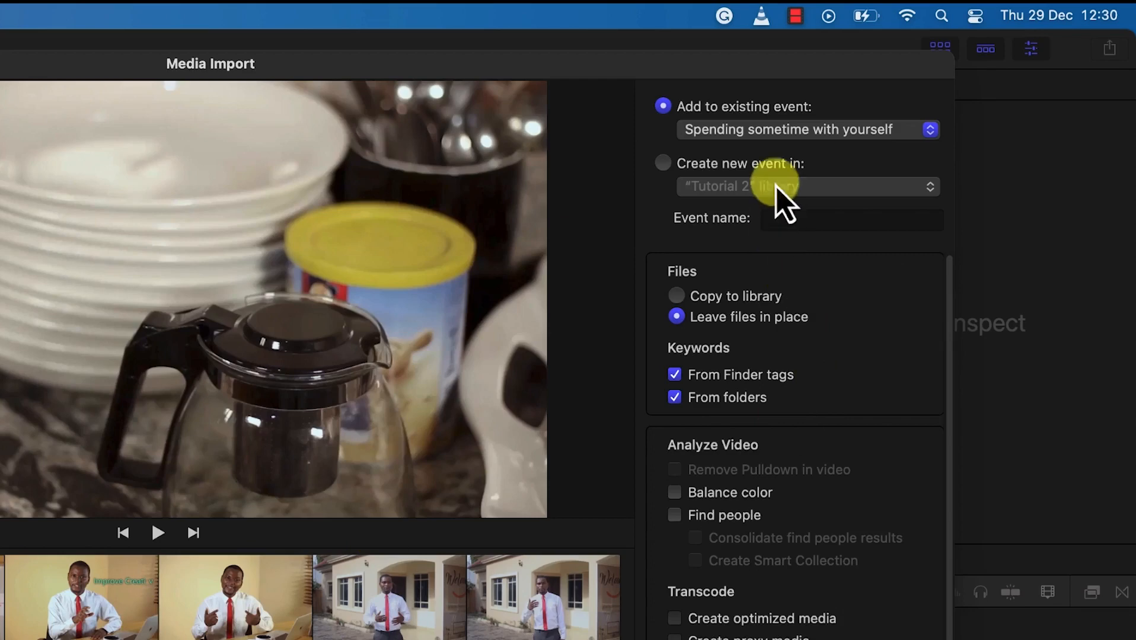
pyautogui.click(803, 136)
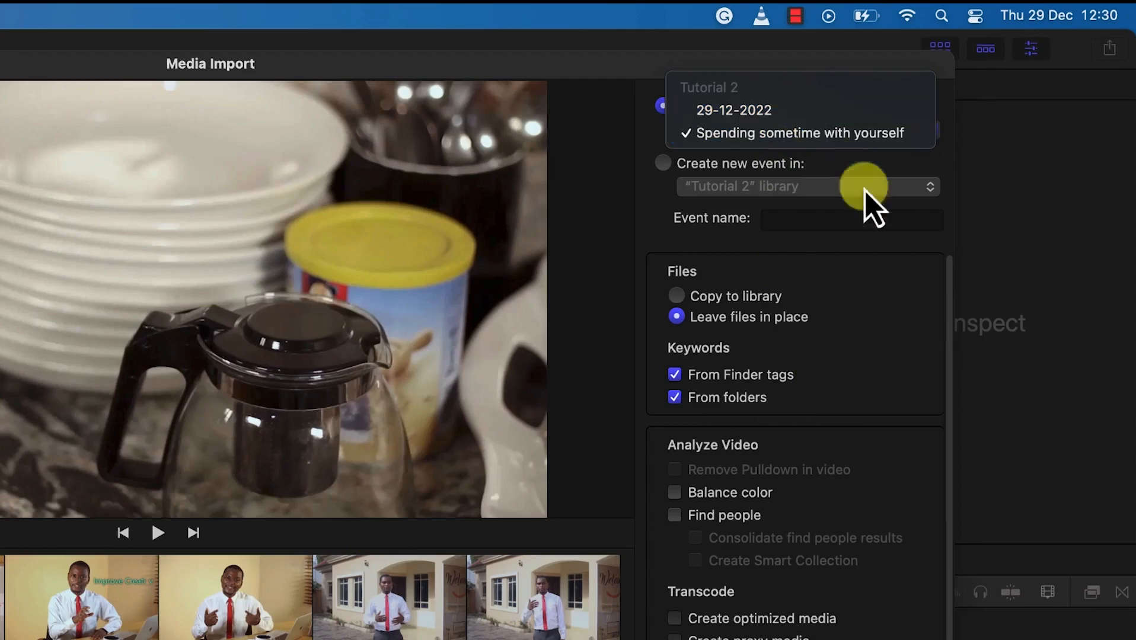
pyautogui.click(888, 258)
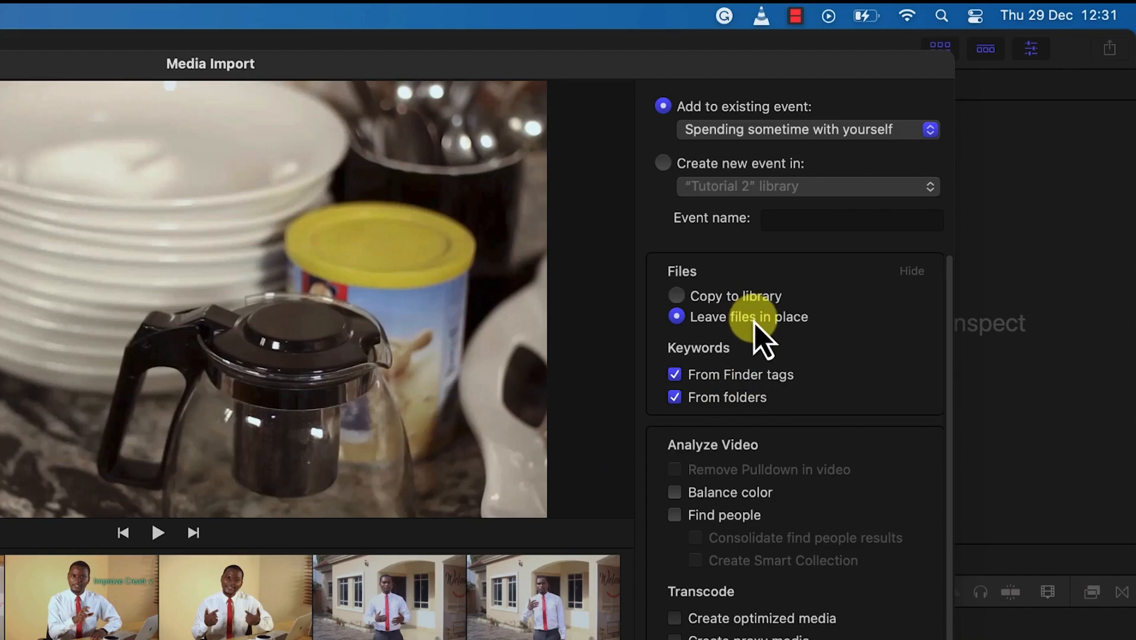
pyautogui.moveTo(759, 330)
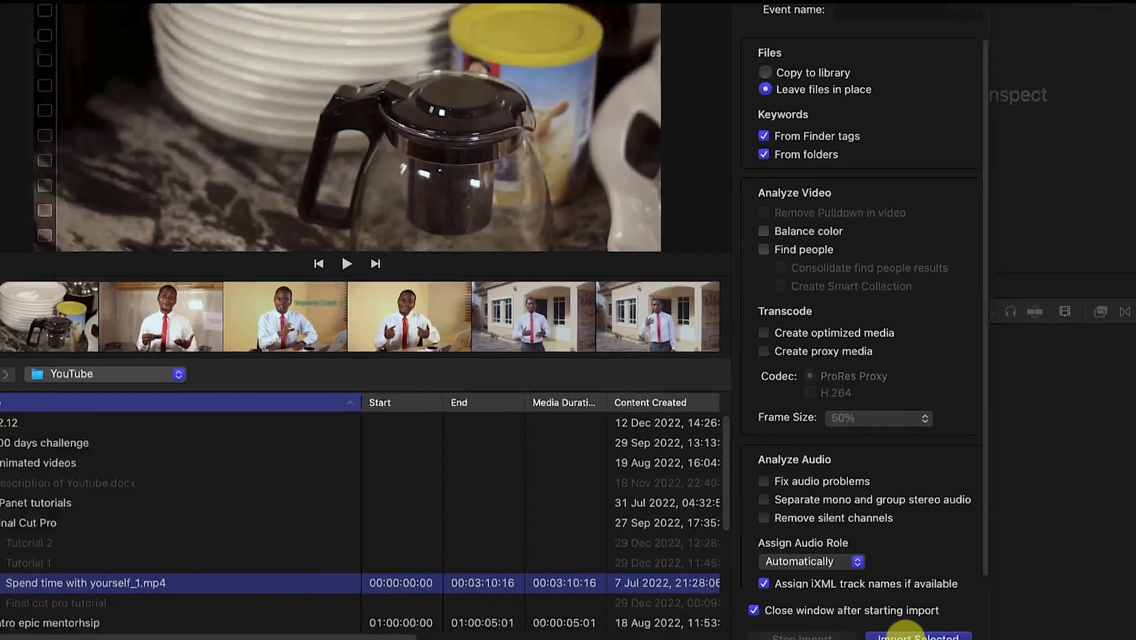
pyautogui.click(901, 633)
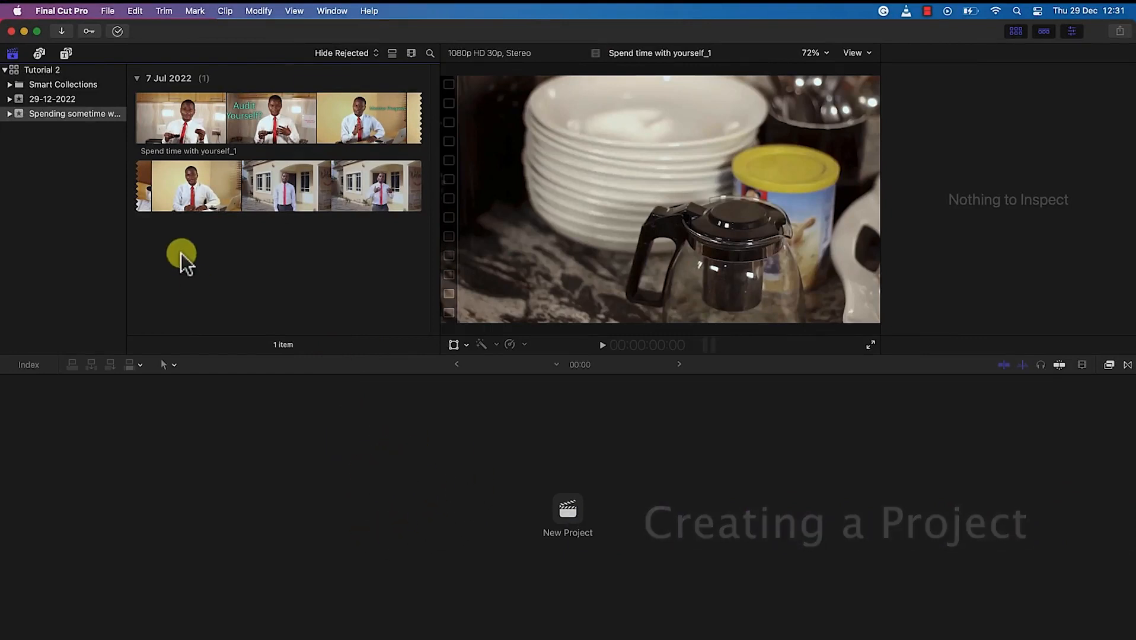
# Start a new project named "Basic editing" in the "Spending sometime with yourself" event
pyautogui.click(569, 515)
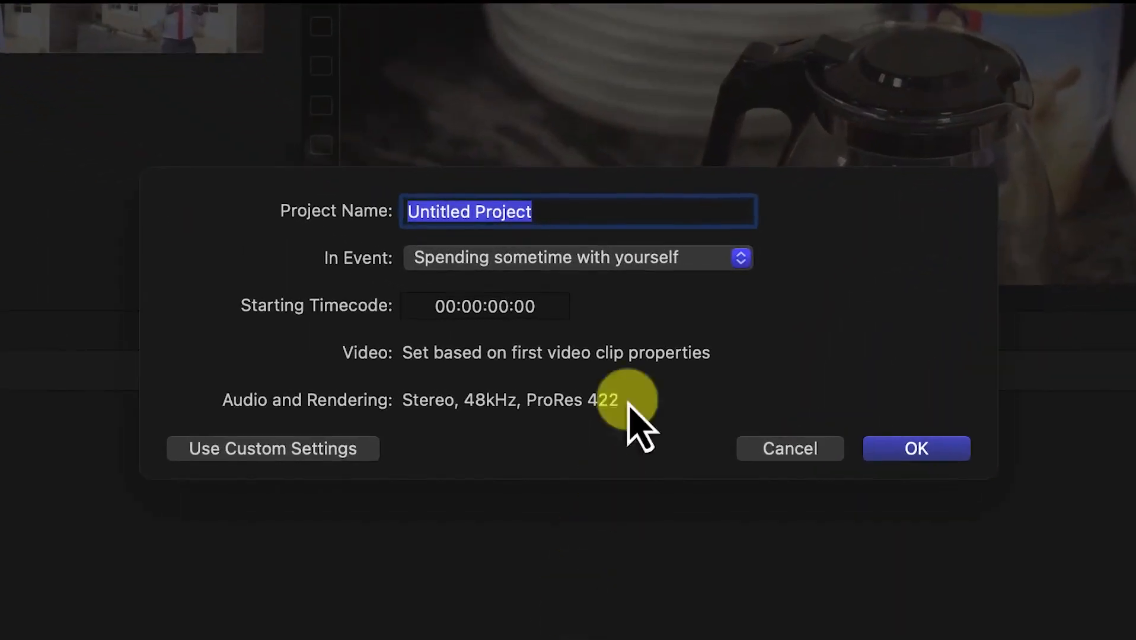
pyautogui.click(774, 457)
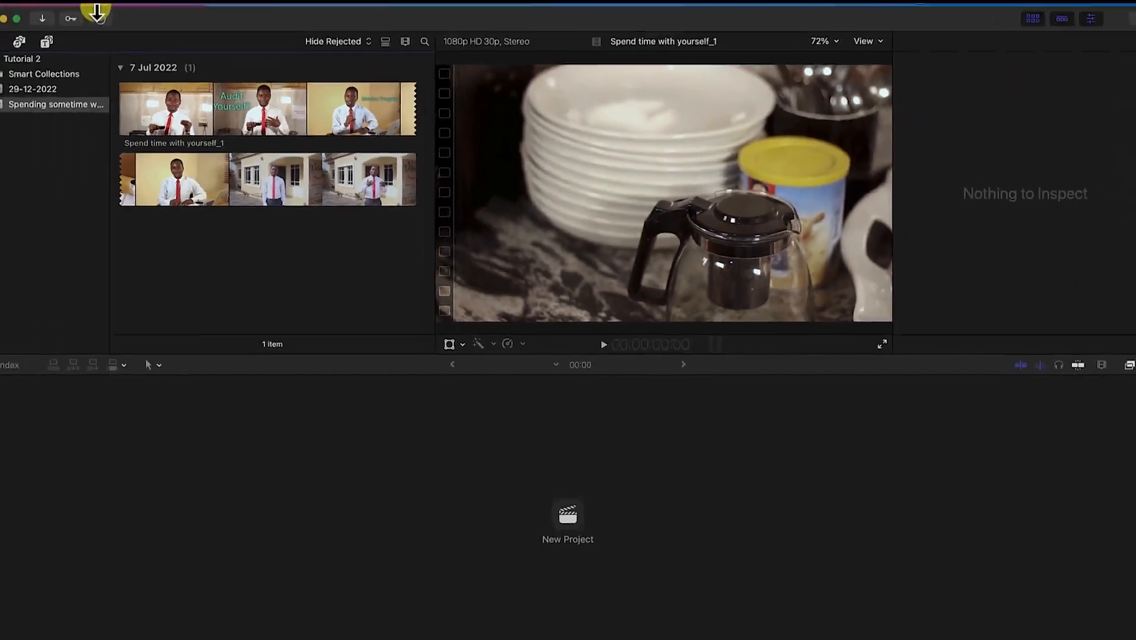
pyautogui.click(97, 9)
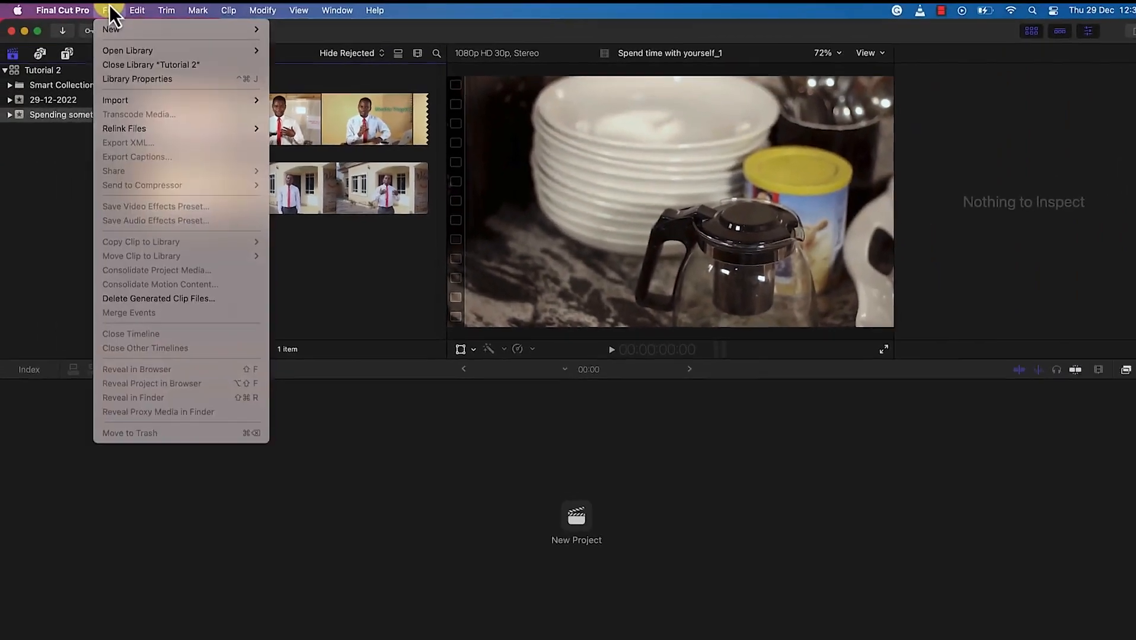
pyautogui.moveTo(137, 31)
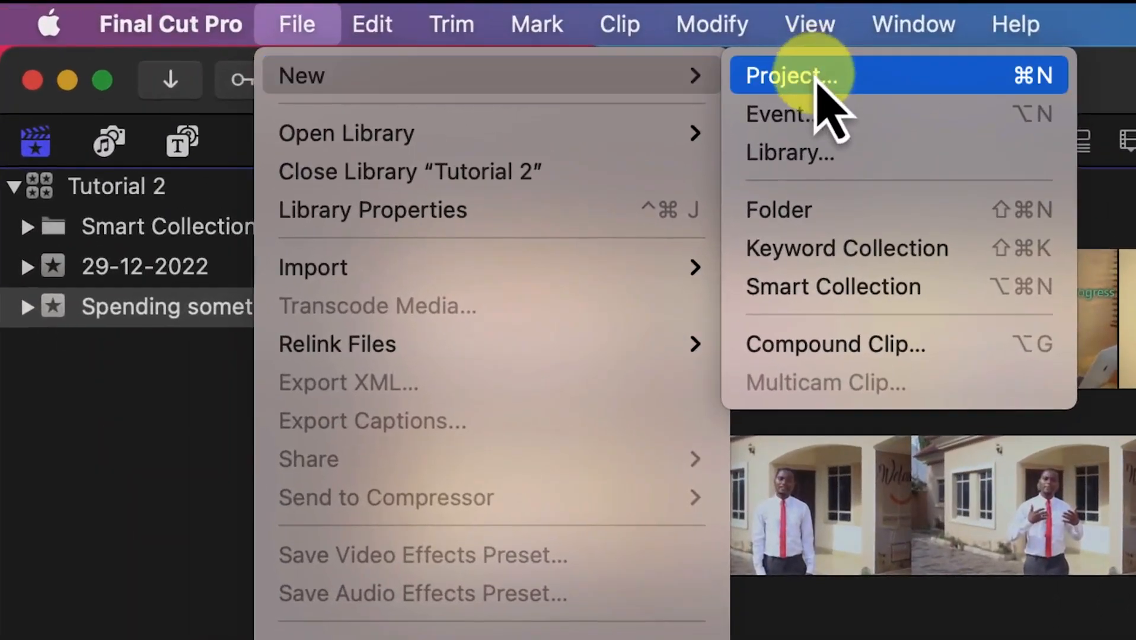
pyautogui.click(818, 83)
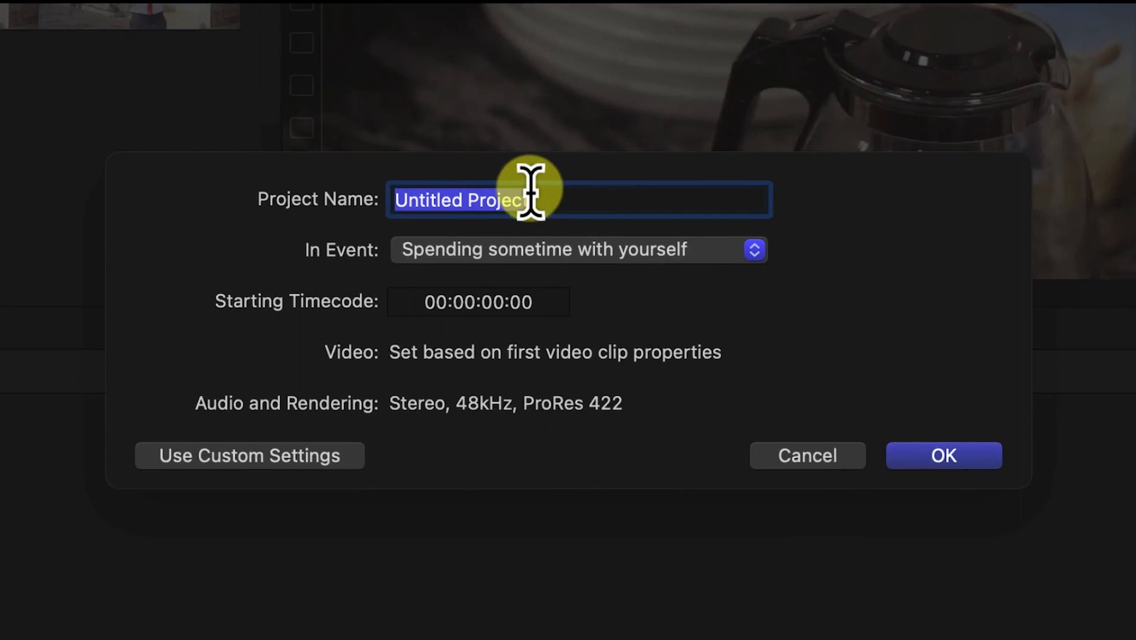
pyautogui.write('Basic editing')
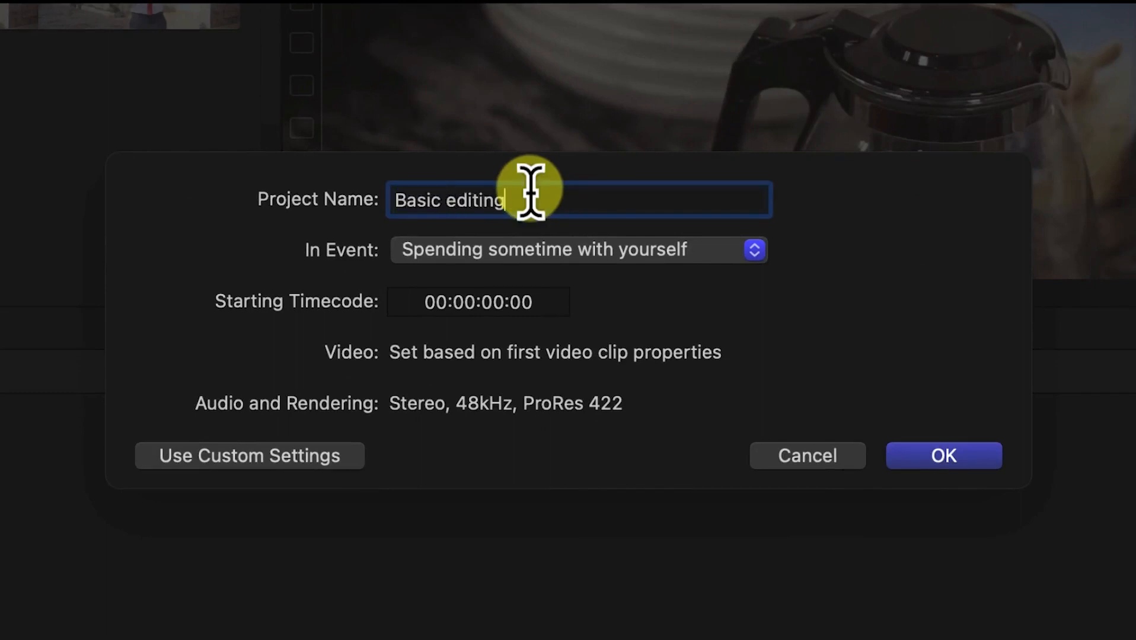
pyautogui.click(608, 263)
pyautogui.click(605, 260)
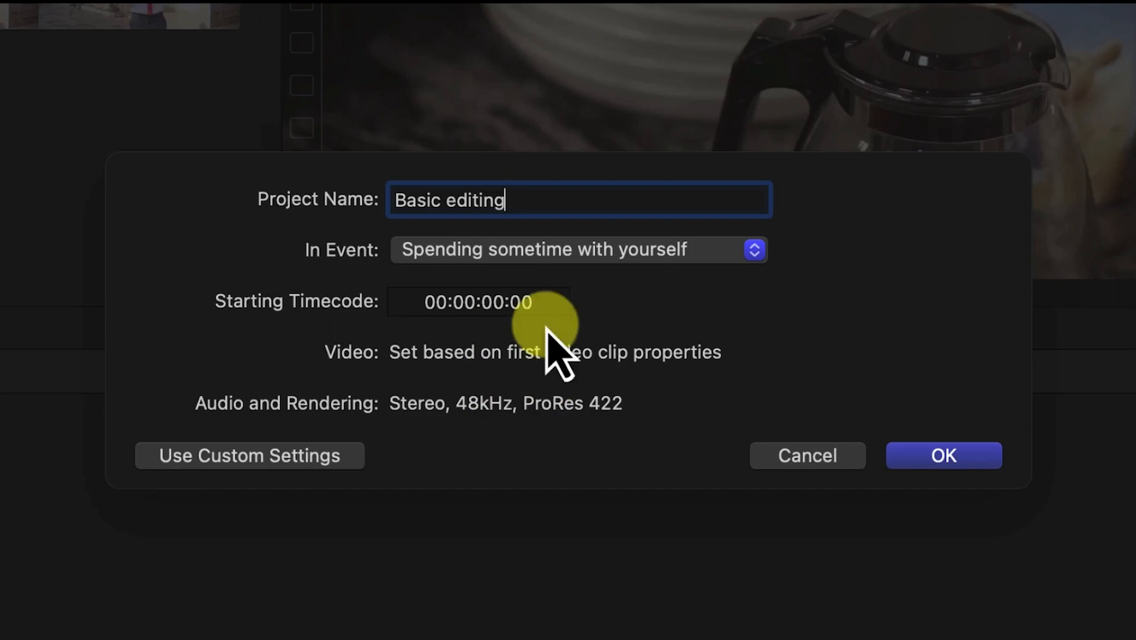
# Use custom settings with 1080p HD video, 1920x1080 resolution and a 30p rate, and create the project
pyautogui.click(297, 459)
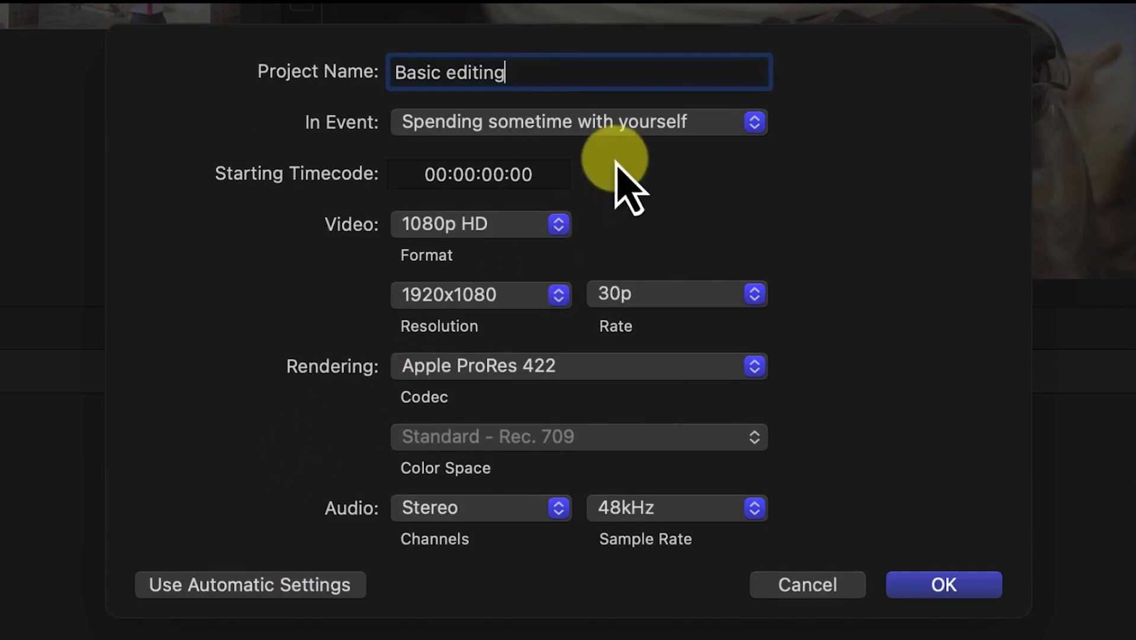
pyautogui.click(537, 231)
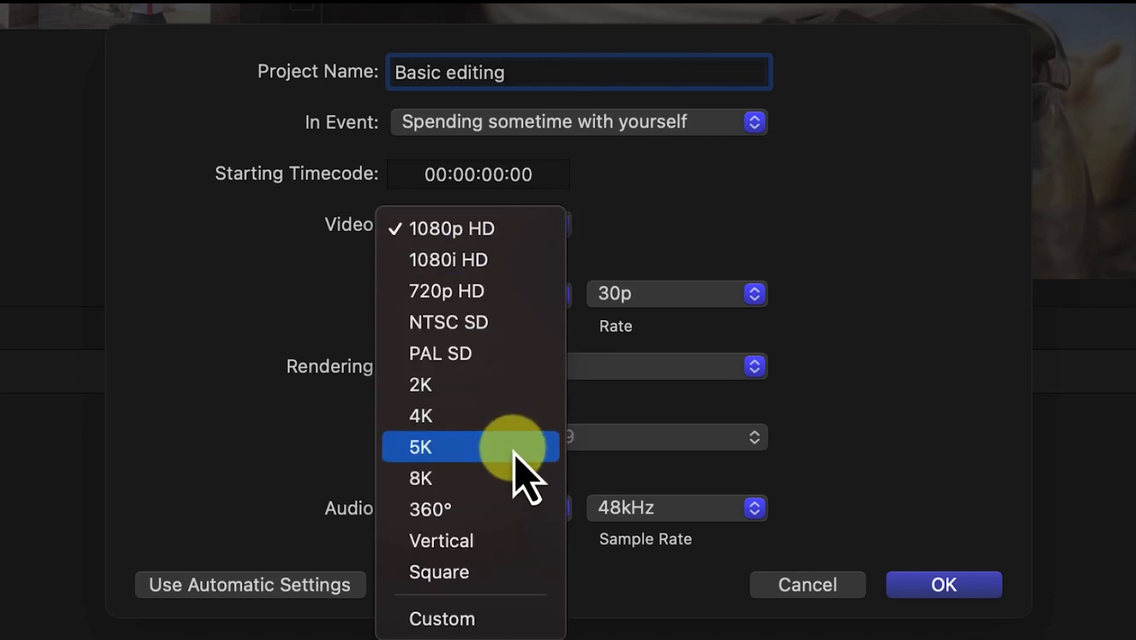
pyautogui.click(708, 237)
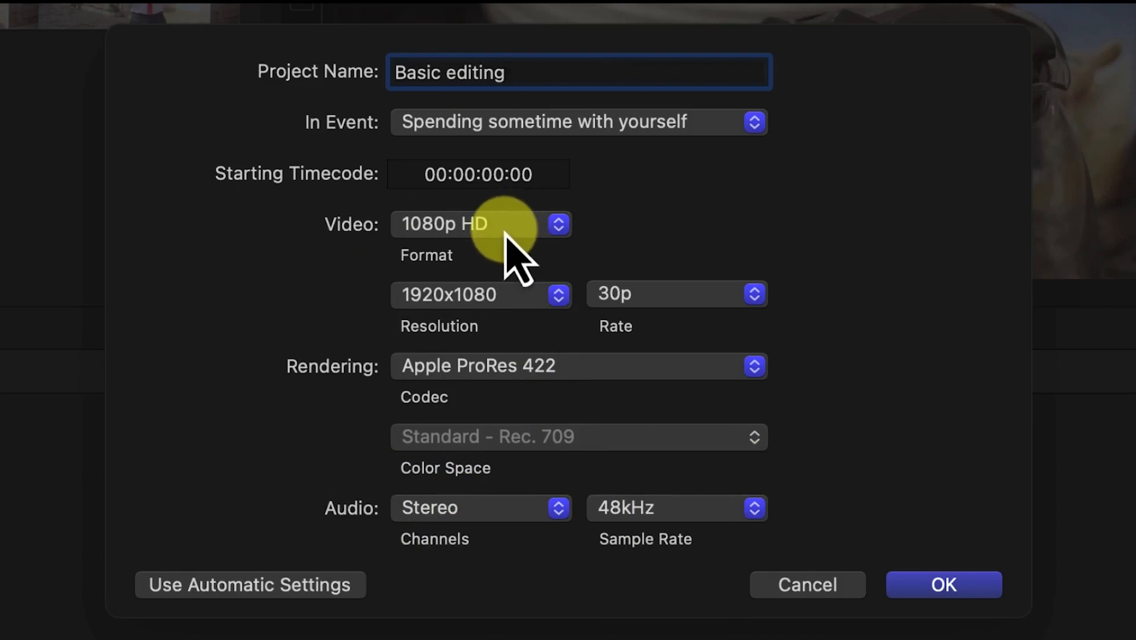
pyautogui.click(962, 586)
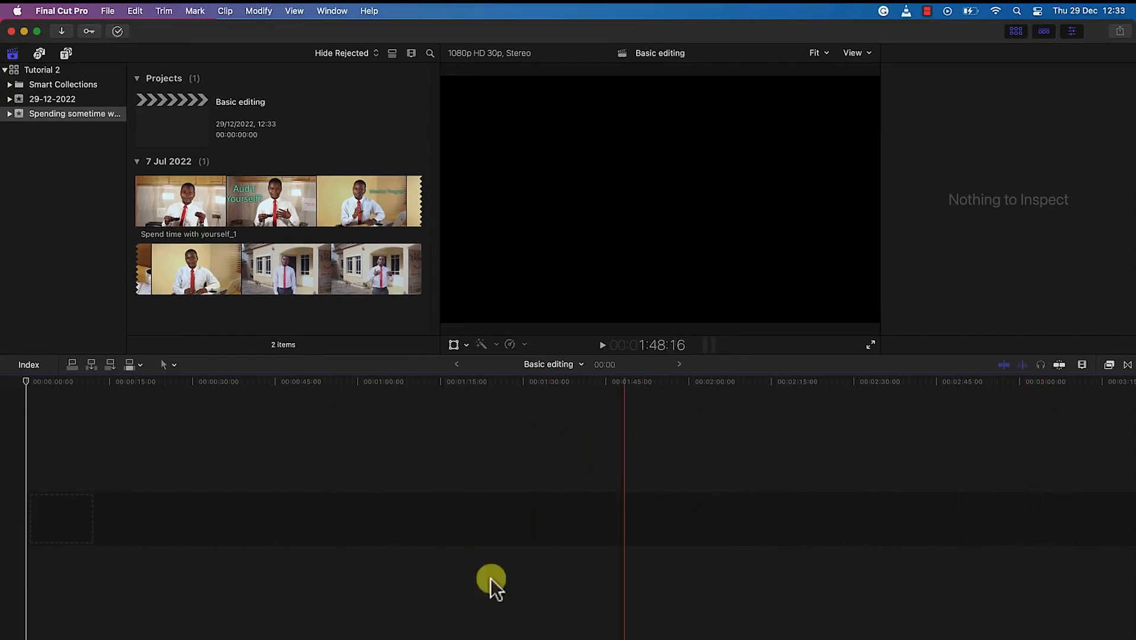
# Place the whole Spend time with yourself_1 clip at the start of the Basic editing timeline
pyautogui.click(273, 209)
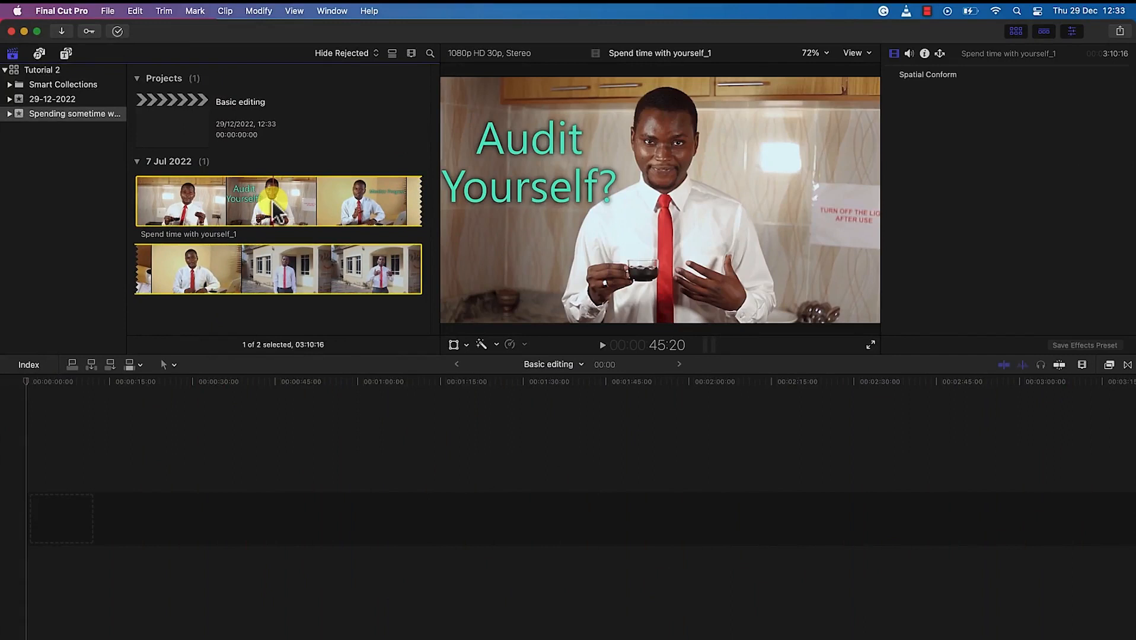
pyautogui.moveTo(266, 200); pyautogui.dragTo(267, 227)
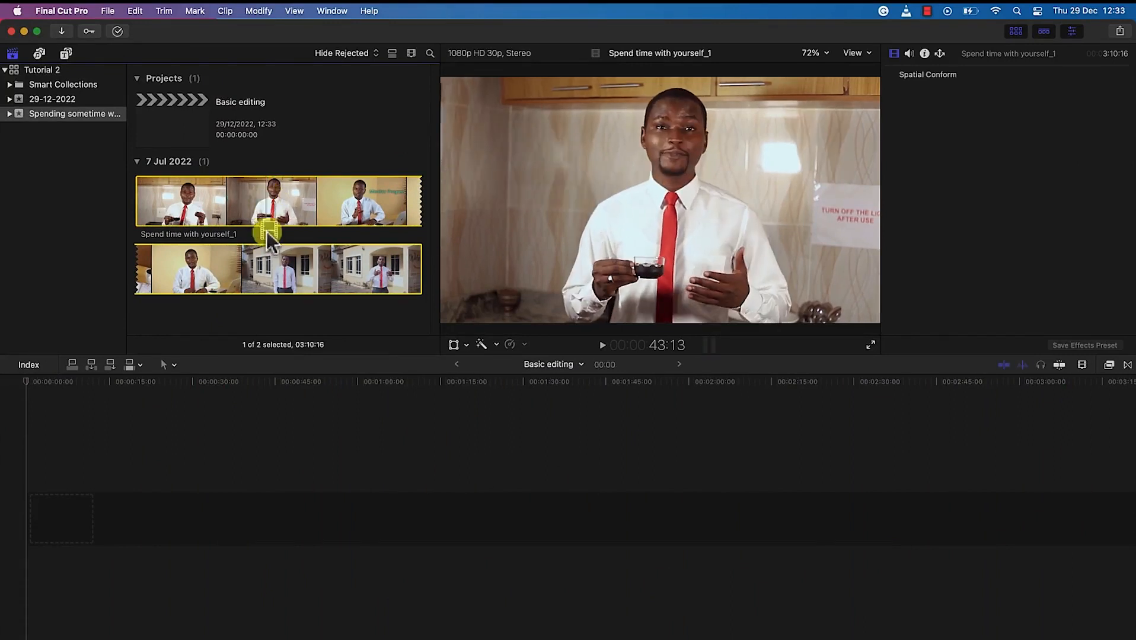
pyautogui.moveTo(261, 332); pyautogui.dragTo(24, 522)
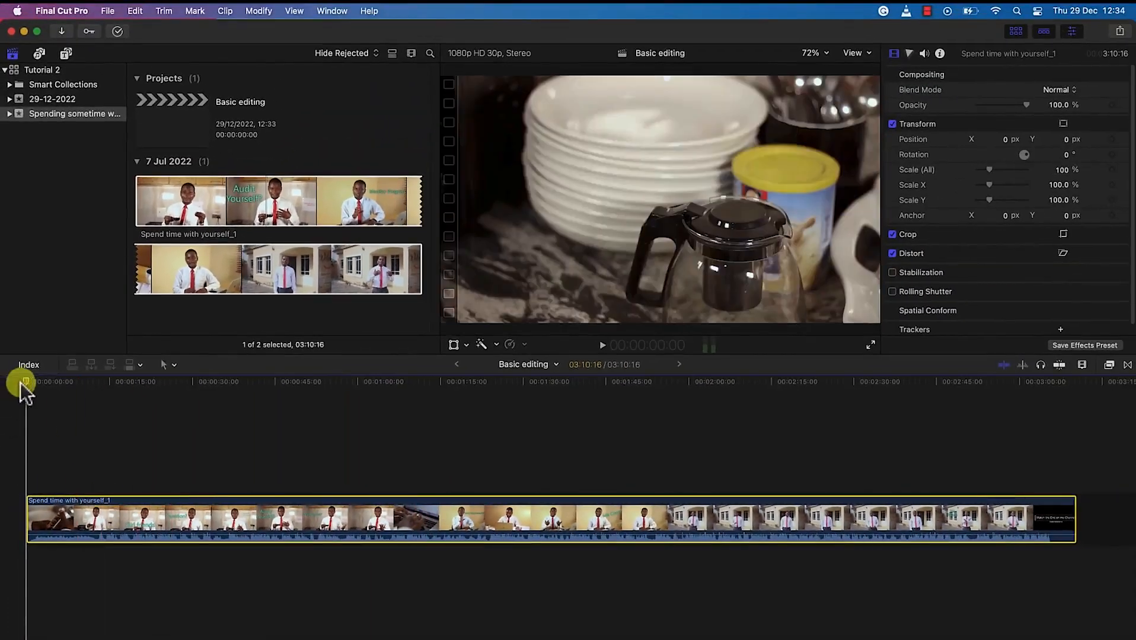
# Trim the start of the timeline clip to a duration of 02:34:05, trying out extending its start edge back as well
pyautogui.moveTo(20, 382); pyautogui.dragTo(94, 428)
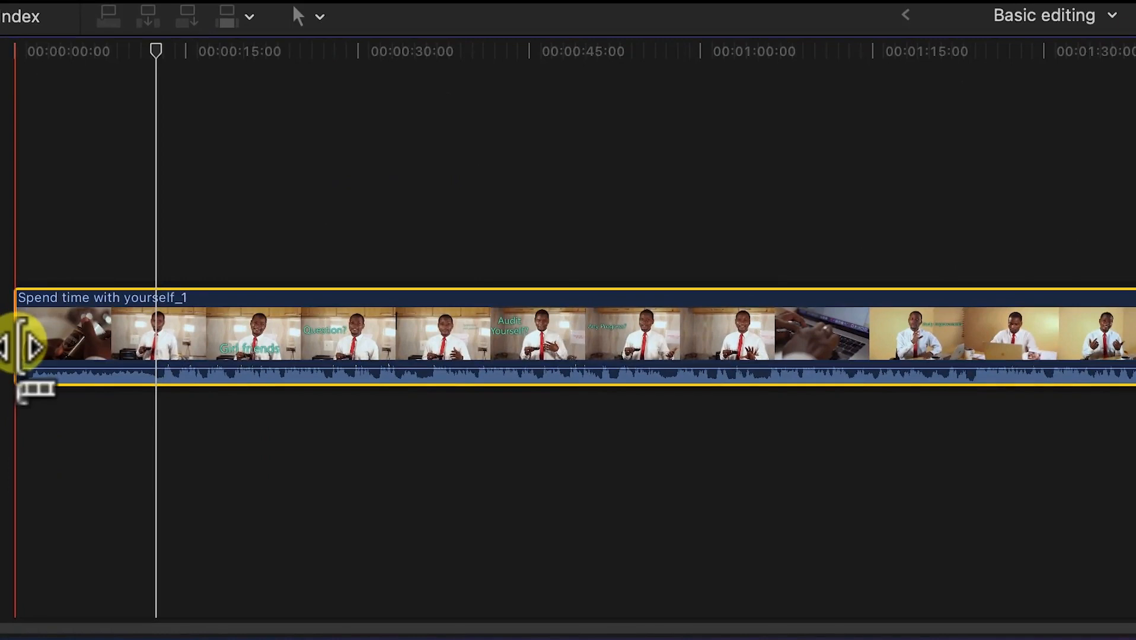
pyautogui.moveTo(23, 345); pyautogui.dragTo(432, 284)
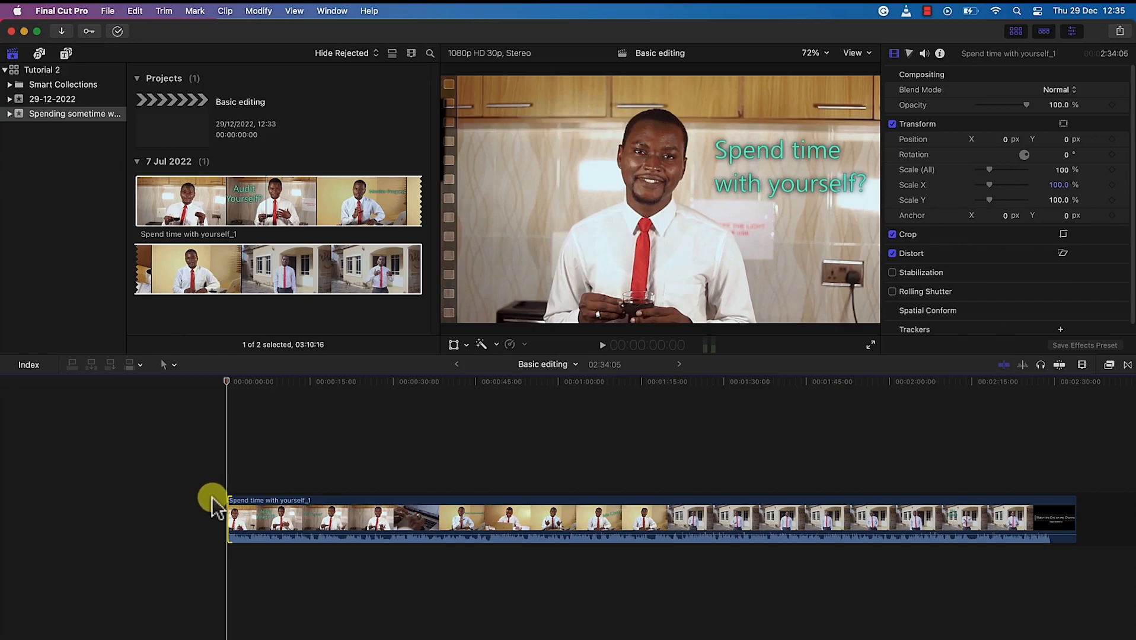
pyautogui.press('space')
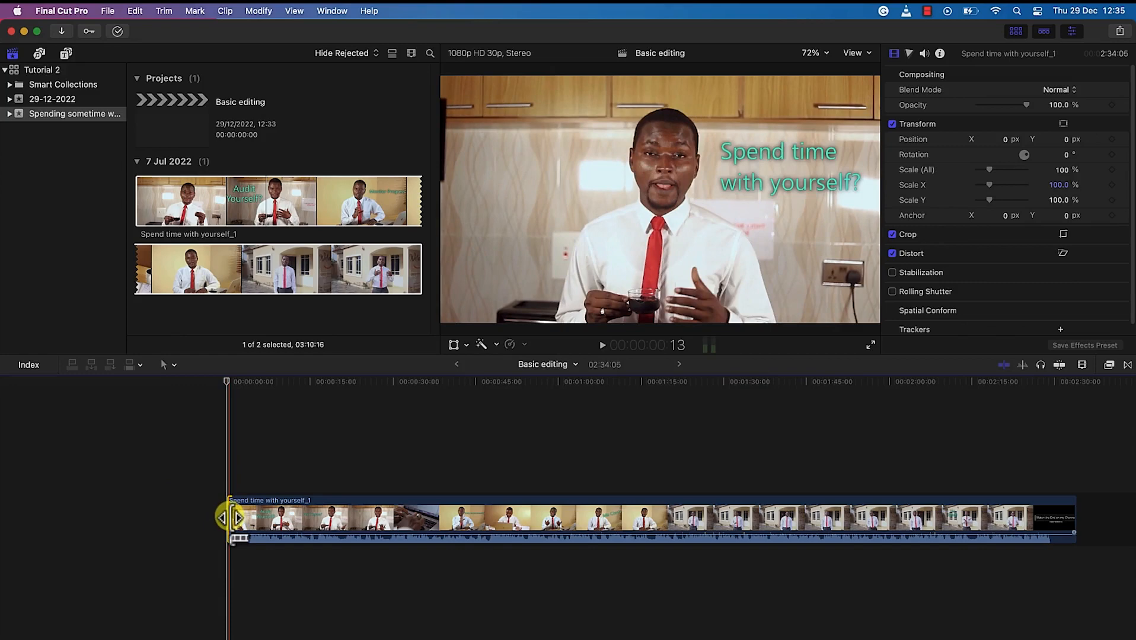
pyautogui.moveTo(230, 518); pyautogui.dragTo(127, 518)
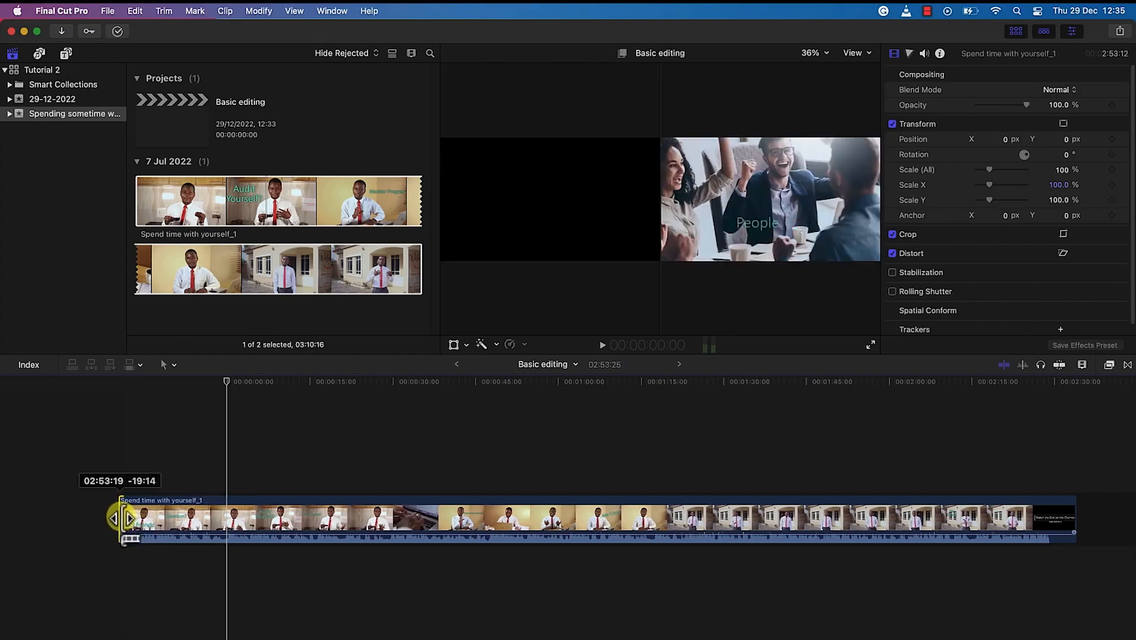
pyautogui.moveTo(128, 519); pyautogui.dragTo(218, 522)
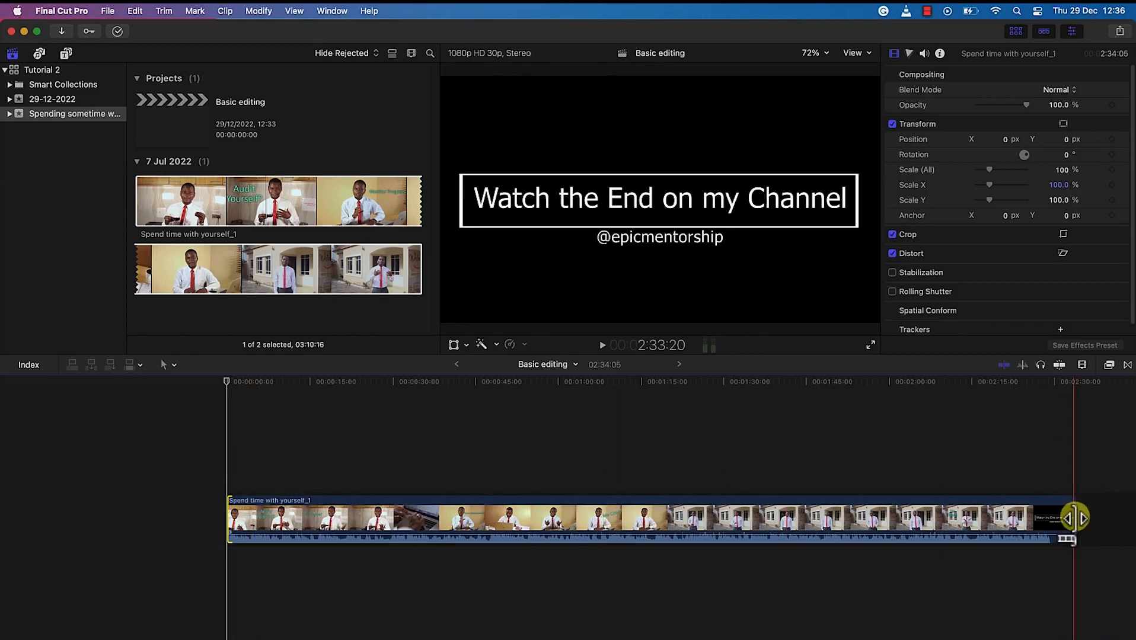
# Trim the end of the clip to a duration of 01:56:02 and split it with the Blade tool just after 15 seconds
pyautogui.moveTo(1074, 517); pyautogui.dragTo(865, 526)
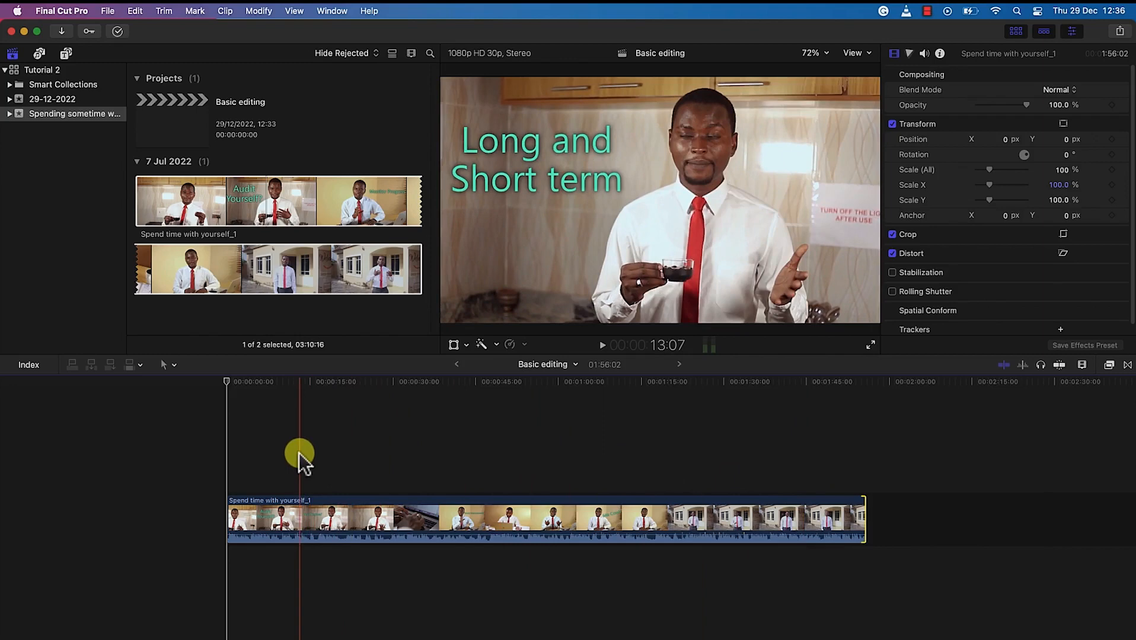
pyautogui.press('b')
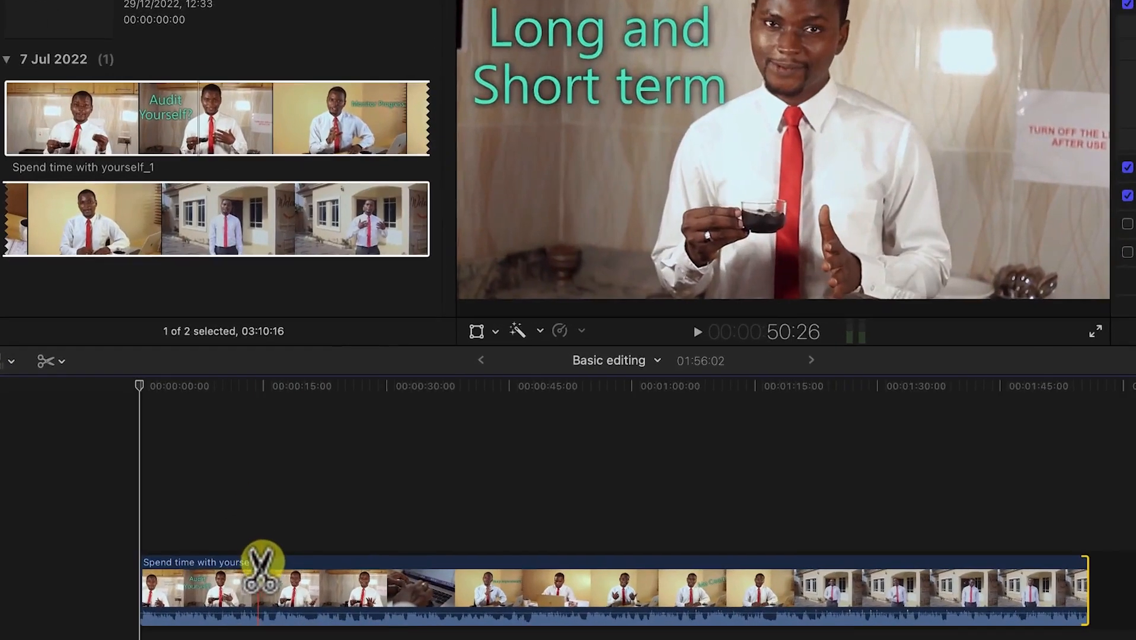
pyautogui.click(271, 571)
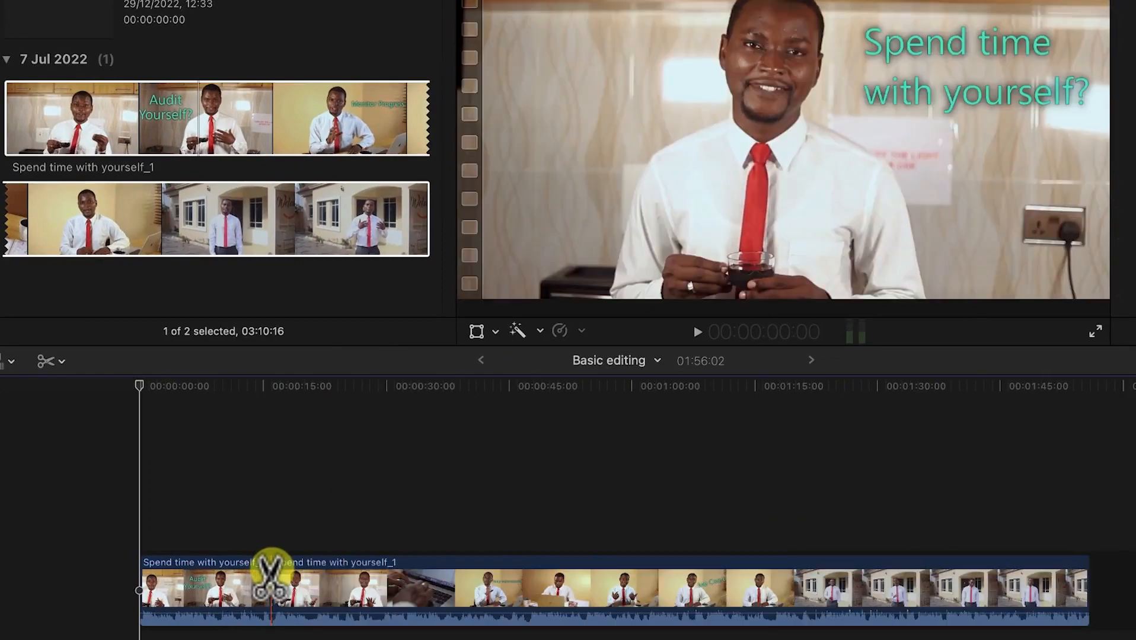
# Split the timeline clip with the Blade tool at about 40 seconds and about 1:10, and return to the Select tool
pyautogui.click(467, 571)
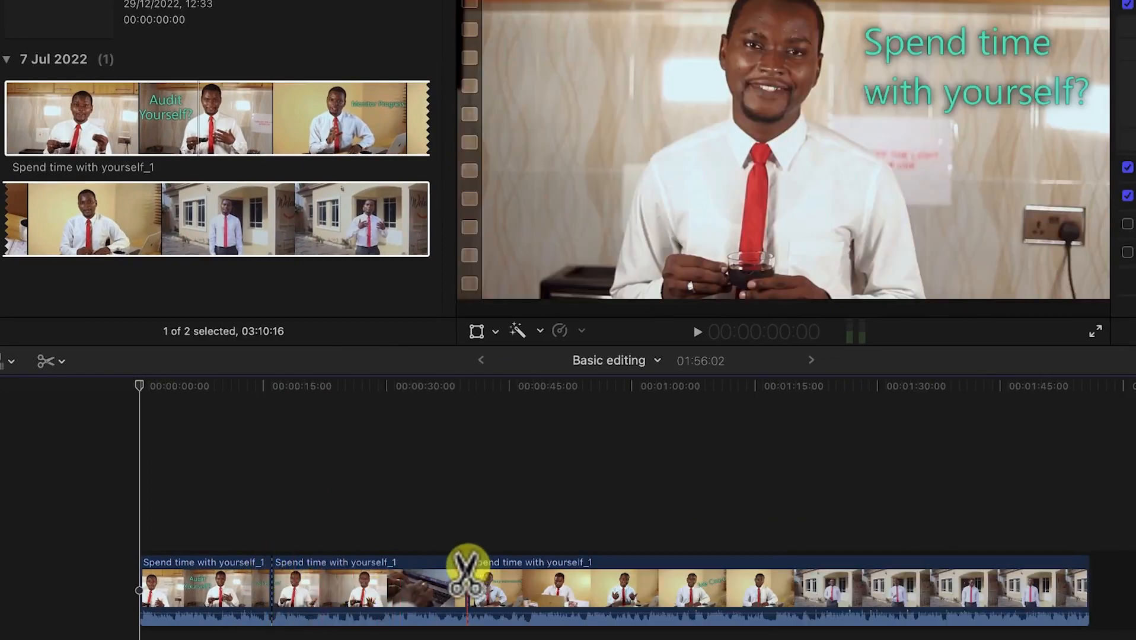
pyautogui.click(714, 575)
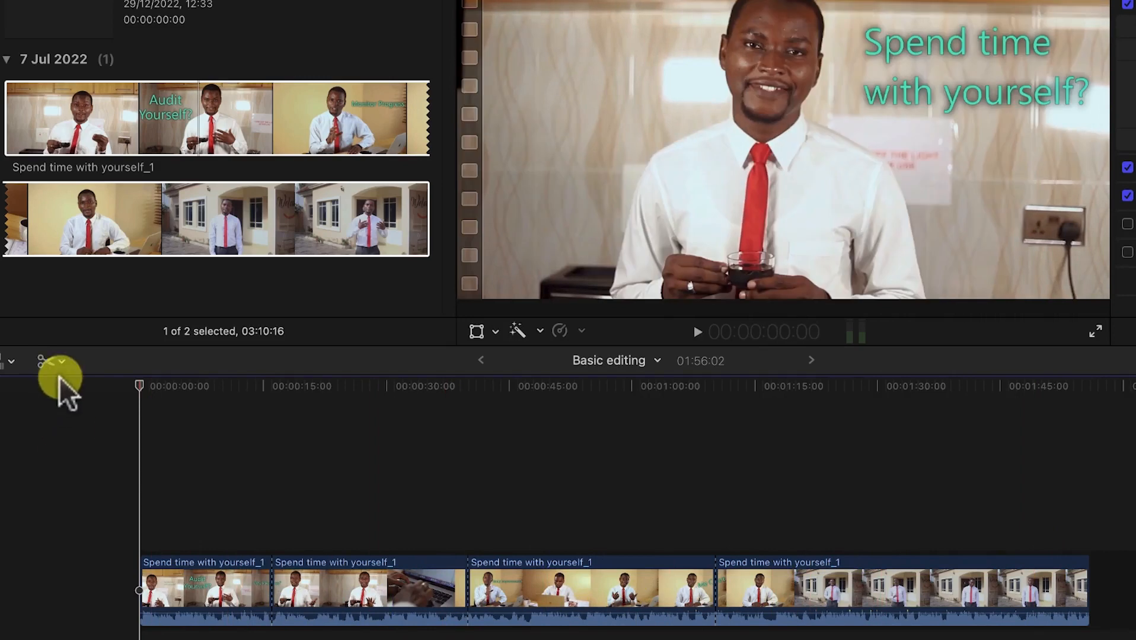
pyautogui.click(64, 365)
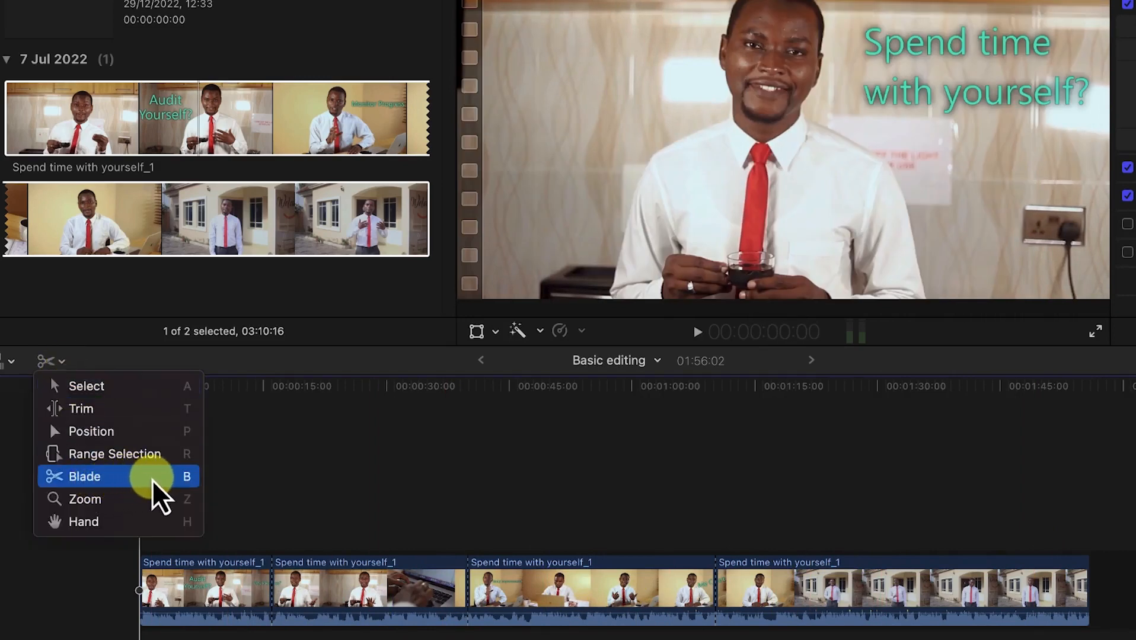
pyautogui.click(132, 393)
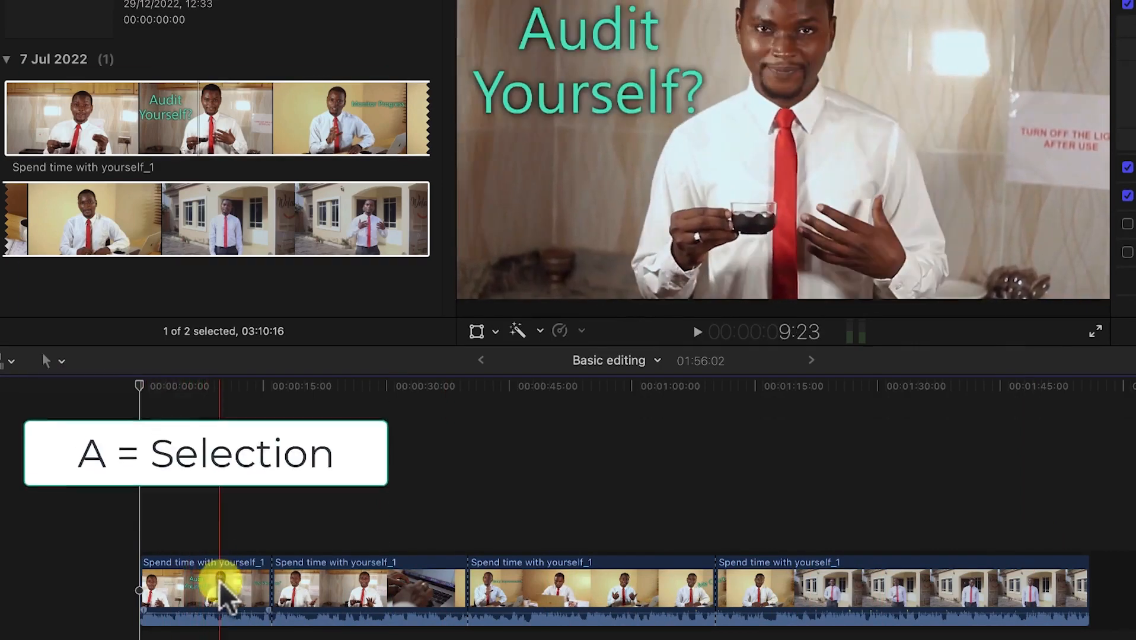
# Select the timeline pieces one after another, and split the last piece at about 1:32 with the Blade tool
pyautogui.click(215, 587)
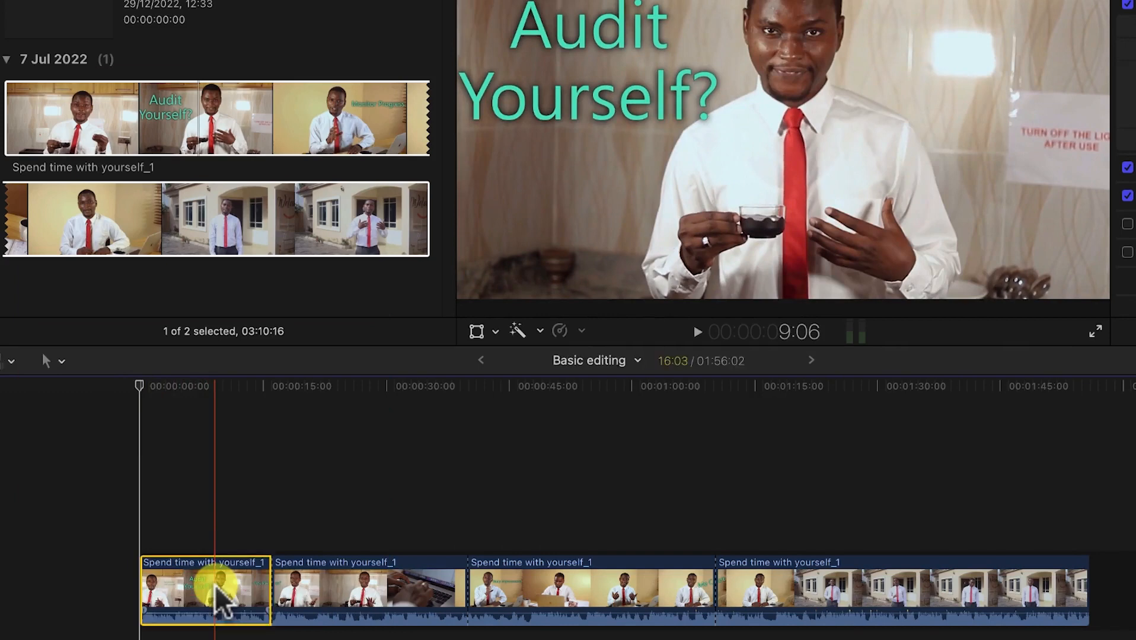
pyautogui.click(334, 598)
pyautogui.click(596, 595)
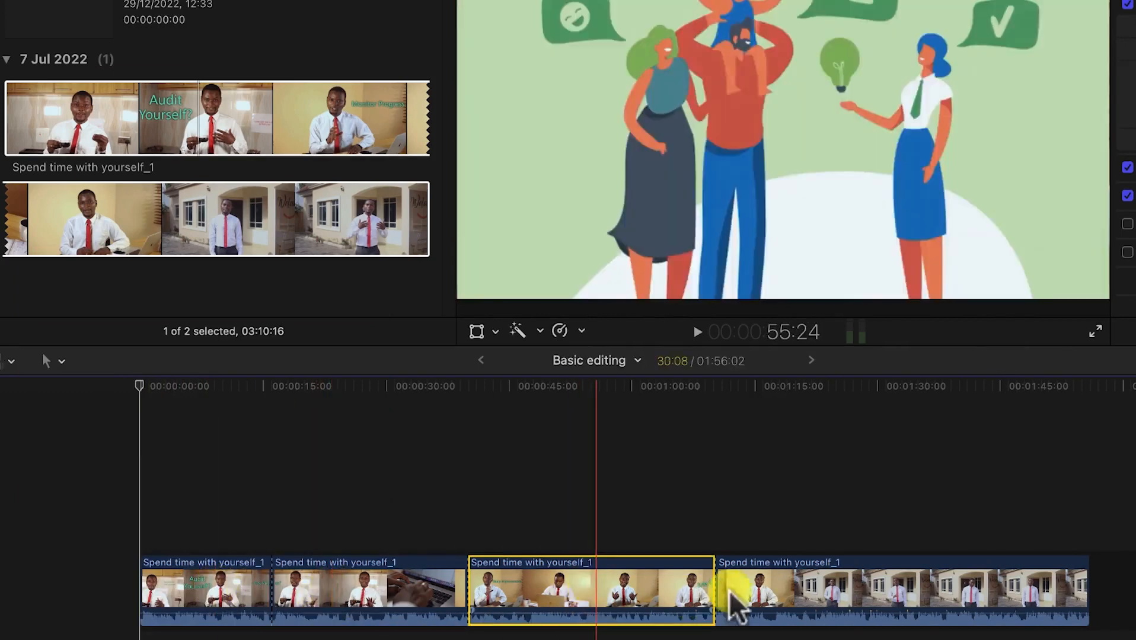
pyautogui.click(831, 575)
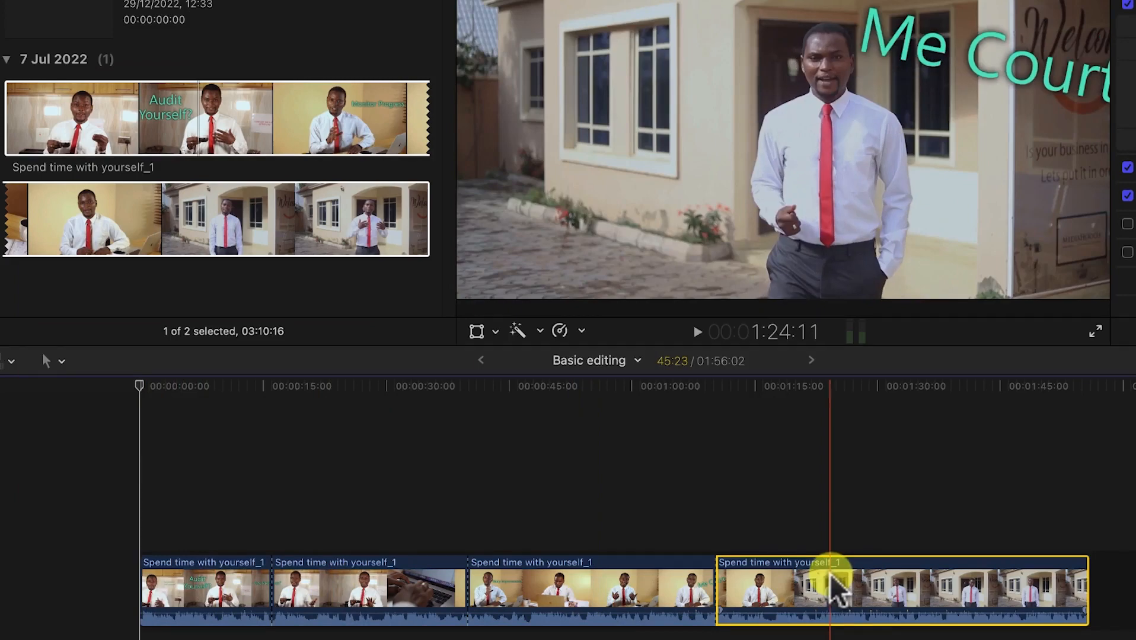
pyautogui.click(199, 596)
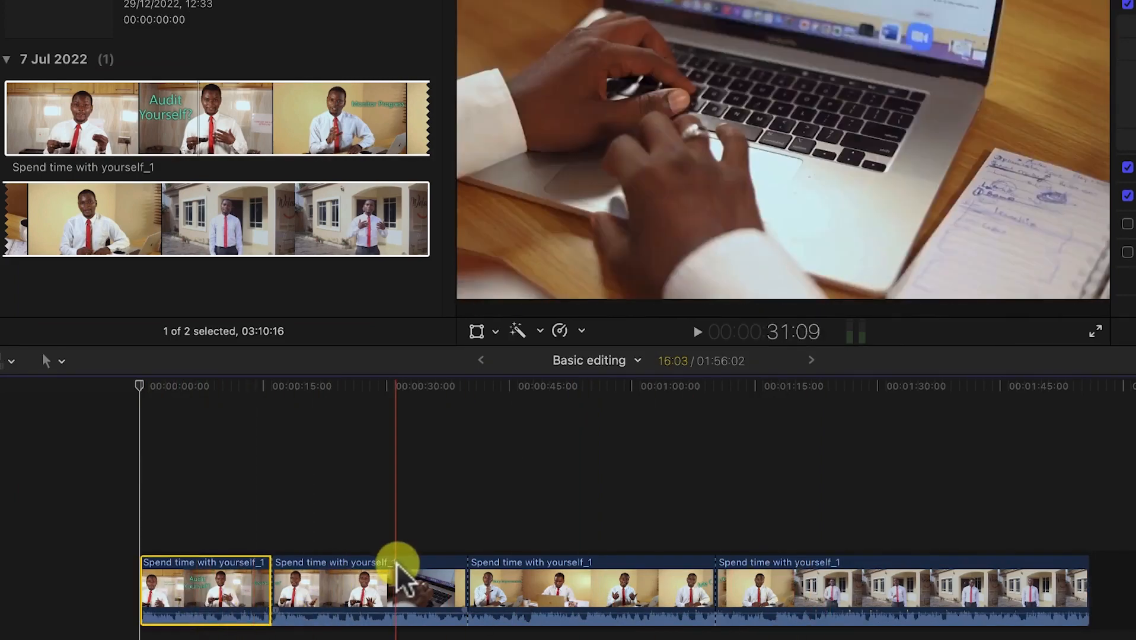
pyautogui.click(568, 595)
pyautogui.click(892, 597)
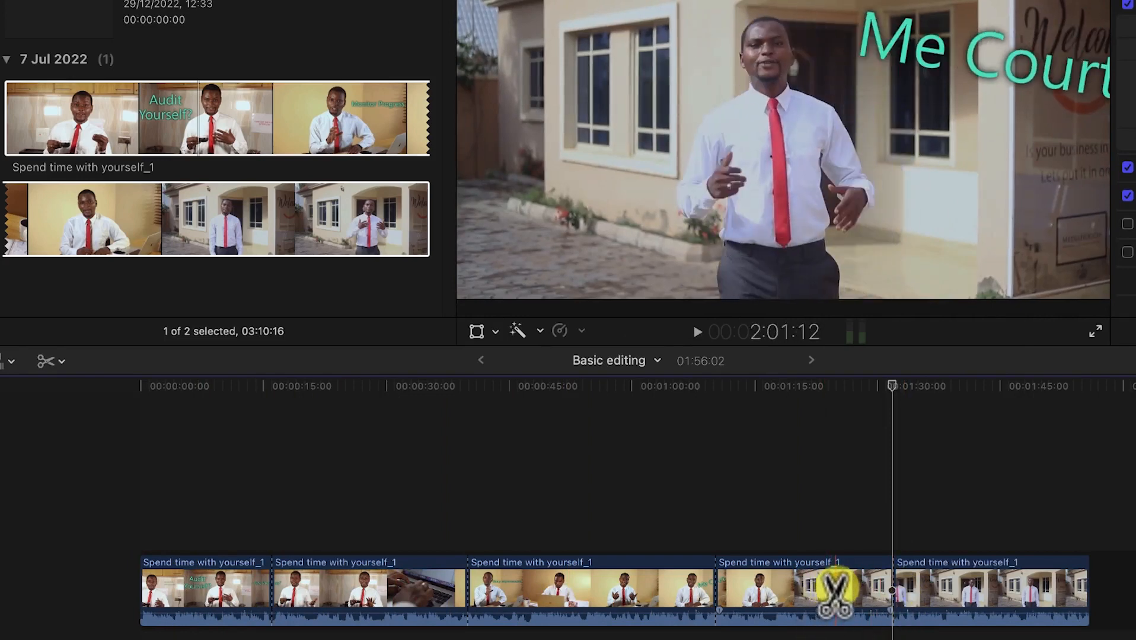
pyautogui.press('a')
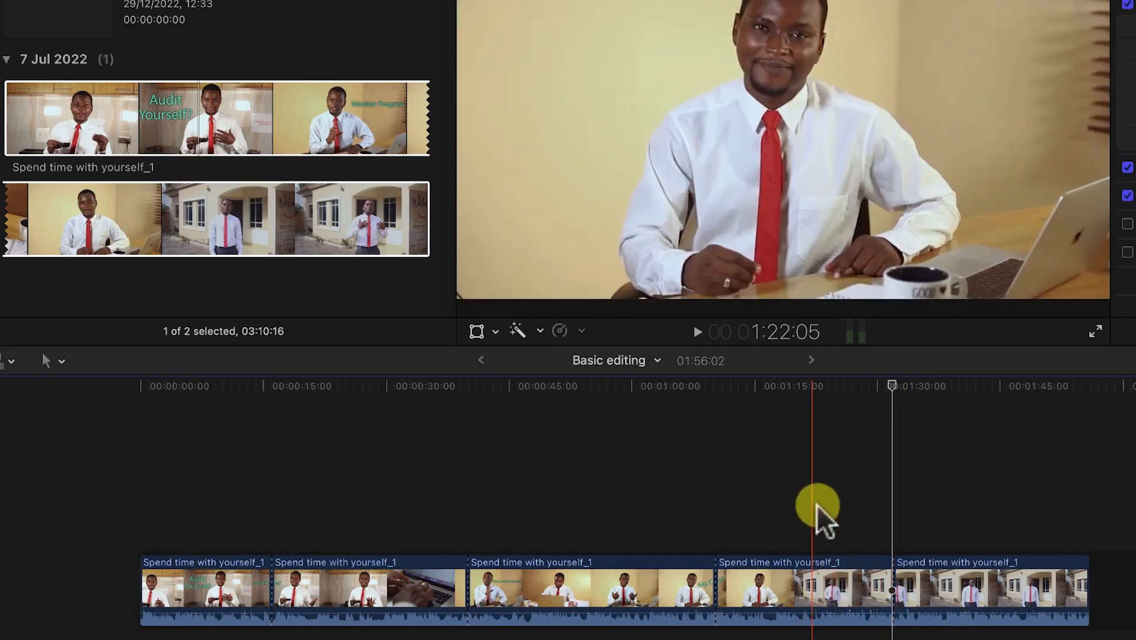
# Rearrange the pieces by moving the third to the end, the fourth to the start and the laptop-typing piece to the end; delete the middle piece
pyautogui.moveTo(588, 593); pyautogui.dragTo(961, 608)
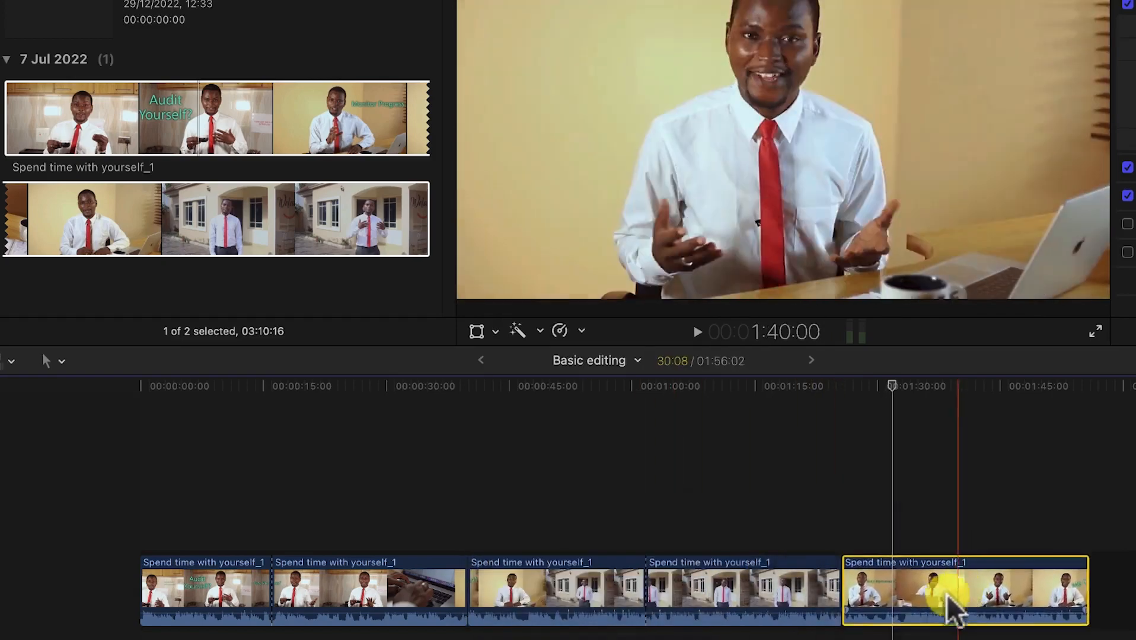
pyautogui.moveTo(703, 576); pyautogui.dragTo(177, 575)
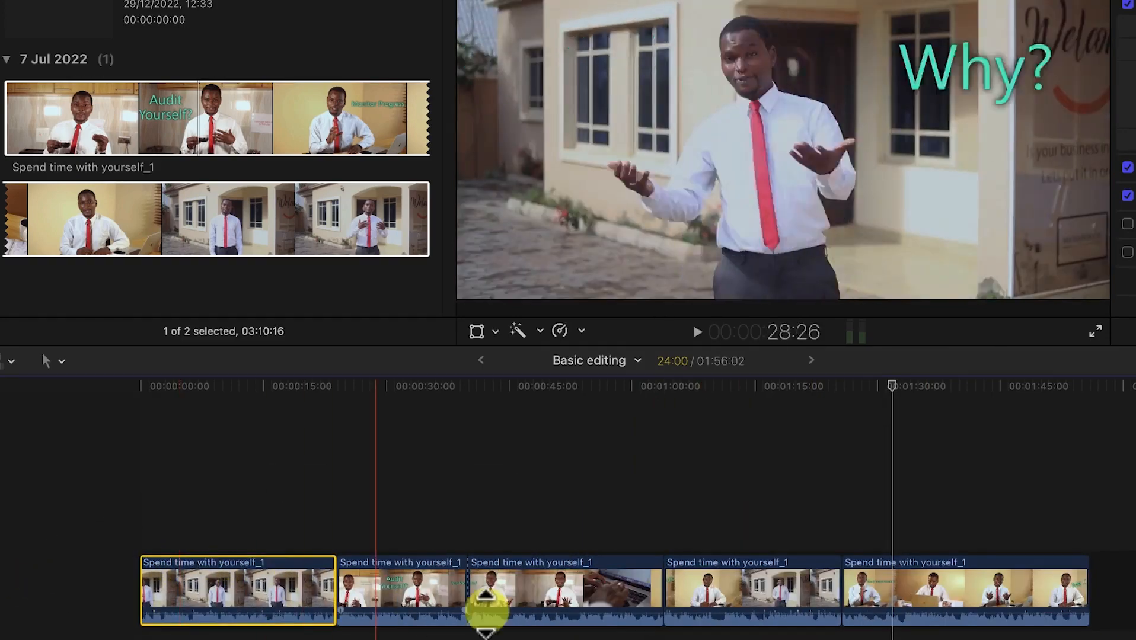
pyautogui.moveTo(578, 596); pyautogui.dragTo(1002, 590)
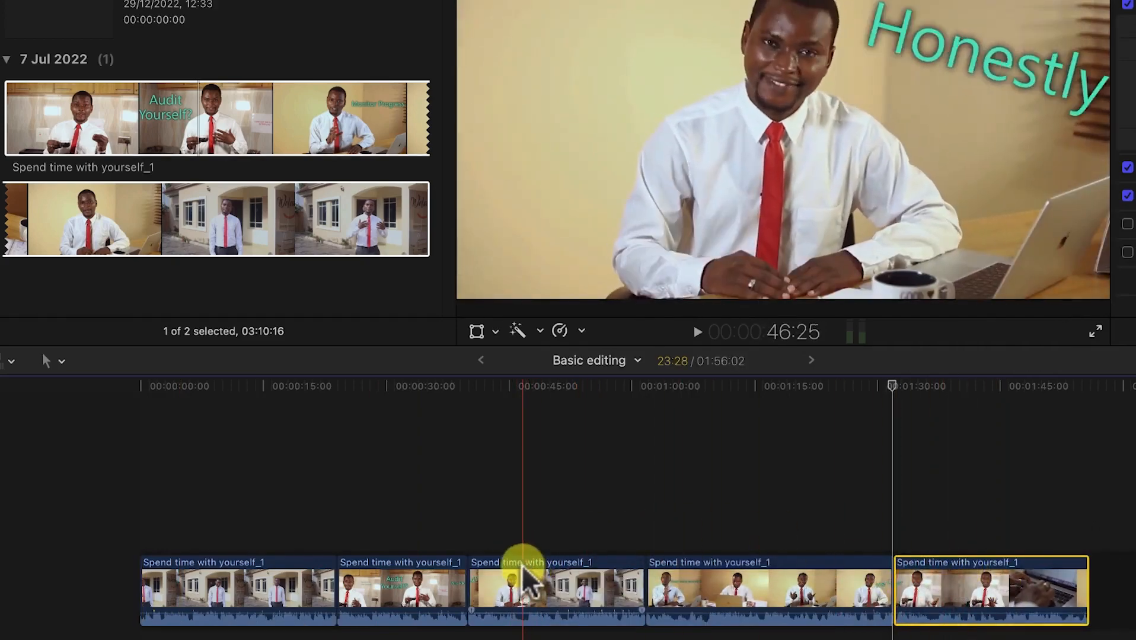
pyautogui.click(555, 590)
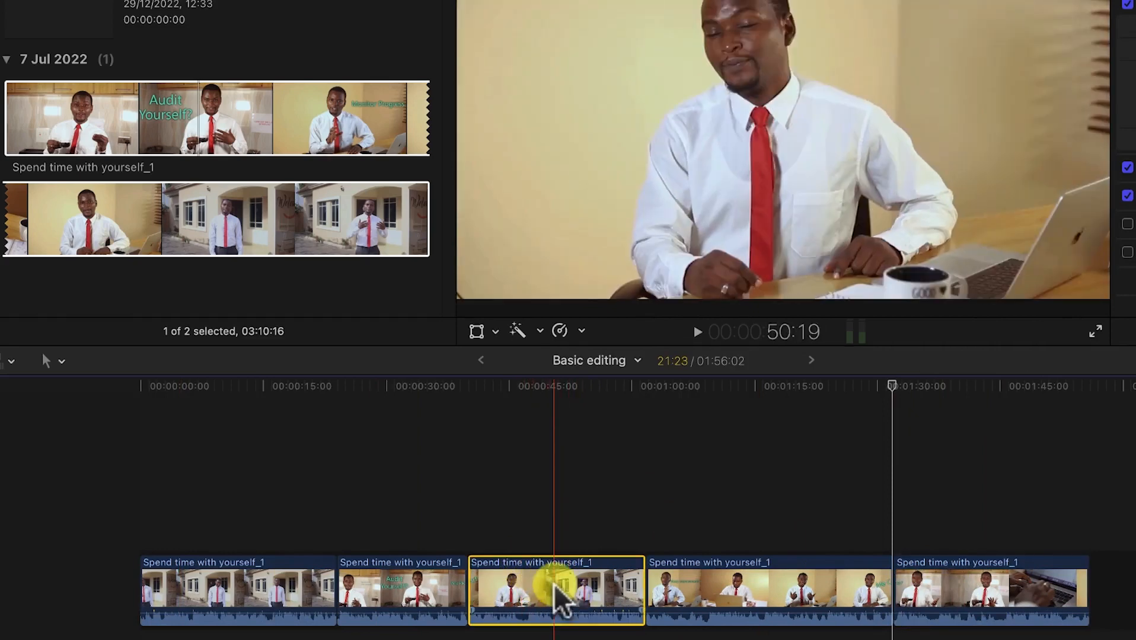
pyautogui.press('Delete')
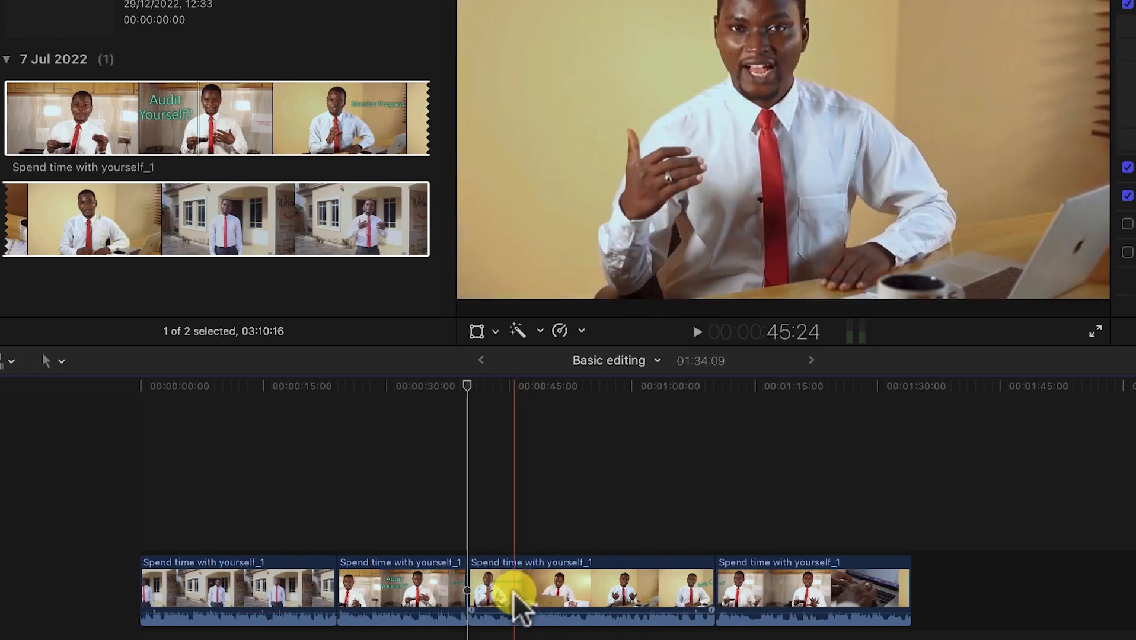
# Undo the piece deletion, the rearranging, all Blade cuts and the end trim of the timeline clip
pyautogui.press('super+z')
pyautogui.press('super+z')
pyautogui.press('super+z')
pyautogui.press('super+z')
pyautogui.press('super+z')
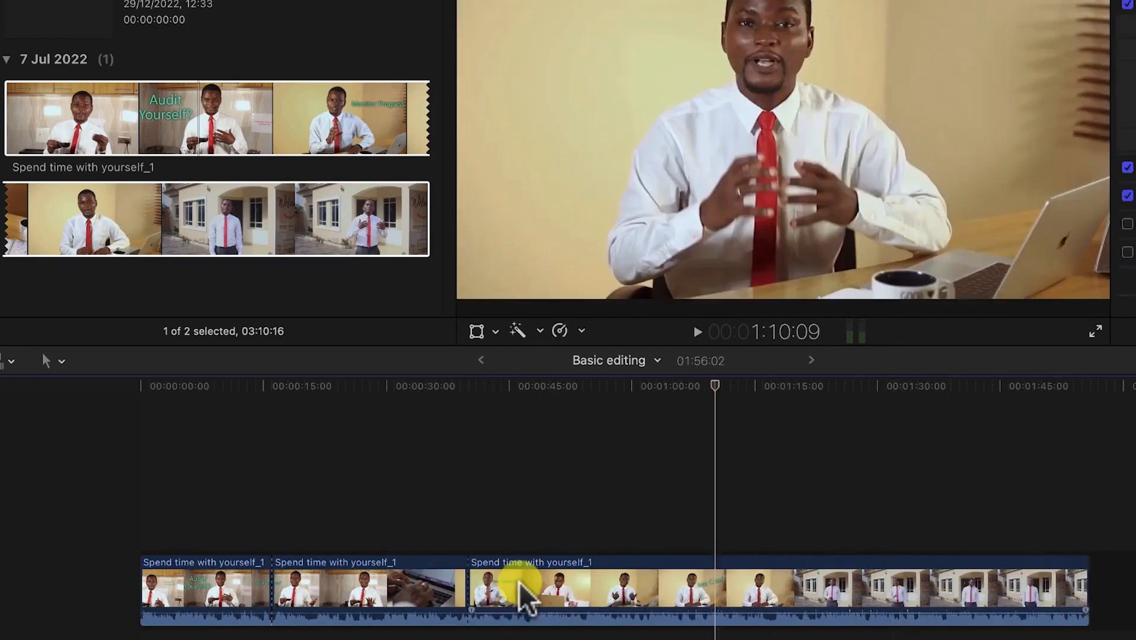
pyautogui.press('super+z')
pyautogui.press('super+z')
pyautogui.press('super+z')
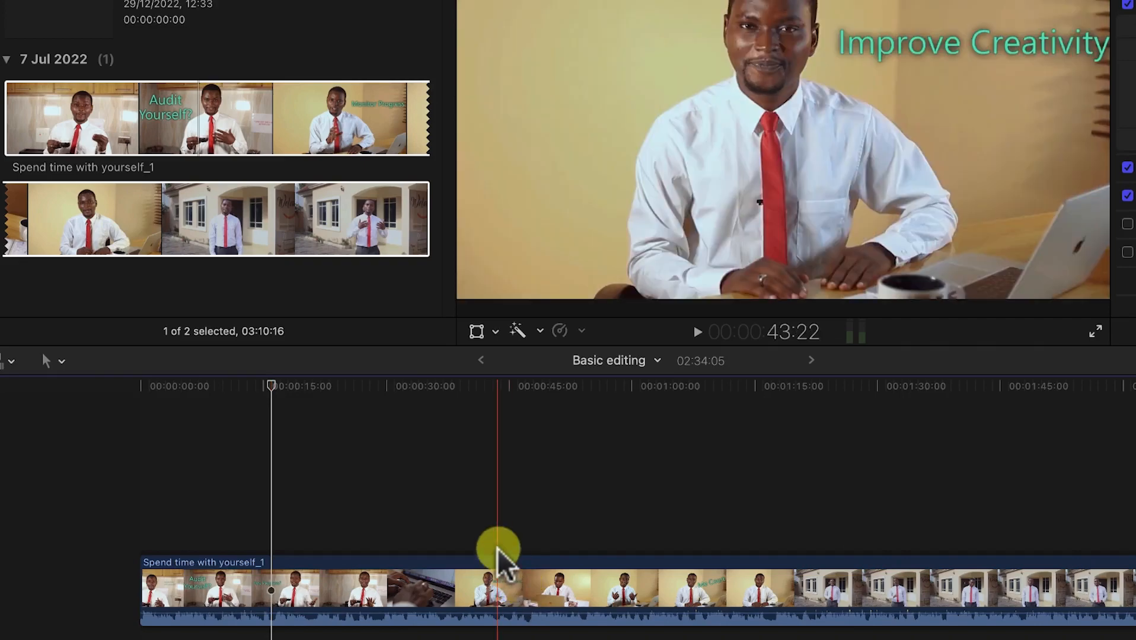
# Split the clip with the Blade tool at the playhead at about 50 seconds, and select the first piece
pyautogui.moveTo(273, 384); pyautogui.dragTo(513, 397)
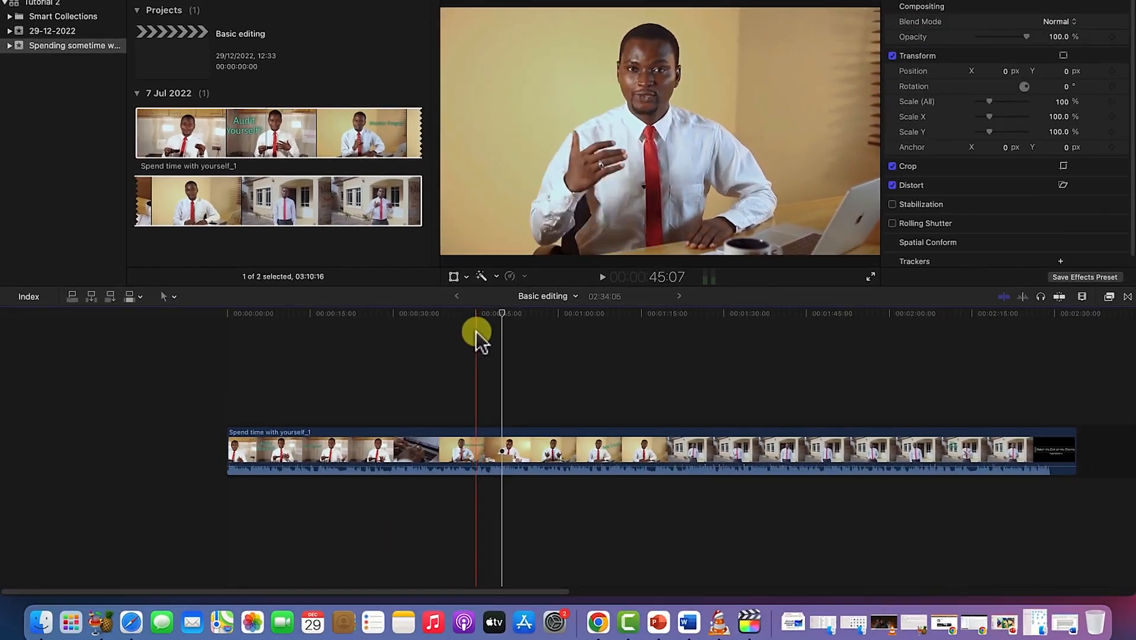
pyautogui.press('b')
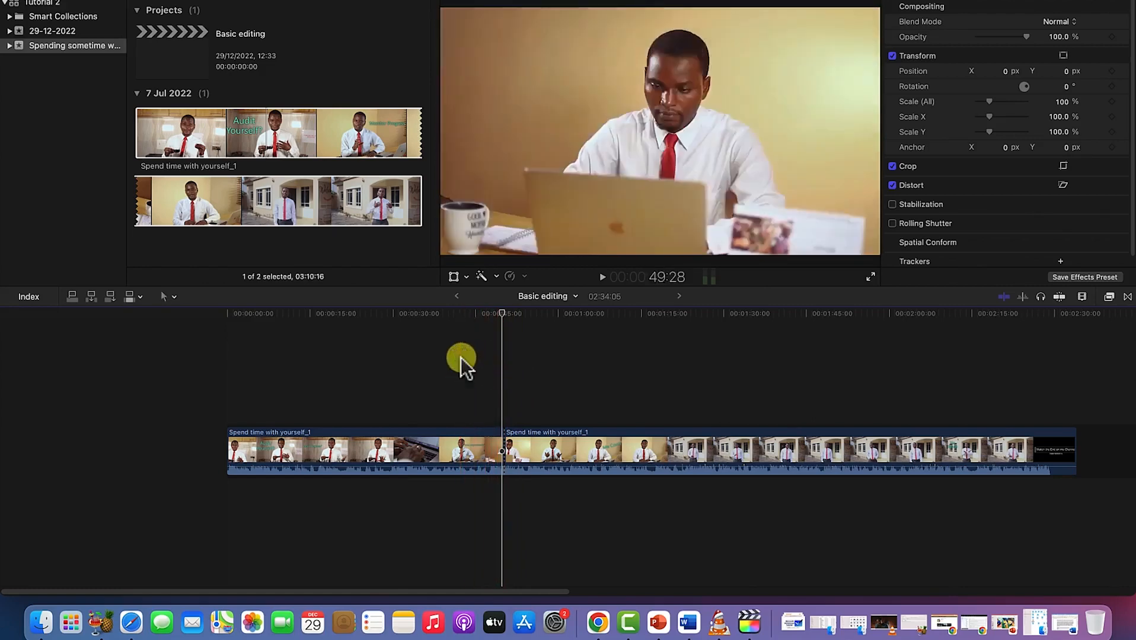
pyautogui.press('a')
pyautogui.click(482, 455)
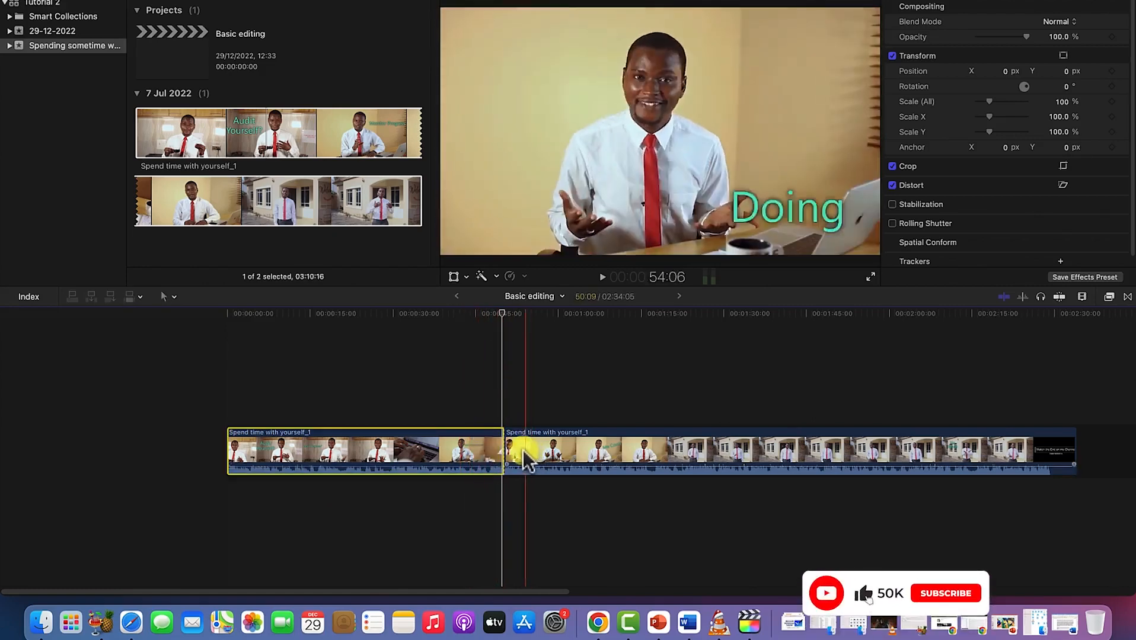
# Ripple trim the first piece's end to a duration of 37:01, its start to 18:22, and its end again to 09:06
pyautogui.moveTo(502, 313); pyautogui.dragTo(388, 331)
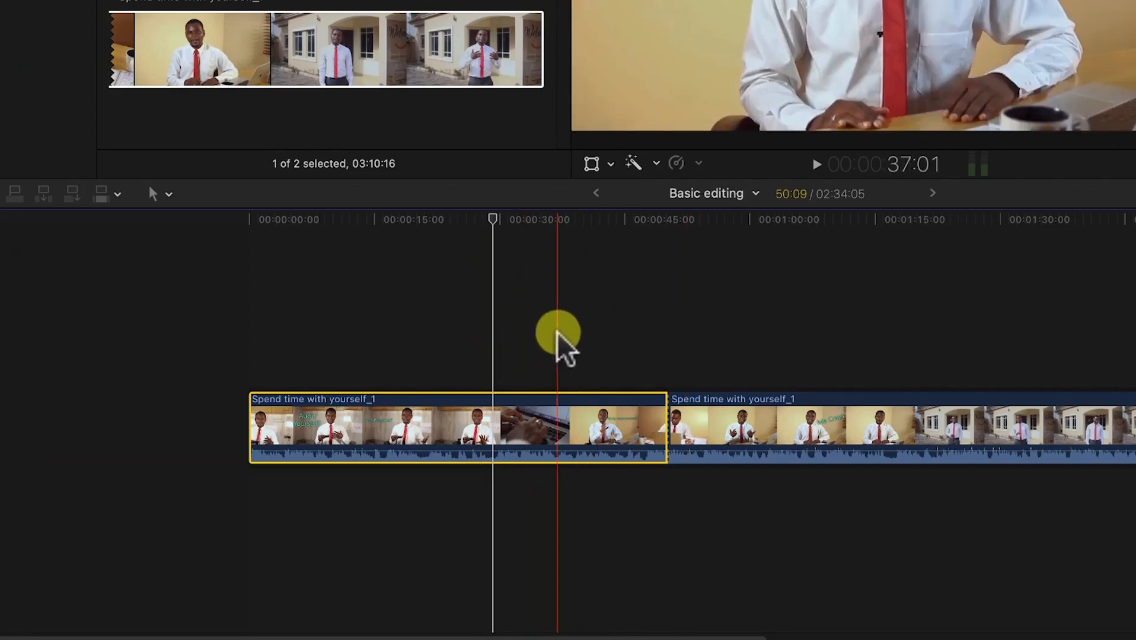
pyautogui.hotkey('alt', ']')
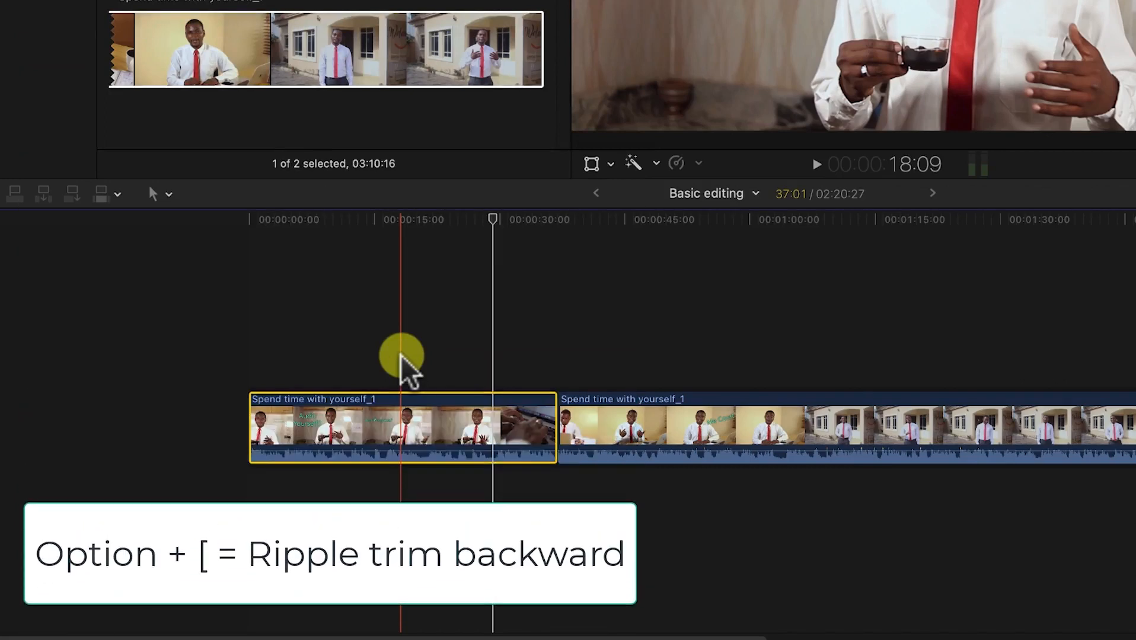
pyautogui.hotkey('alt', '[')
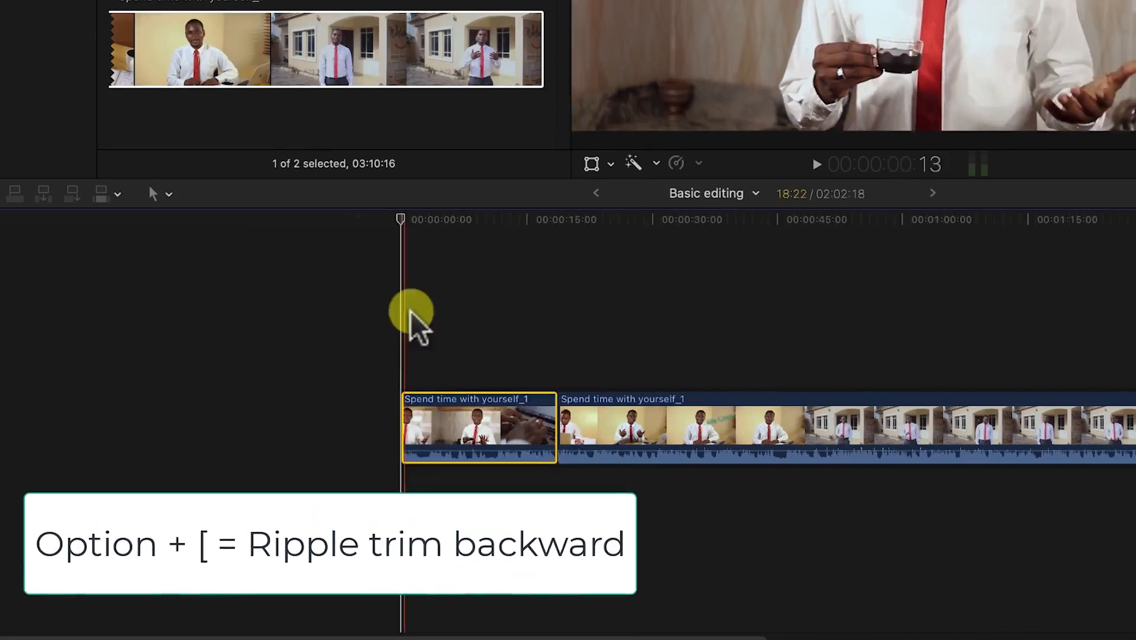
pyautogui.moveTo(404, 217); pyautogui.dragTo(469, 244)
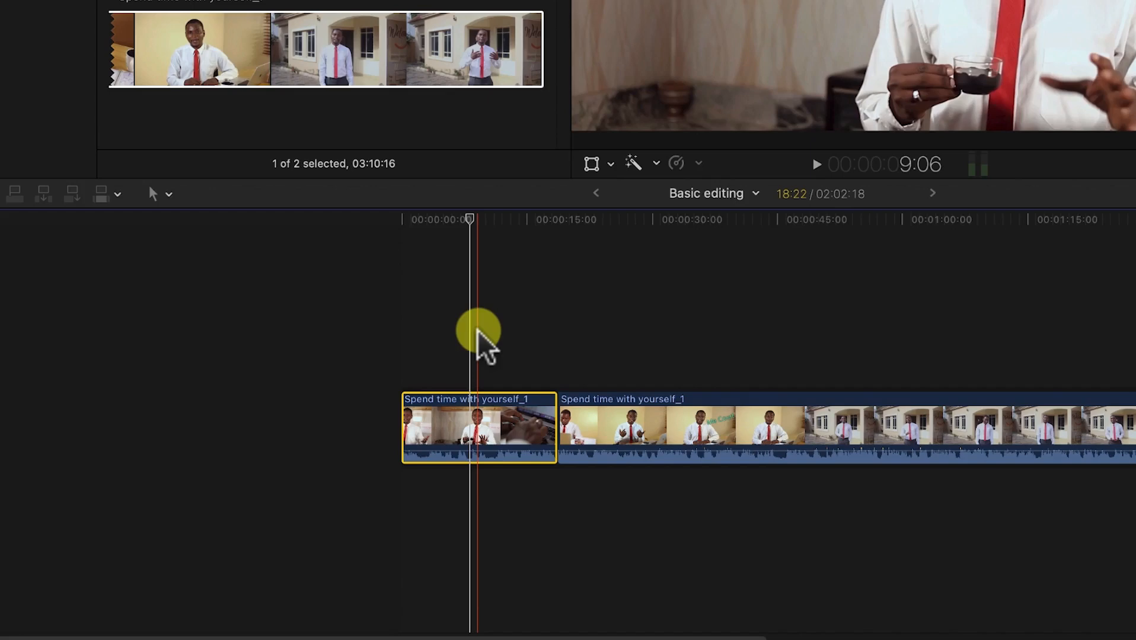
pyautogui.hotkey('alt', ']')
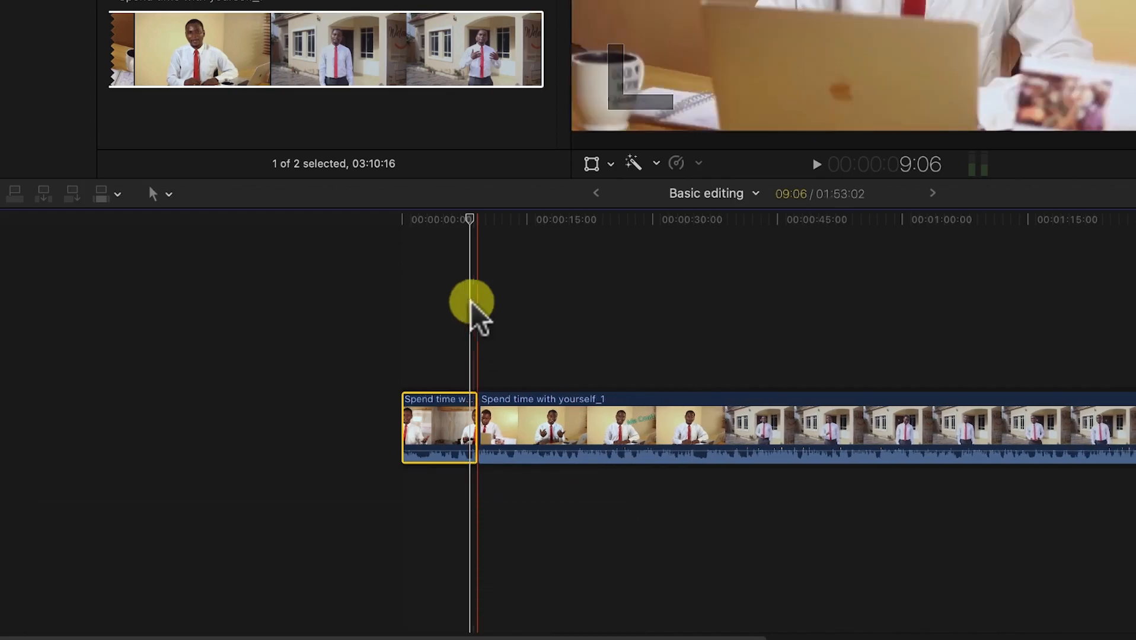
# Select the second piece with the playhead at about 38 seconds, and look over the available timeline editing tools
pyautogui.click(481, 221)
pyautogui.moveTo(483, 224); pyautogui.dragTo(718, 240)
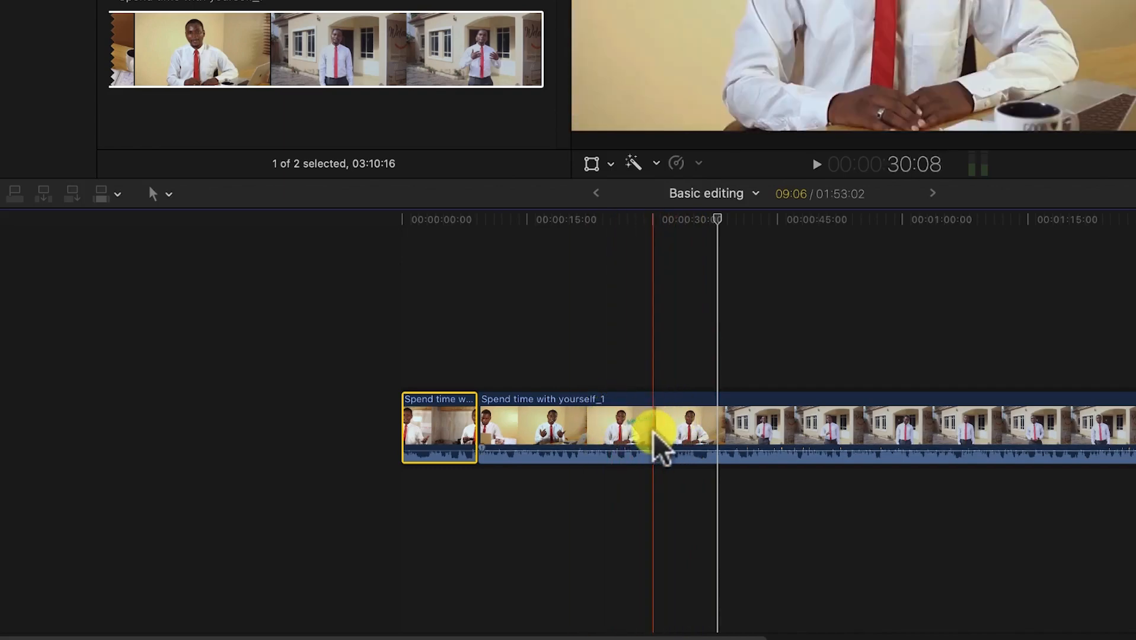
pyautogui.click(653, 433)
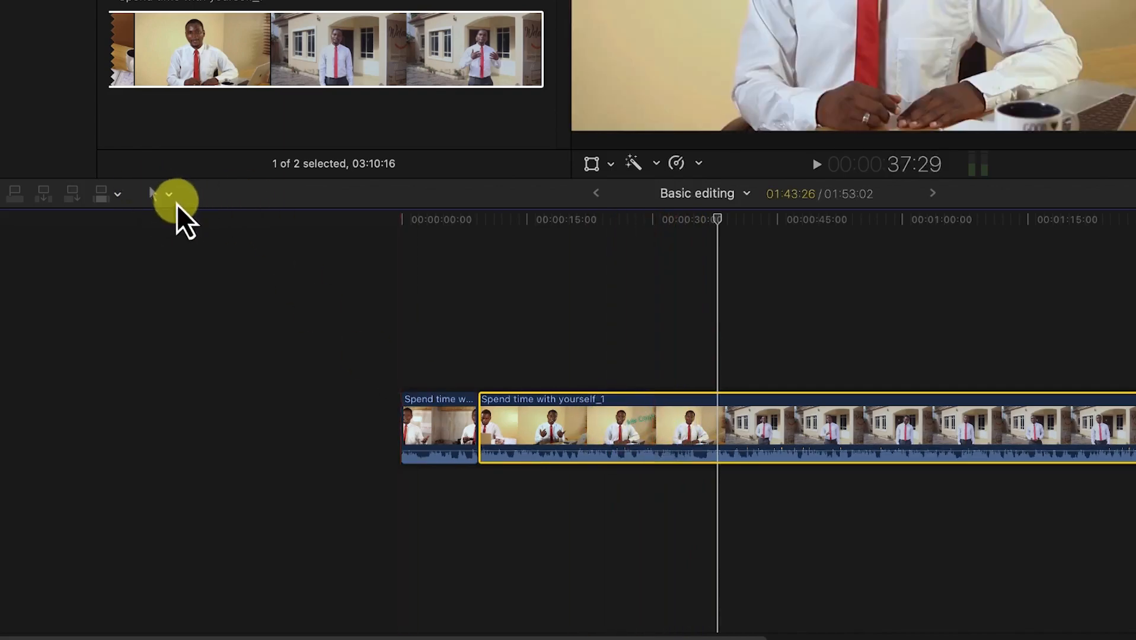
pyautogui.click(174, 201)
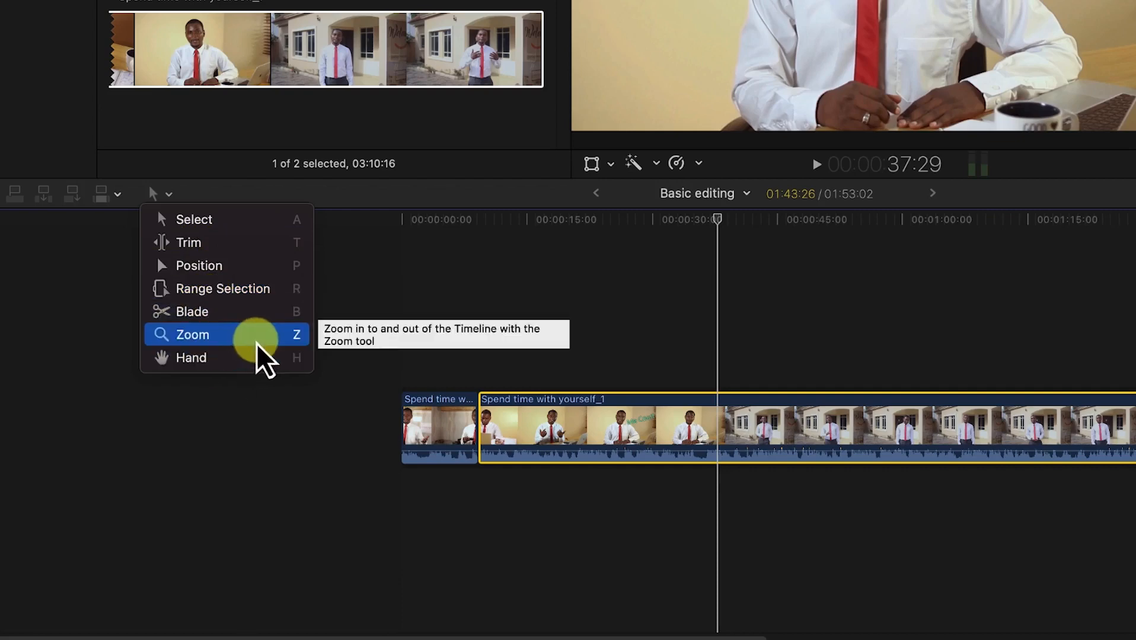
pyautogui.click(582, 276)
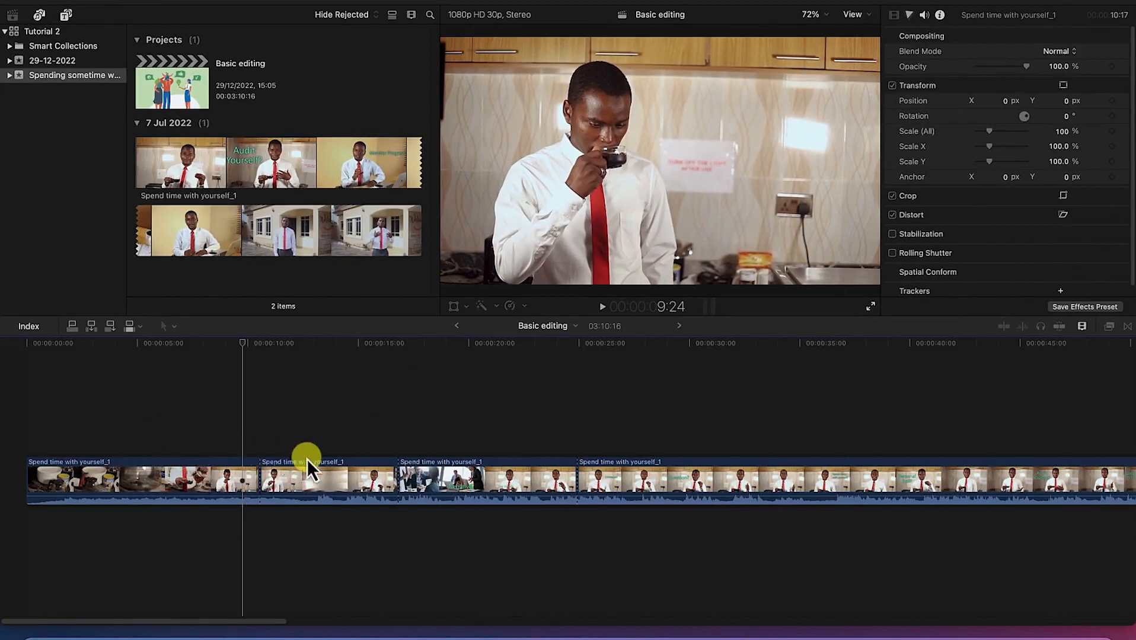
# Switch to Finder and look through the Images and Videos subfolders of the B Rolls folder
pyautogui.click(285, 473)
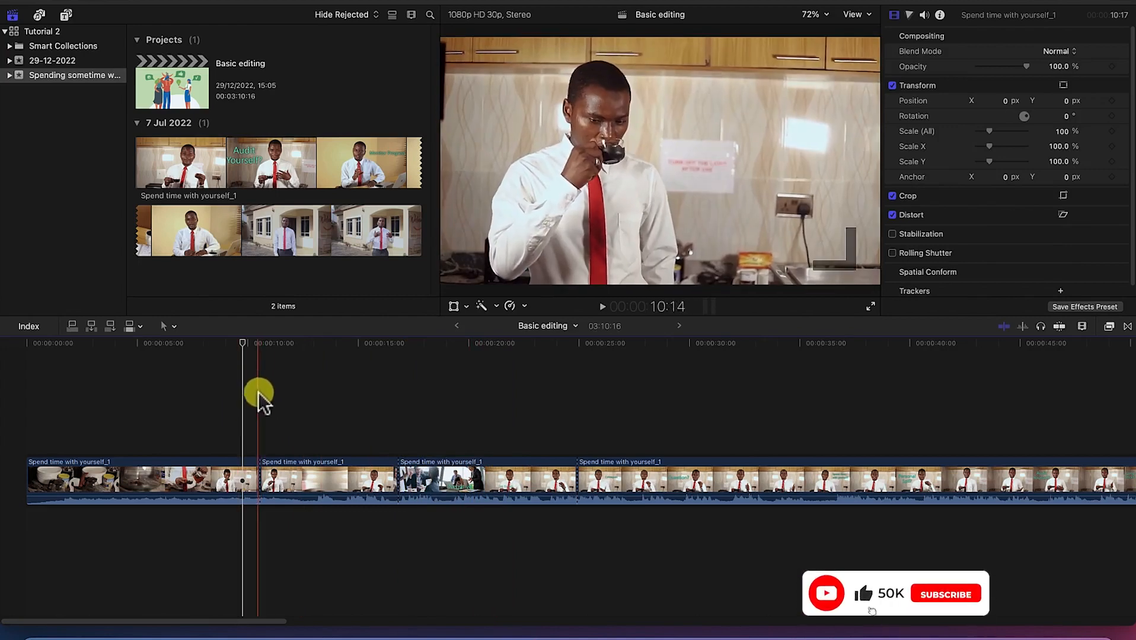
pyautogui.click(38, 637)
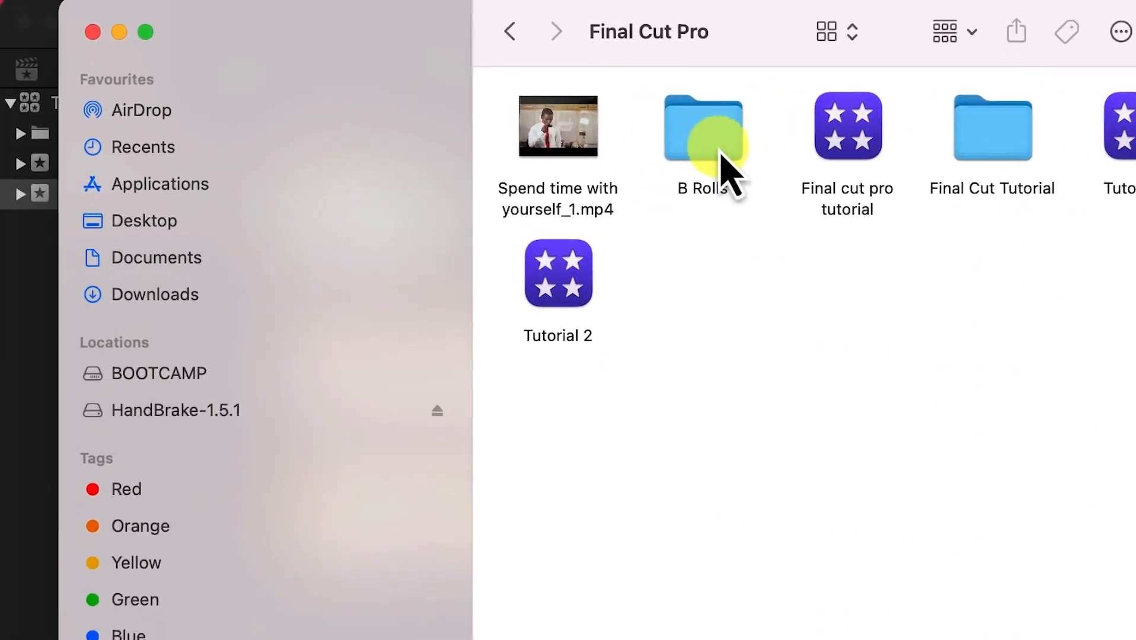
pyautogui.doubleClick(719, 143)
pyautogui.click(556, 153)
pyautogui.doubleClick(556, 153)
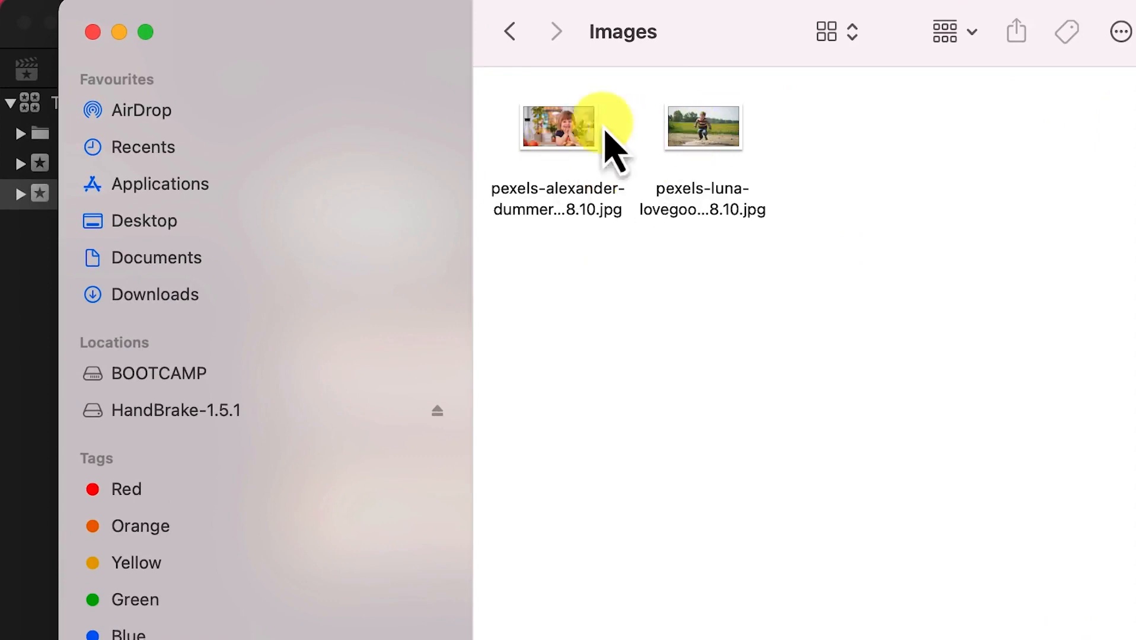
pyautogui.click(511, 33)
pyautogui.click(722, 140)
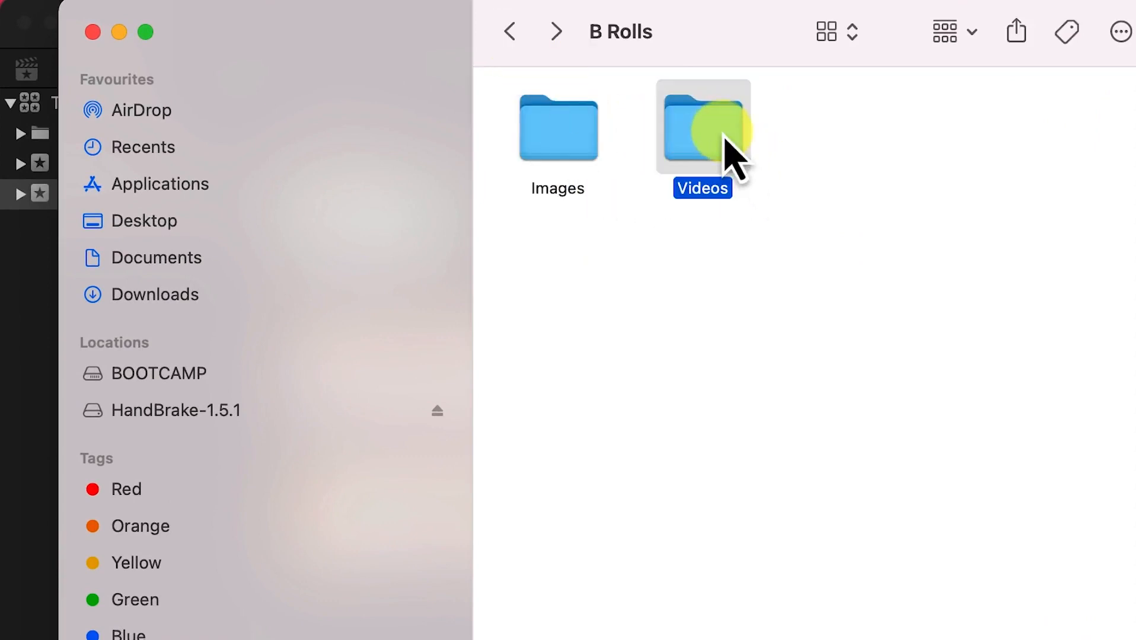
pyautogui.doubleClick(723, 141)
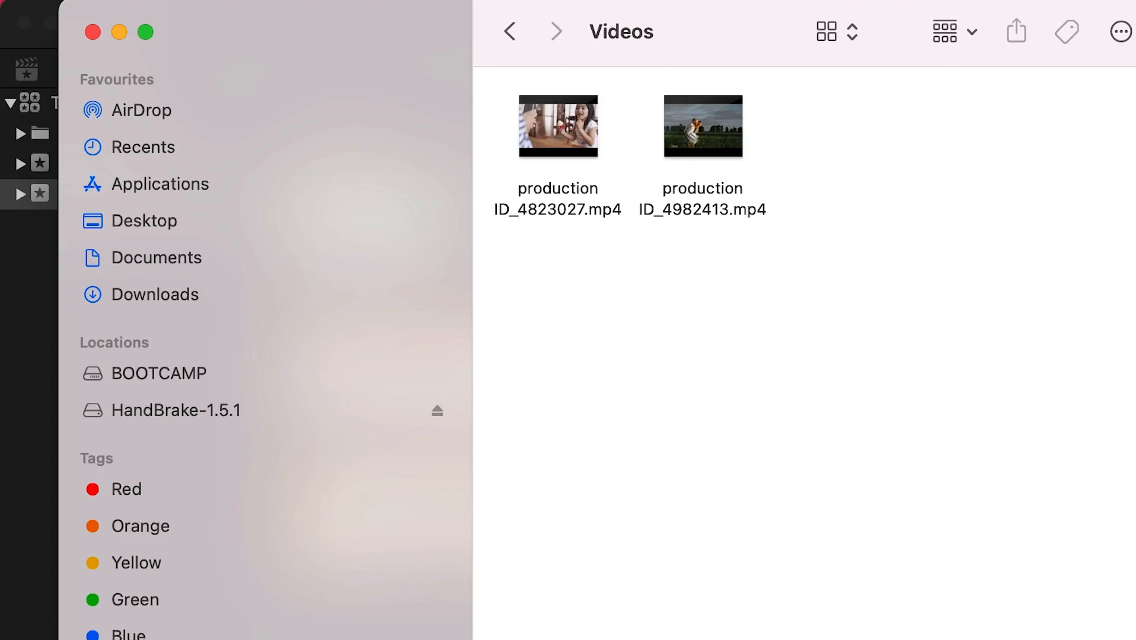
pyautogui.click(119, 32)
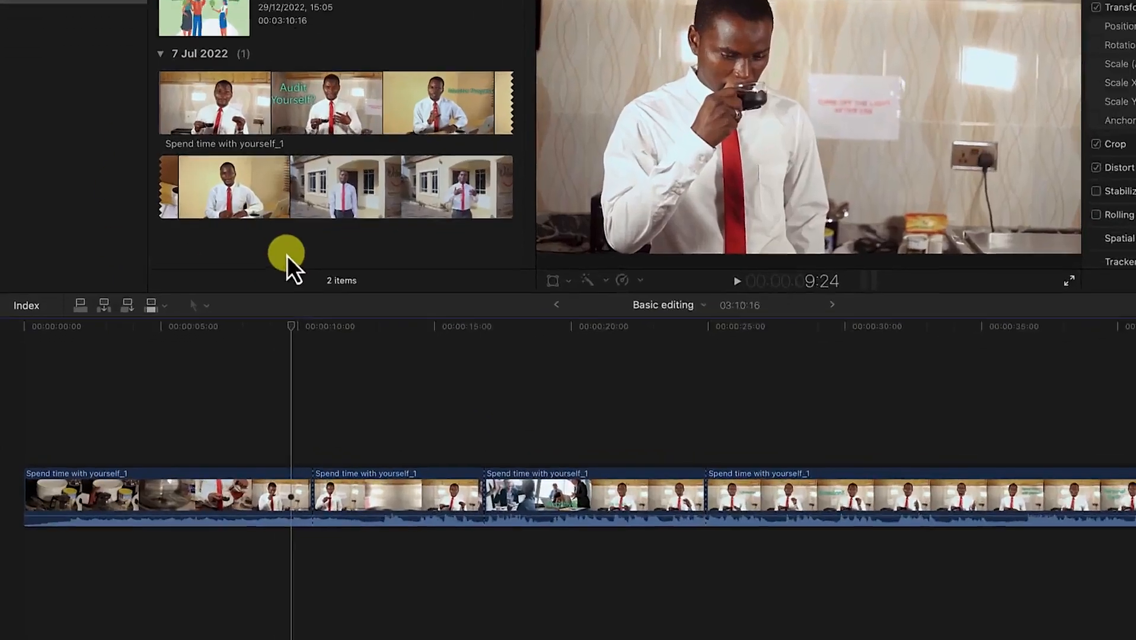
# Import the B Rolls folder from Documents > YouTube > Final Cut Pro into the Spending sometime with yourself event
pyautogui.rightClick(240, 279)
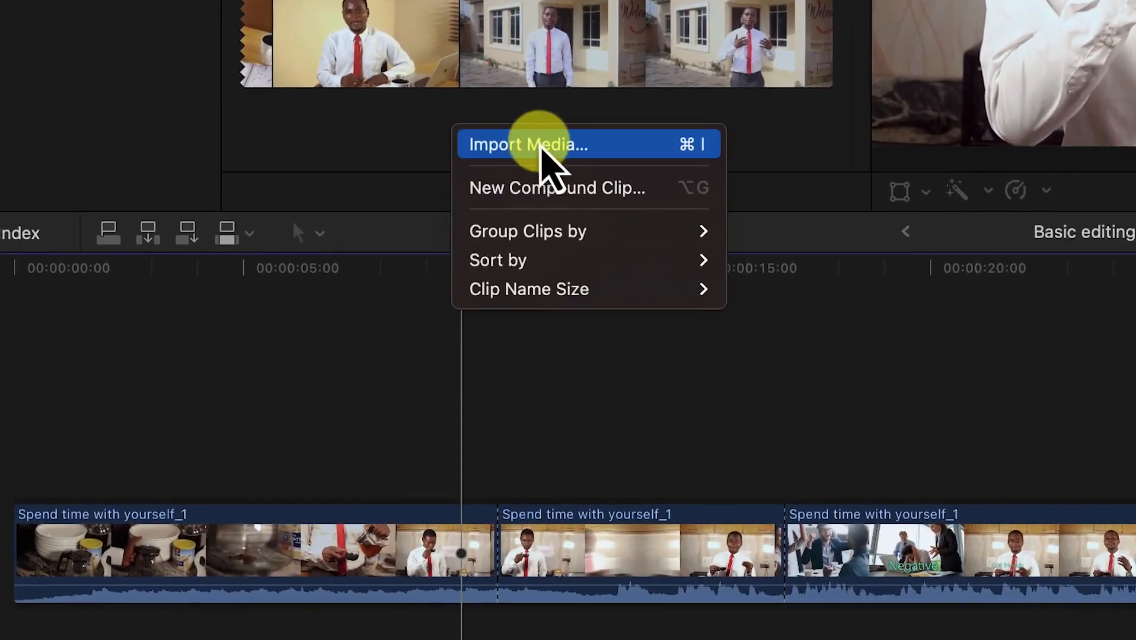
pyautogui.click(544, 147)
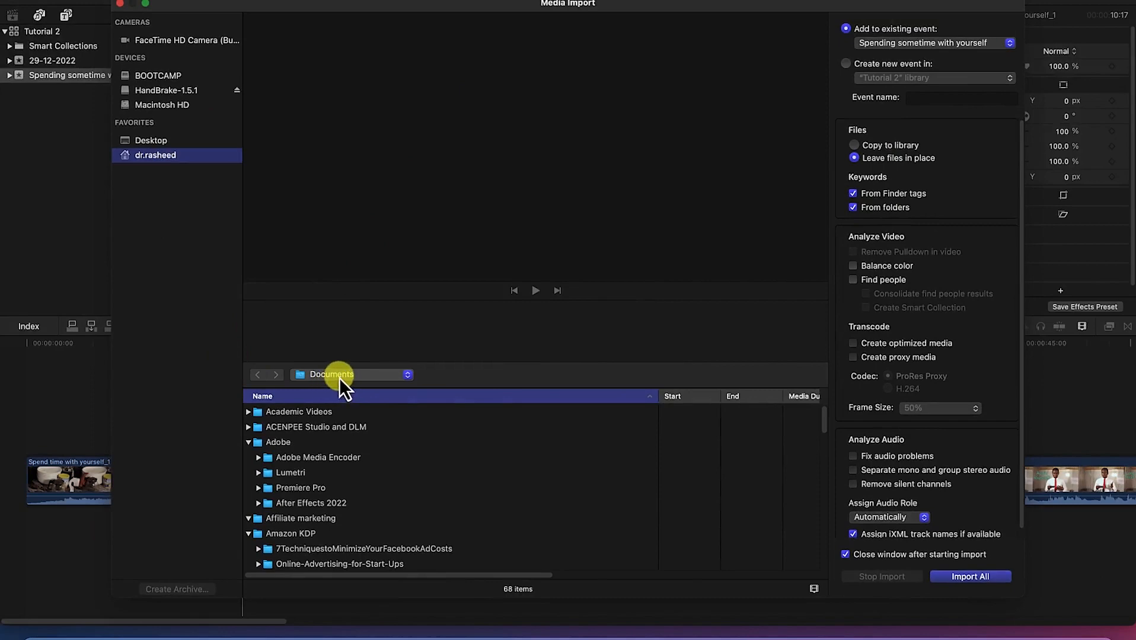
pyautogui.scroll(-15, 325, 479)
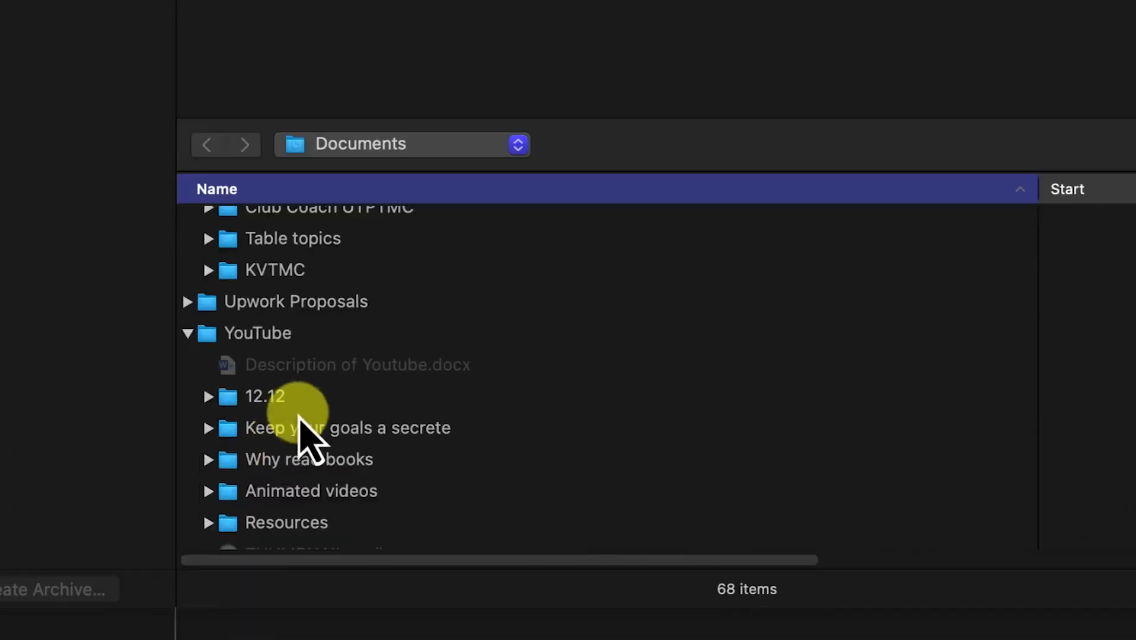
pyautogui.scroll(-4, 334, 527)
pyautogui.click(323, 493)
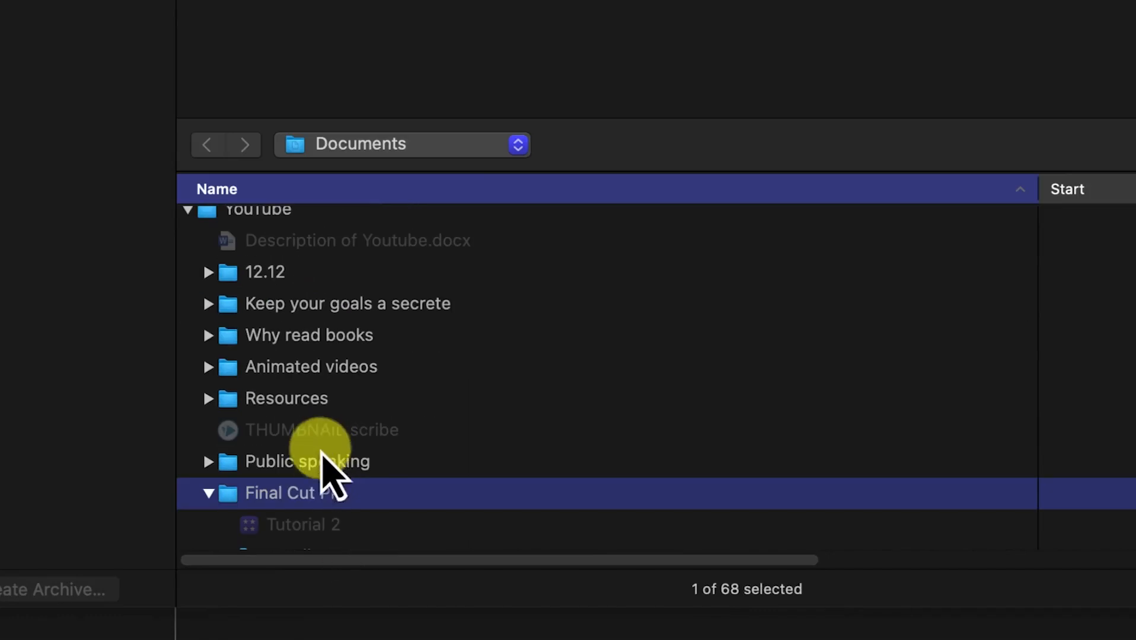
pyautogui.scroll(-3, 315, 492)
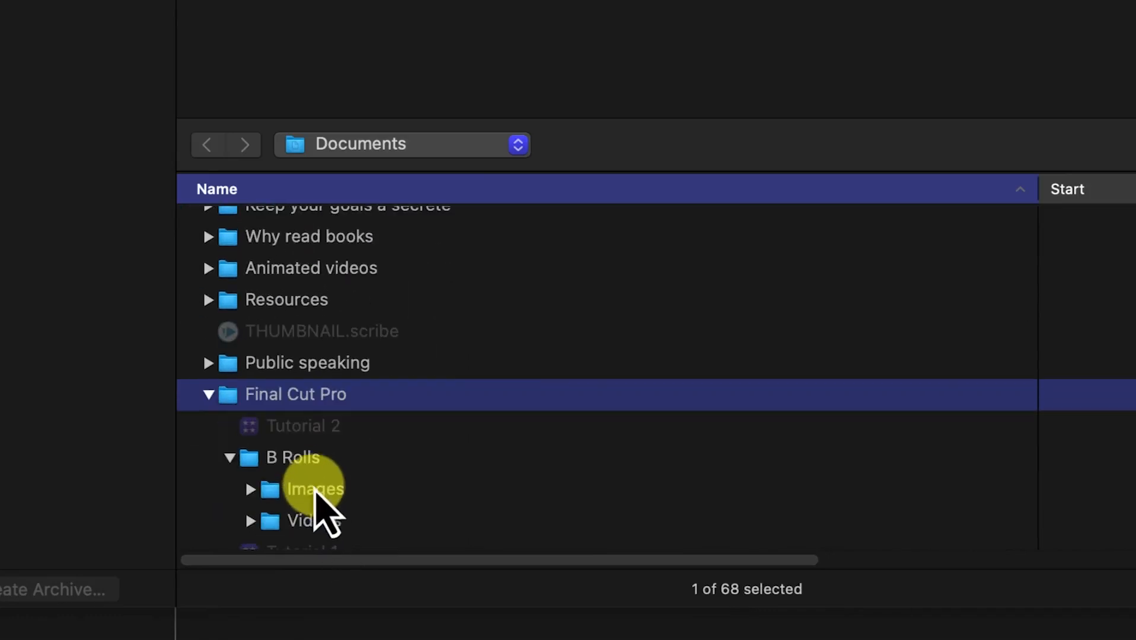
pyautogui.scroll(-1, 315, 494)
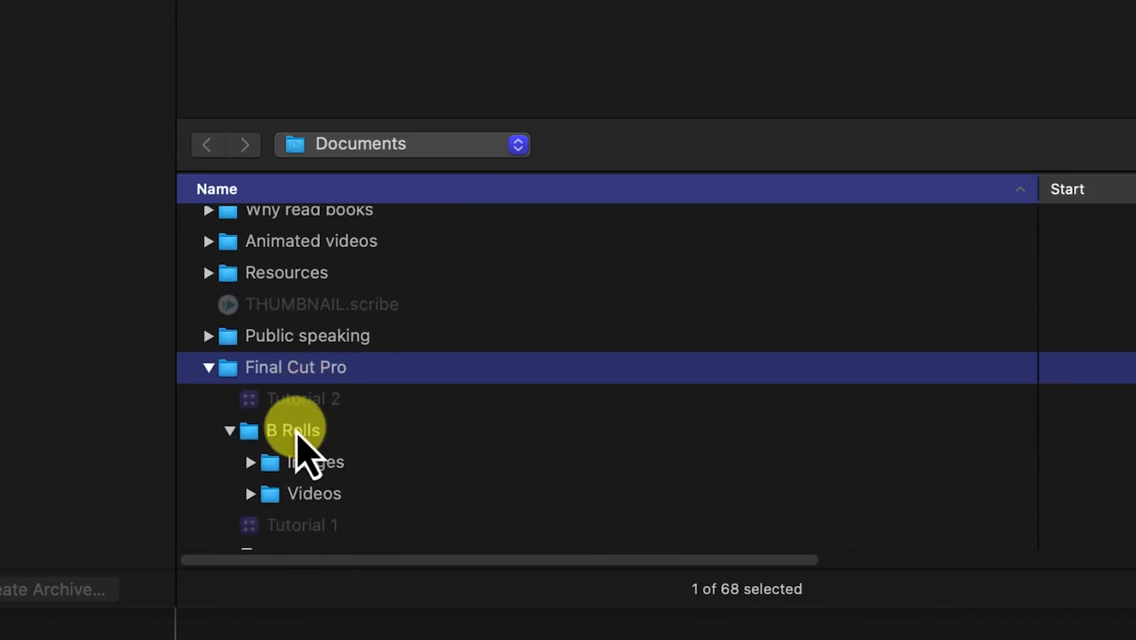
pyautogui.click(296, 432)
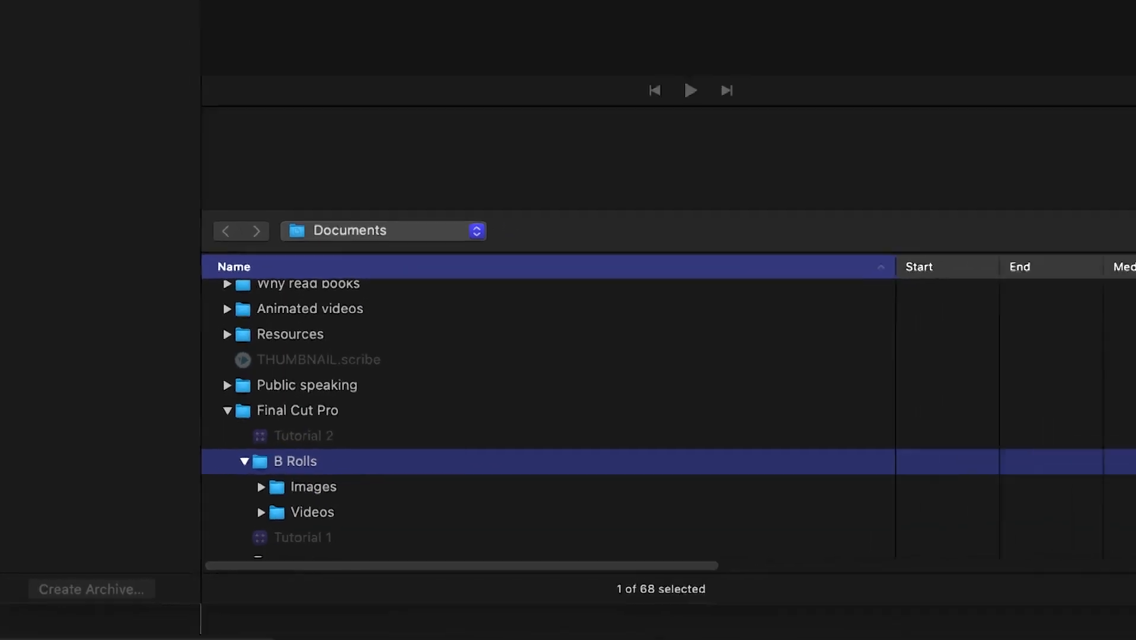
pyautogui.click(960, 579)
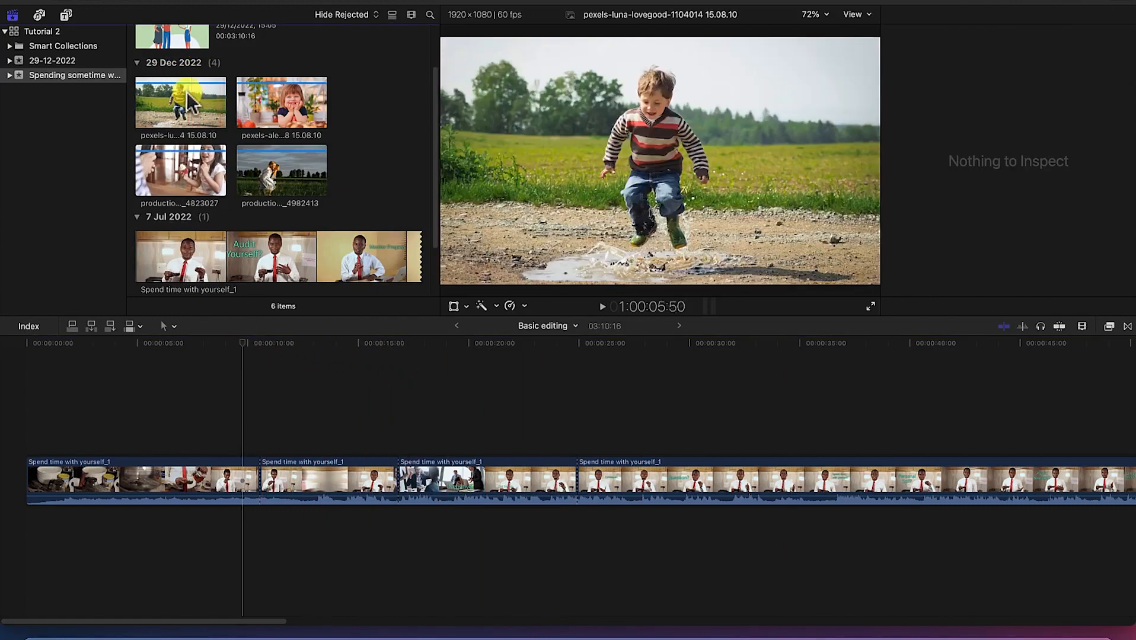
# Find the B-roll spot around 10 seconds and connect the smiling girl image above the main video, starting at about 9 seconds
pyautogui.click(241, 471)
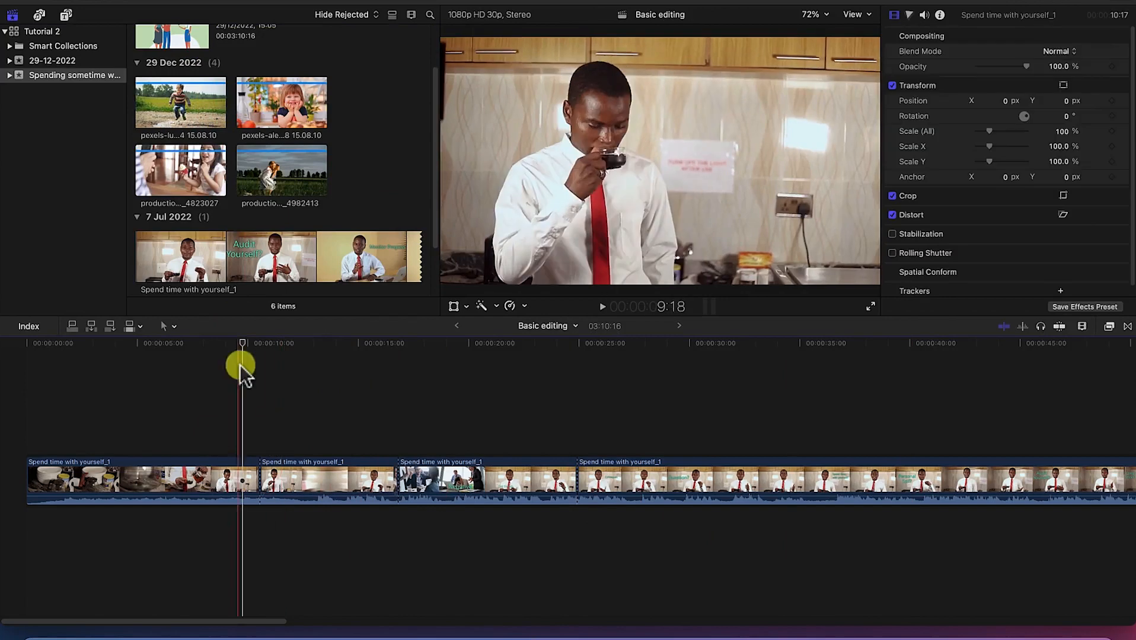
pyautogui.moveTo(241, 344); pyautogui.dragTo(258, 307)
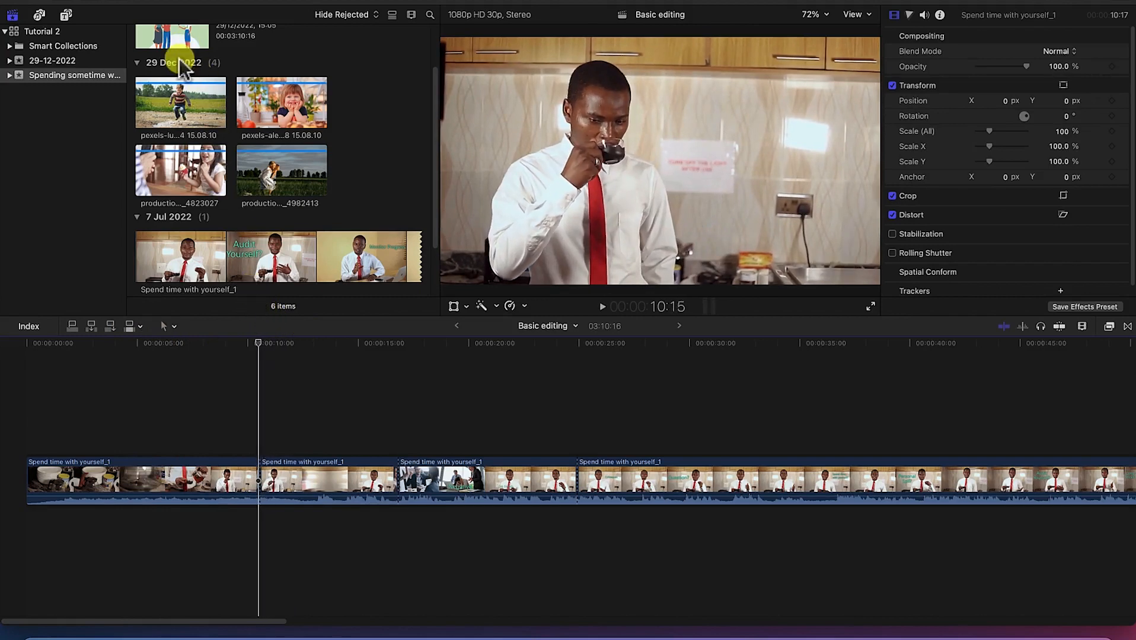
pyautogui.click(194, 108)
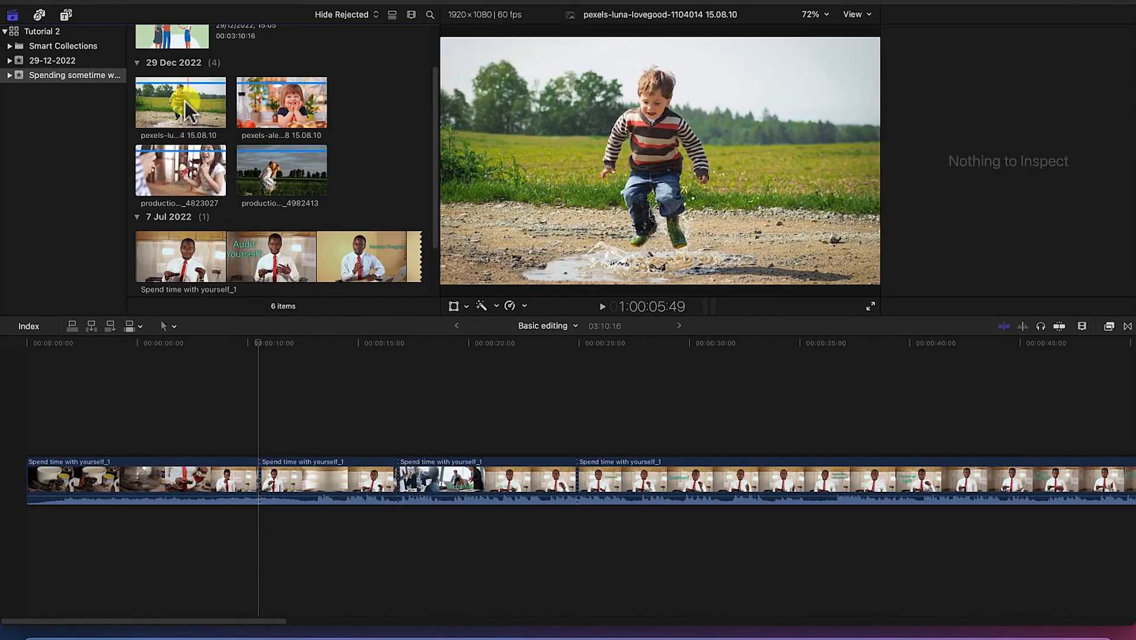
pyautogui.scroll(-1, 199, 131)
pyautogui.moveTo(277, 83); pyautogui.dragTo(220, 437)
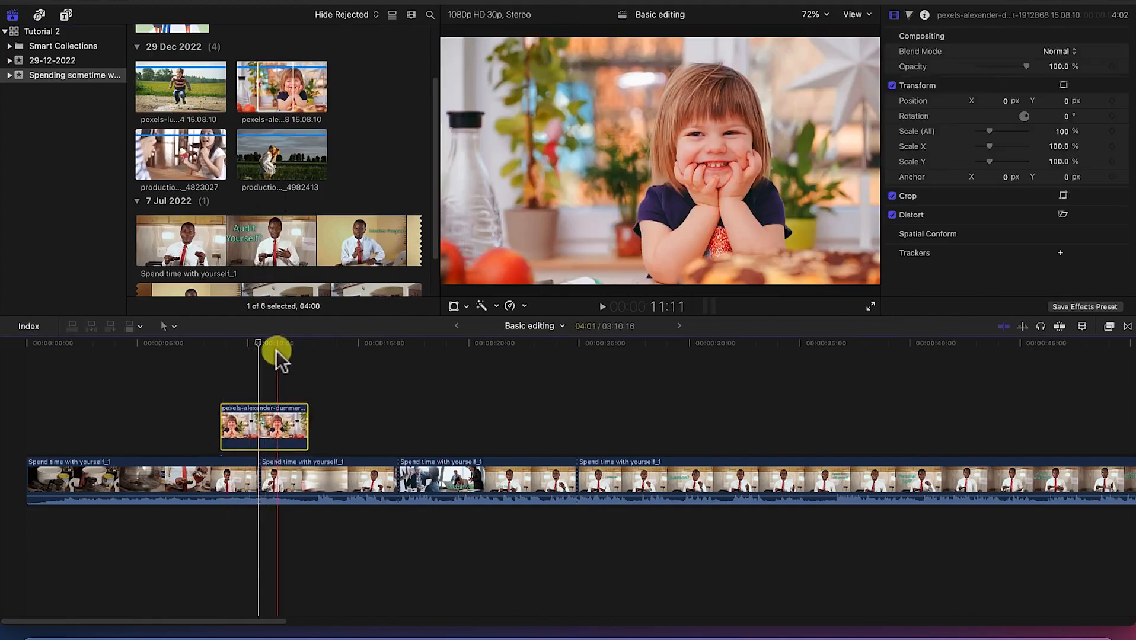
# Split the smiling girl image with the Blade tool at about 9:20 and delete the piece before the cut
pyautogui.moveTo(260, 343); pyautogui.dragTo(241, 360)
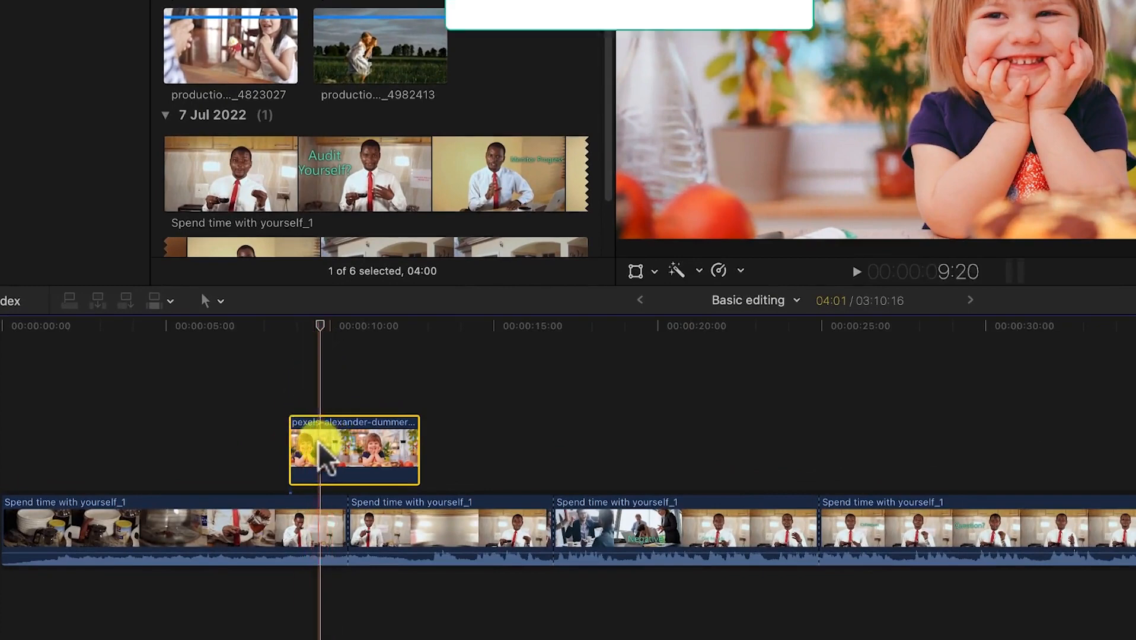
pyautogui.press('b')
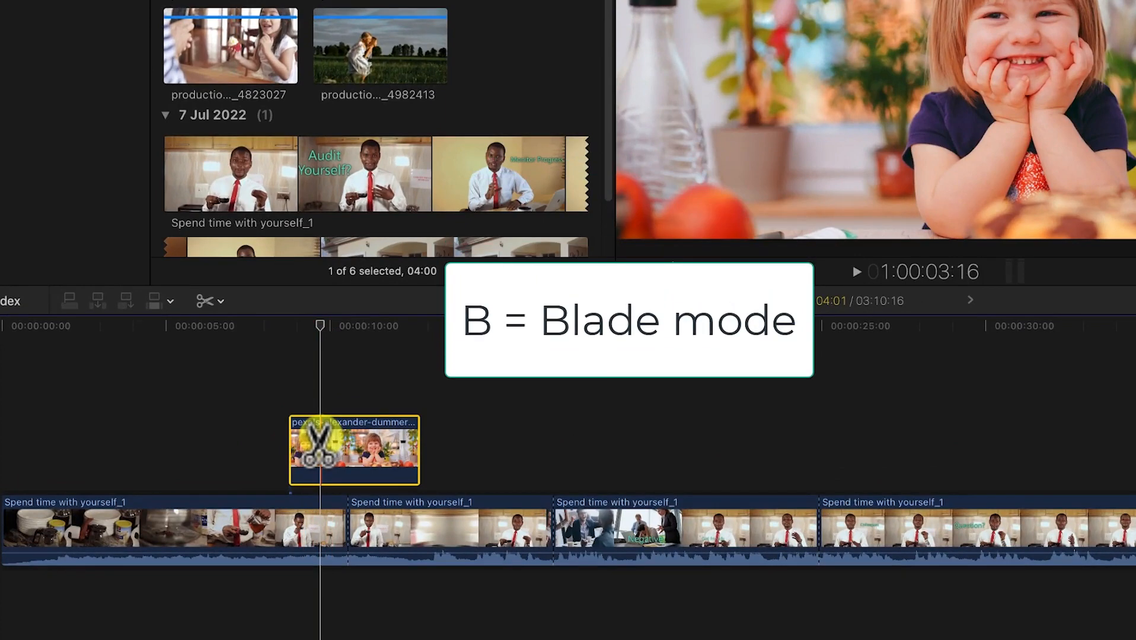
pyautogui.click(320, 447)
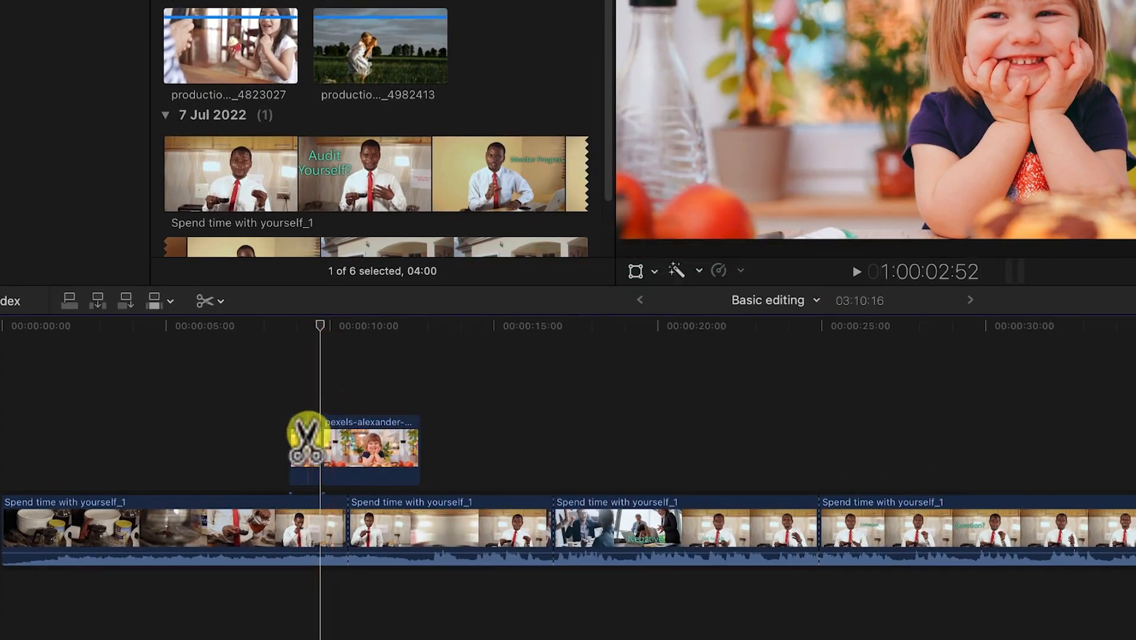
pyautogui.press('a')
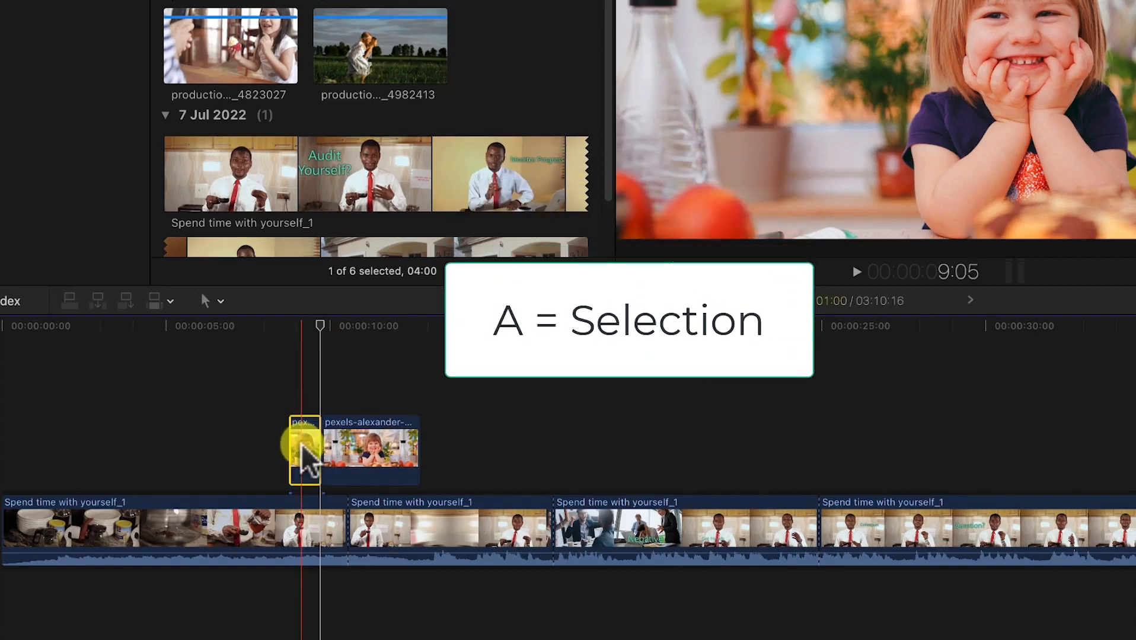
pyautogui.press('Delete')
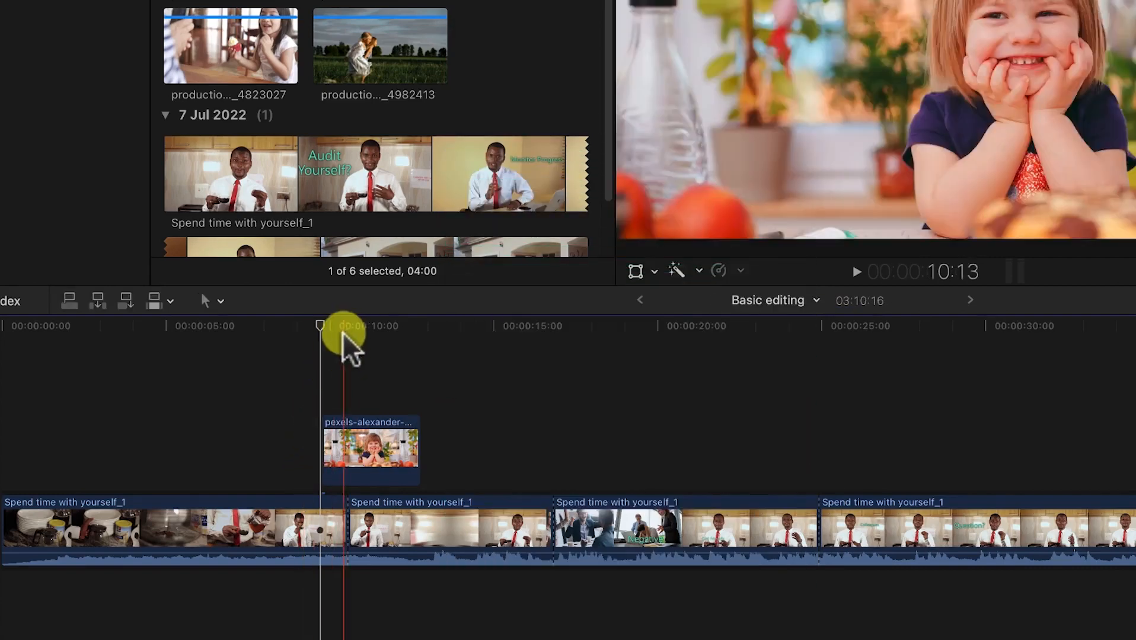
# Split the smiling girl image at about 12 seconds, delete the piece after the cut, and skim back over the result
pyautogui.moveTo(320, 329); pyautogui.dragTo(398, 347)
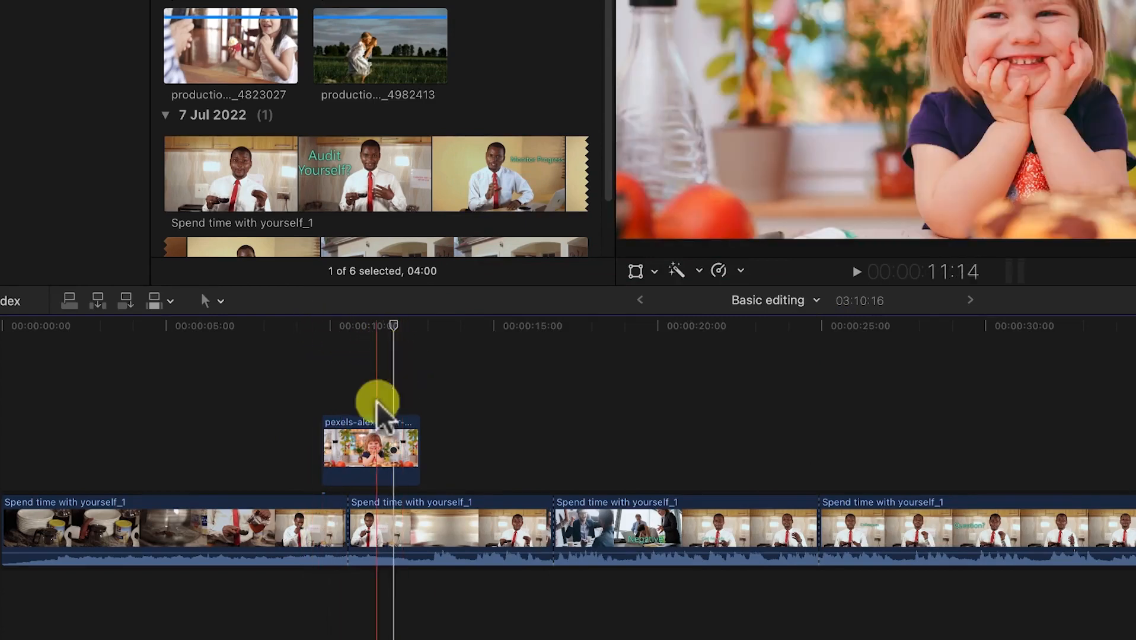
pyautogui.press('b')
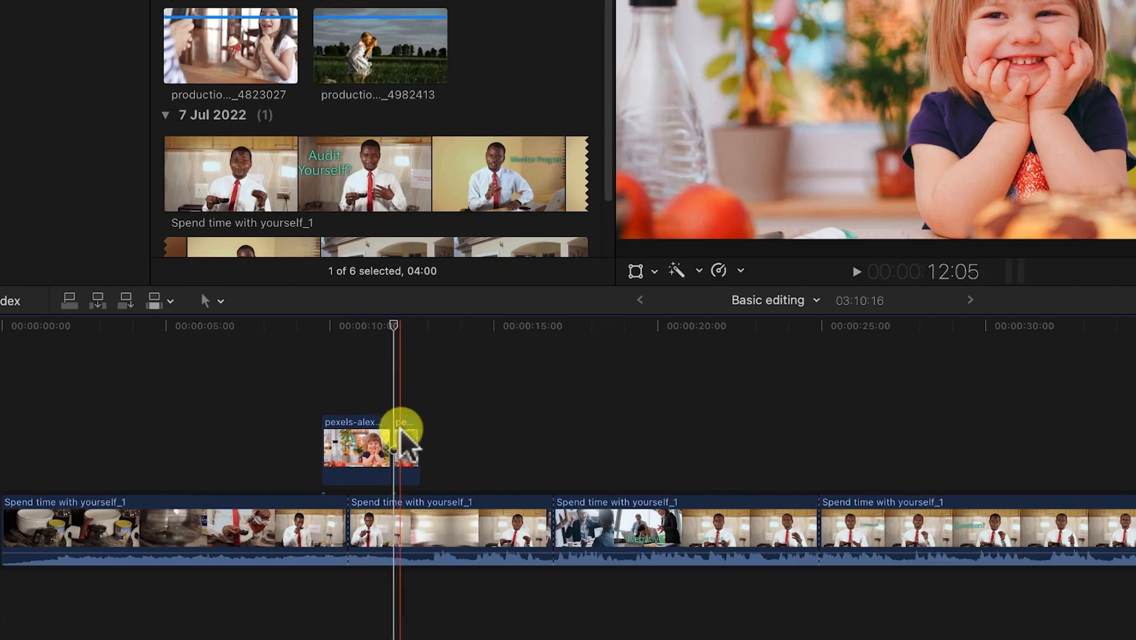
pyautogui.click(406, 437)
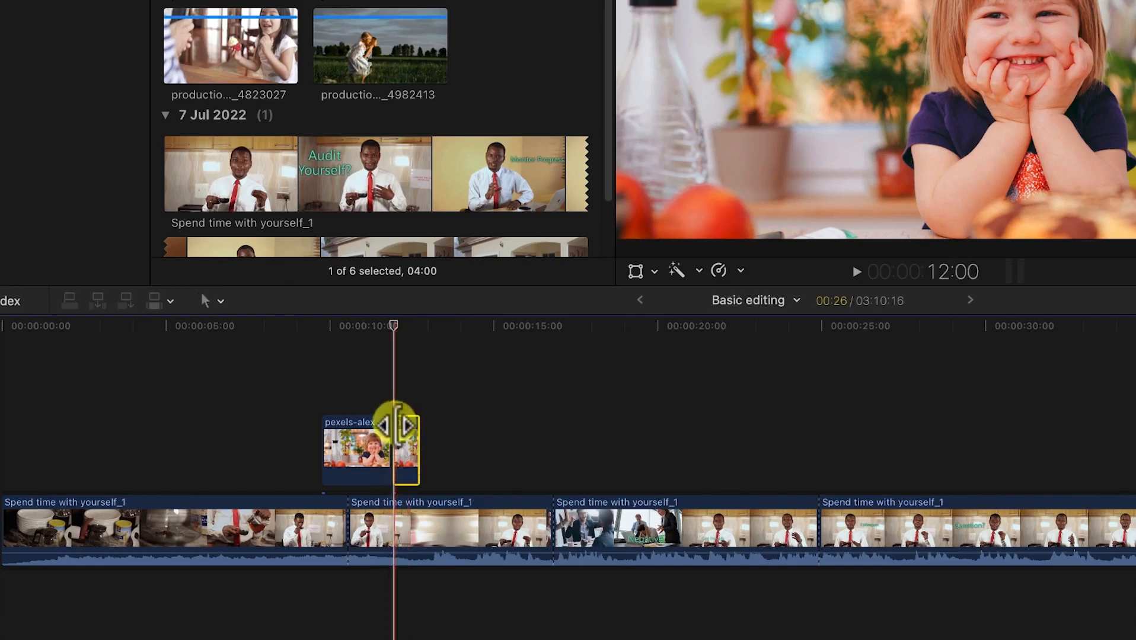
pyautogui.press('Delete')
pyautogui.click(347, 331)
pyautogui.moveTo(347, 331); pyautogui.dragTo(279, 329)
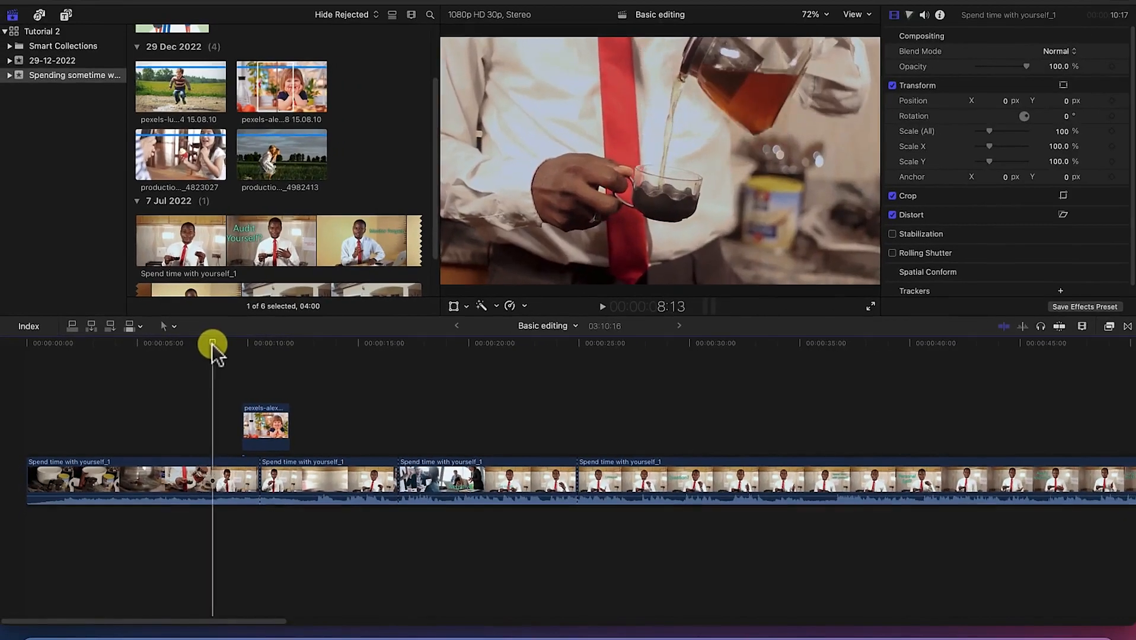
# Connect the jumping boy image above the main video at about 13 seconds and review its position
pyautogui.moveTo(211, 343); pyautogui.dragTo(315, 358)
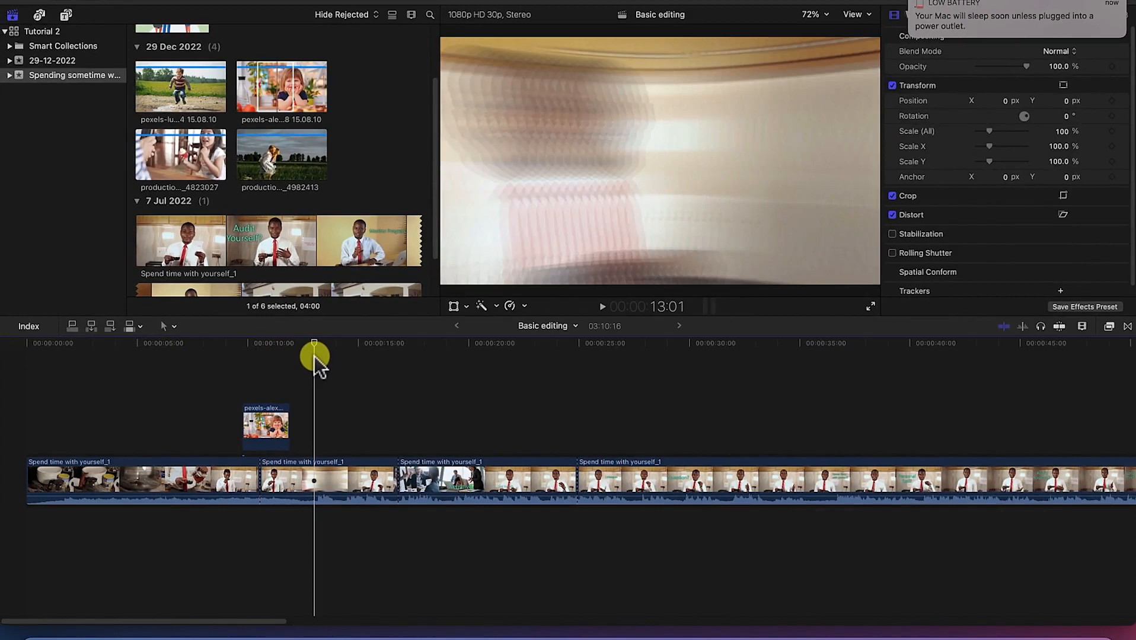
pyautogui.click(193, 108)
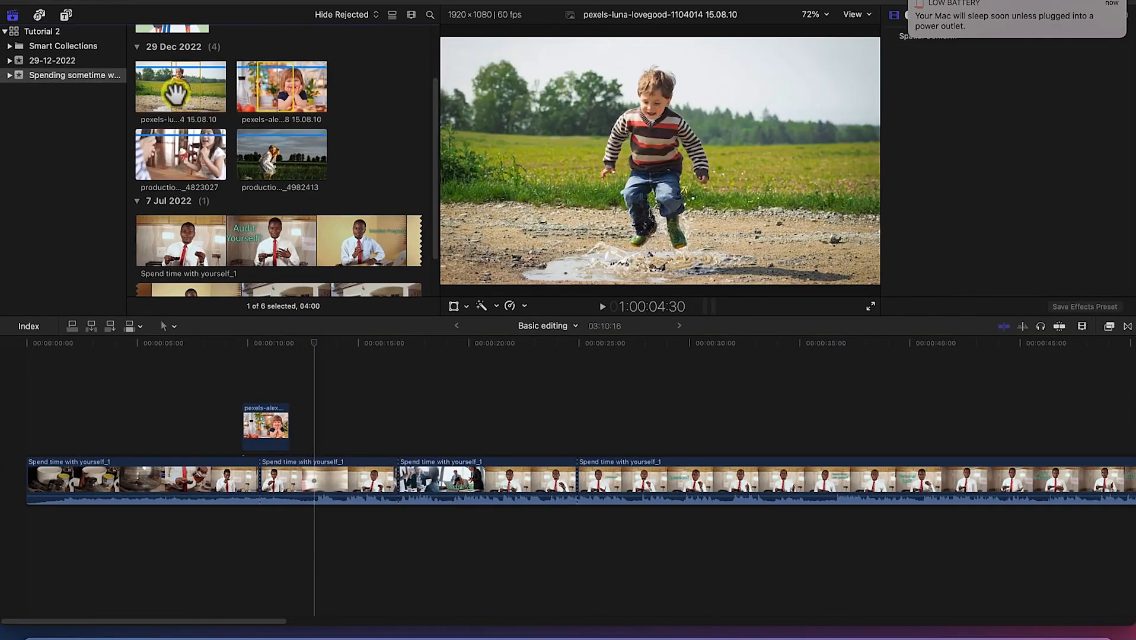
pyautogui.moveTo(216, 145); pyautogui.dragTo(321, 434)
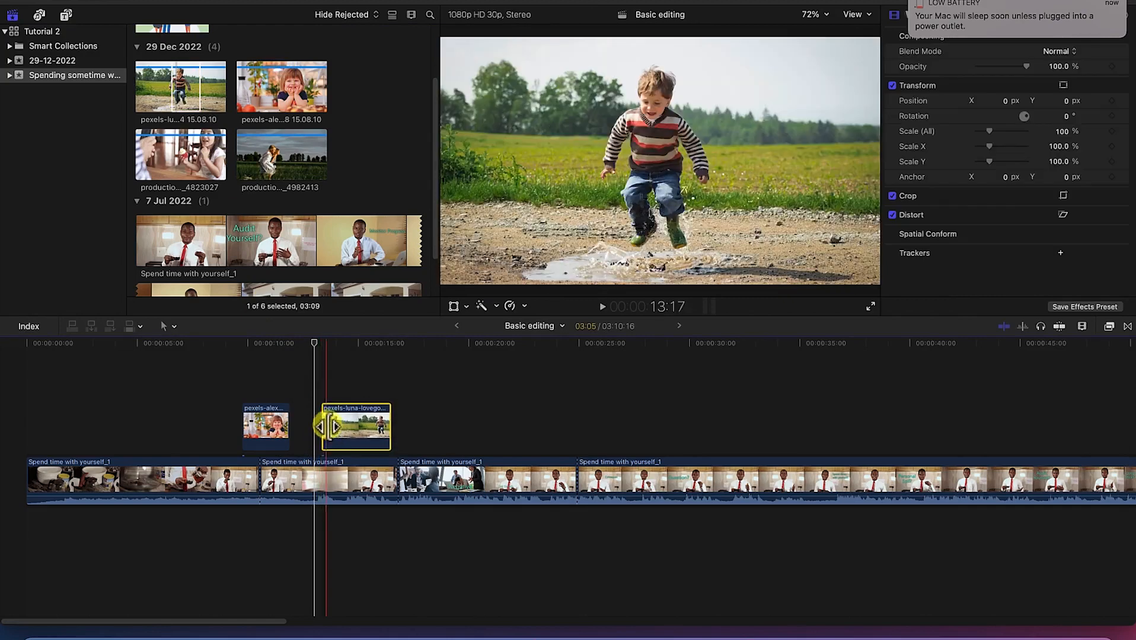
pyautogui.moveTo(313, 339); pyautogui.dragTo(338, 346)
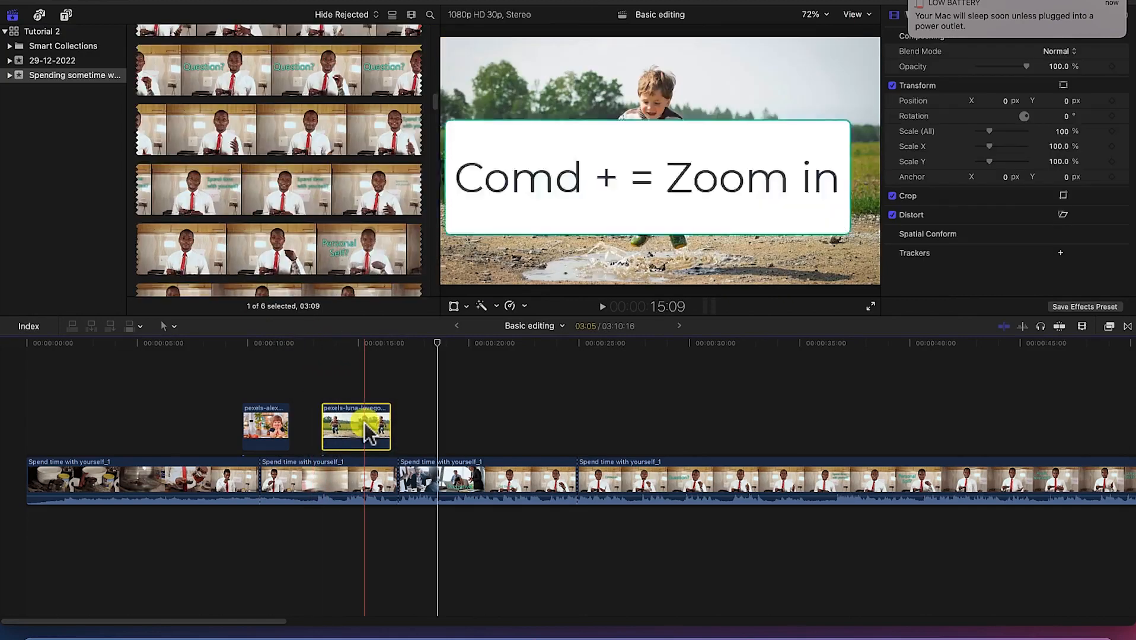
# Zoom the timeline in around the jumping boy image and back out to the full sequence of cuts
pyautogui.press('super+equal')
pyautogui.press('super+equal')
pyautogui.press('super+equal')
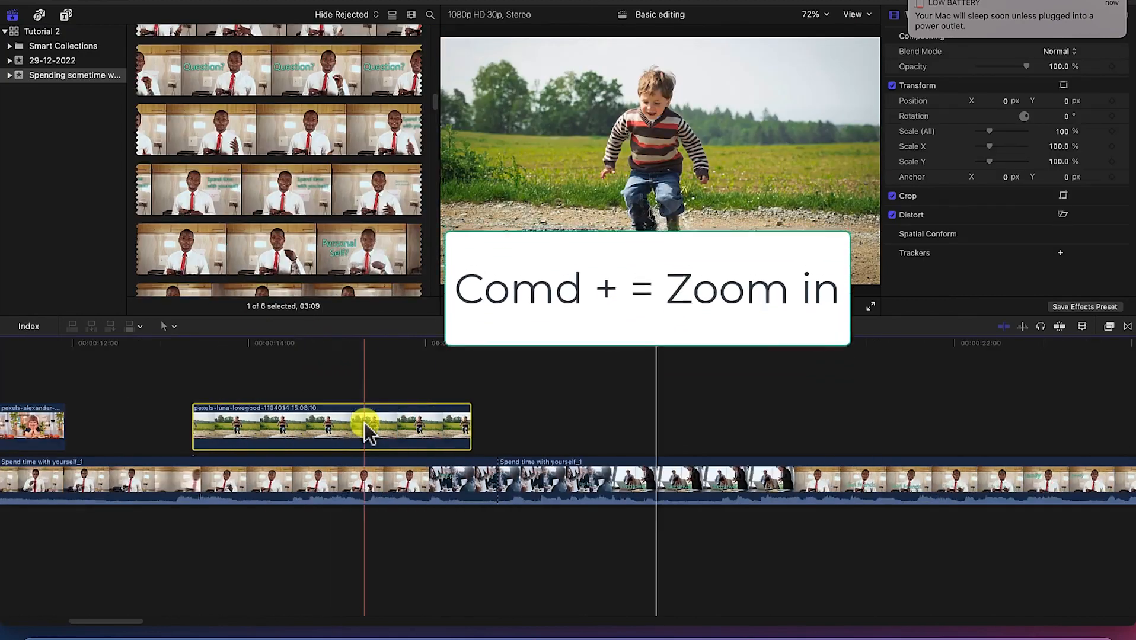
pyautogui.press('super+minus')
pyautogui.press('super+minus')
pyautogui.press('super+minus')
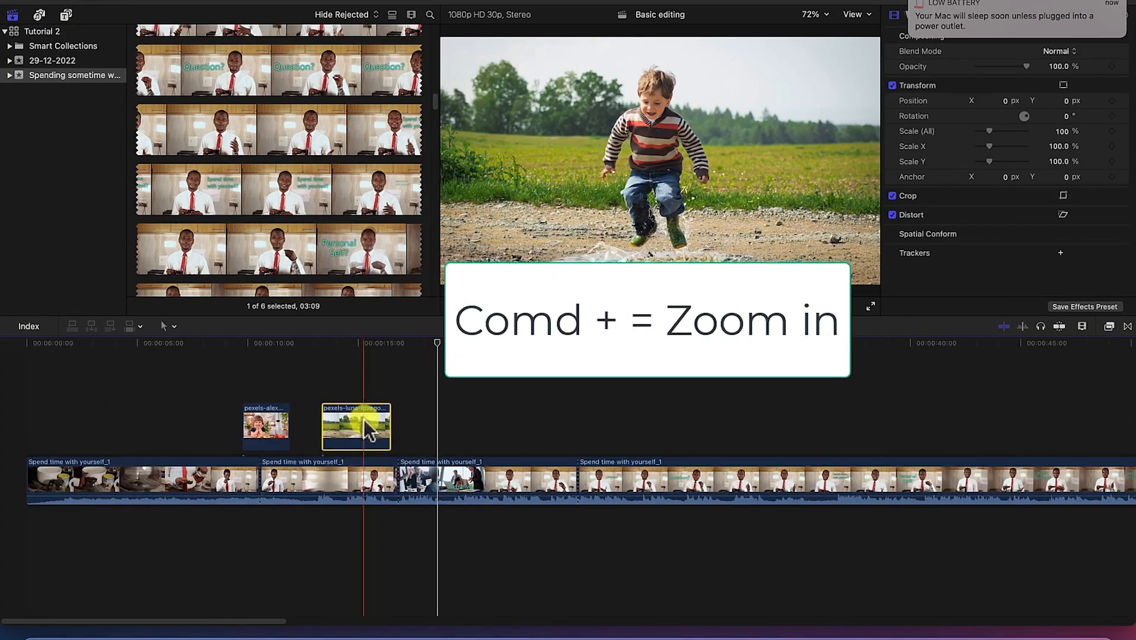
# Split the jumping boy image at about 14 seconds and just before 16 seconds, and delete both outer pieces
pyautogui.moveTo(439, 343); pyautogui.dragTo(333, 375)
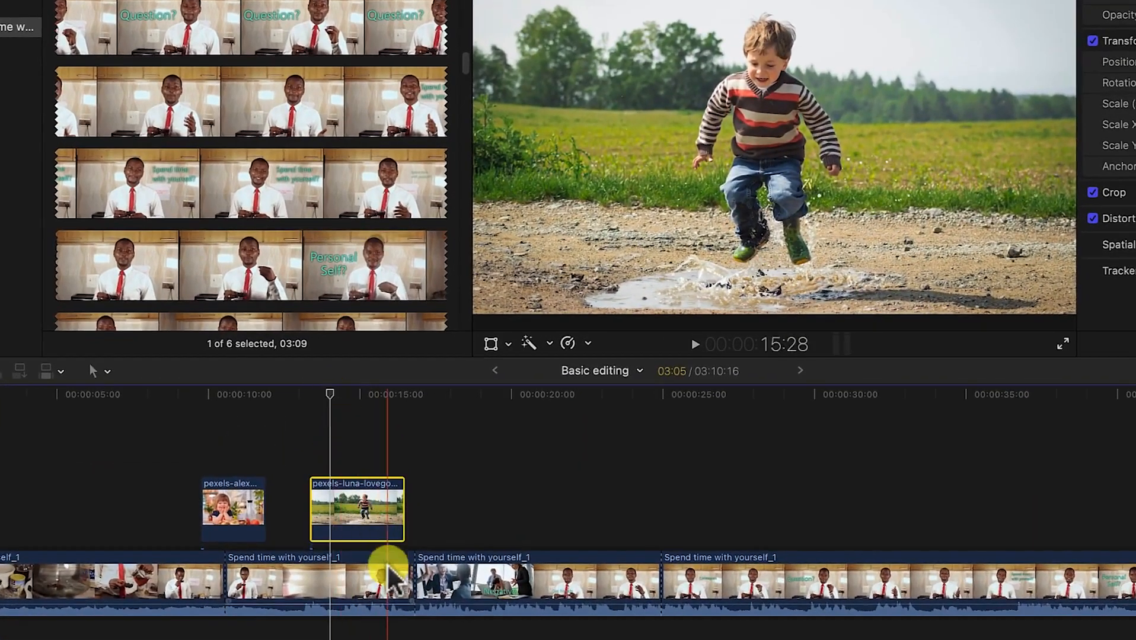
pyautogui.click(330, 524)
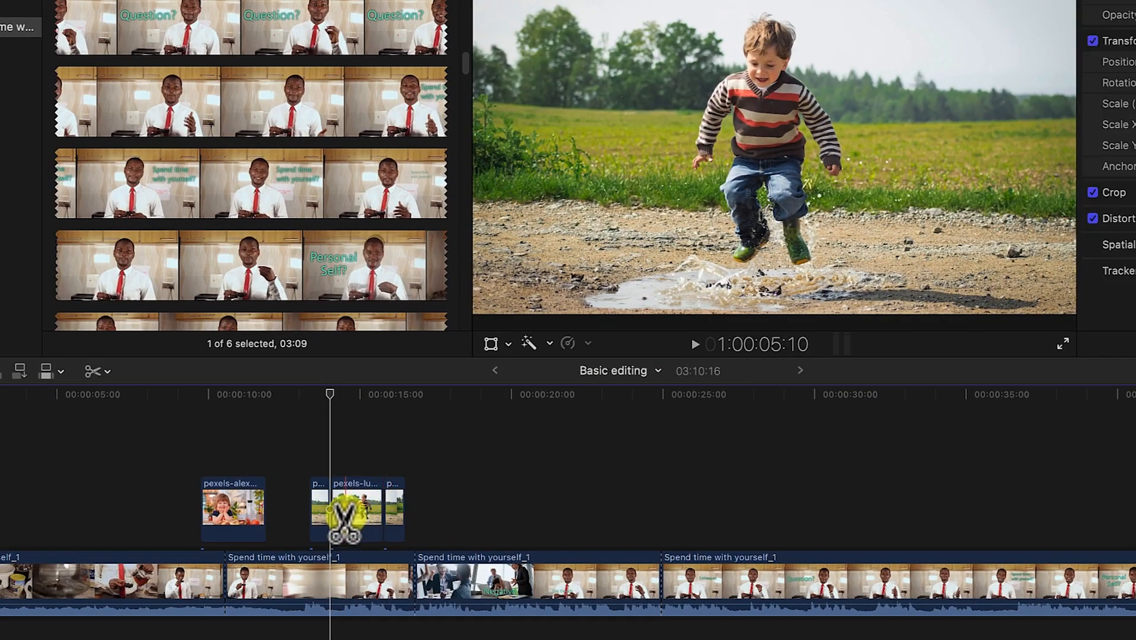
pyautogui.press('a')
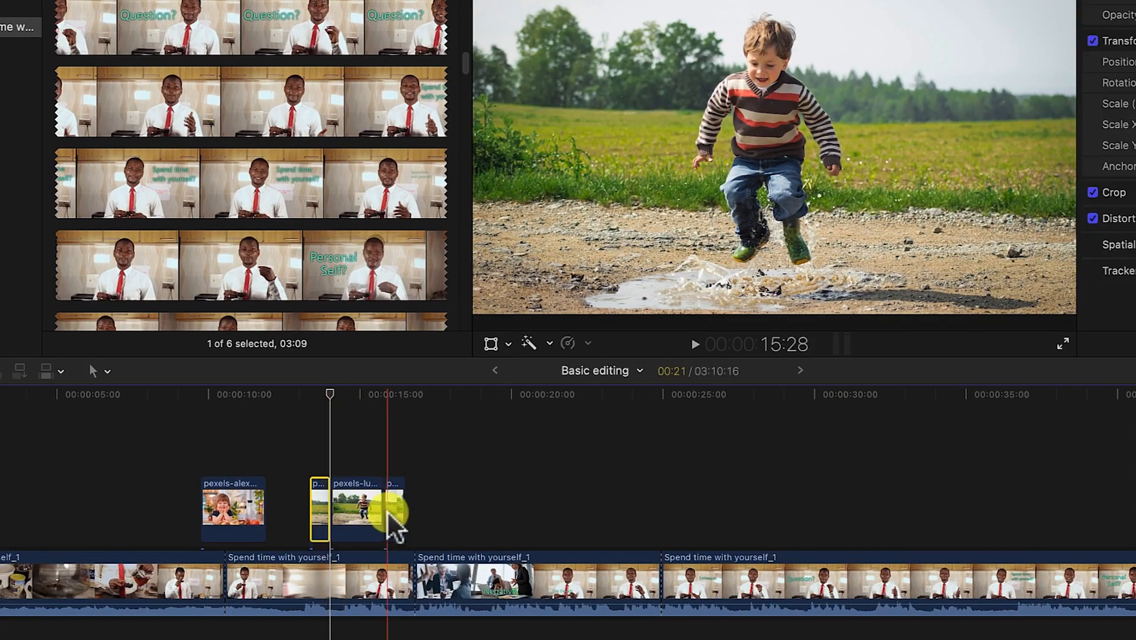
pyautogui.press('Delete')
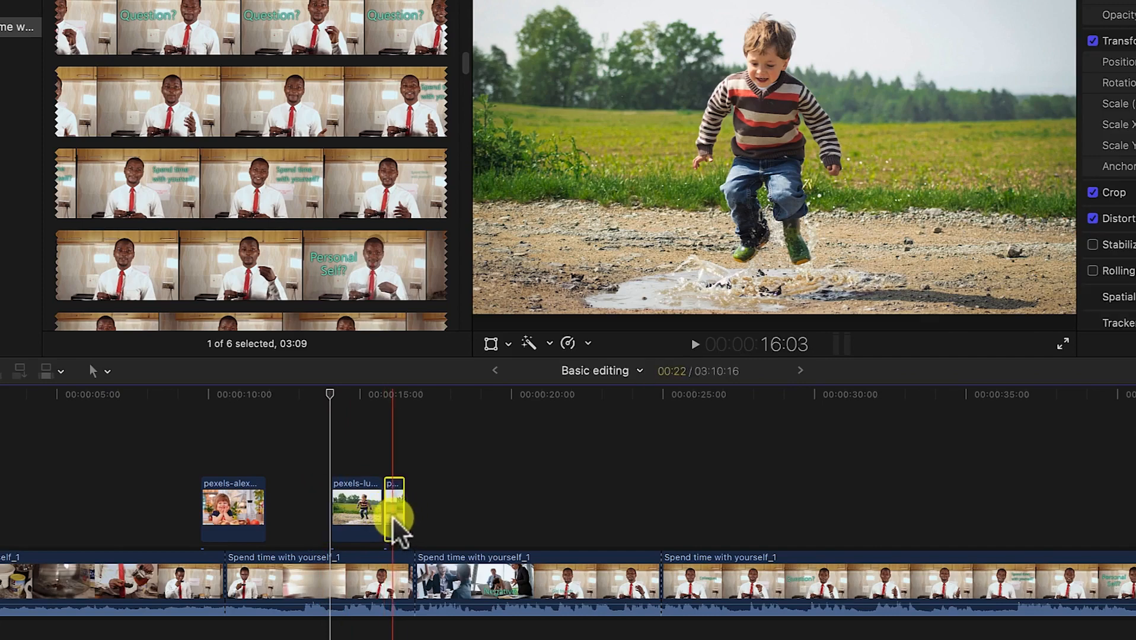
pyautogui.press('Delete')
# Move the playhead to about 18 seconds and shorten the Spend time with yourself_1 filmstrip in the browser to a single row
pyautogui.moveTo(330, 395); pyautogui.dragTo(449, 418)
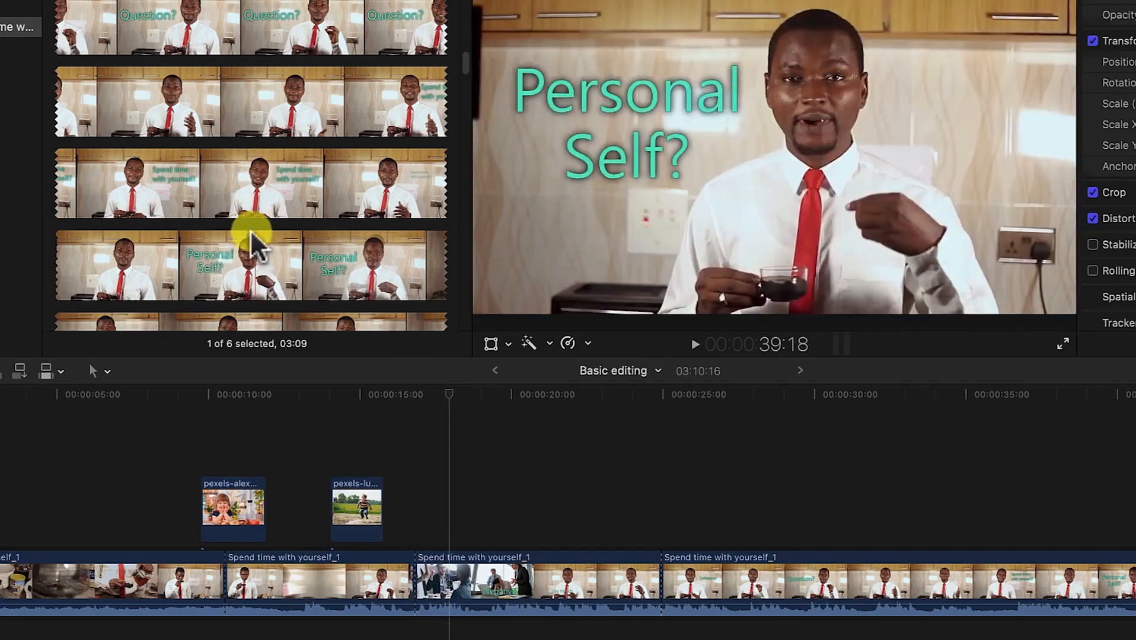
pyautogui.click(259, 118)
pyautogui.scroll(1, 258, 124)
pyautogui.press('super+minus')
pyautogui.press('super+minus')
pyautogui.press('super+minus')
pyautogui.press('super+minus')
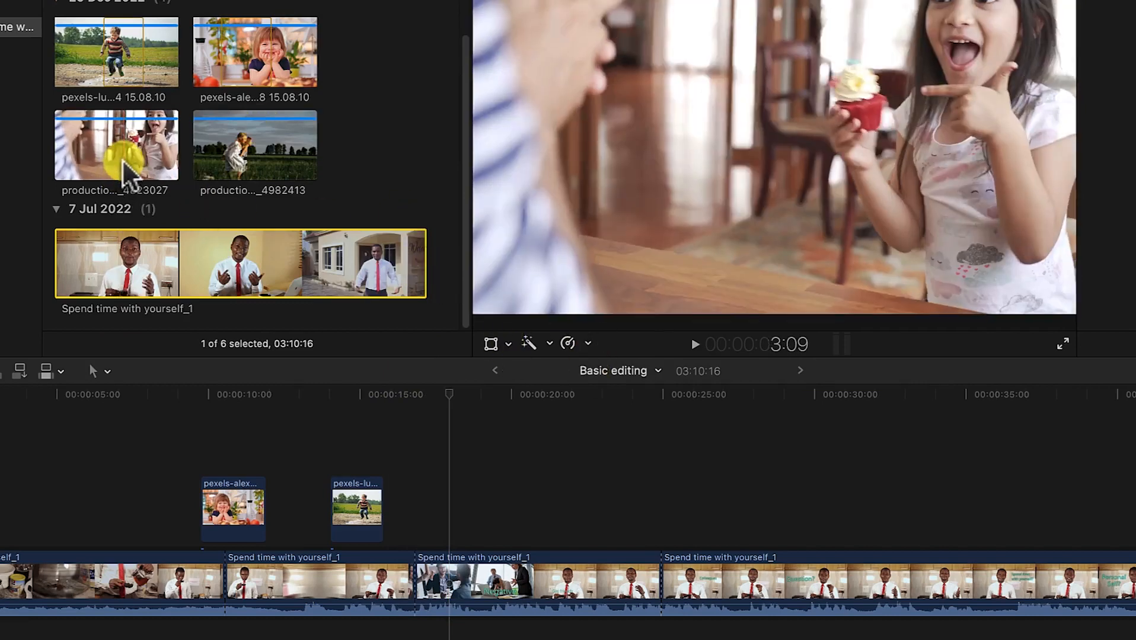
# Connect the production ID_4823027 video above the main video at about 18:18 and move the playhead to about 21:07
pyautogui.moveTo(123, 161); pyautogui.dragTo(468, 506)
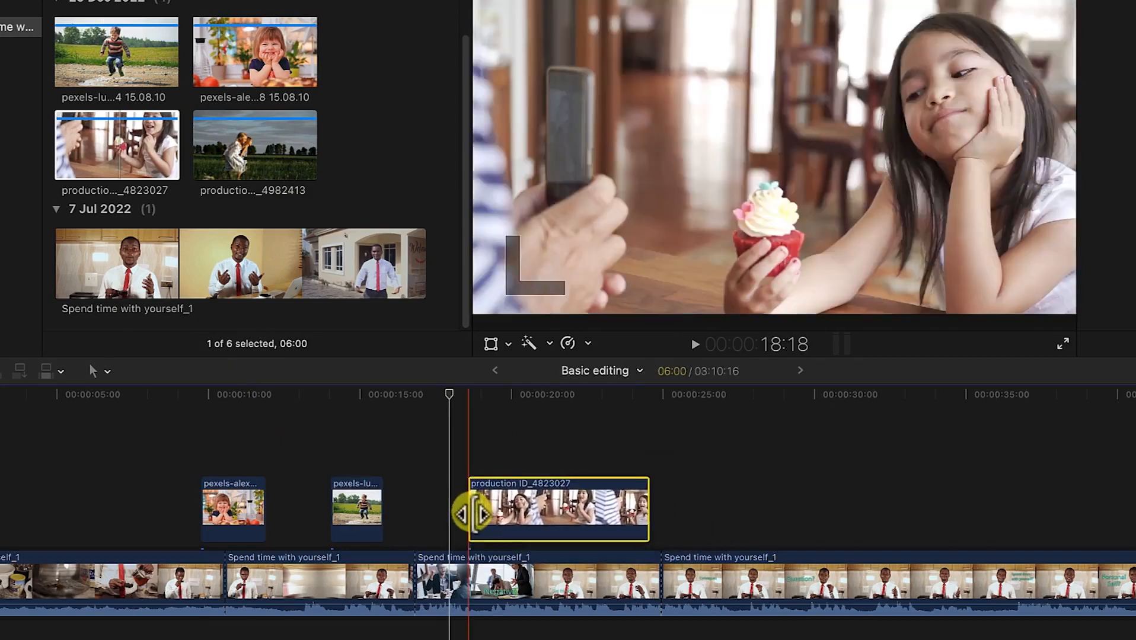
pyautogui.click(451, 395)
pyautogui.moveTo(453, 393); pyautogui.dragTo(544, 392)
pyautogui.moveTo(562, 386); pyautogui.dragTo(546, 459)
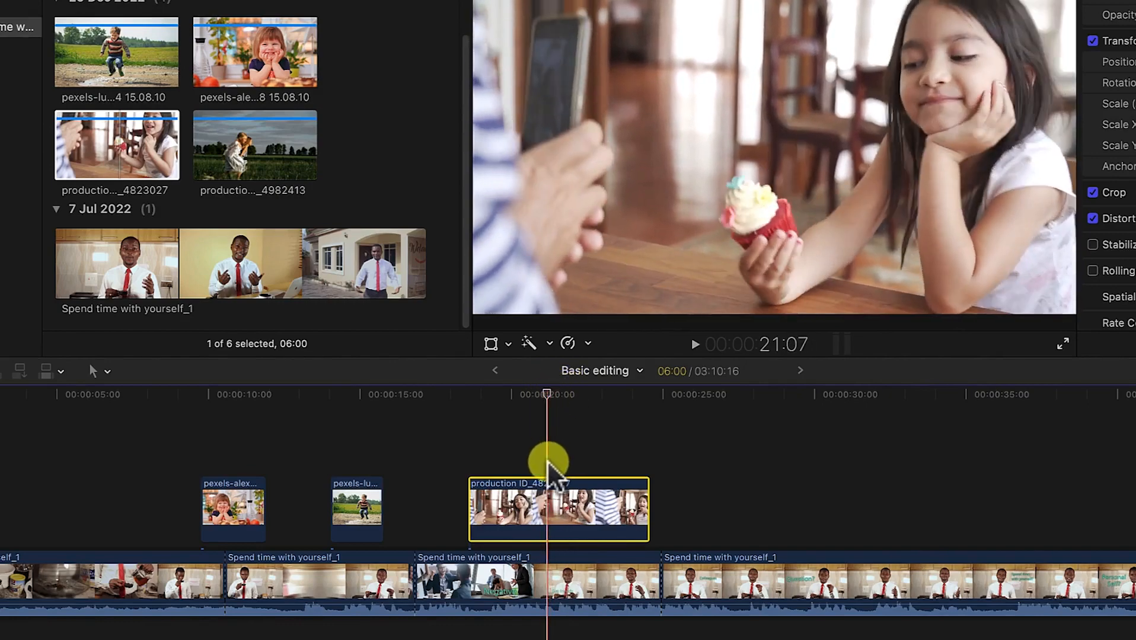
# Split the production ID_4823027 video at about 21:06, delete its first piece, and play back the remaining part
pyautogui.press('b')
pyautogui.click(549, 498)
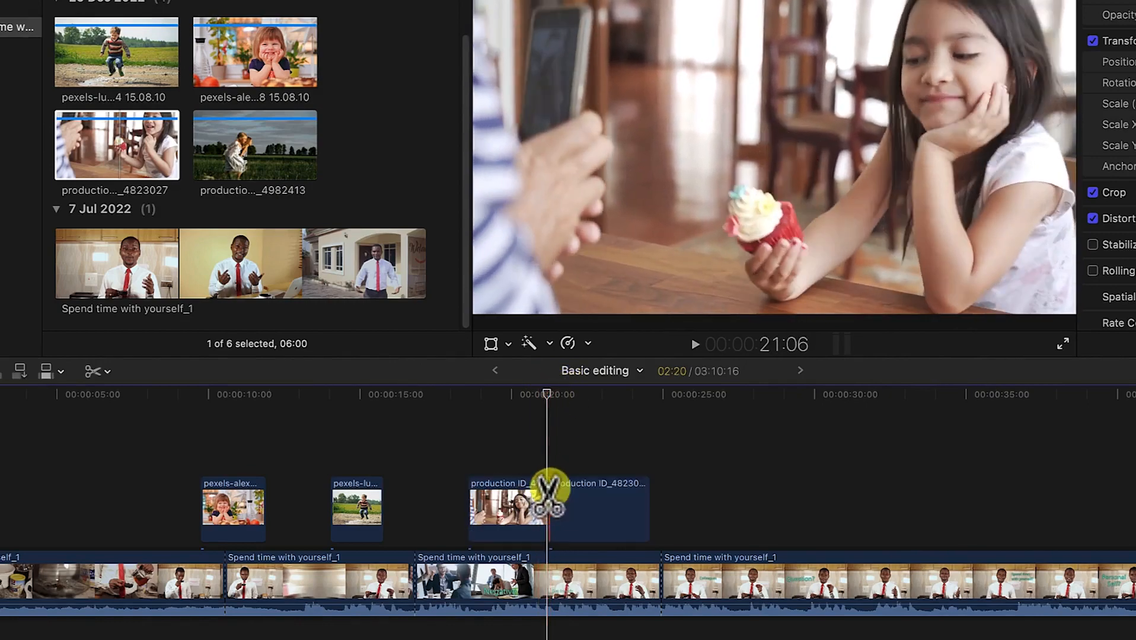
pyautogui.click(508, 507)
pyautogui.press('Delete')
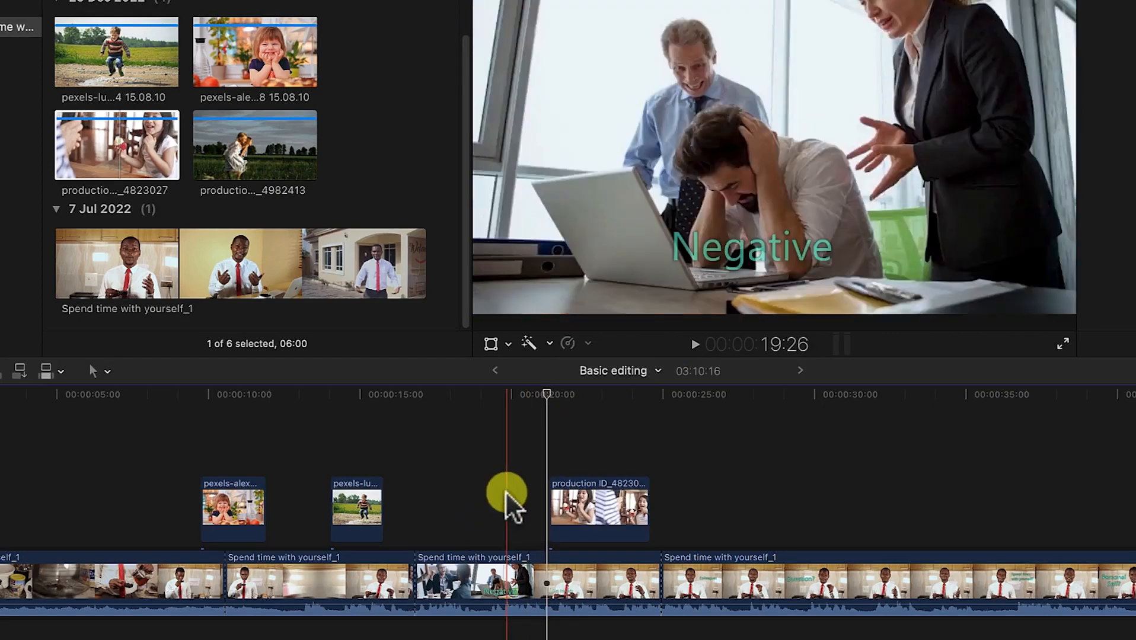
pyautogui.click(541, 395)
pyautogui.press('space')
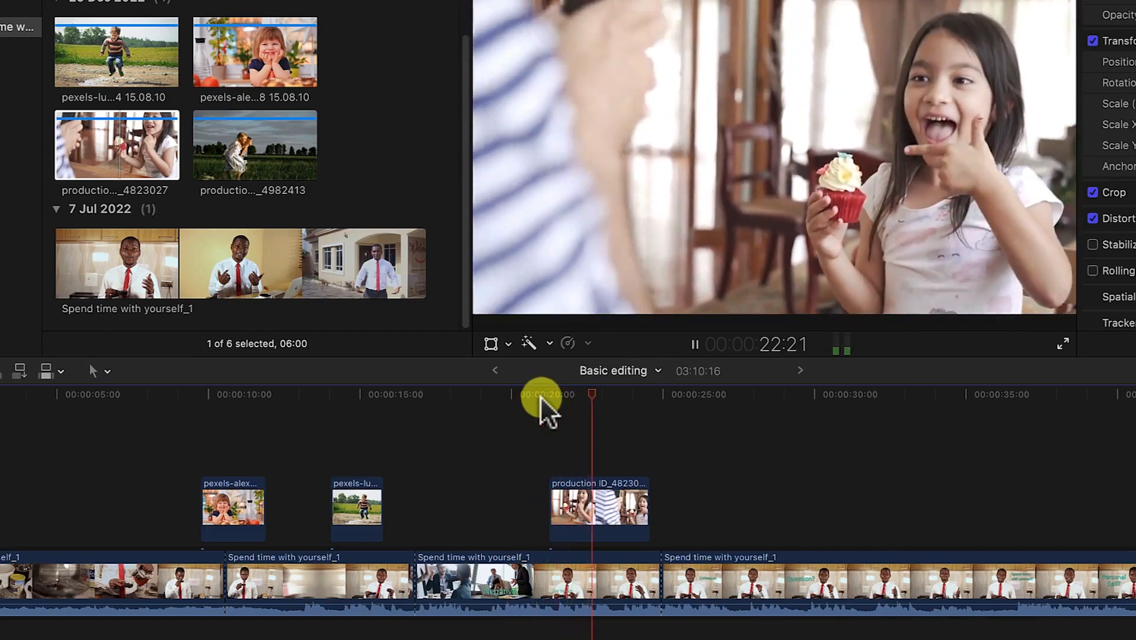
pyautogui.press('space')
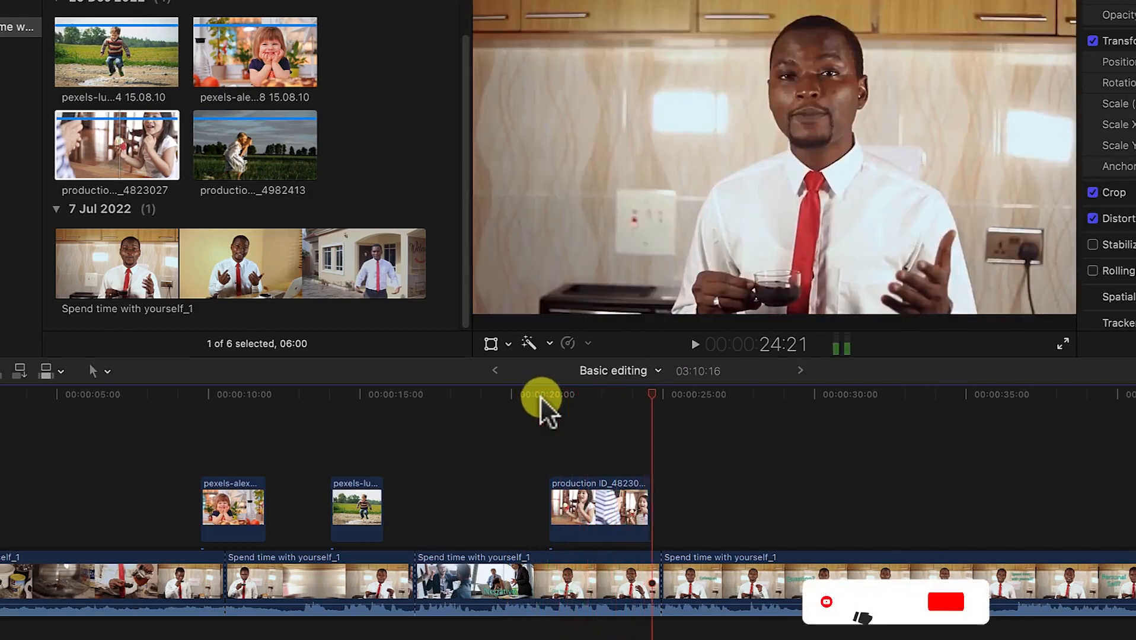
# Split the production ID_4823027 video just before 24 seconds, delete its end piece, and play back the result
pyautogui.moveTo(652, 394); pyautogui.dragTo(627, 391)
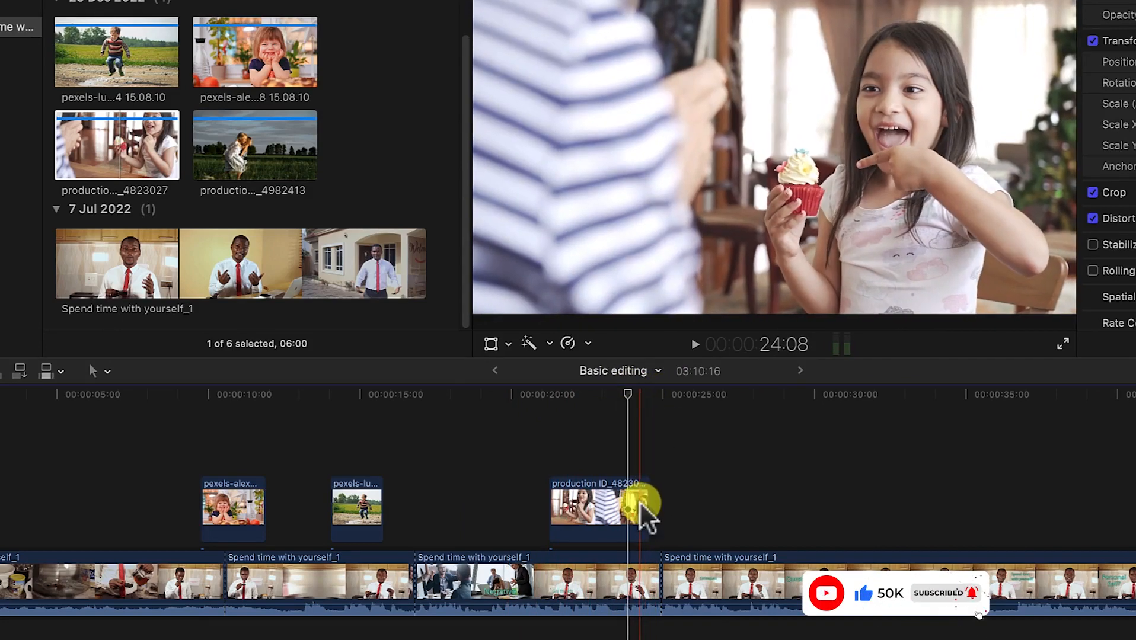
pyautogui.press('b')
pyautogui.click(638, 504)
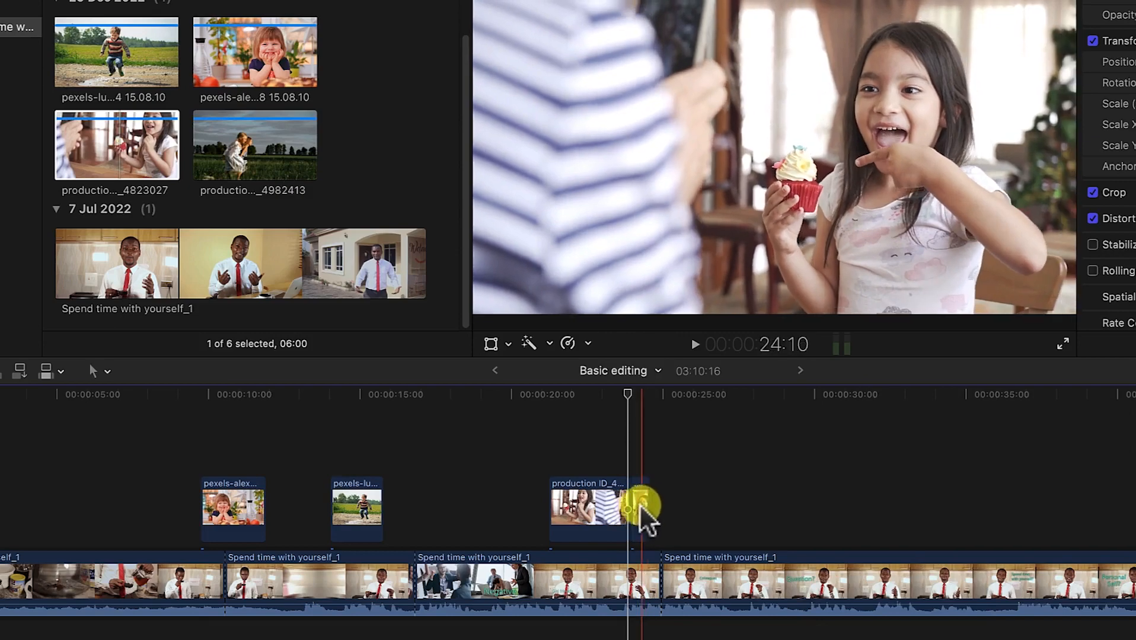
pyautogui.press('a')
pyautogui.click(638, 505)
pyautogui.press('Delete')
pyautogui.moveTo(629, 395); pyautogui.dragTo(542, 397)
pyautogui.press('space')
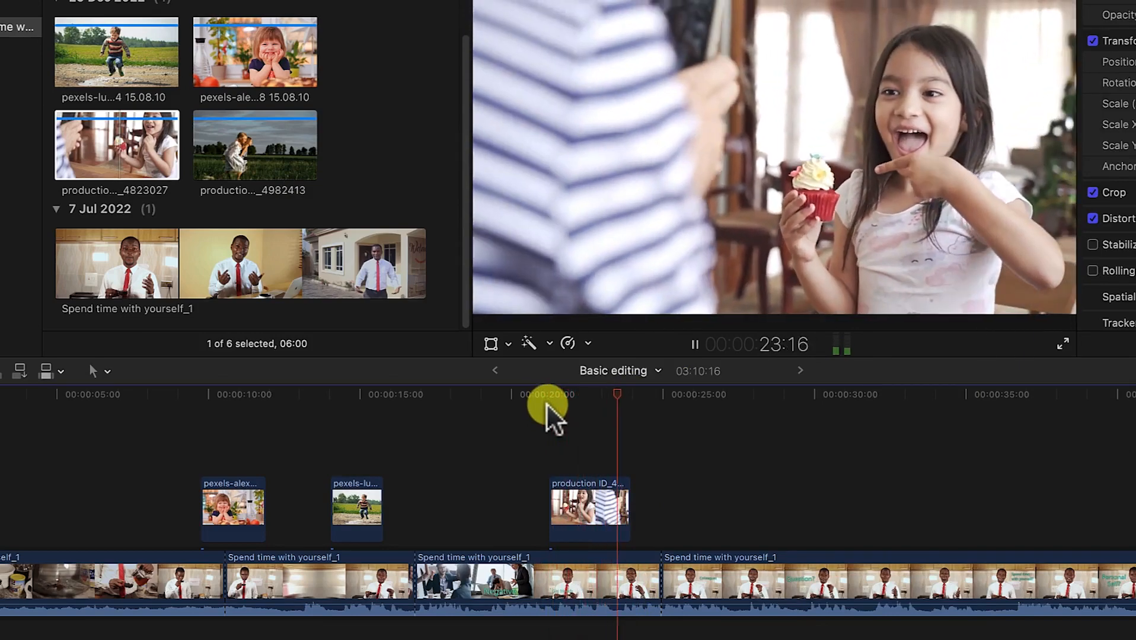
pyautogui.press('space')
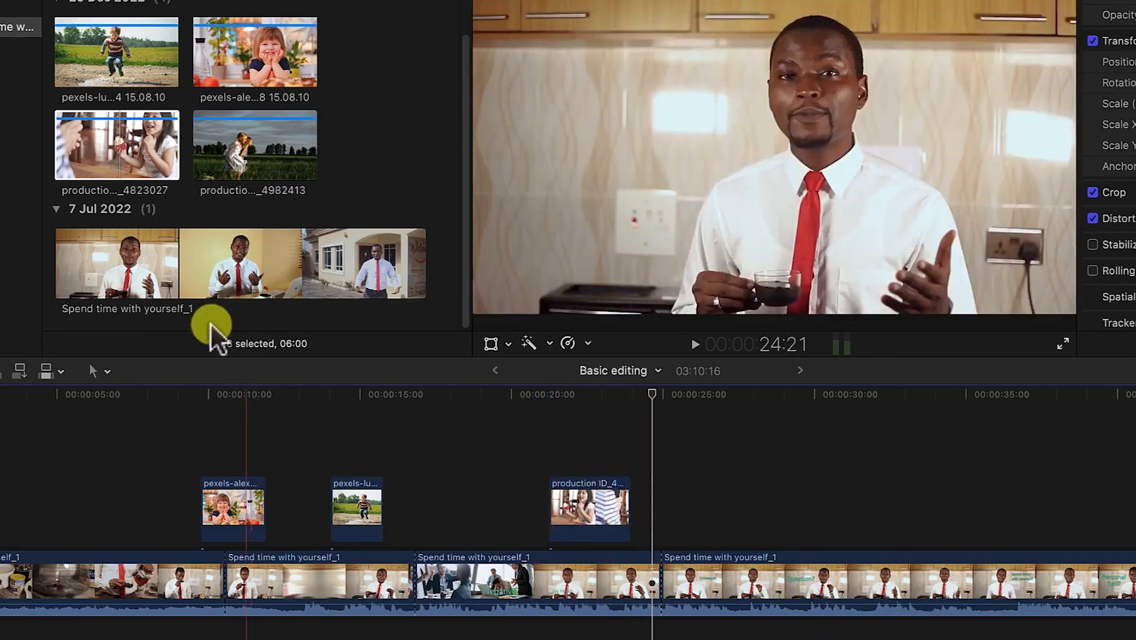
# Connect the production ID_4982413 video above the main video at about 27 seconds and play it back
pyautogui.moveTo(649, 395); pyautogui.dragTo(758, 396)
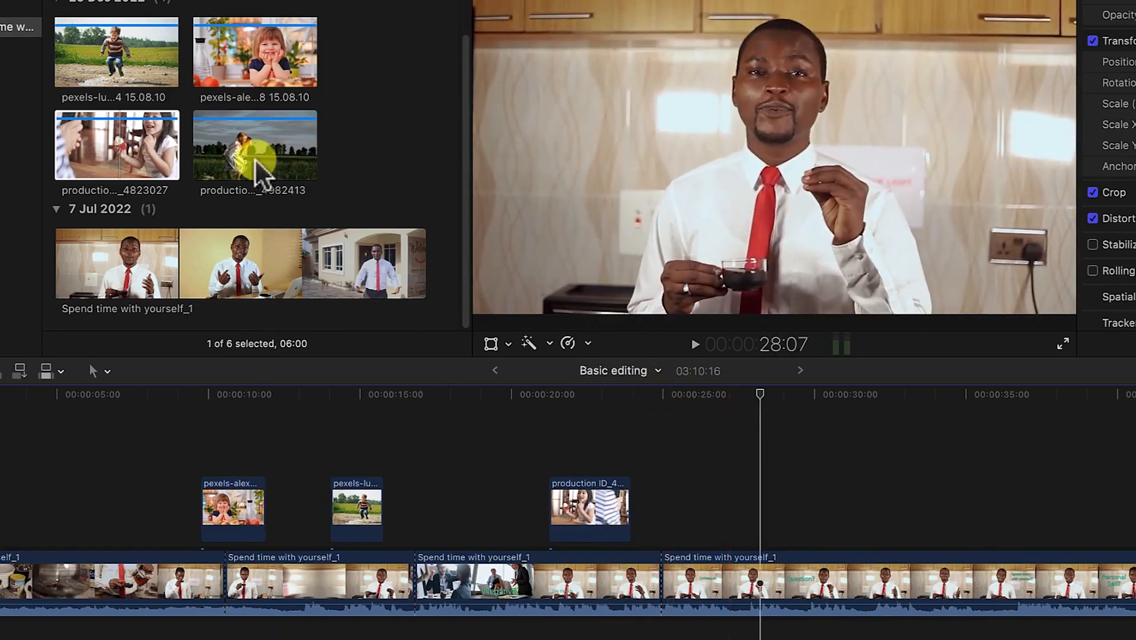
pyautogui.moveTo(244, 158); pyautogui.dragTo(668, 399)
pyautogui.moveTo(740, 479); pyautogui.dragTo(741, 521)
pyautogui.moveTo(750, 396); pyautogui.dragTo(730, 395)
pyautogui.press('space')
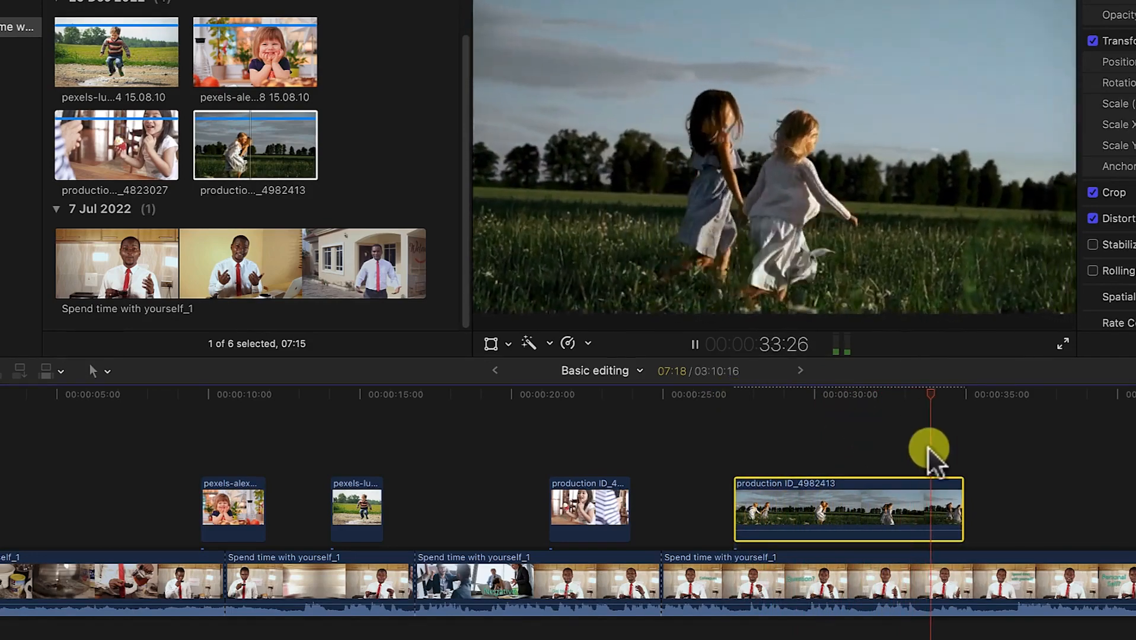
pyautogui.press('space')
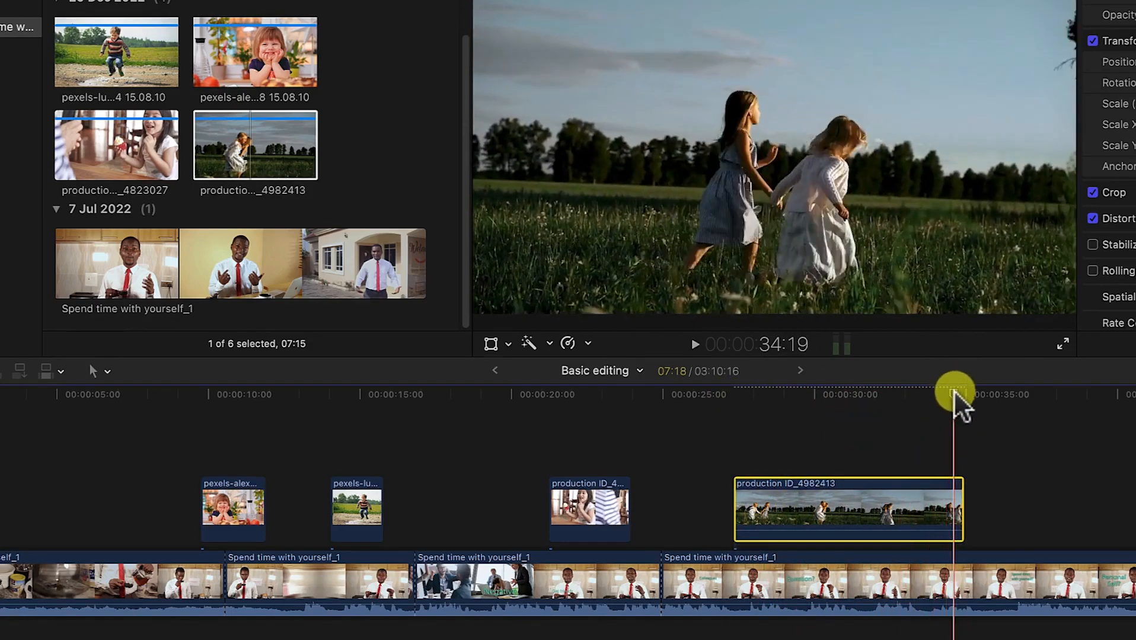
# Split the production ID_4982413 video at about 30 seconds, delete the second piece, and play back the shortened clip
pyautogui.click(819, 402)
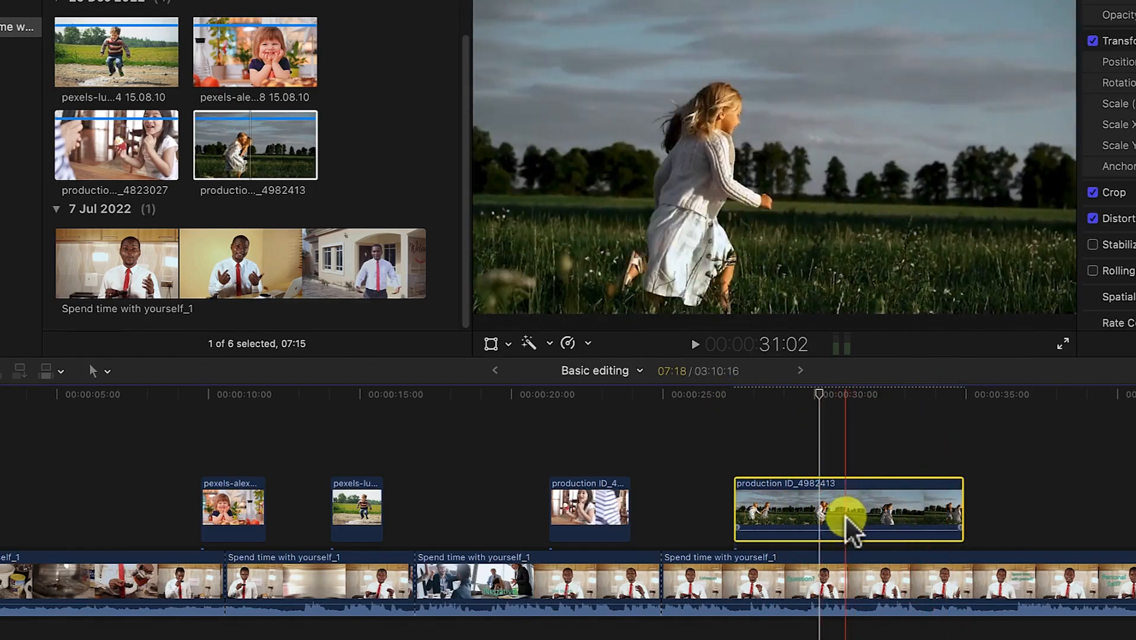
pyautogui.press('b')
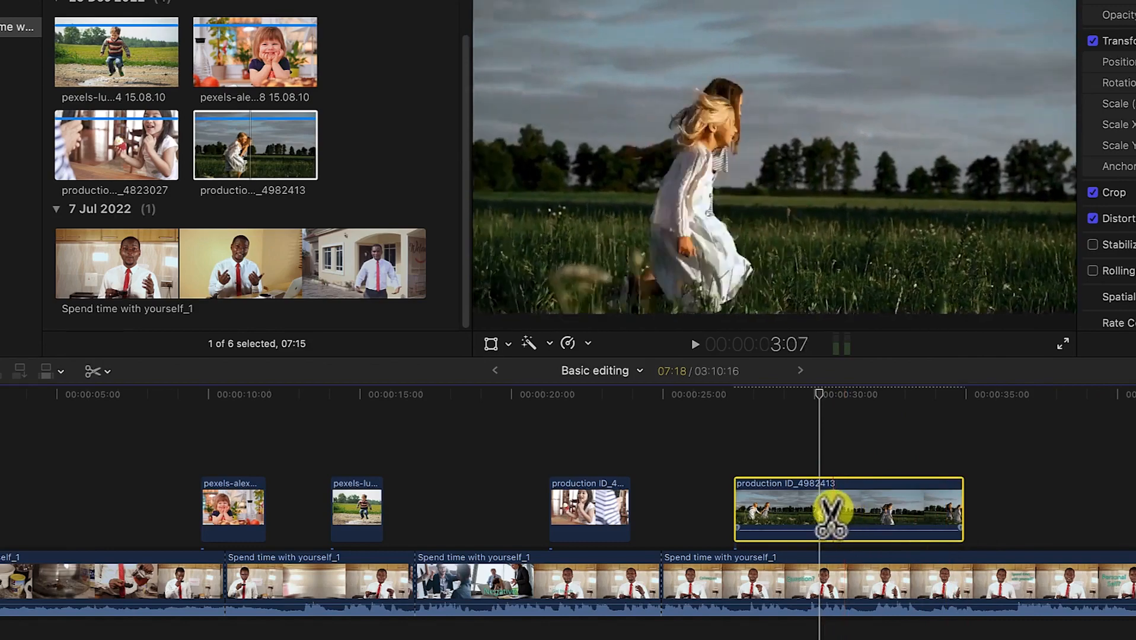
pyautogui.click(820, 510)
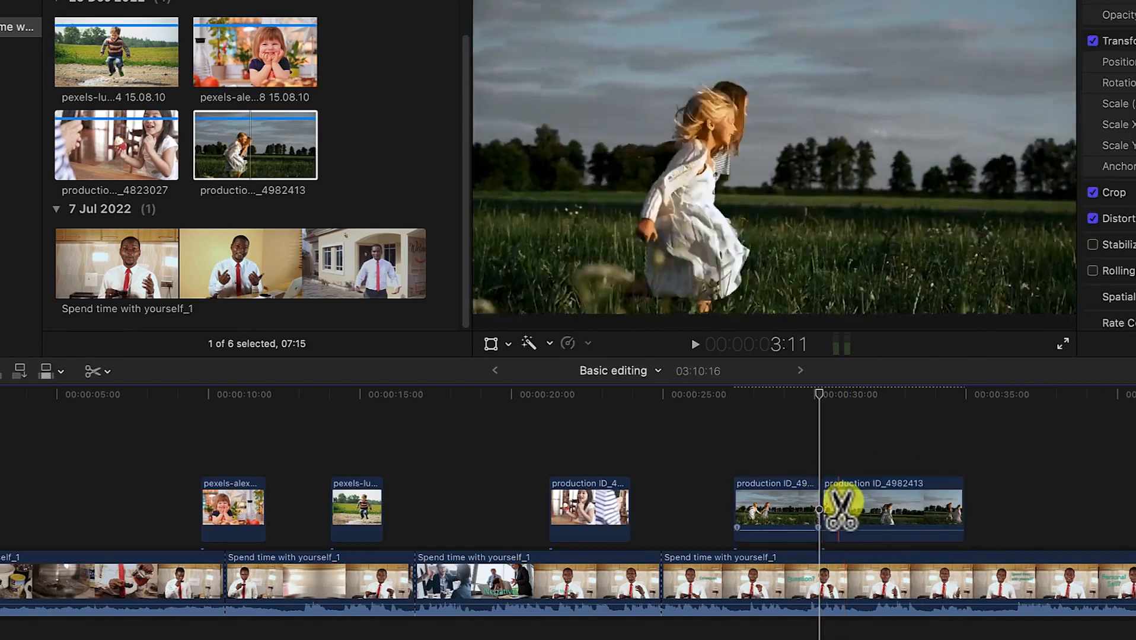
pyautogui.press('a')
pyautogui.click(869, 500)
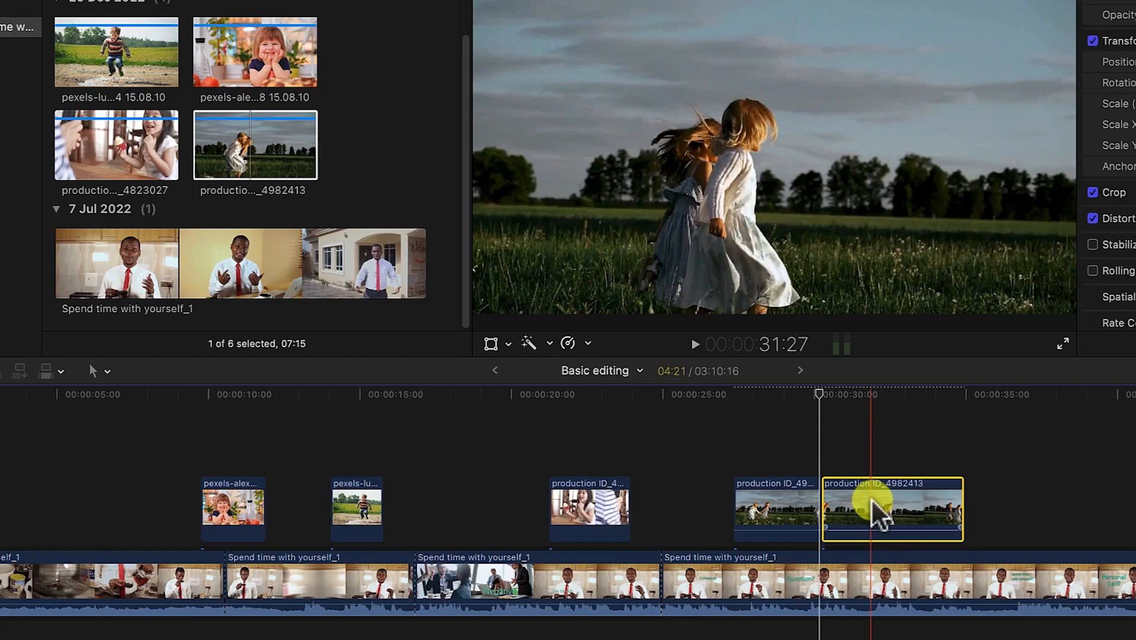
pyautogui.press('Delete')
pyautogui.click(711, 400)
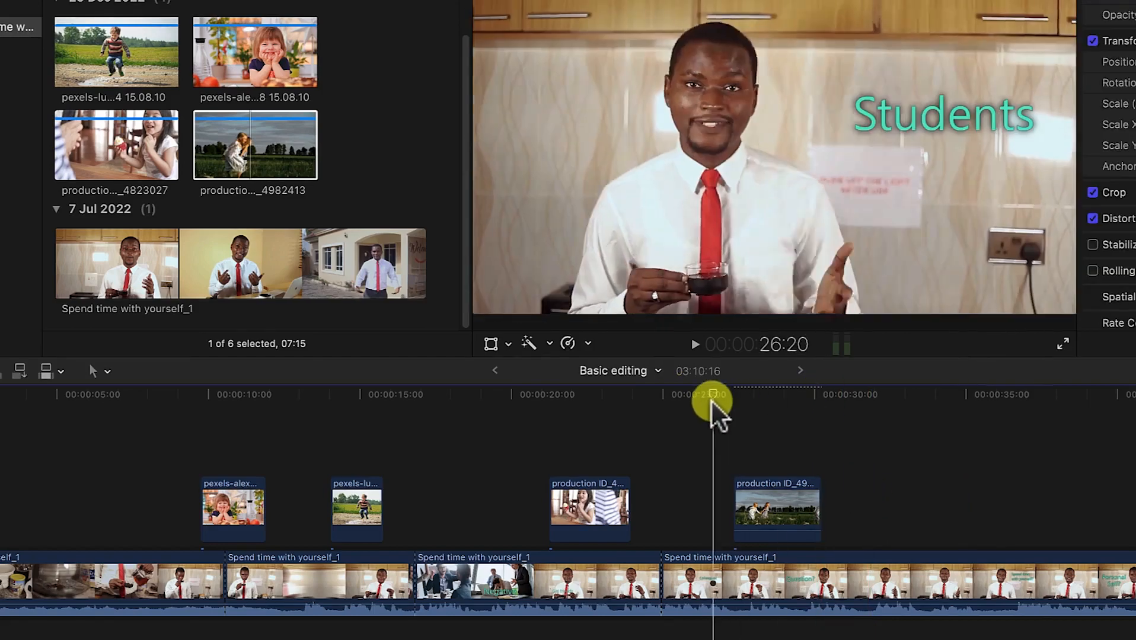
pyautogui.press('space')
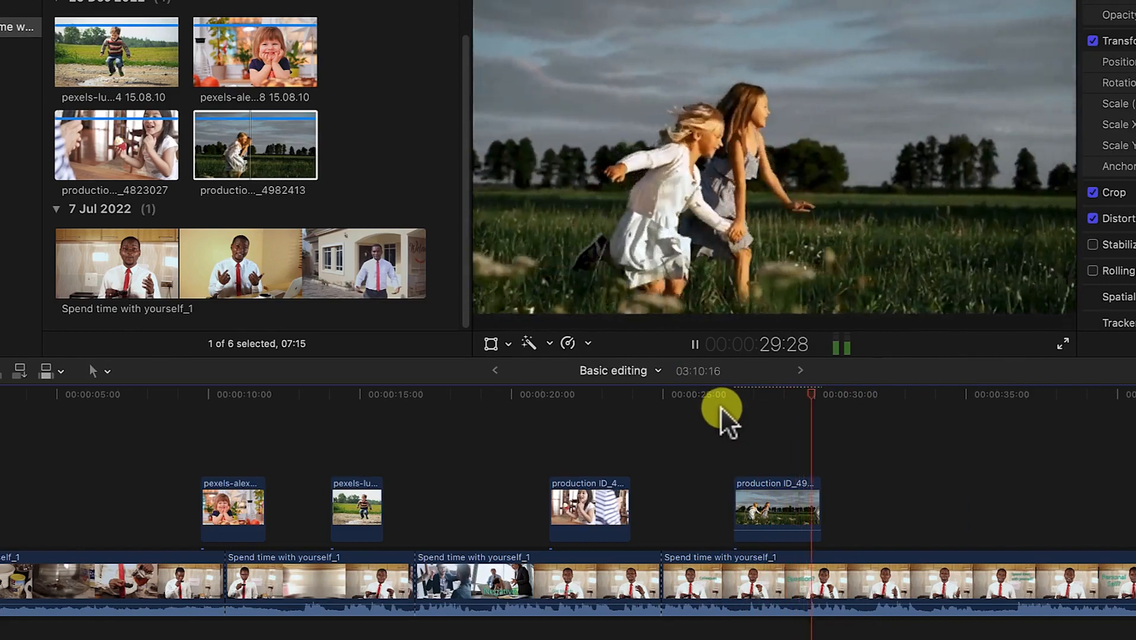
pyautogui.press('space')
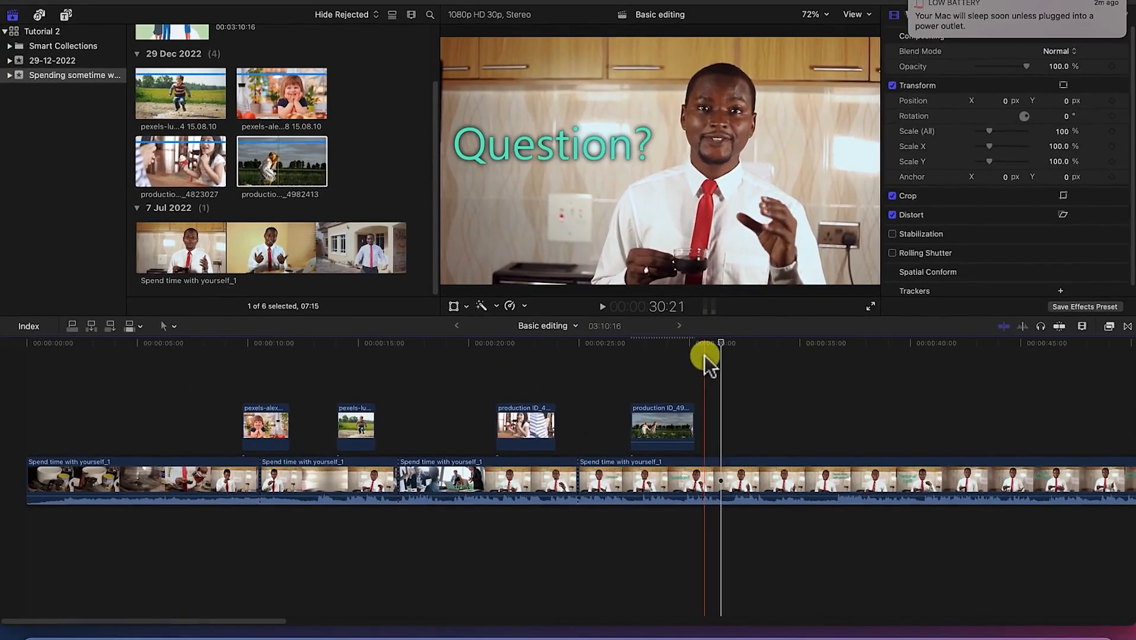
pyautogui.moveTo(720, 343); pyautogui.dragTo(704, 384)
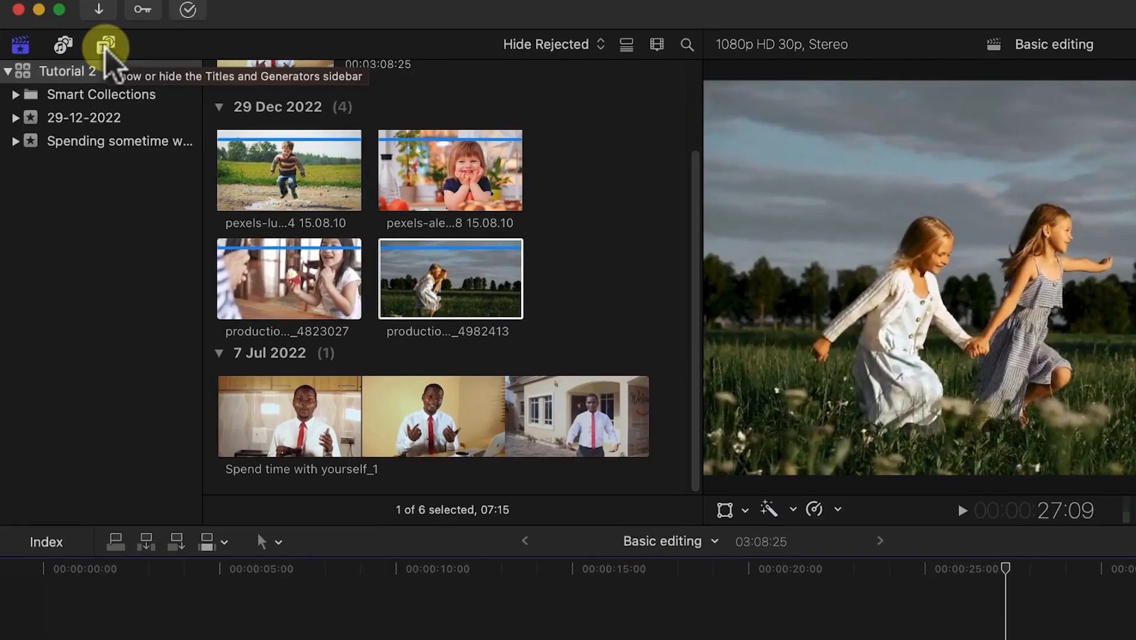
# Browse the installed titles by category: 3D, 3D Cinematic, 360°, Build In/Out, Bumper/Opener, Credits and Lower Thirds
pyautogui.click(106, 46)
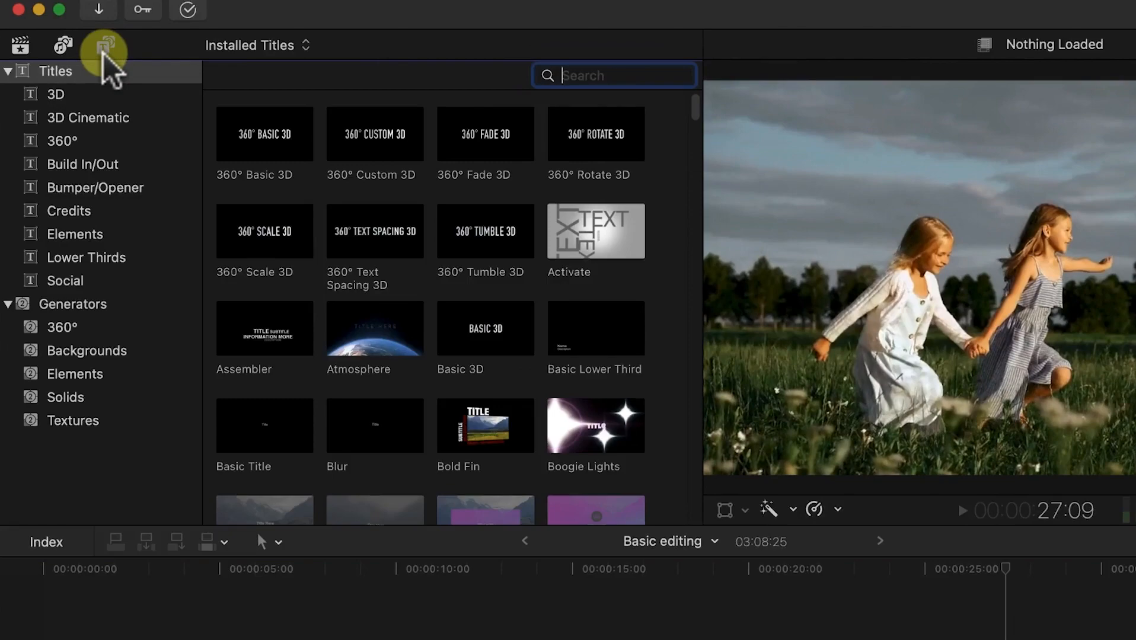
pyautogui.click(103, 92)
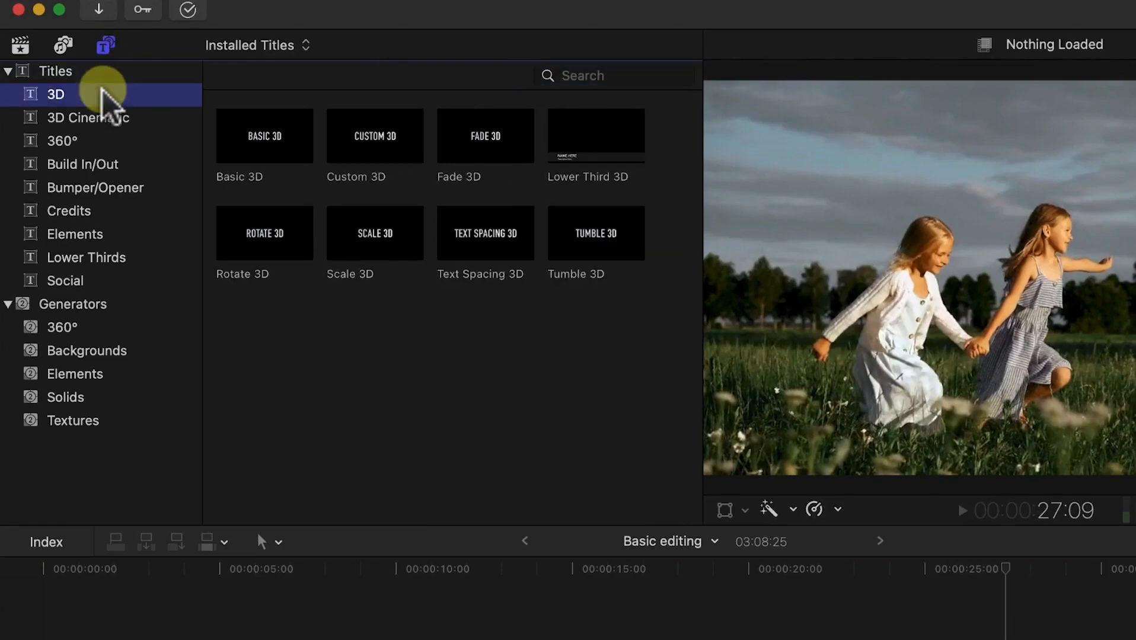
pyautogui.click(116, 124)
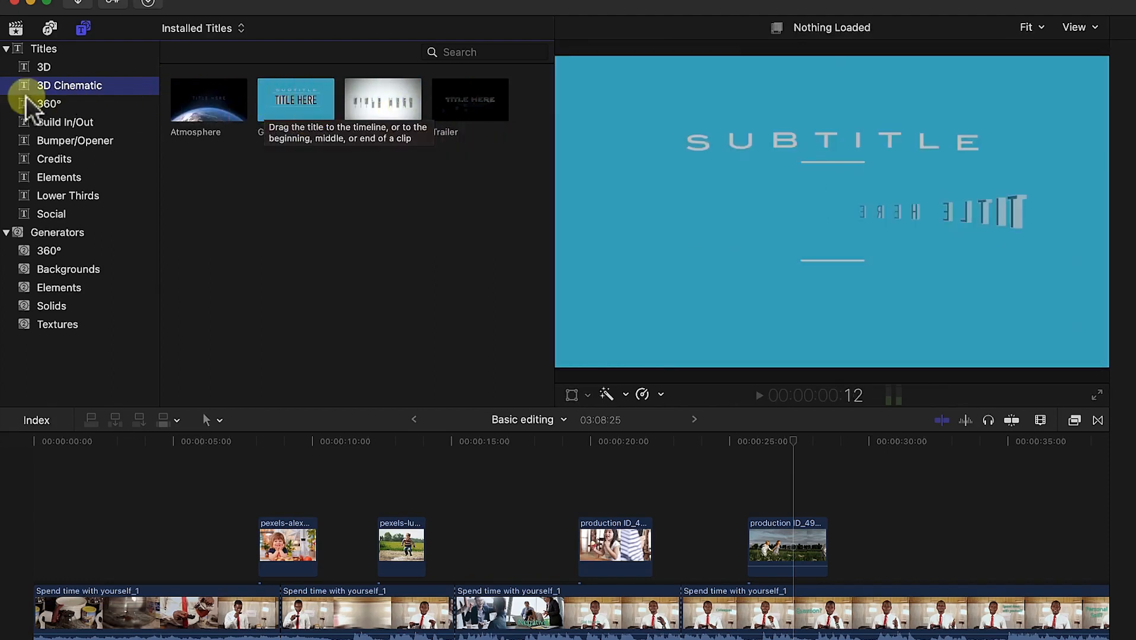
pyautogui.click(45, 106)
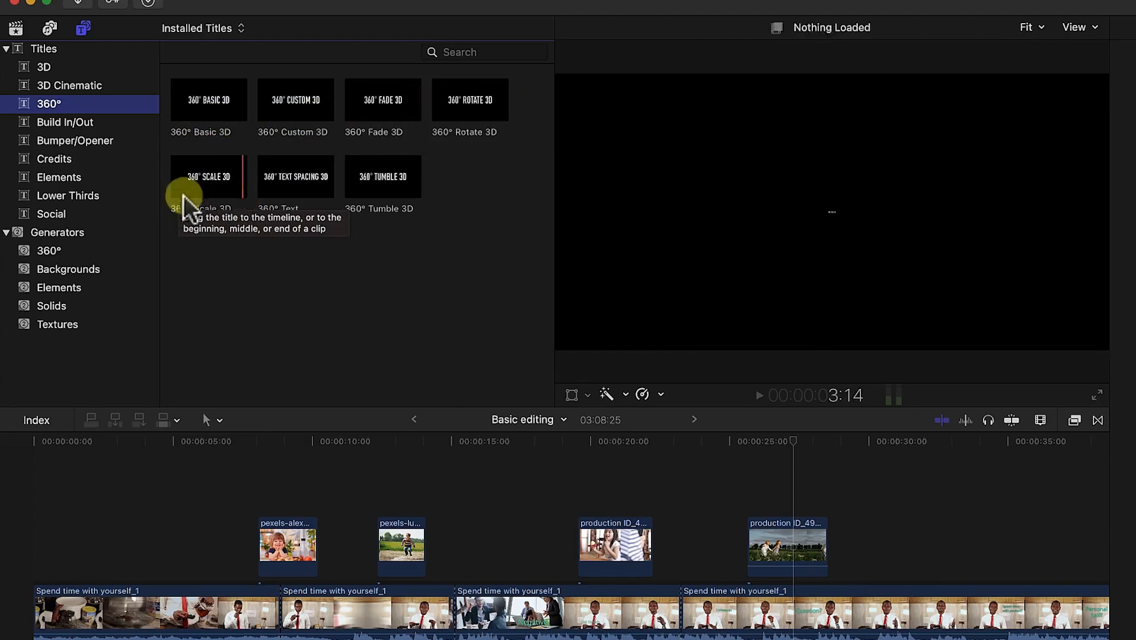
pyautogui.click(66, 122)
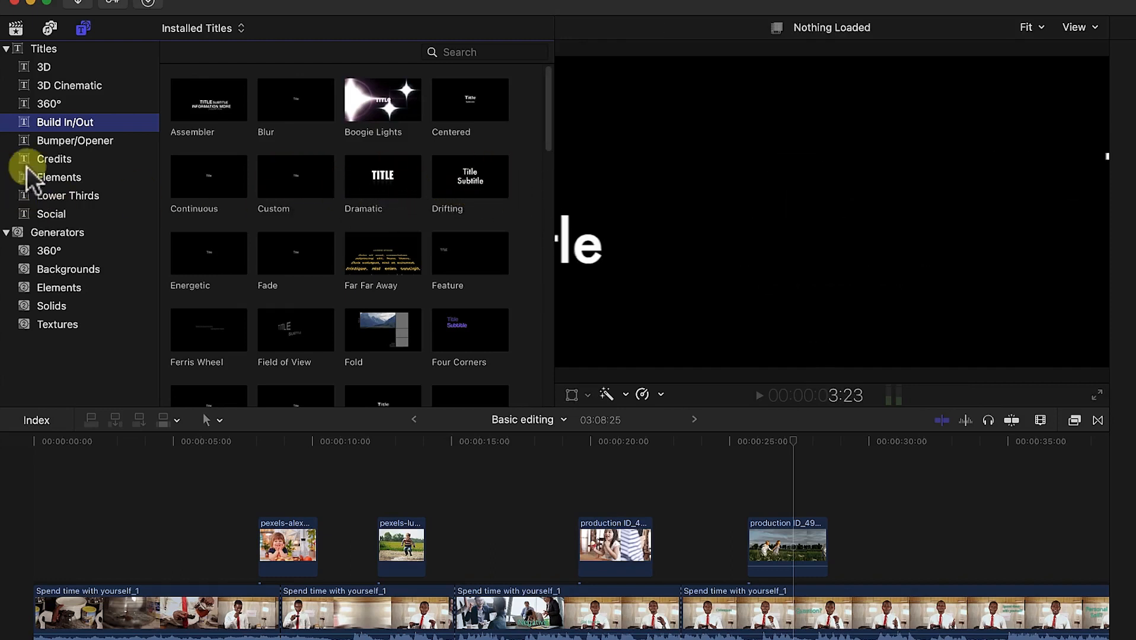
pyautogui.click(60, 142)
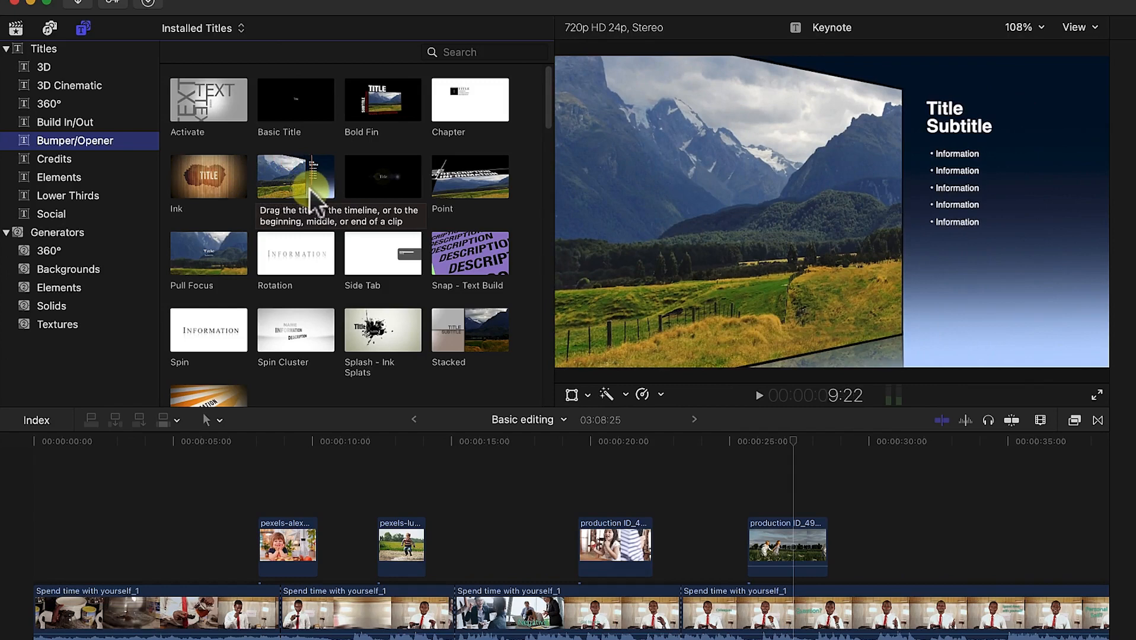
pyautogui.click(59, 160)
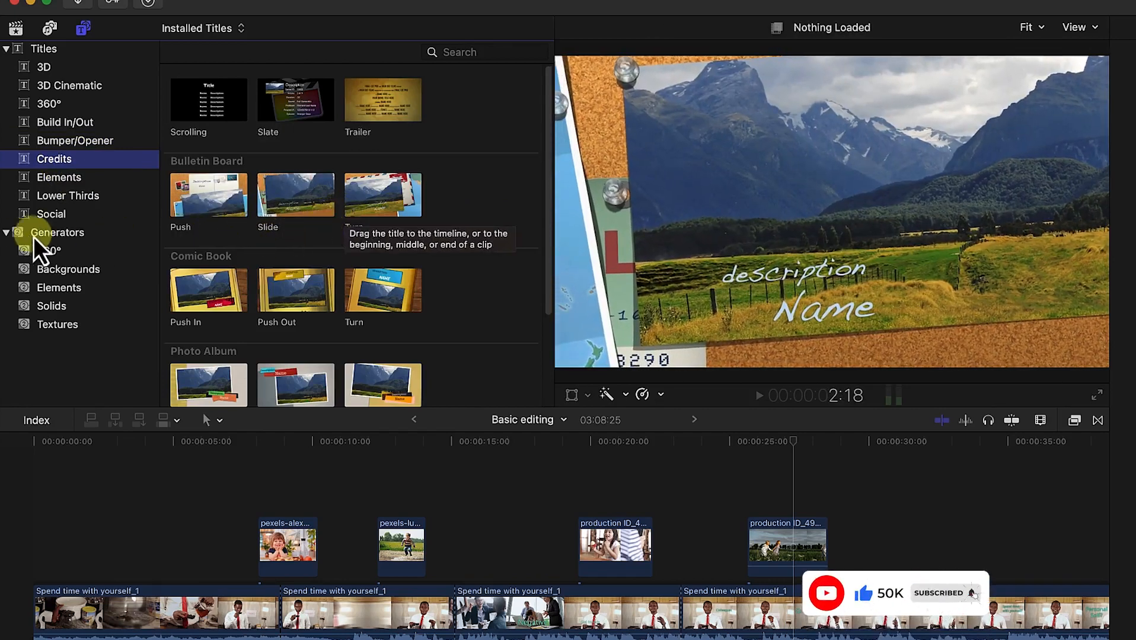
pyautogui.click(55, 201)
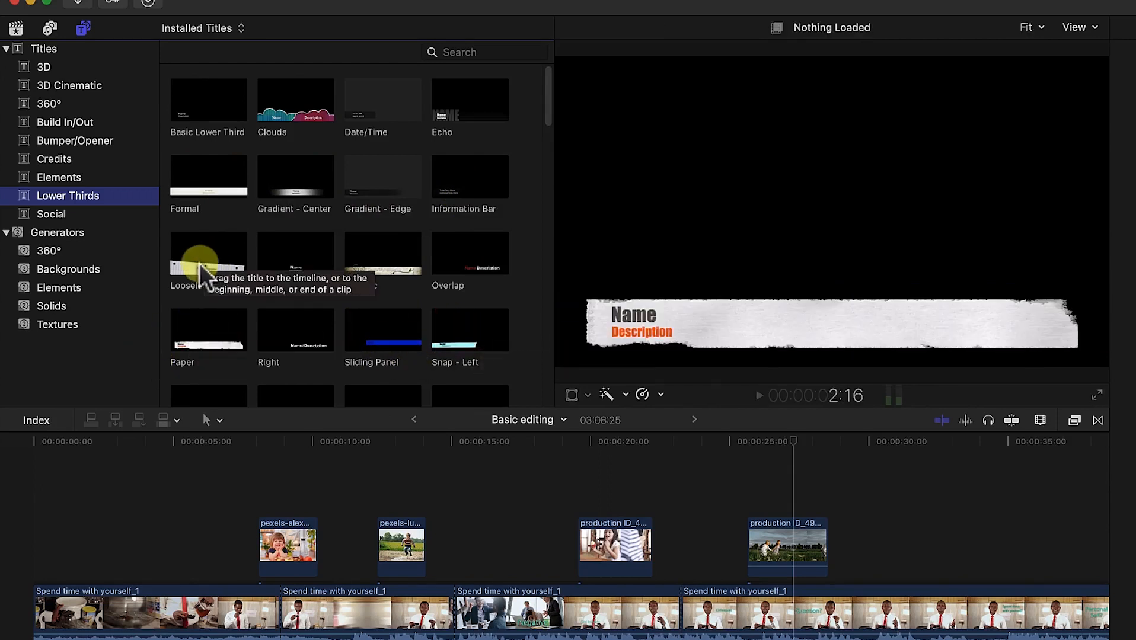
pyautogui.scroll(-5, 331, 191)
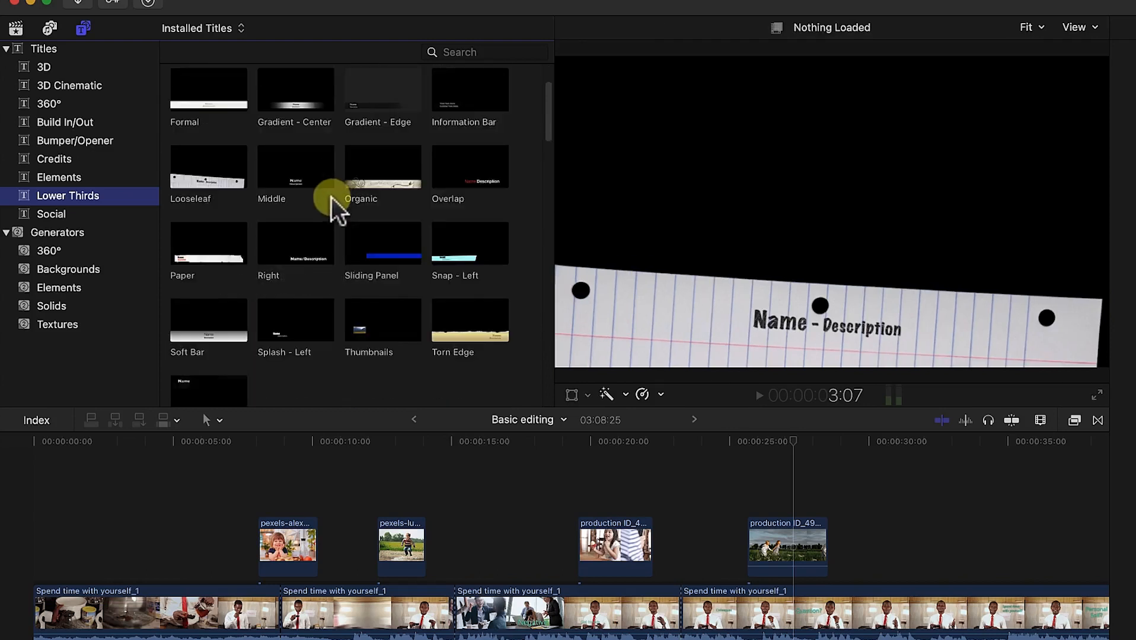
pyautogui.scroll(-4, 297, 223)
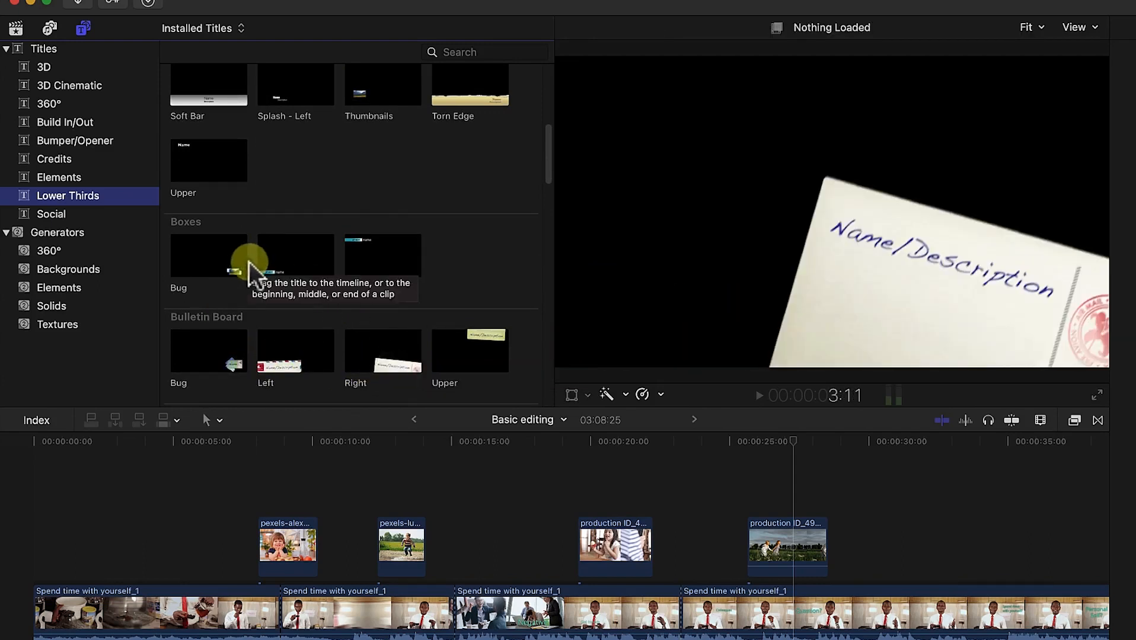
pyautogui.scroll(10, 217, 258)
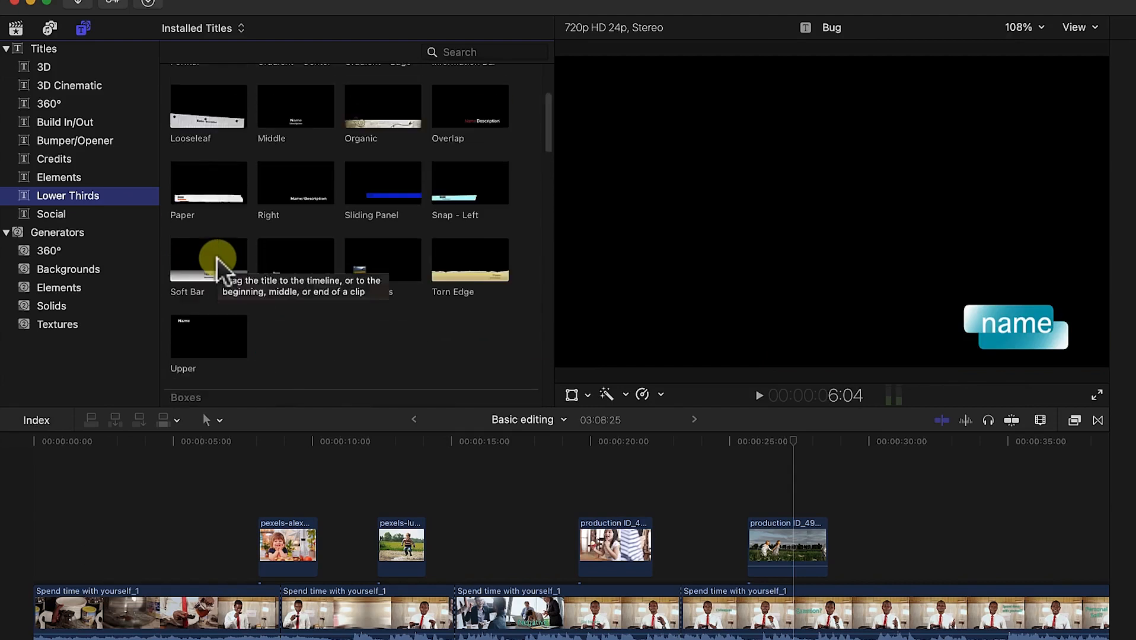
# Connect the Basic 3D title above the main video at the very start of the timeline
pyautogui.click(50, 53)
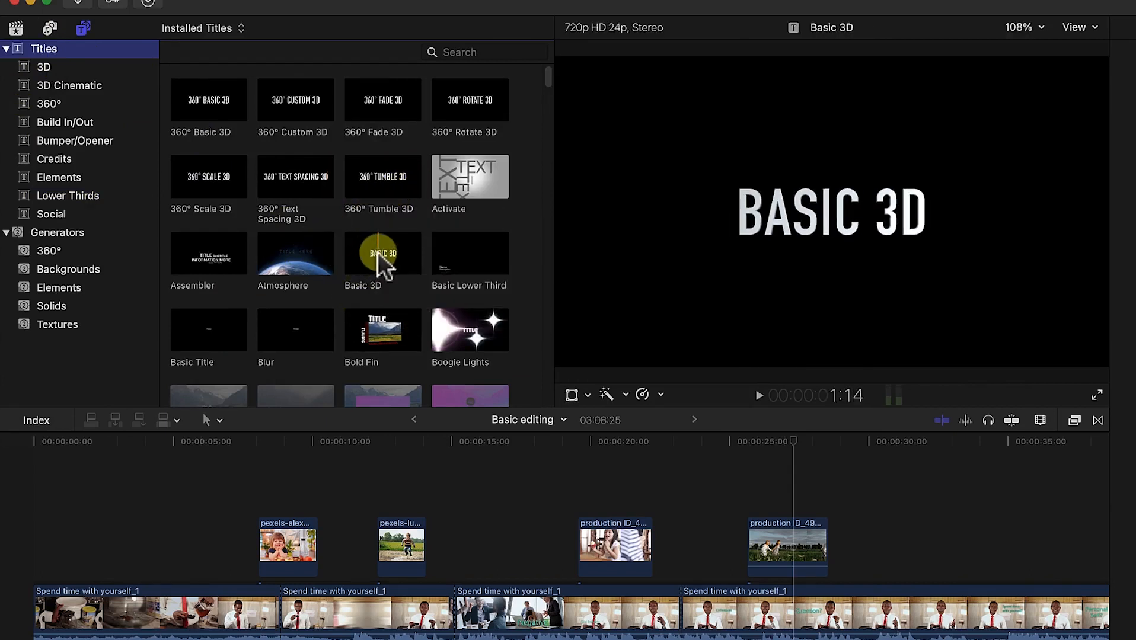
pyautogui.moveTo(379, 261); pyautogui.dragTo(23, 584)
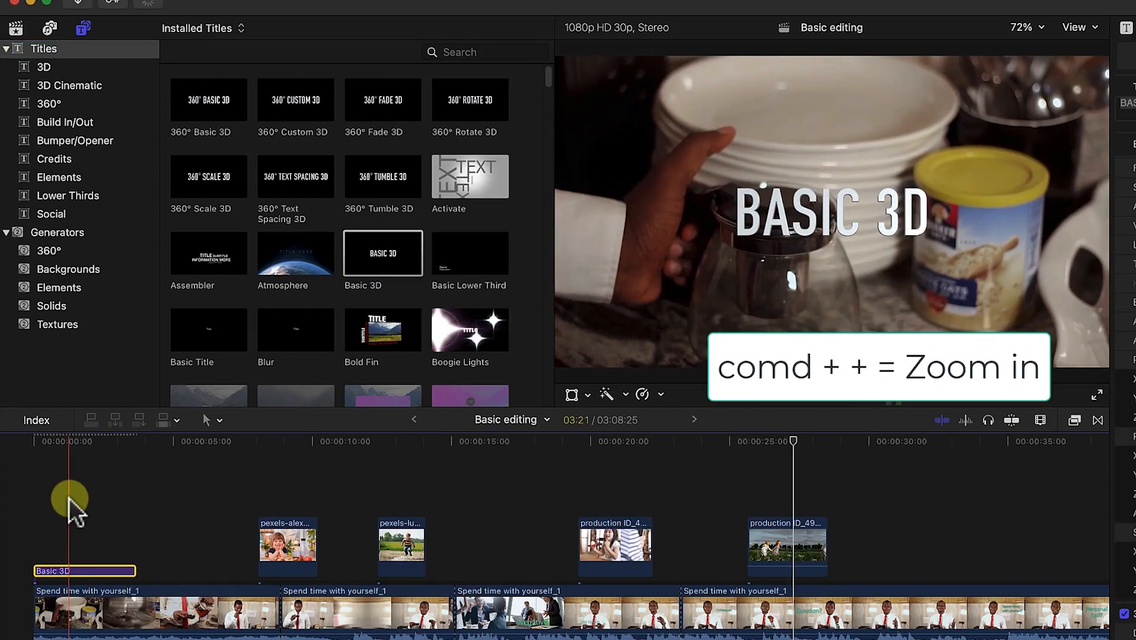
pyautogui.press('super+equal')
pyautogui.press('super+equal')
pyautogui.press('super+minus')
pyautogui.press('super+minus')
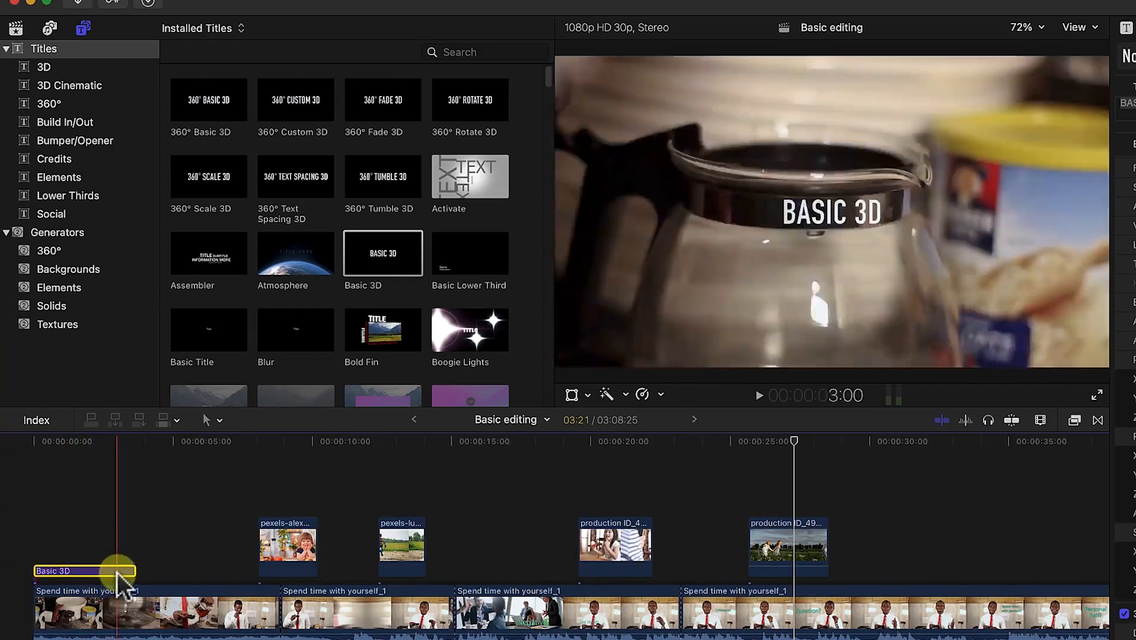
# Extend the Basic 3D title's end to about 6 seconds, trim its start to about 2 seconds, and select it
pyautogui.moveTo(134, 572); pyautogui.dragTo(202, 570)
pyautogui.moveTo(36, 570); pyautogui.dragTo(82, 563)
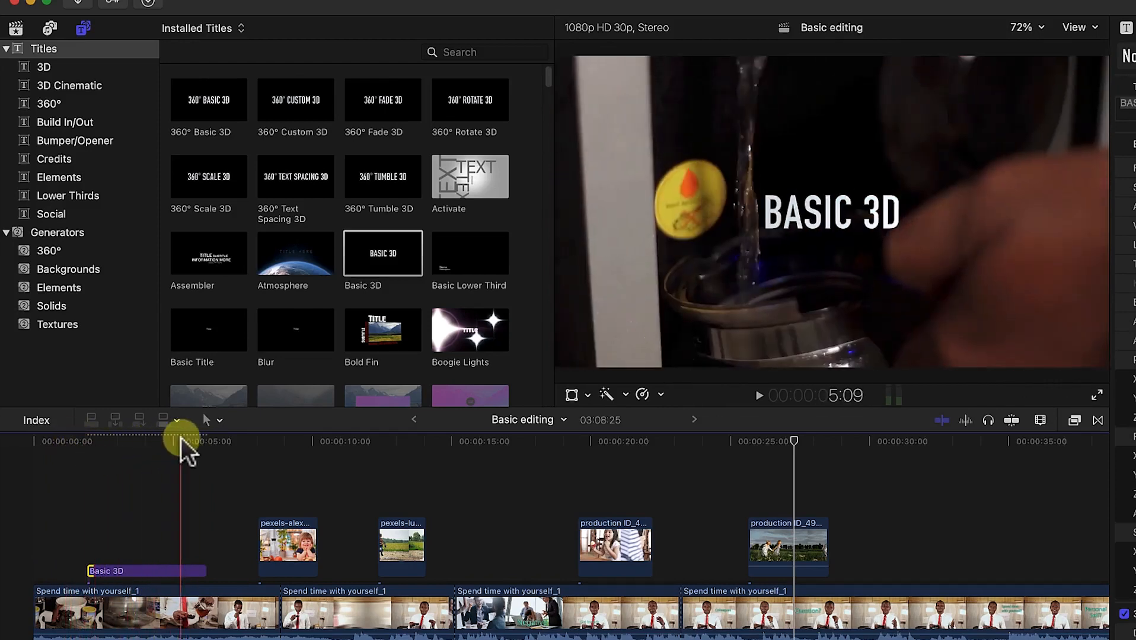
pyautogui.click(152, 572)
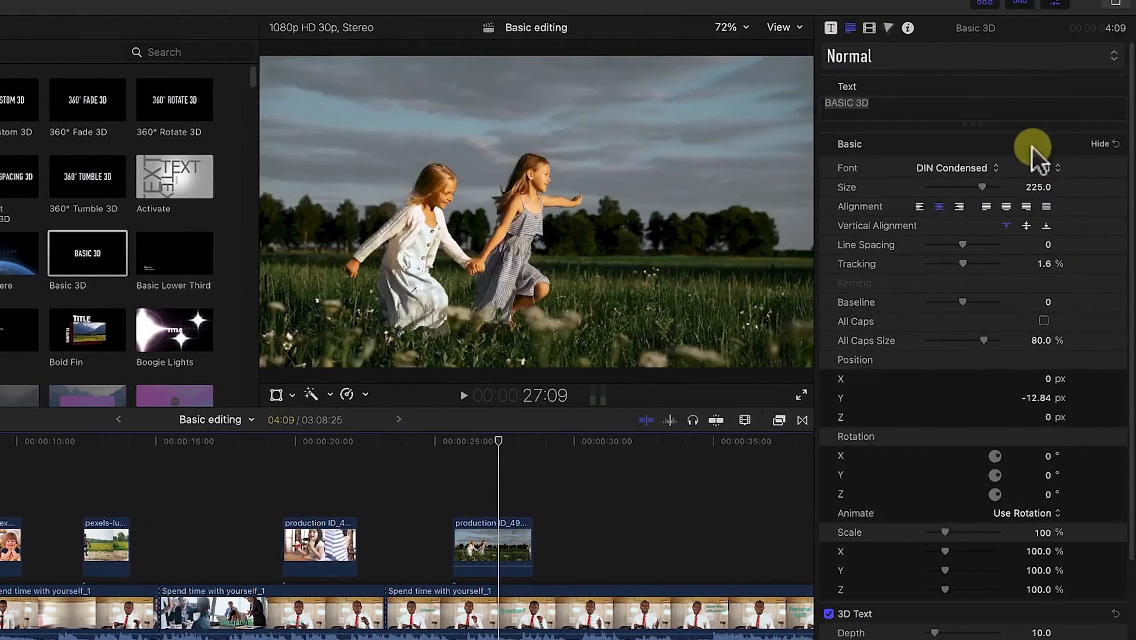
# Collapse the Basic, 3D Text and Material sections of the Basic 3D title's text settings
pyautogui.click(1104, 146)
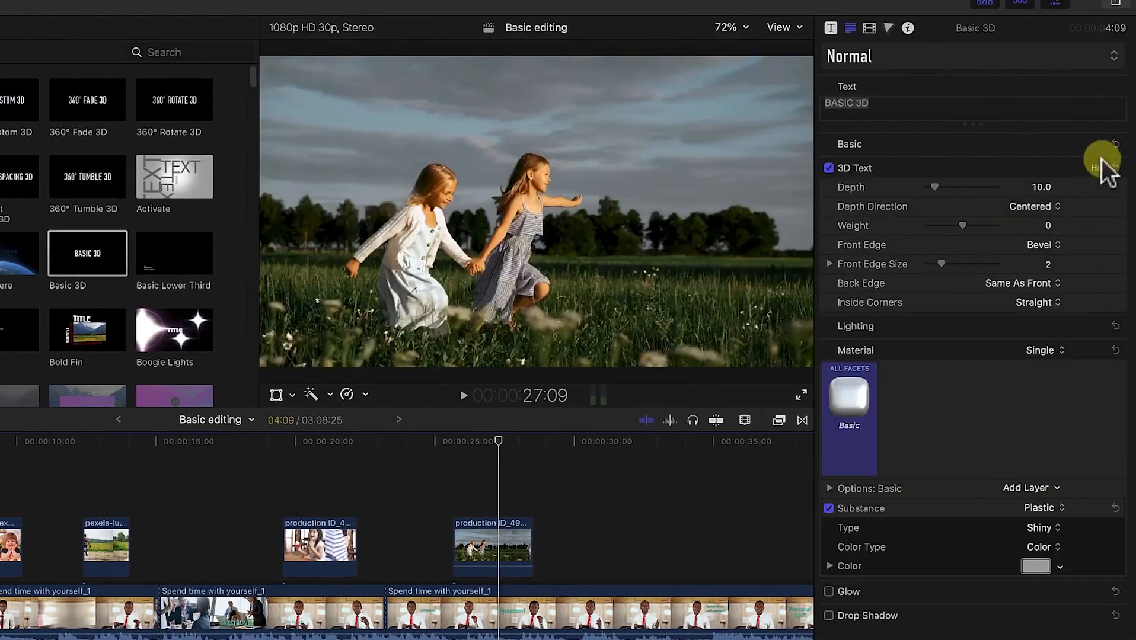
pyautogui.click(1100, 168)
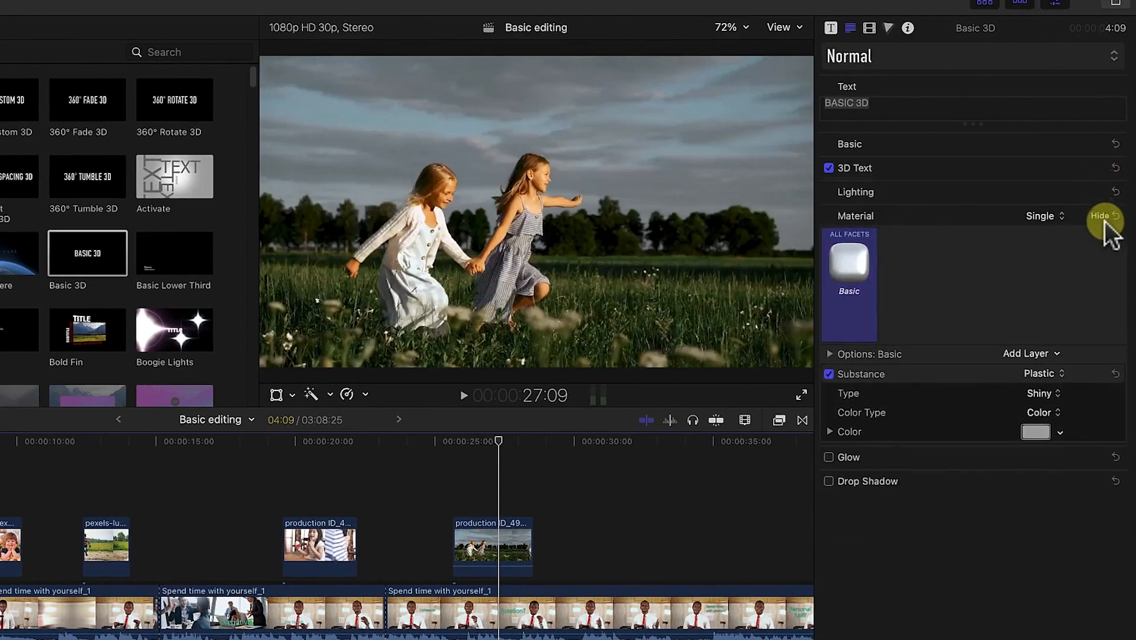
pyautogui.click(1100, 216)
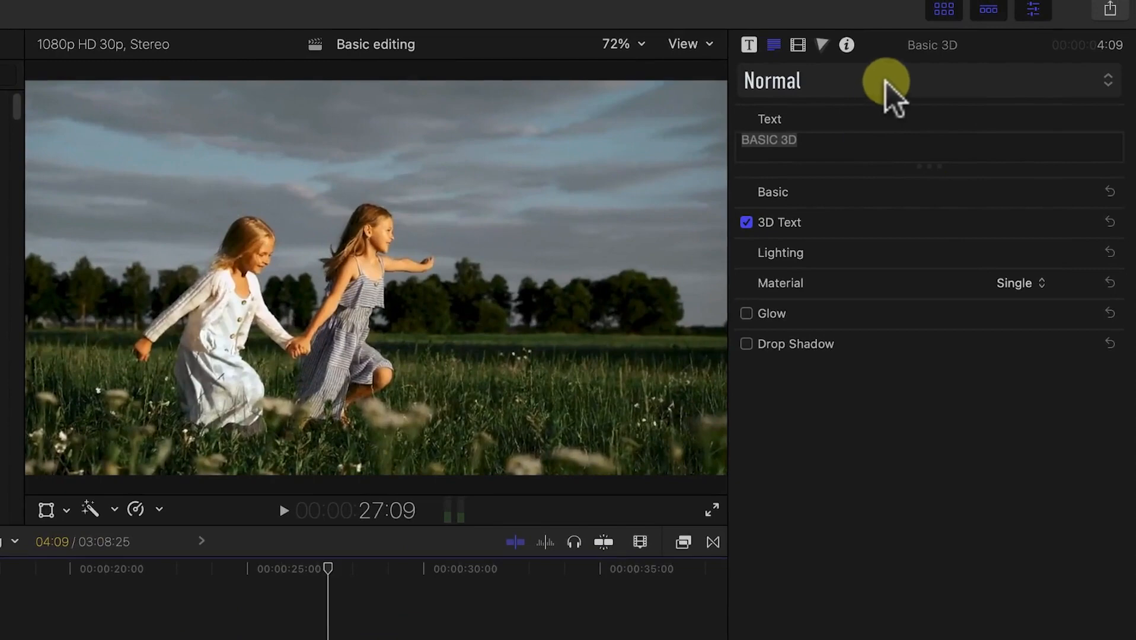
# Look through the 2D style presets available for the Basic 3D title's text
pyautogui.click(884, 82)
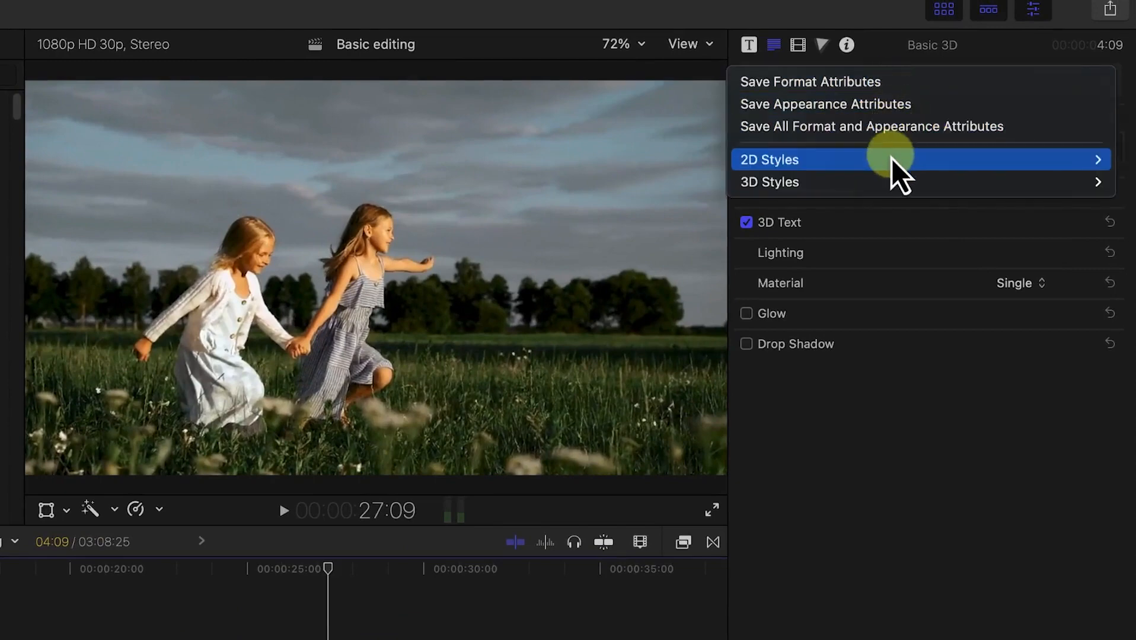
pyautogui.moveTo(892, 159)
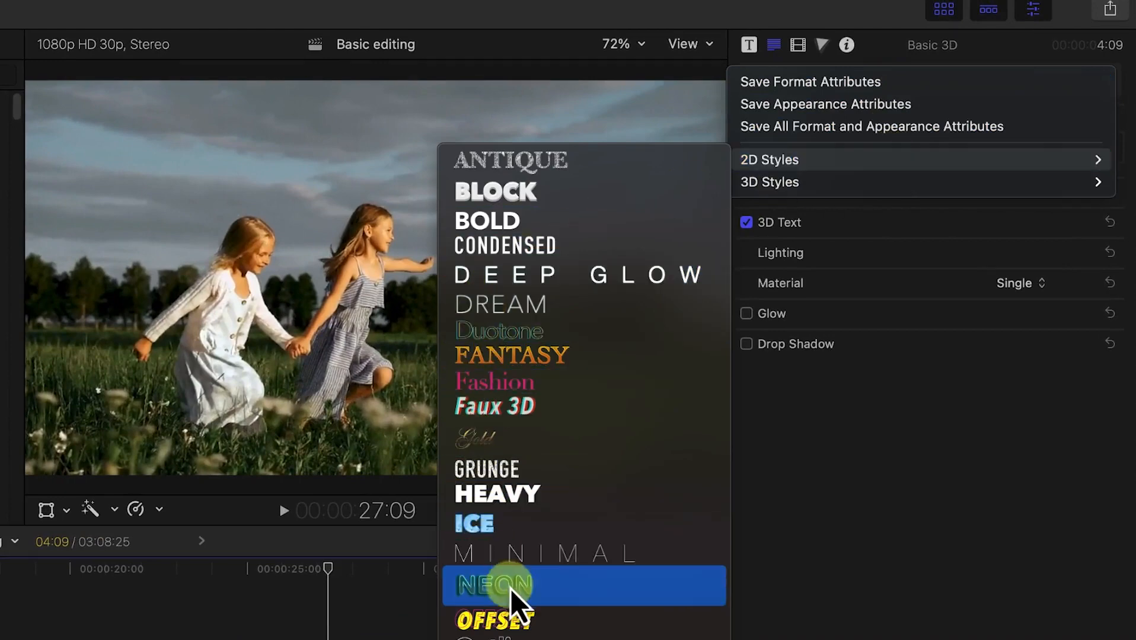
pyautogui.click(328, 571)
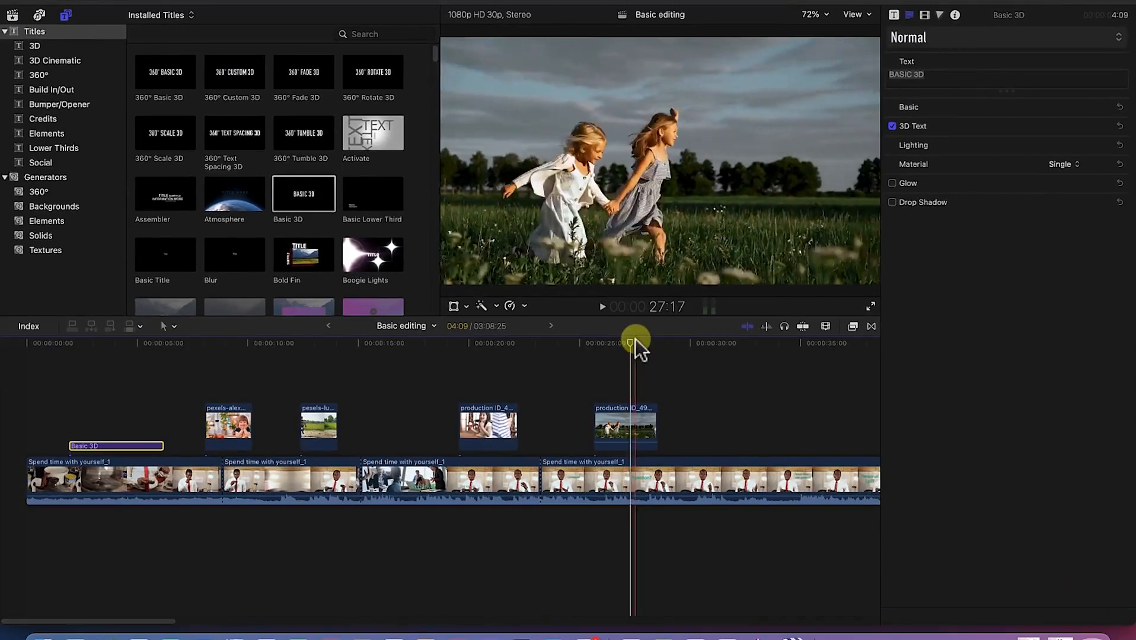
# Move the playhead to about 3 seconds and replace the title's text with "Welcome to My Channel"
pyautogui.moveTo(562, 393); pyautogui.dragTo(96, 347)
pyautogui.click(680, 161)
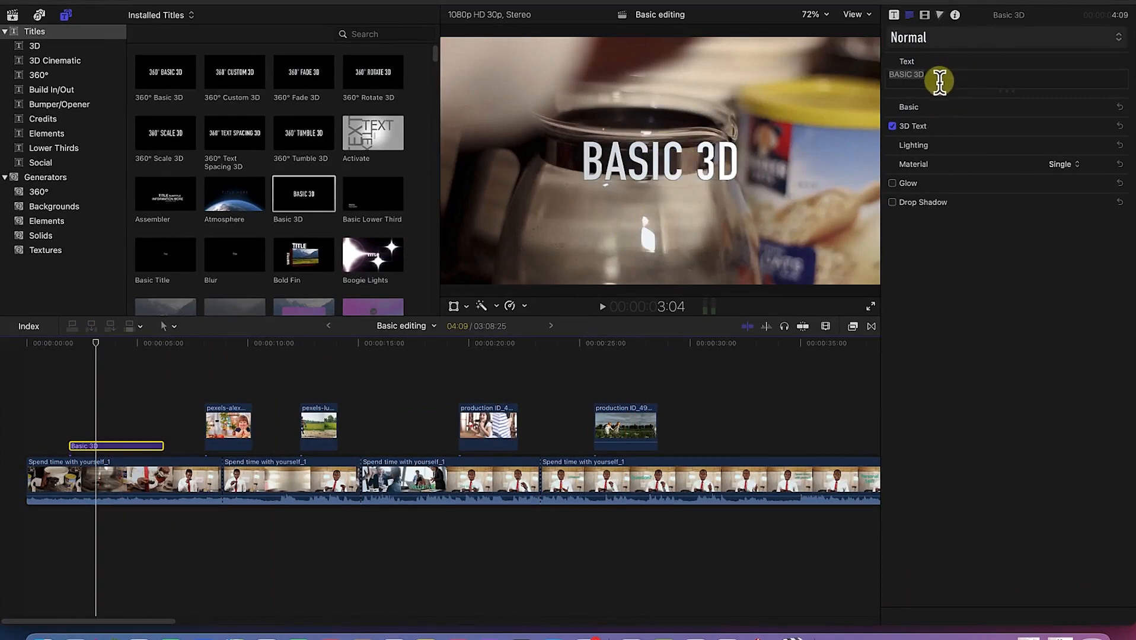
pyautogui.press('BackSpace')
pyautogui.press('BackSpace')
pyautogui.press('BackSpace')
pyautogui.press('BackSpace')
pyautogui.press('BackSpace')
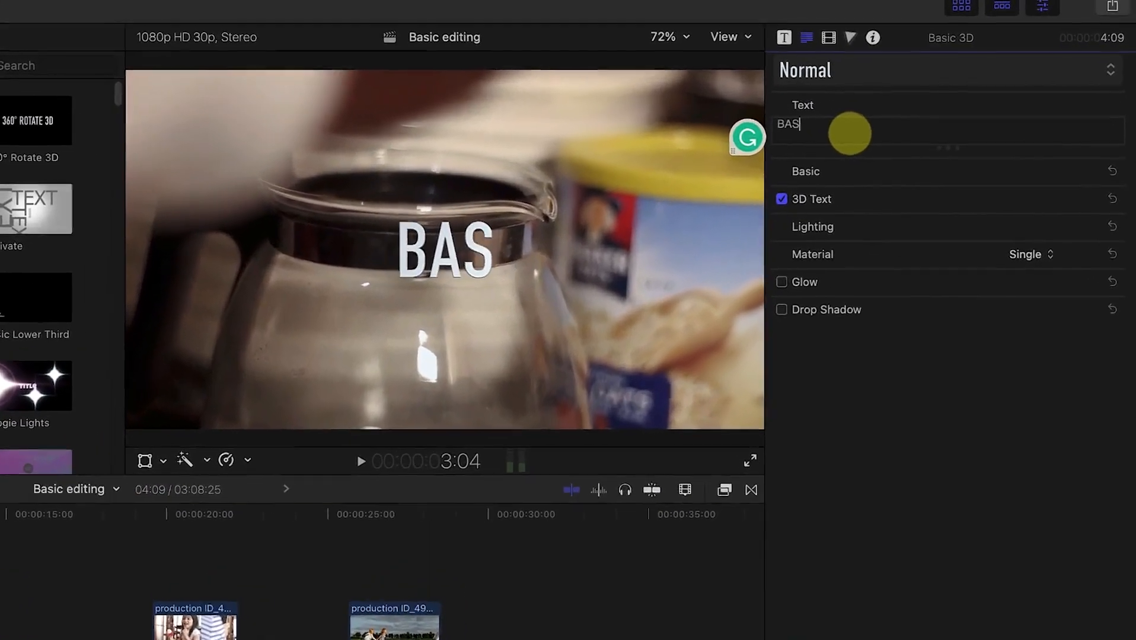
pyautogui.press('BackSpace')
pyautogui.press('BackSpace')
pyautogui.press('BackSpace')
pyautogui.write('Welc')
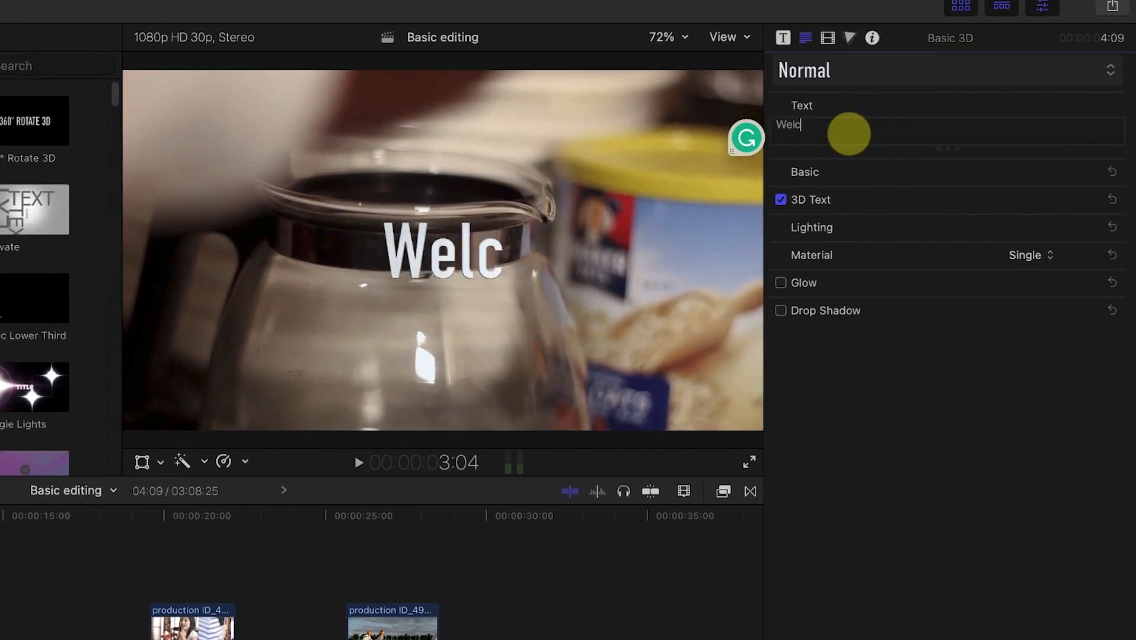
pyautogui.write('ome to My Channel')
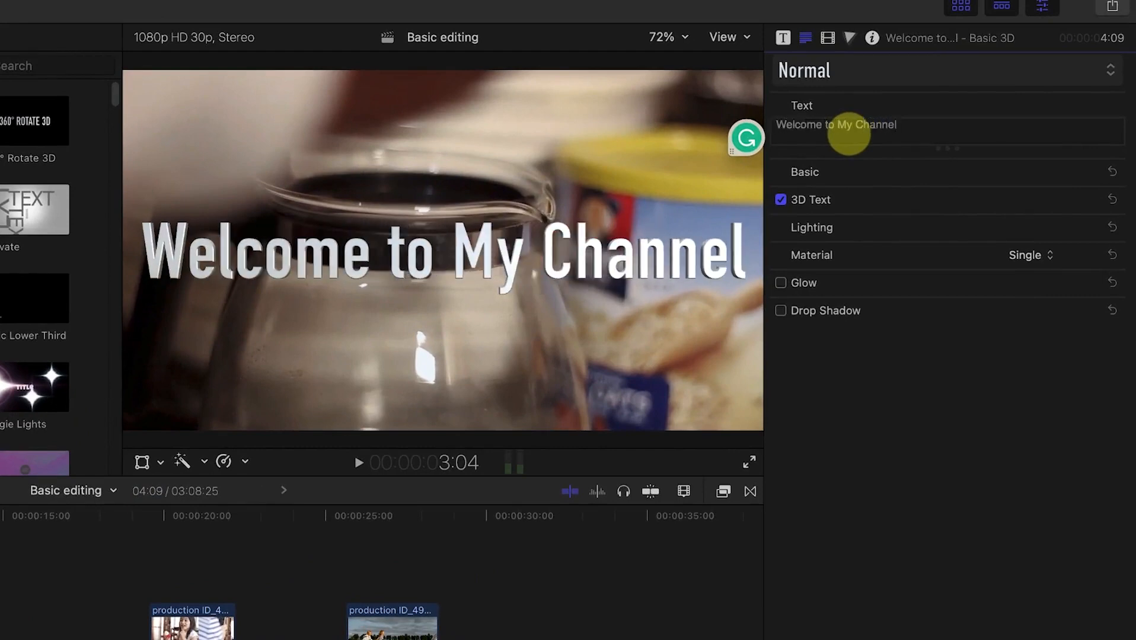
# Try the Bold and Offset 2D styles on the title
pyautogui.click(888, 79)
pyautogui.moveTo(897, 159)
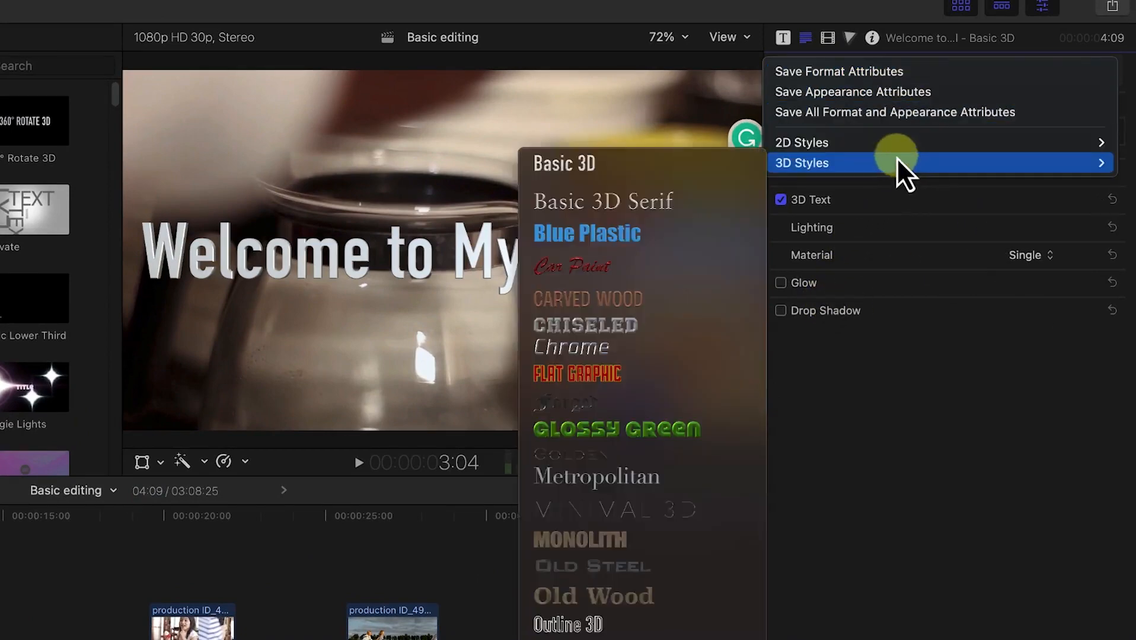
pyautogui.click(597, 195)
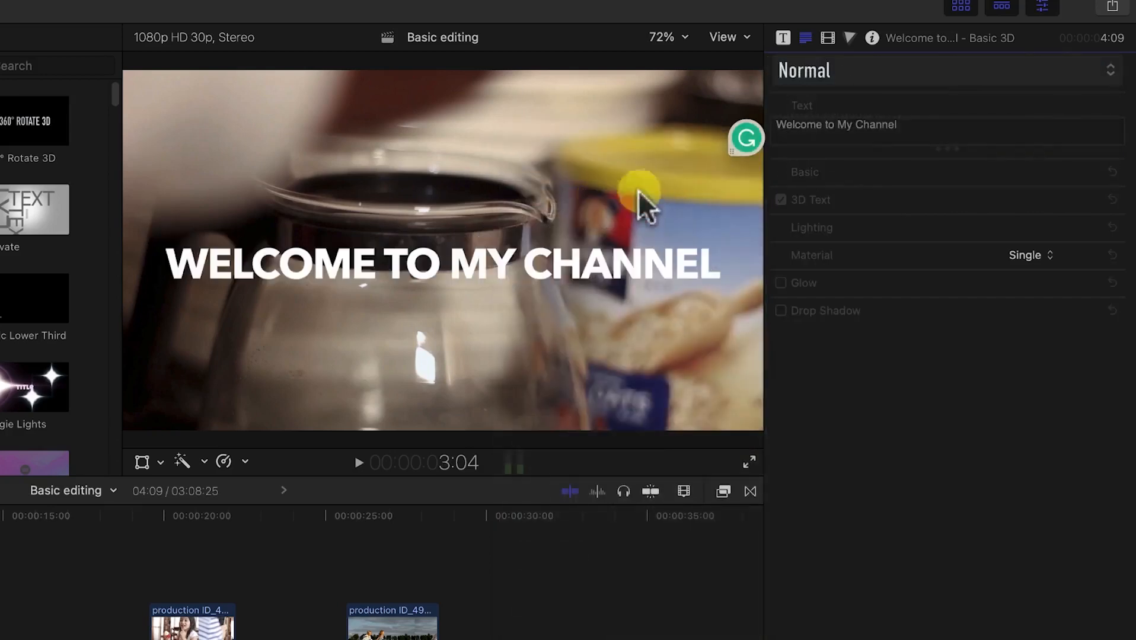
pyautogui.click(966, 81)
pyautogui.moveTo(933, 163)
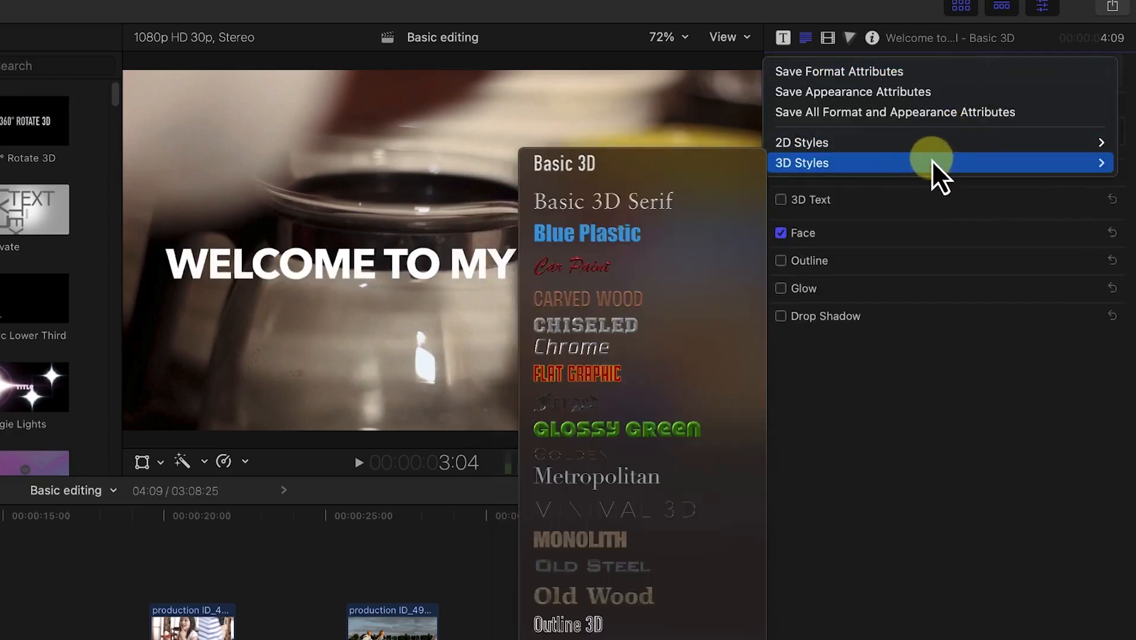
pyautogui.moveTo(901, 143)
pyautogui.click(552, 562)
pyautogui.press('space')
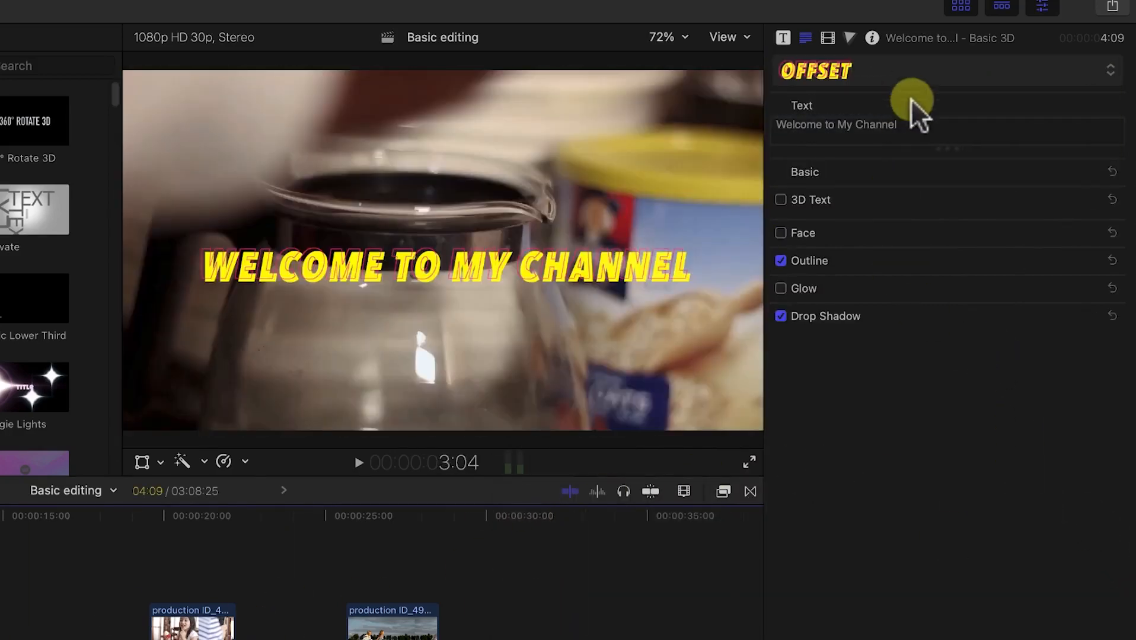
# Try the Condensed 2D style on the title
pyautogui.click(927, 74)
pyautogui.moveTo(911, 139)
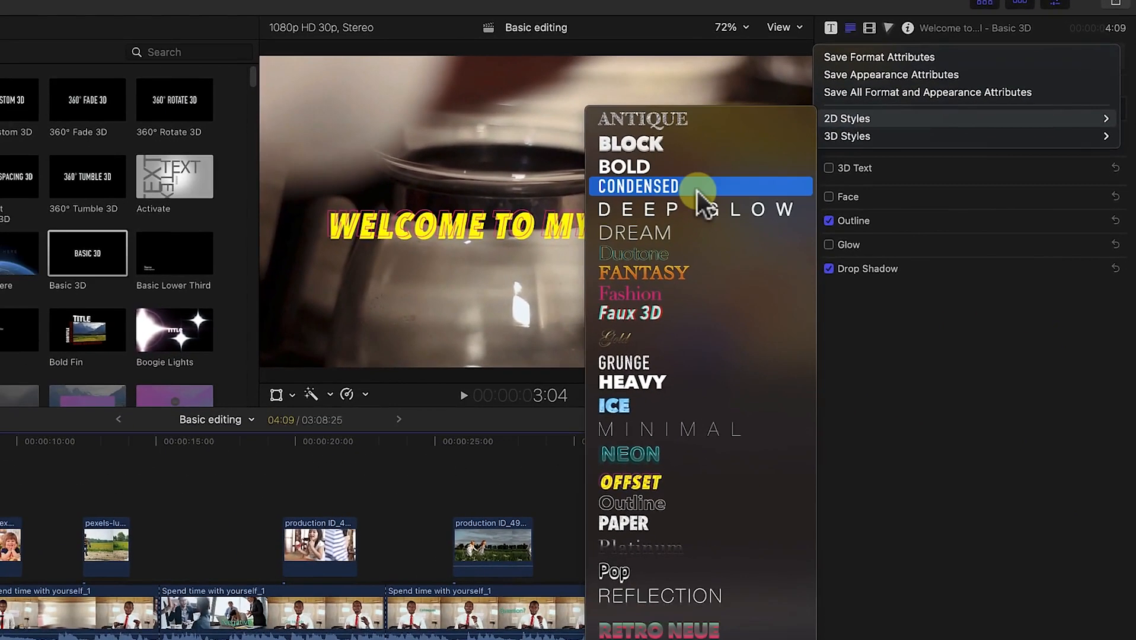
pyautogui.click(695, 190)
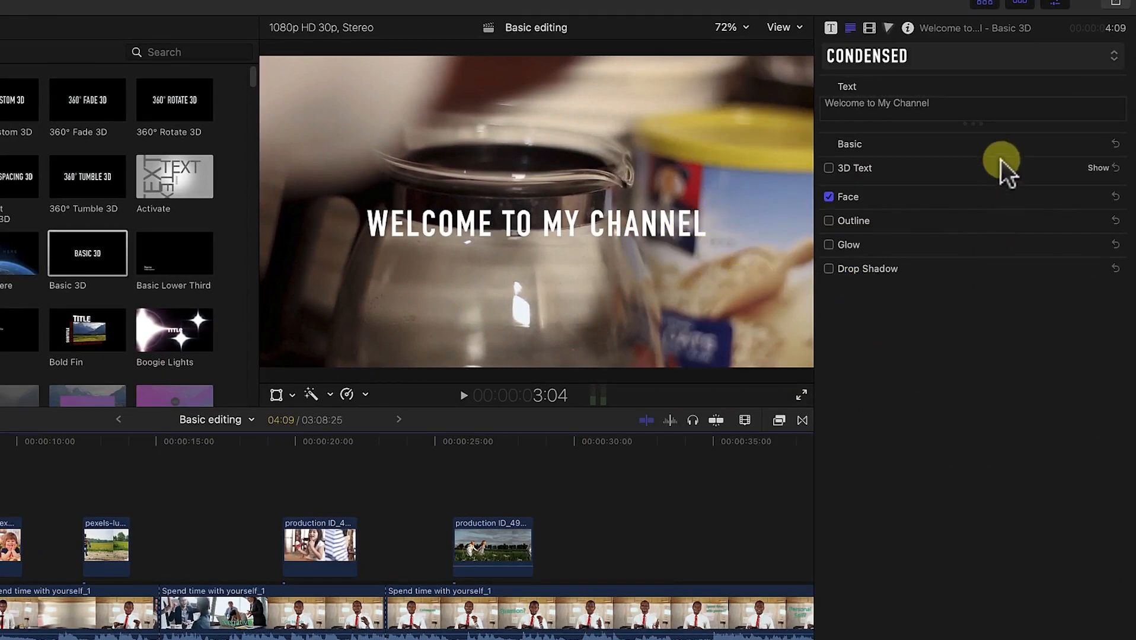
# Try the Glossy Green and Basic 3D presets from the 3D styles on the title
pyautogui.click(958, 65)
pyautogui.moveTo(926, 140)
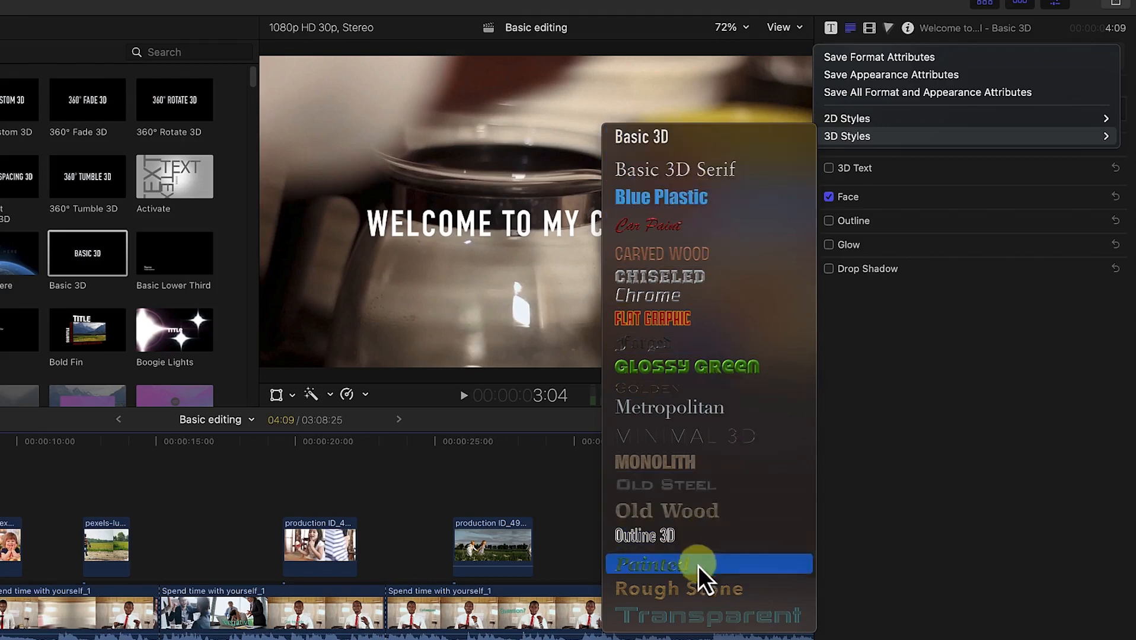
pyautogui.click(718, 377)
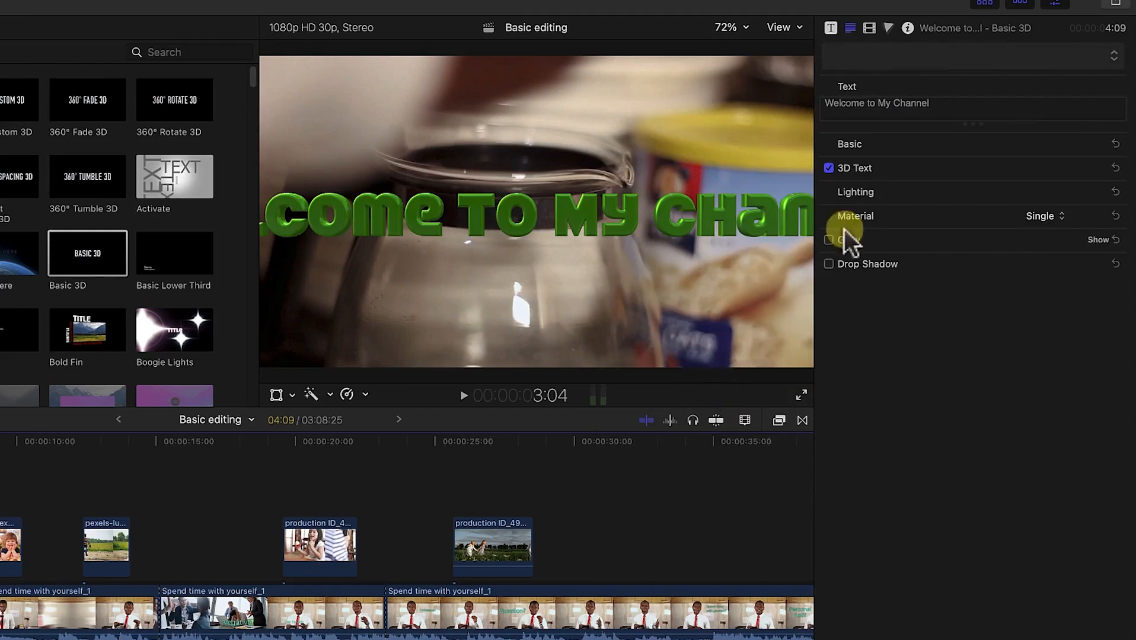
pyautogui.click(1090, 60)
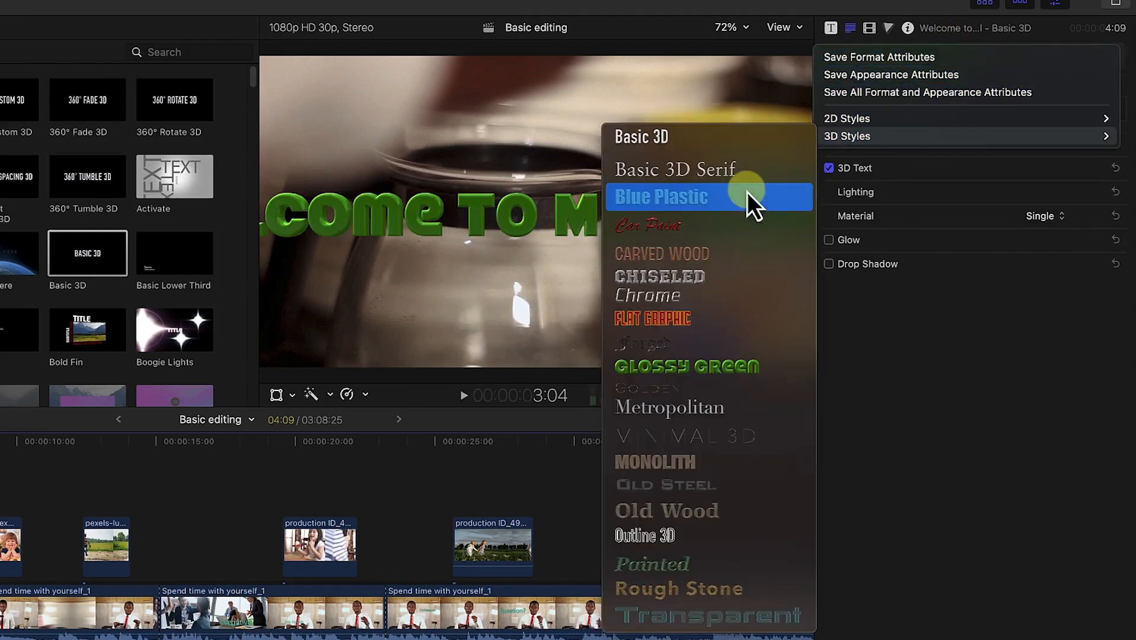
pyautogui.click(732, 132)
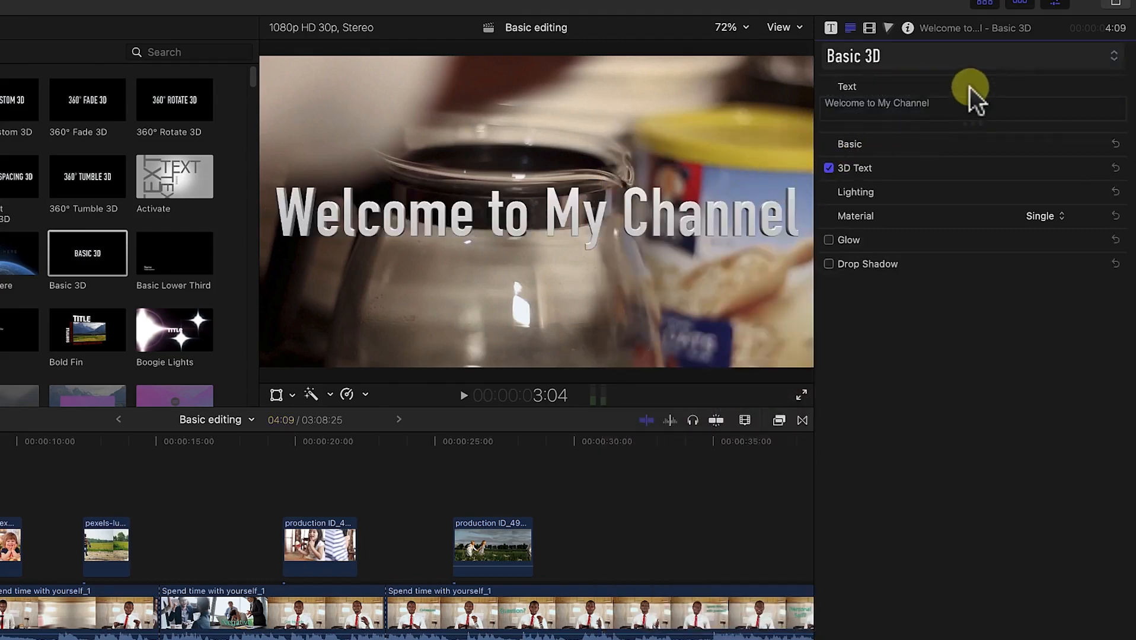
# Apply the Condensed 2D style to the title and expand its Basic text settings
pyautogui.click(981, 56)
pyautogui.moveTo(951, 125)
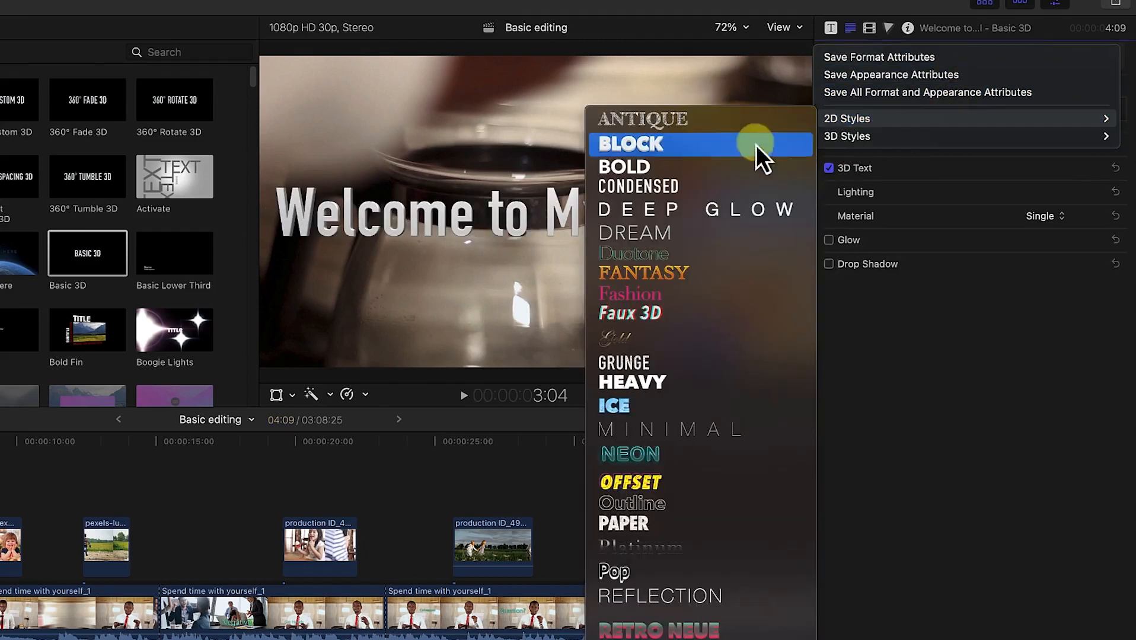
pyautogui.click(691, 184)
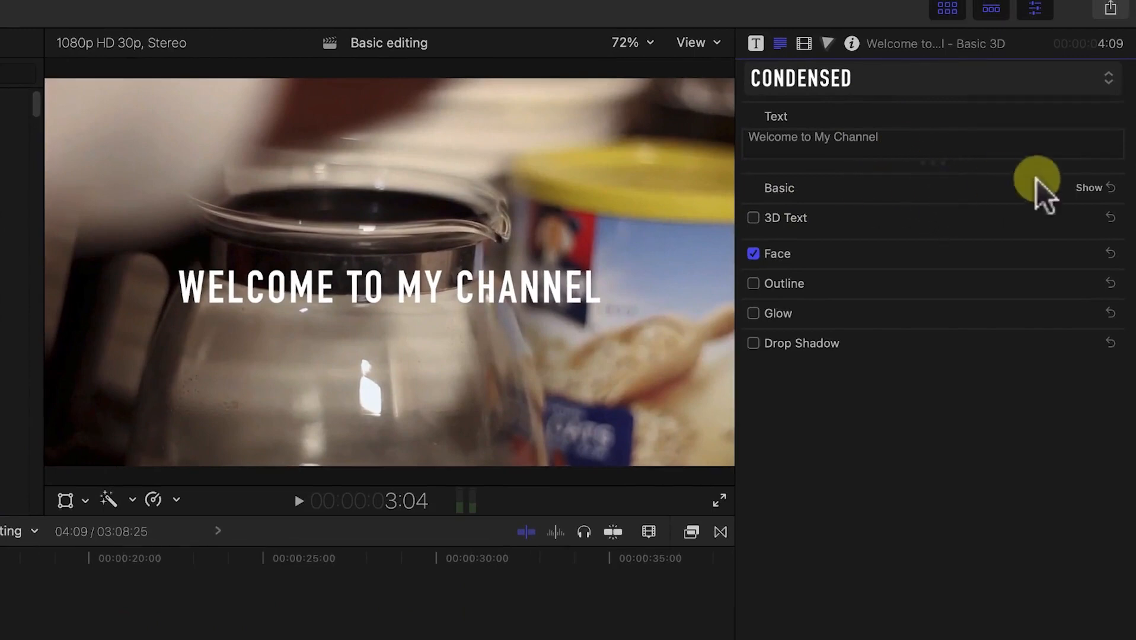
pyautogui.click(1089, 188)
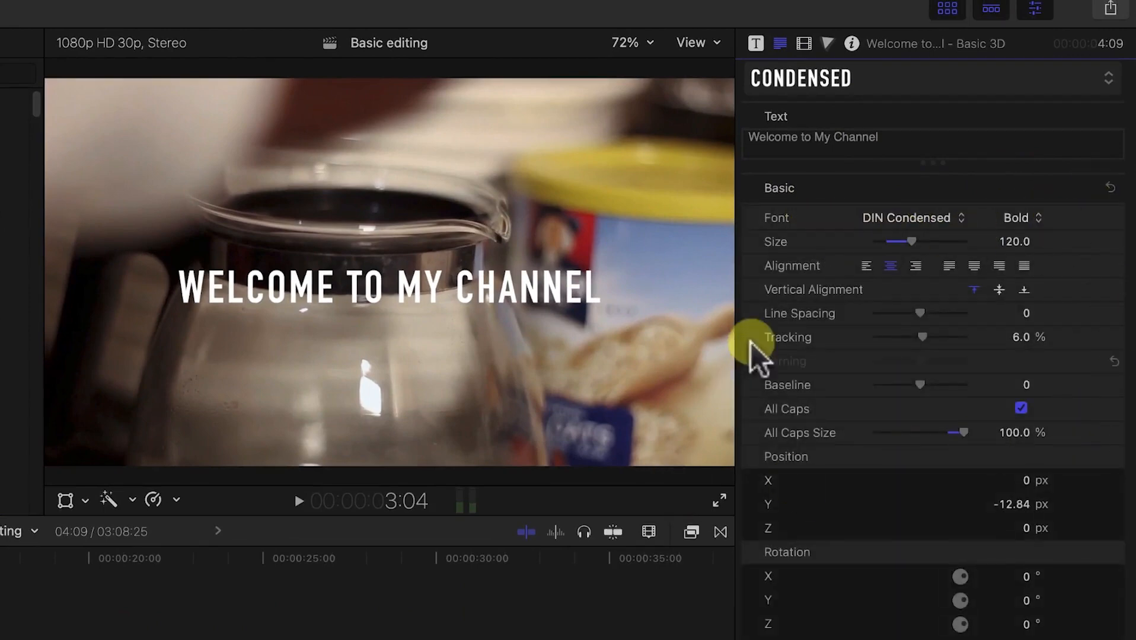
# Change the title's font to Gaz Transport and its size to 147
pyautogui.click(918, 219)
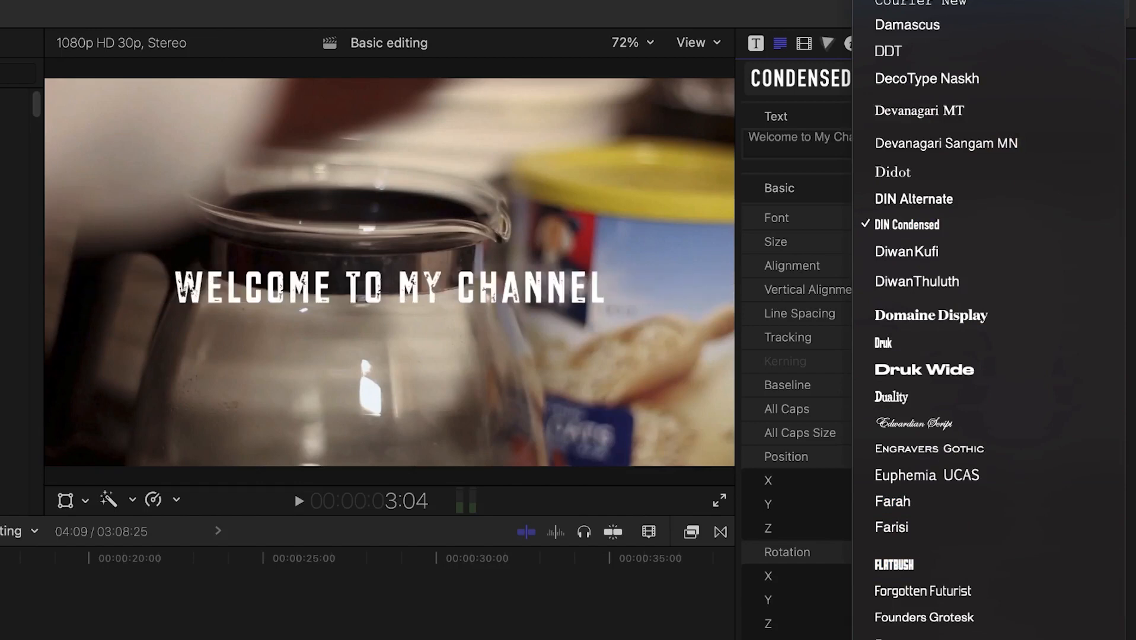
pyautogui.click(892, 639)
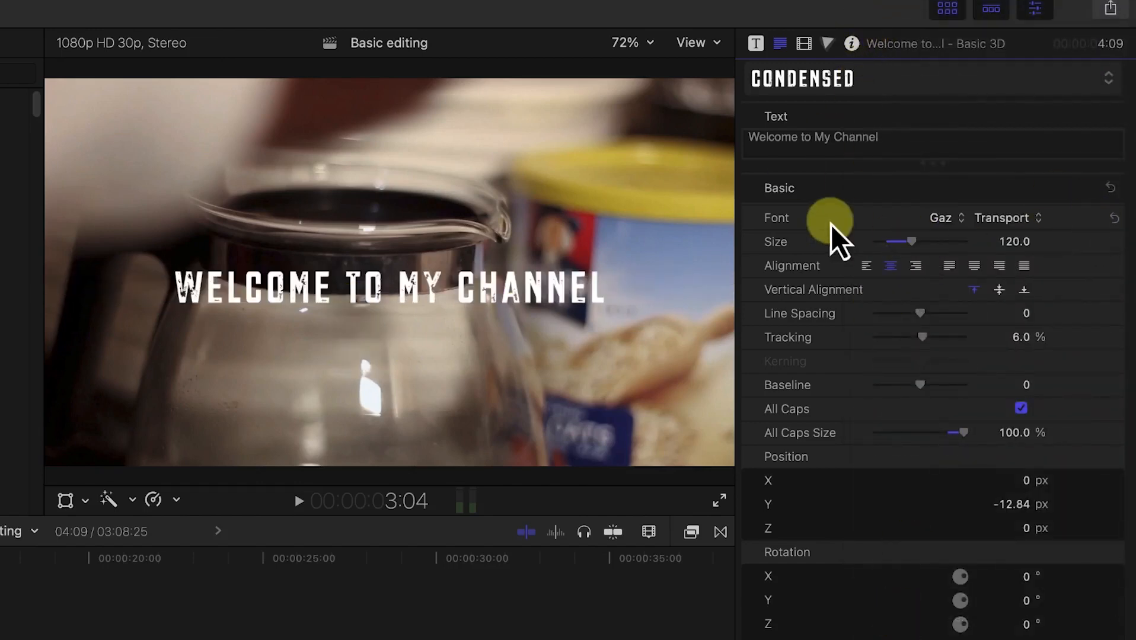
pyautogui.moveTo(915, 248)
pyautogui.mouseDown()
pyautogui.moveTo(928, 255)
pyautogui.moveTo(911, 248)
pyautogui.moveTo(924, 246)
pyautogui.mouseUp()
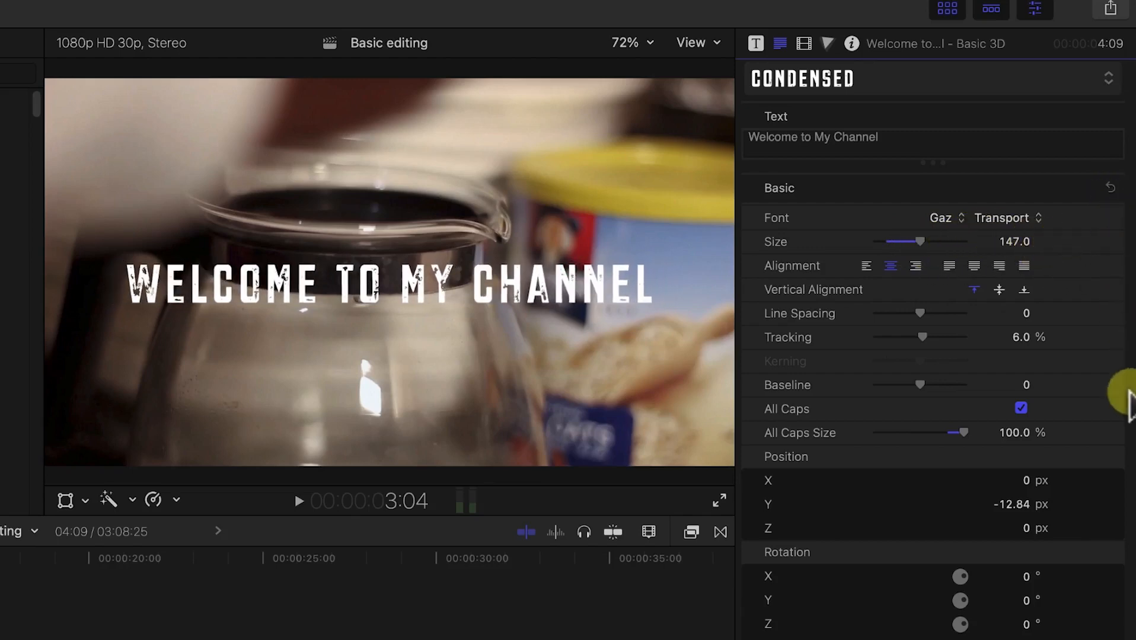
# Reset the title's Basic text settings and set its size to 174
pyautogui.click(1110, 188)
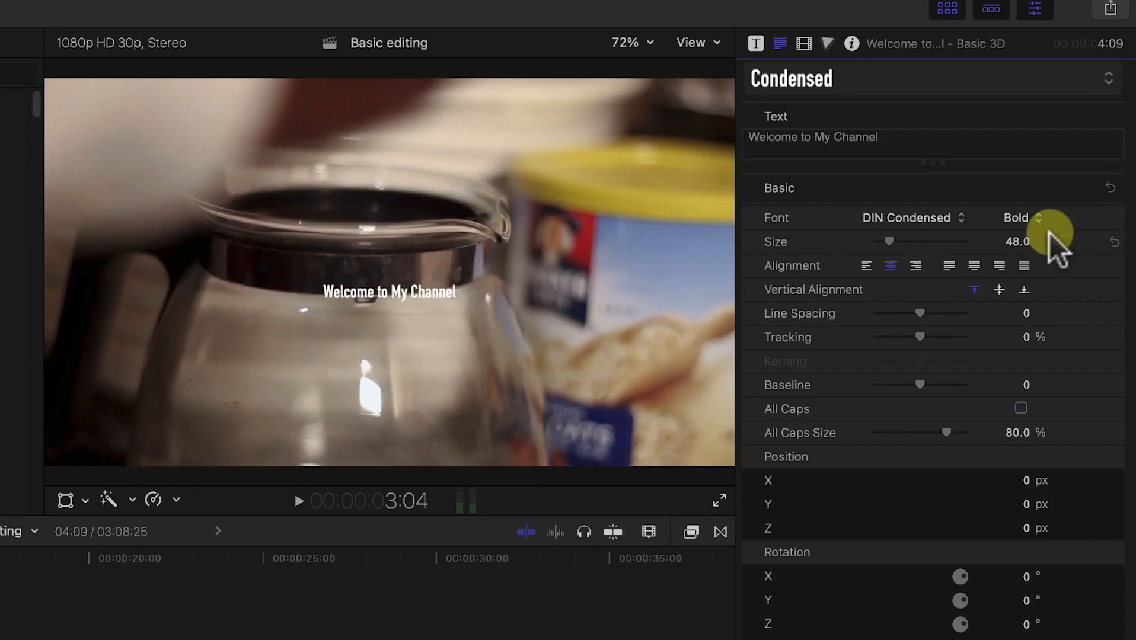
pyautogui.moveTo(891, 243); pyautogui.dragTo(912, 255)
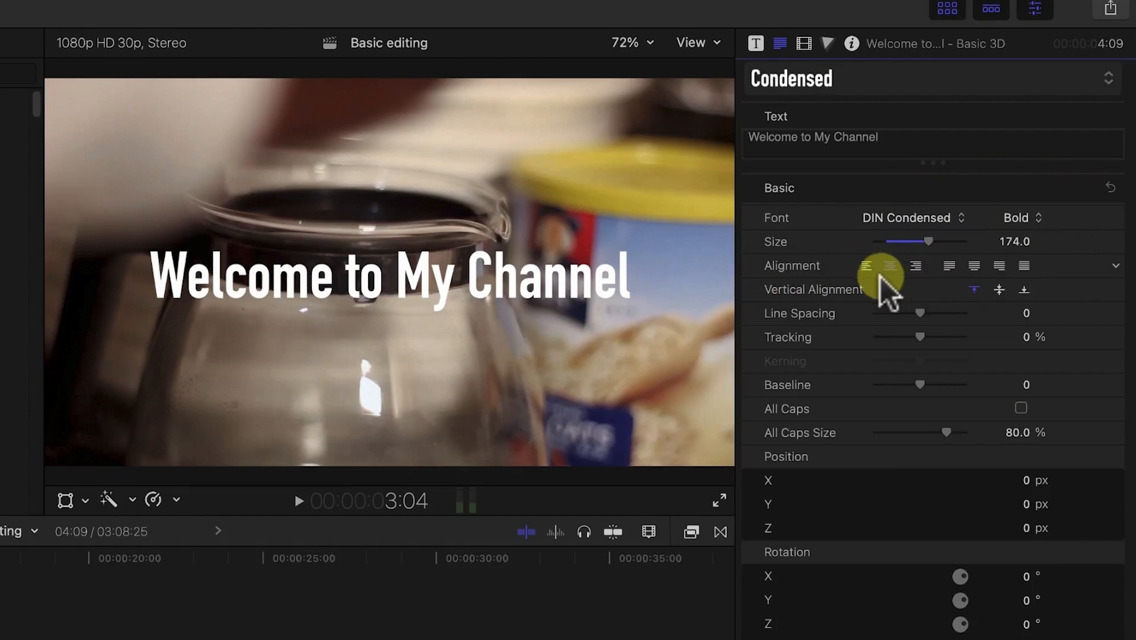
# Try left and right alignment on the title and return it to centre alignment
pyautogui.click(867, 266)
pyautogui.click(891, 266)
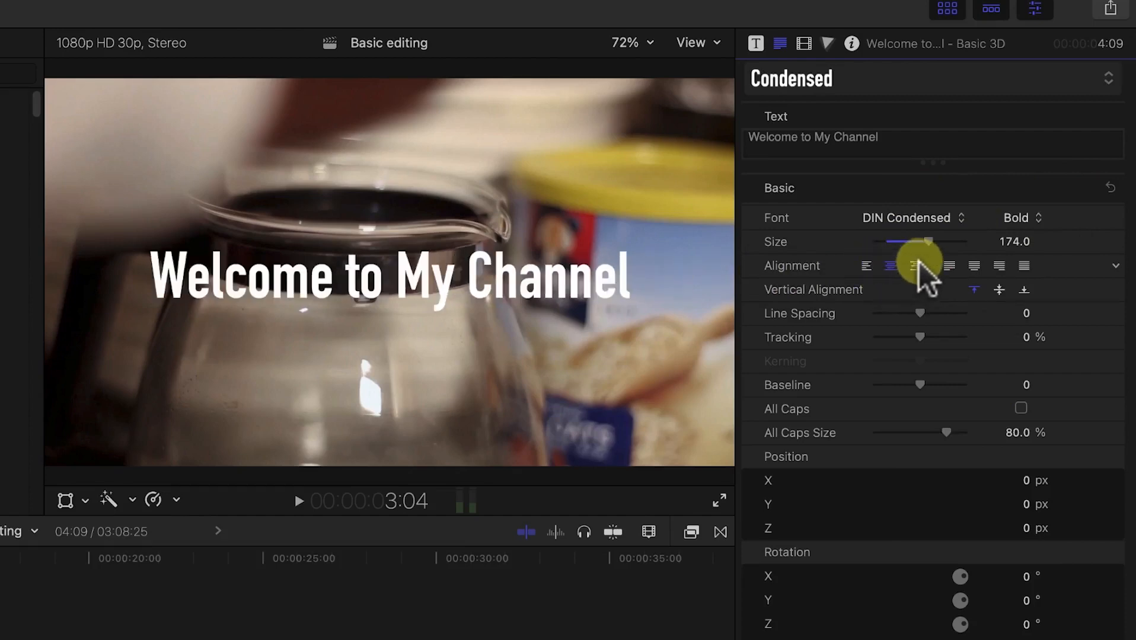
pyautogui.click(915, 266)
pyautogui.click(891, 265)
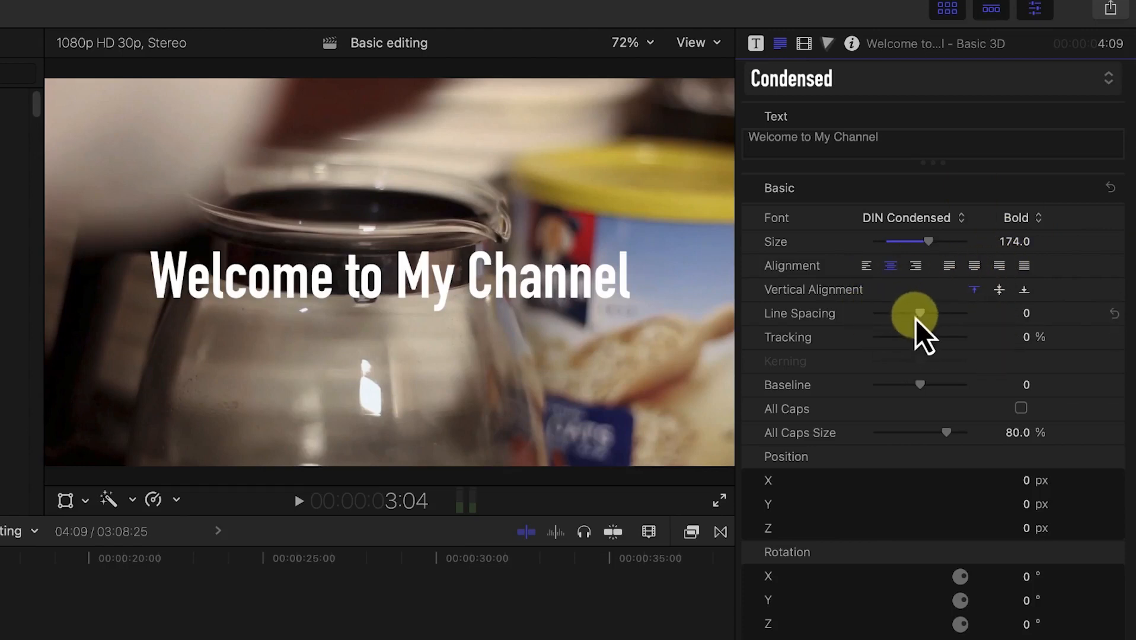
# Set the title's line spacing to 11, then try a different baseline offset and reset it
pyautogui.moveTo(920, 319); pyautogui.dragTo(917, 314)
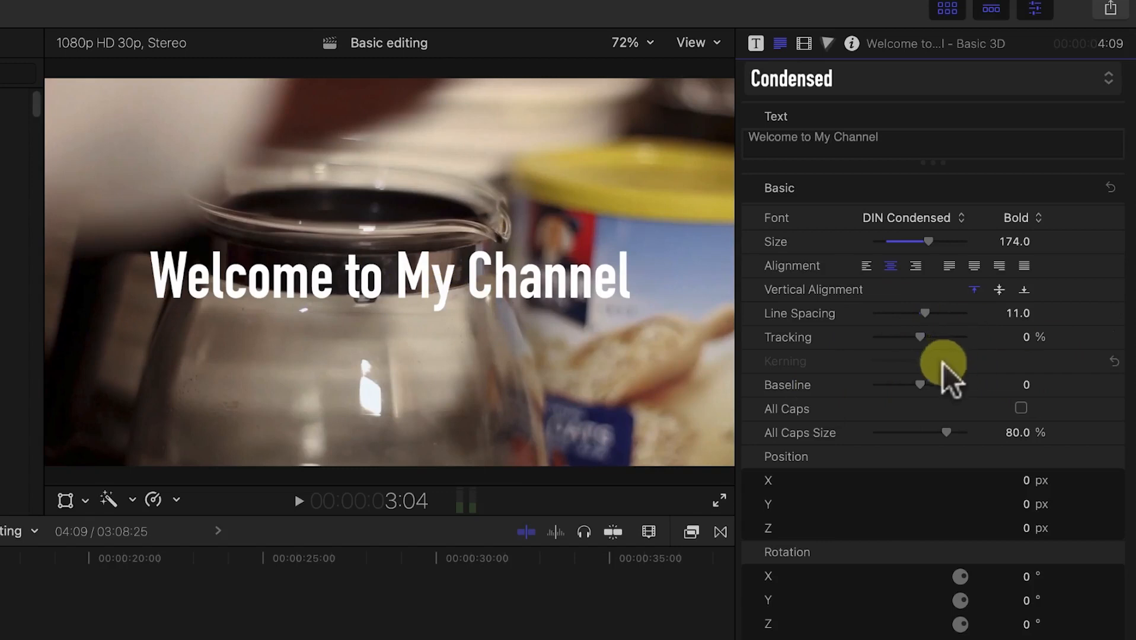
pyautogui.moveTo(918, 385)
pyautogui.mouseDown()
pyautogui.moveTo(969, 403)
pyautogui.moveTo(871, 391)
pyautogui.moveTo(918, 389)
pyautogui.mouseUp()
pyautogui.click(1112, 388)
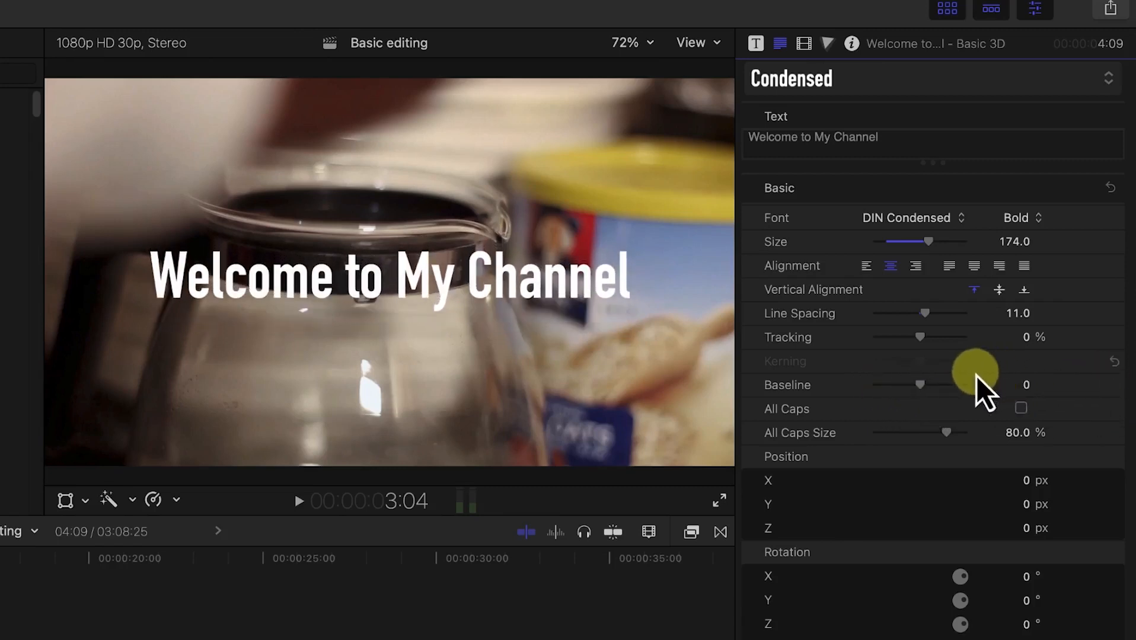
# Turn on All Caps for the title and set the All Caps Size to 79.54%
pyautogui.click(1020, 408)
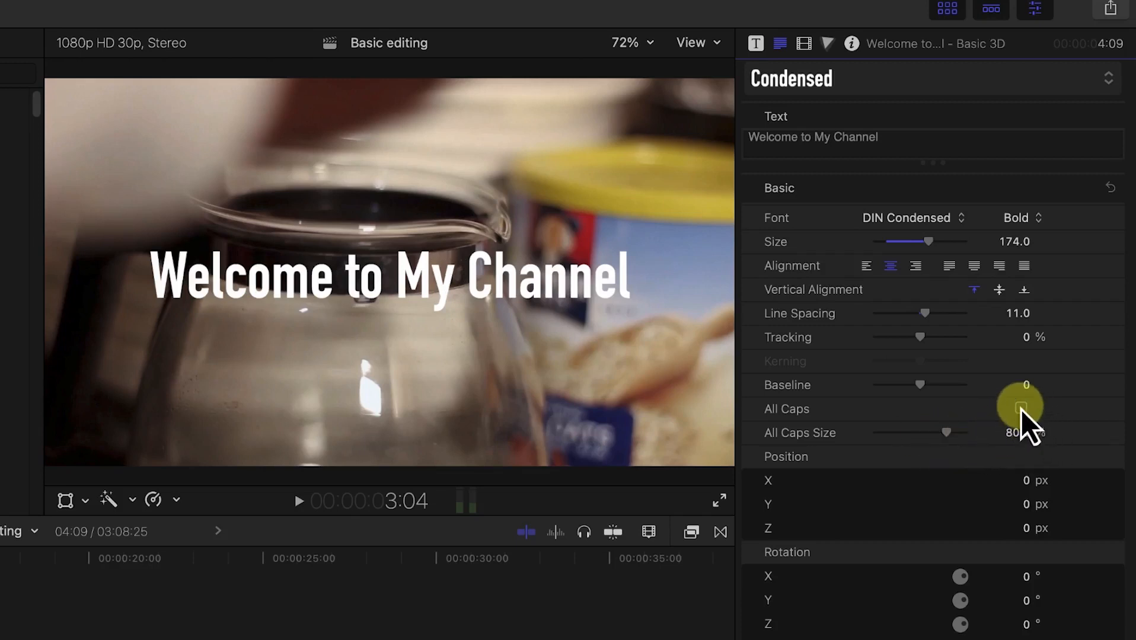
pyautogui.click(1020, 409)
pyautogui.moveTo(950, 435)
pyautogui.mouseDown()
pyautogui.moveTo(918, 429)
pyautogui.moveTo(943, 434)
pyautogui.mouseUp()
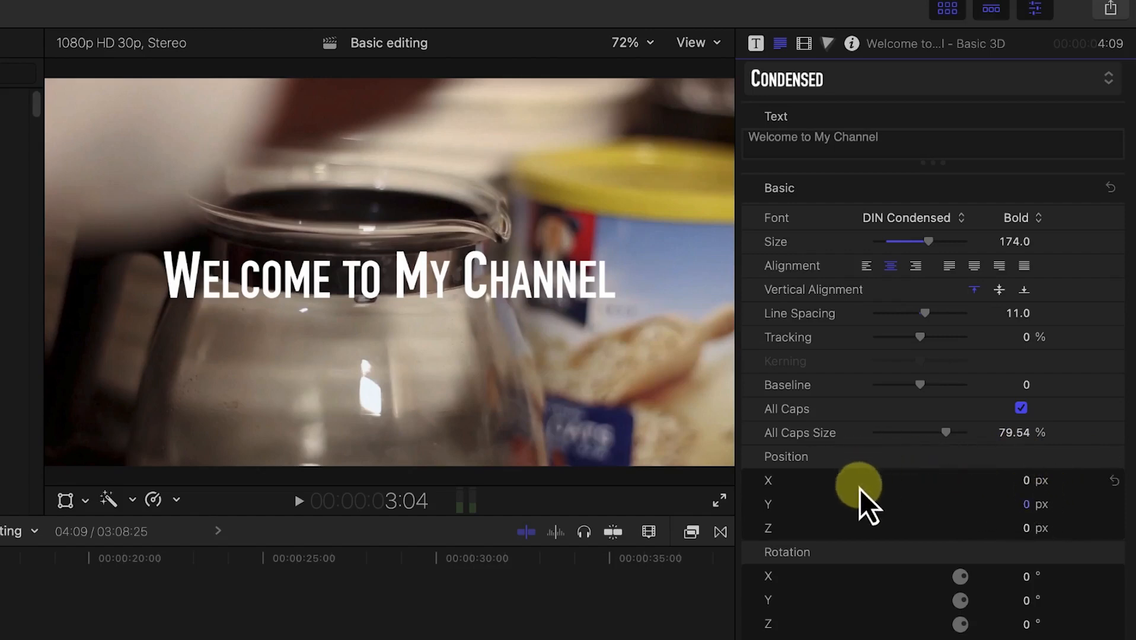
# Shift the title's position to X -88 px and Y -47 px
pyautogui.moveTo(1029, 480); pyautogui.dragTo(1051, 553)
pyautogui.moveTo(1027, 509); pyautogui.dragTo(1026, 533)
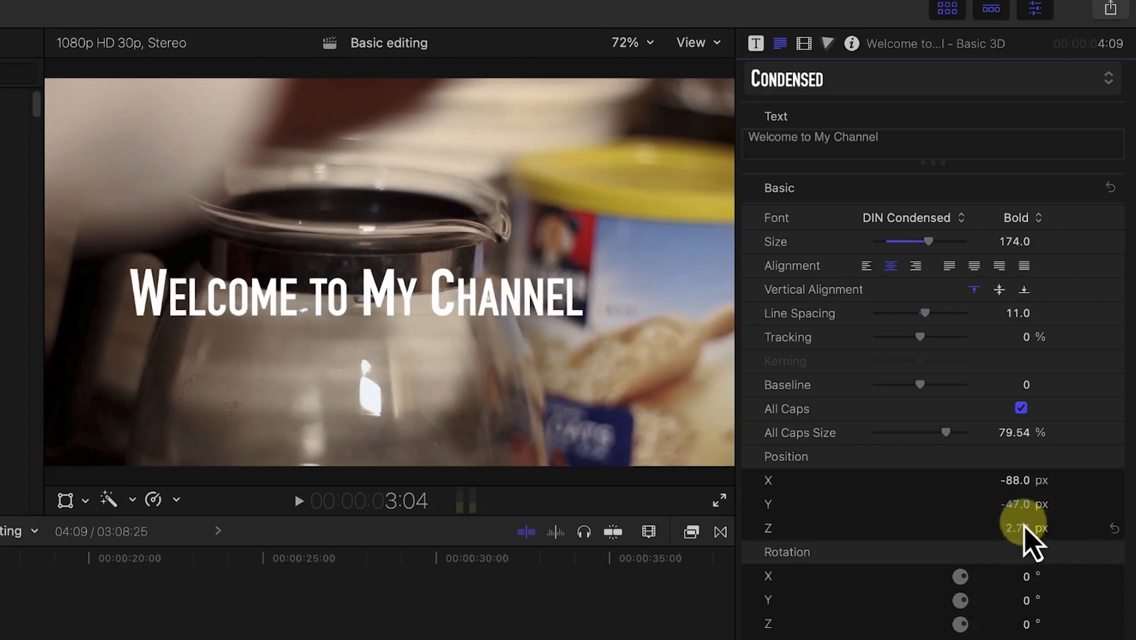
# Reset the title's X, Y and Z position values to 0 px
pyautogui.click(1115, 482)
pyautogui.click(1115, 505)
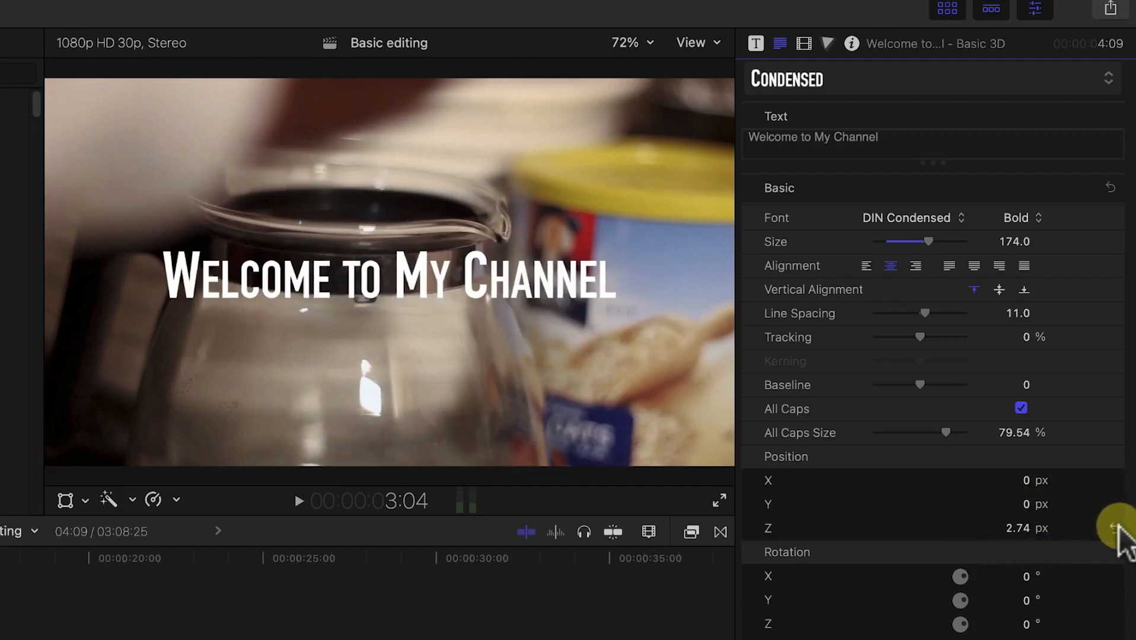
pyautogui.click(1114, 528)
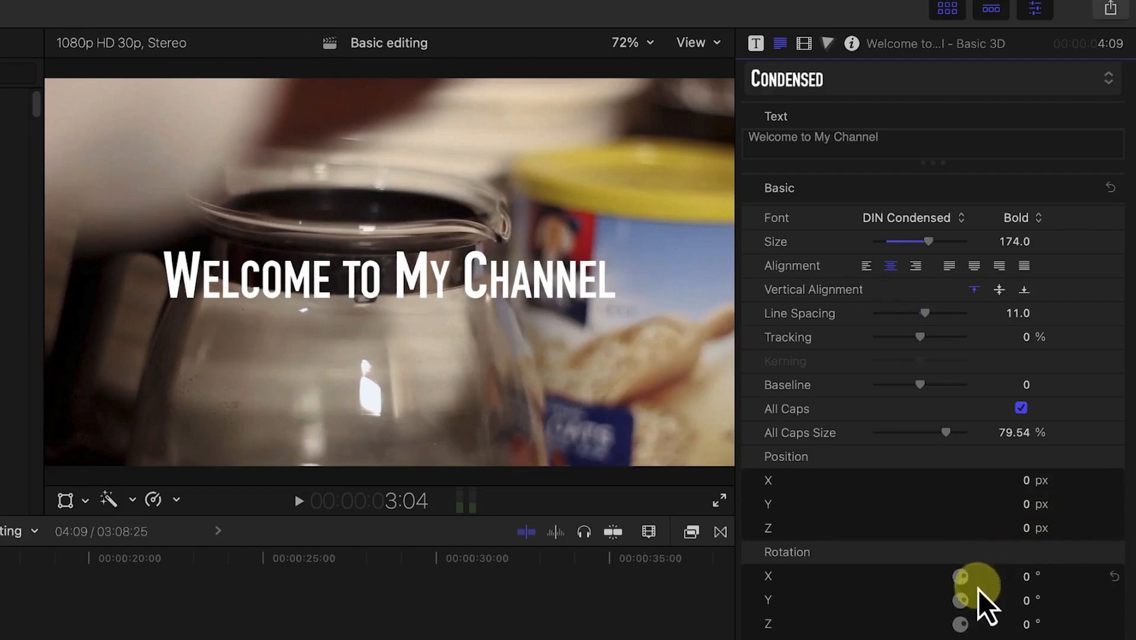
# Rotate the title 1.7° on X, 3.0° on Y and 1.3° on Z, and scale it to X 110.01%, Y 109.25% and Z 135.9%
pyautogui.click(1027, 576)
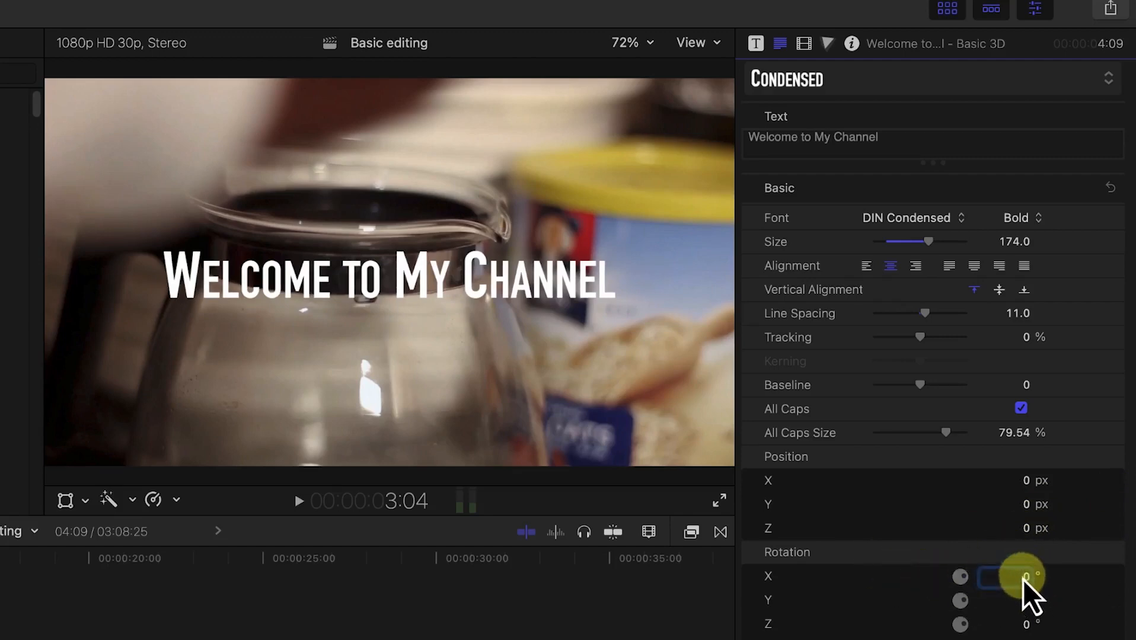
pyautogui.moveTo(1022, 575); pyautogui.dragTo(1026, 605)
pyautogui.click(1020, 625)
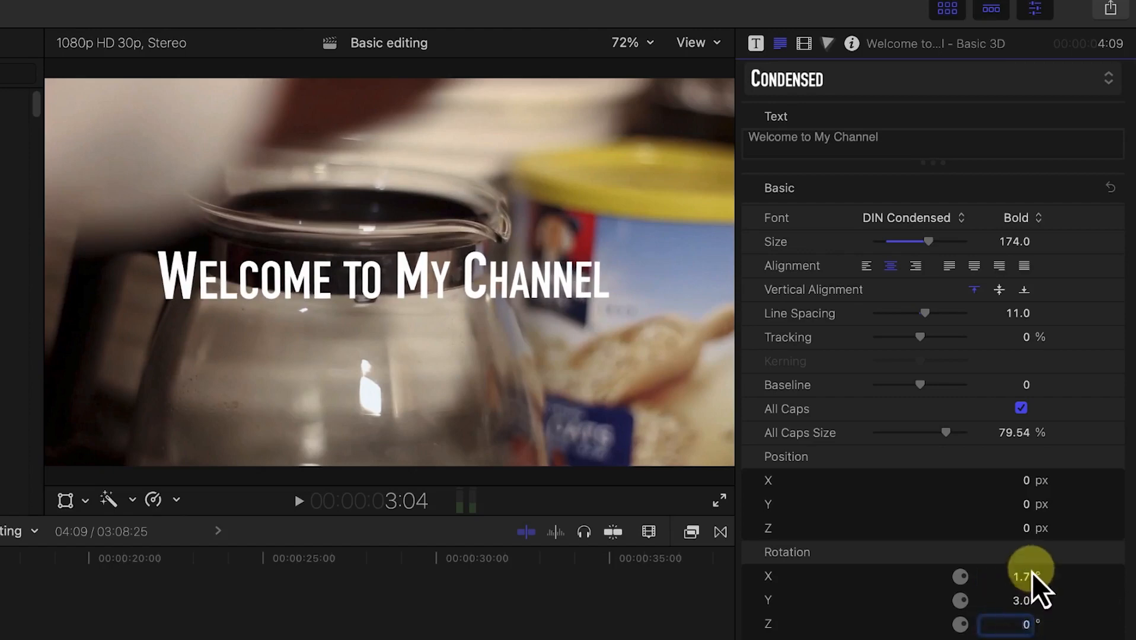
pyautogui.moveTo(1029, 631); pyautogui.dragTo(1030, 627)
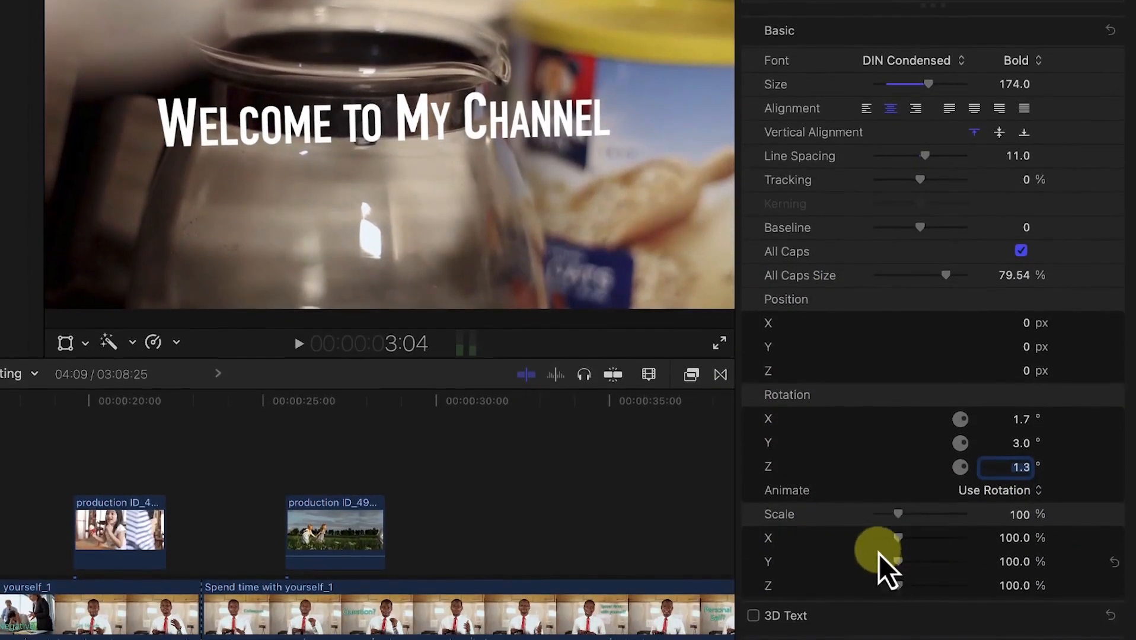
pyautogui.moveTo(900, 538); pyautogui.dragTo(907, 593)
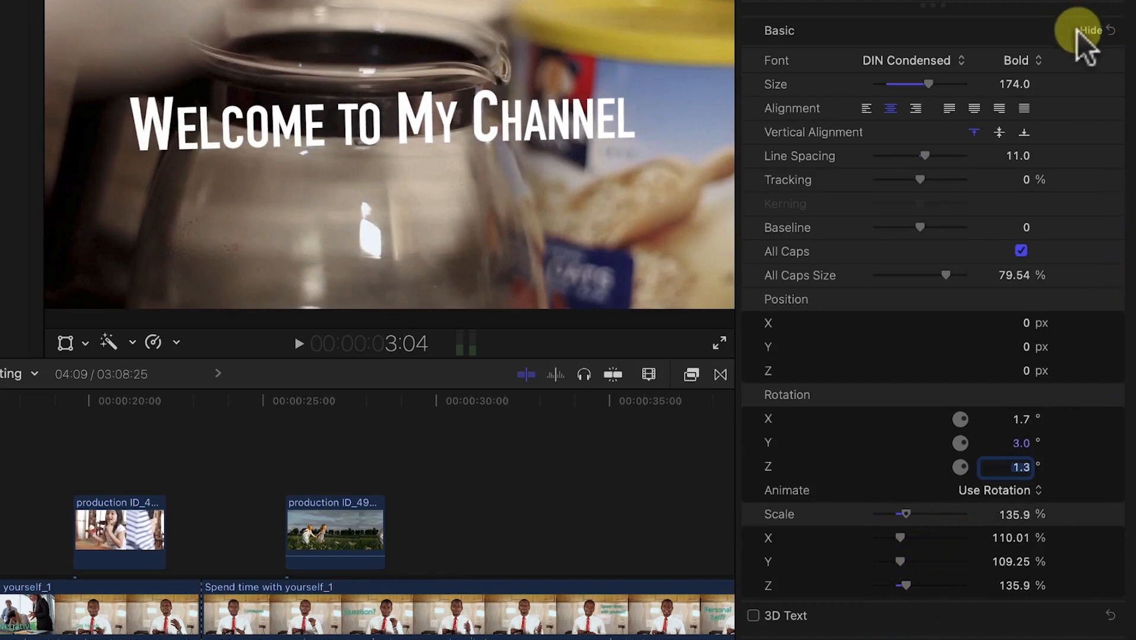
pyautogui.click(1086, 30)
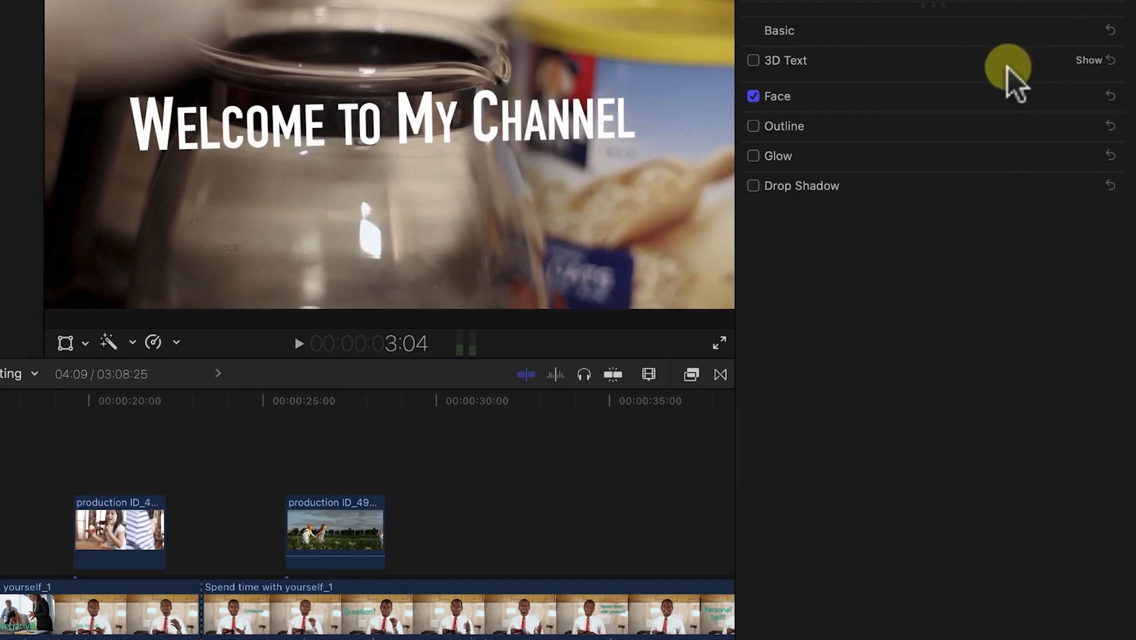
# Turn on 3D Text for the title with depth 0, centered depth direction and weight 0.55
pyautogui.click(1085, 60)
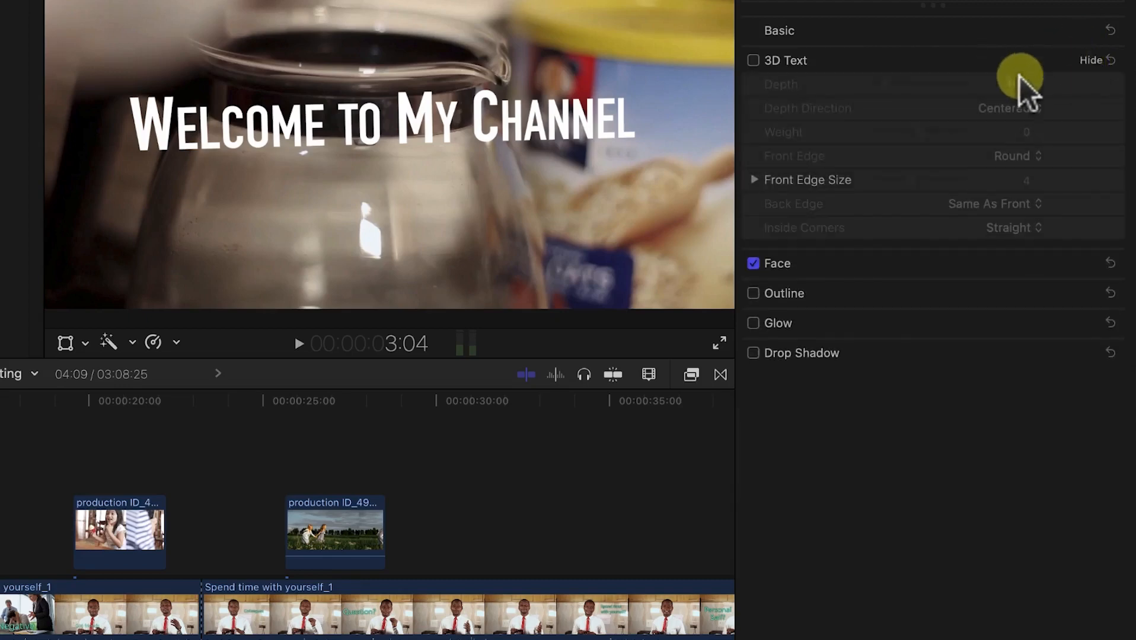
pyautogui.click(755, 60)
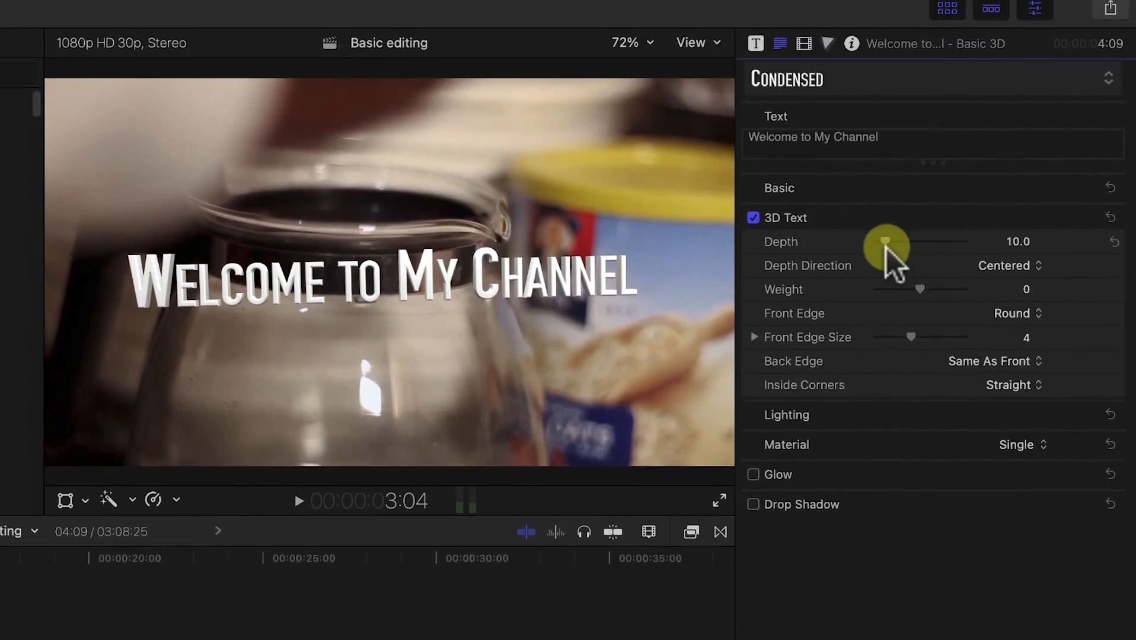
pyautogui.moveTo(884, 244)
pyautogui.mouseDown()
pyautogui.moveTo(911, 249)
pyautogui.moveTo(872, 244)
pyautogui.mouseUp()
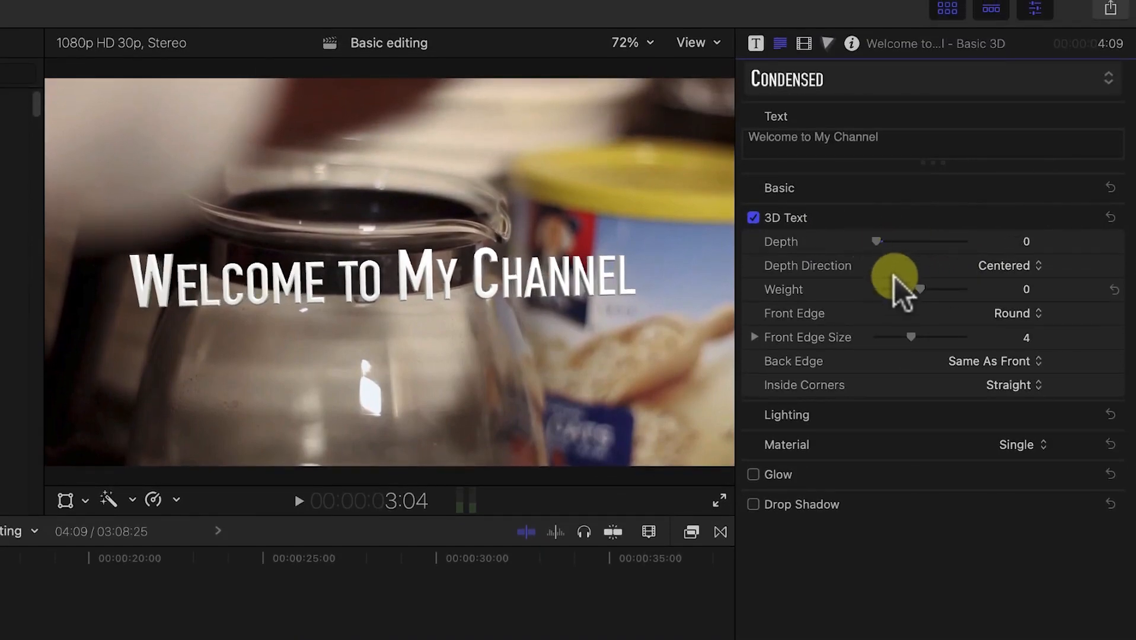
pyautogui.click(997, 271)
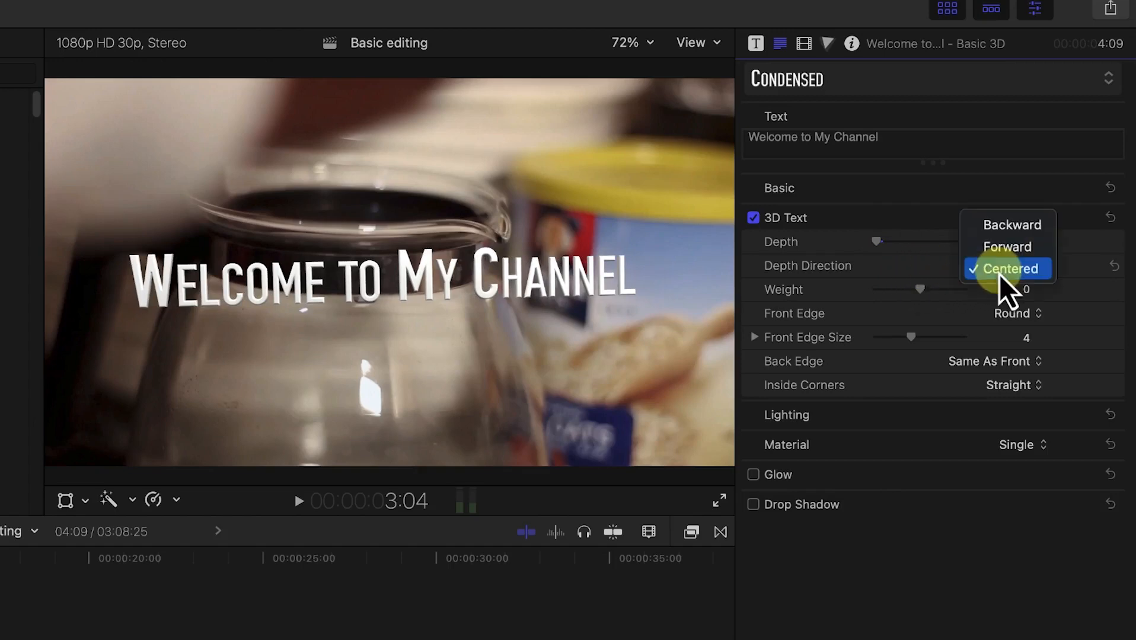
pyautogui.click(1102, 297)
pyautogui.moveTo(922, 288)
pyautogui.mouseDown()
pyautogui.moveTo(897, 286)
pyautogui.moveTo(925, 291)
pyautogui.mouseUp()
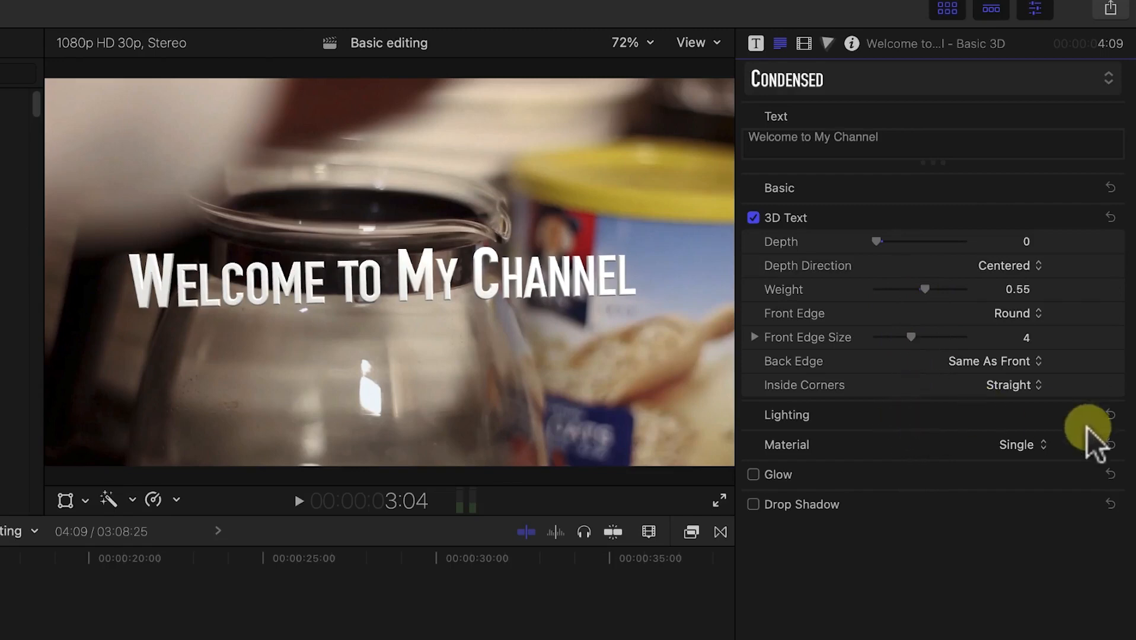
pyautogui.click(1086, 218)
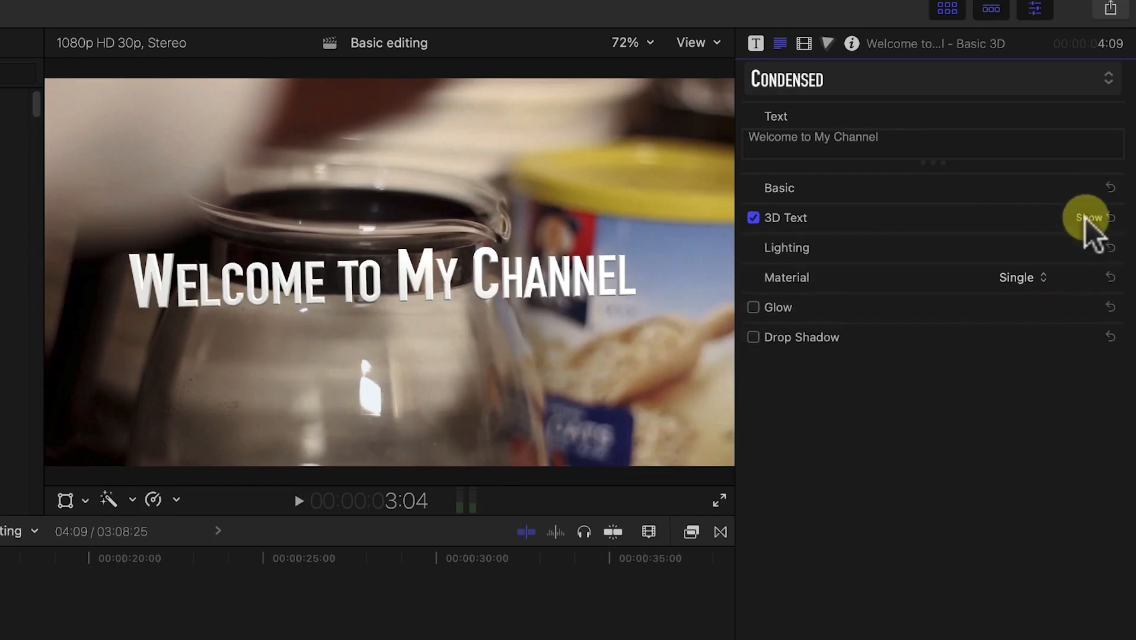
# Adjust the 3D title's lighting intensity and open the choice of lighting styles
pyautogui.click(1085, 248)
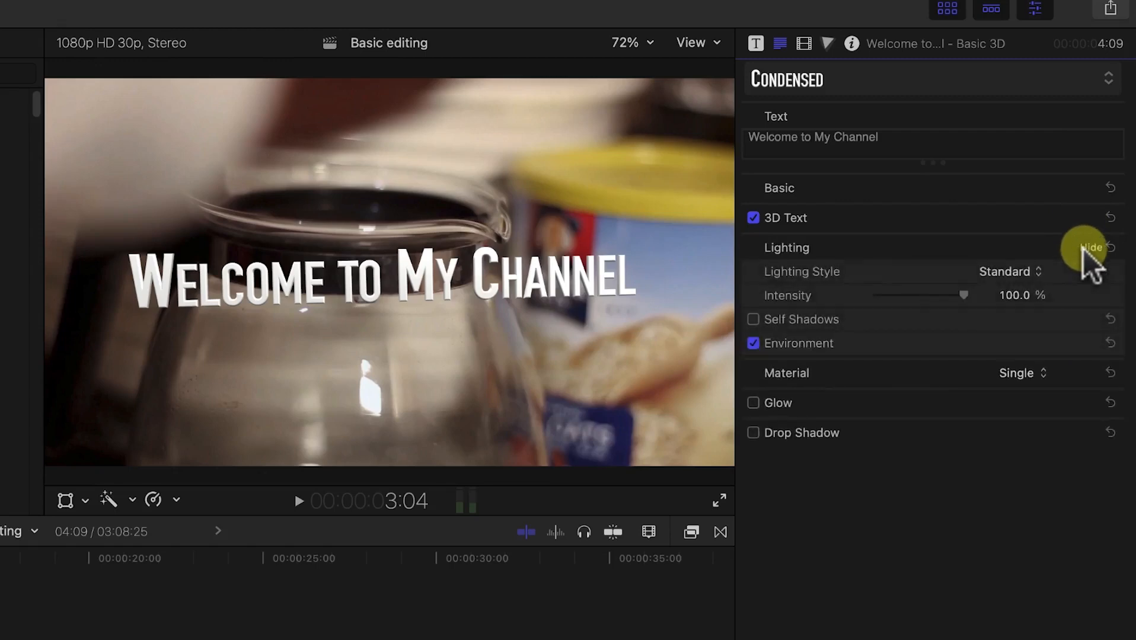
pyautogui.moveTo(964, 293); pyautogui.dragTo(984, 280)
pyautogui.click(1015, 276)
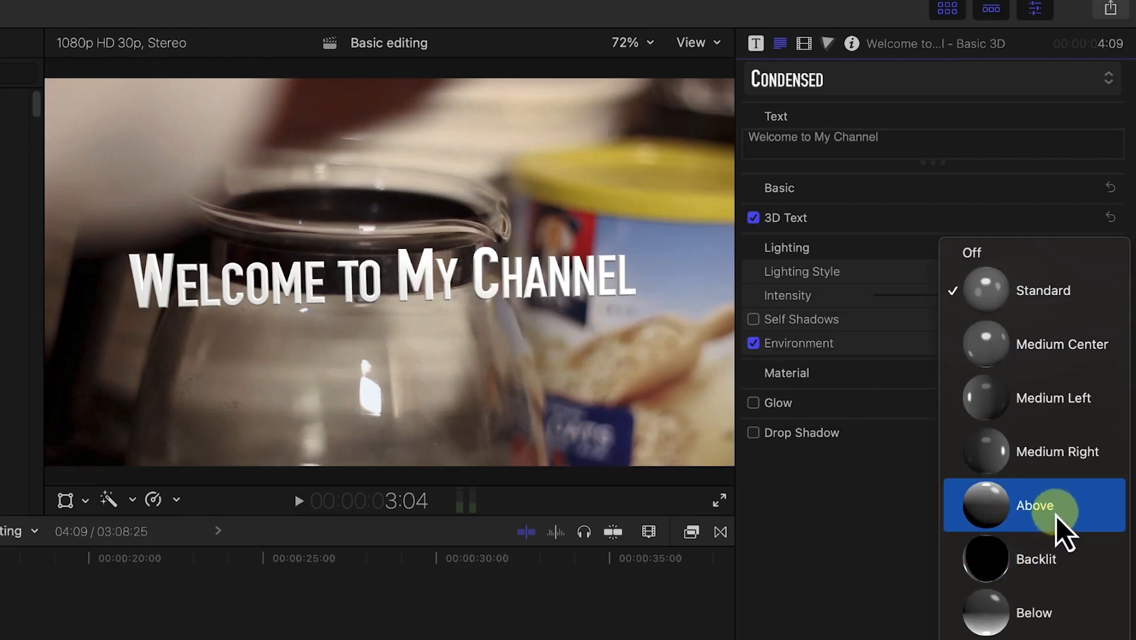
# Enable Self Shadows in the 3D title's lighting and set the shadow softness to 79
pyautogui.click(882, 535)
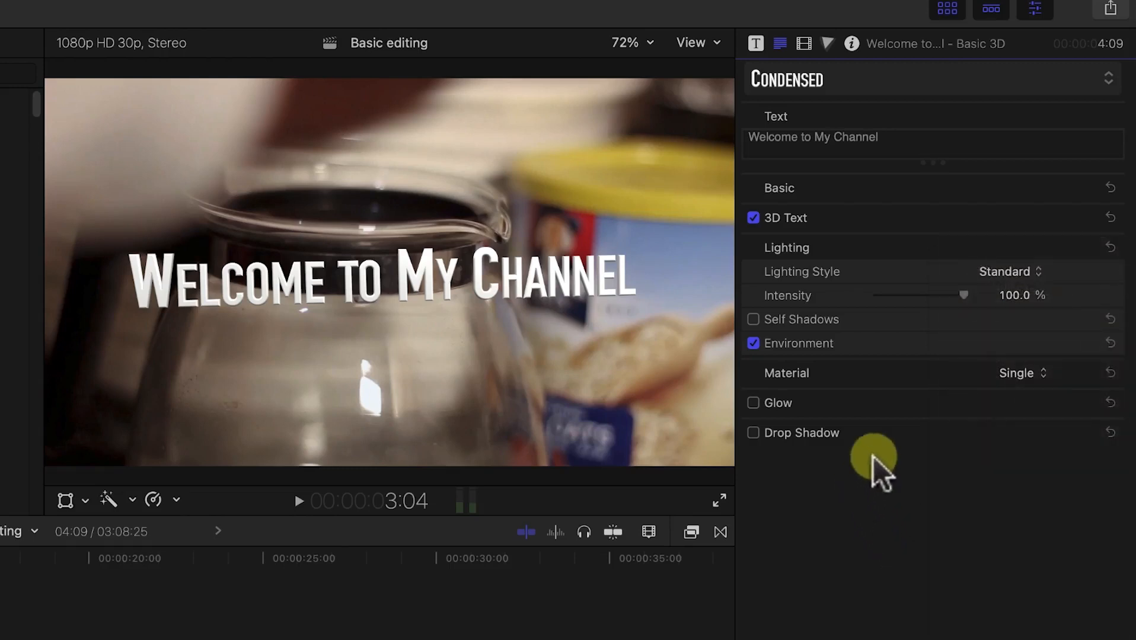
pyautogui.click(753, 320)
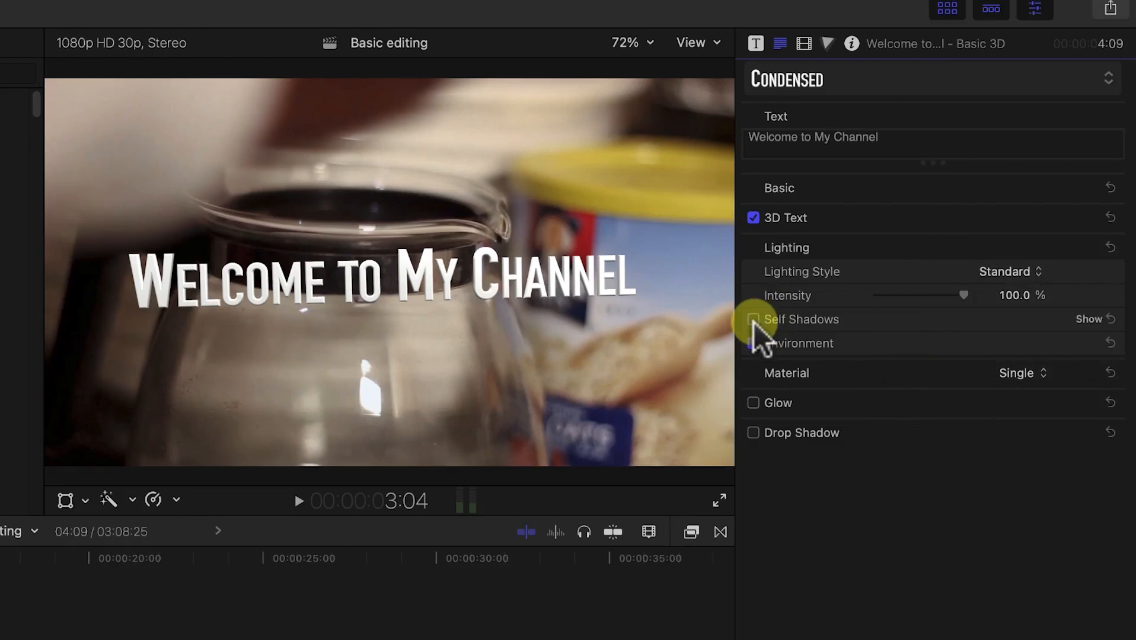
pyautogui.click(1089, 320)
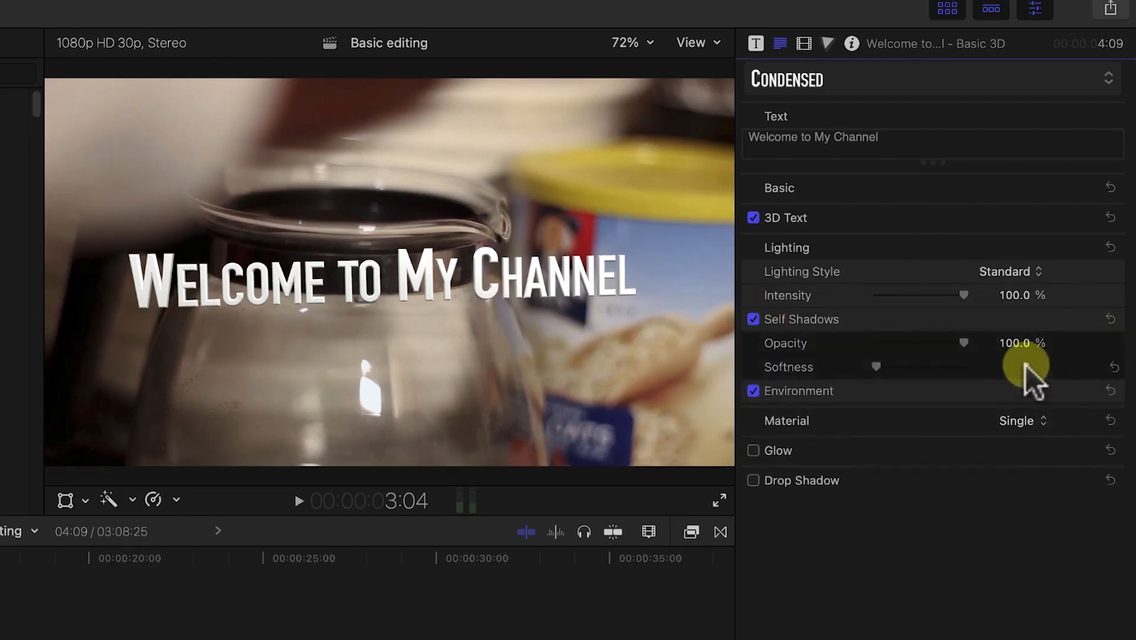
pyautogui.moveTo(964, 345); pyautogui.dragTo(895, 340)
pyautogui.moveTo(877, 379); pyautogui.dragTo(948, 371)
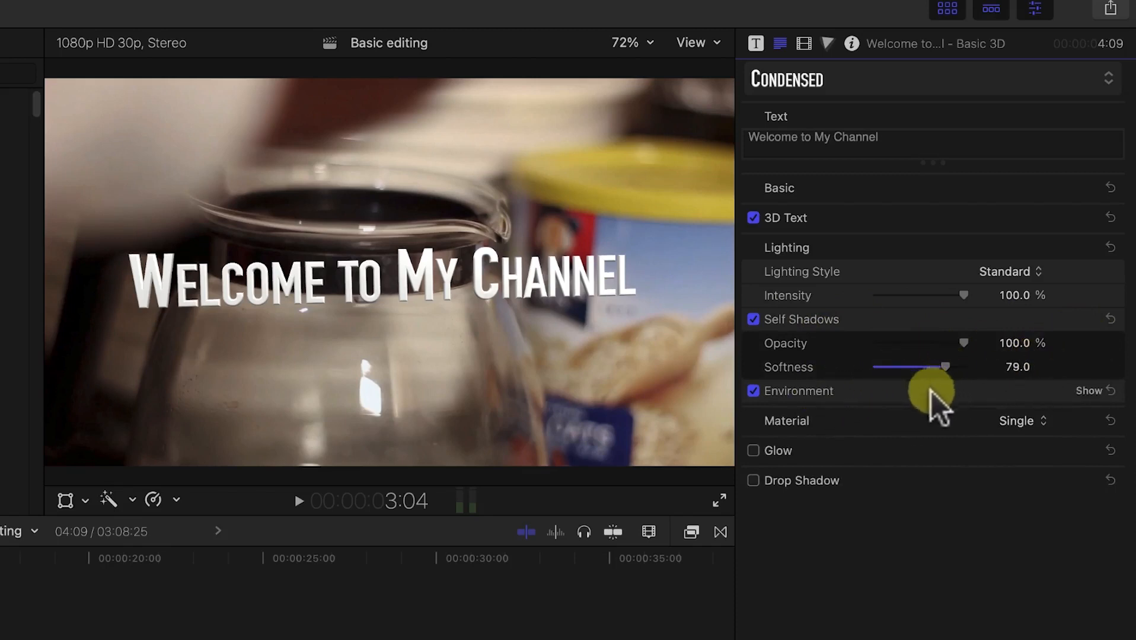
# Review the Environment lighting settings, expand the Material settings, and collapse Environment again
pyautogui.click(1087, 391)
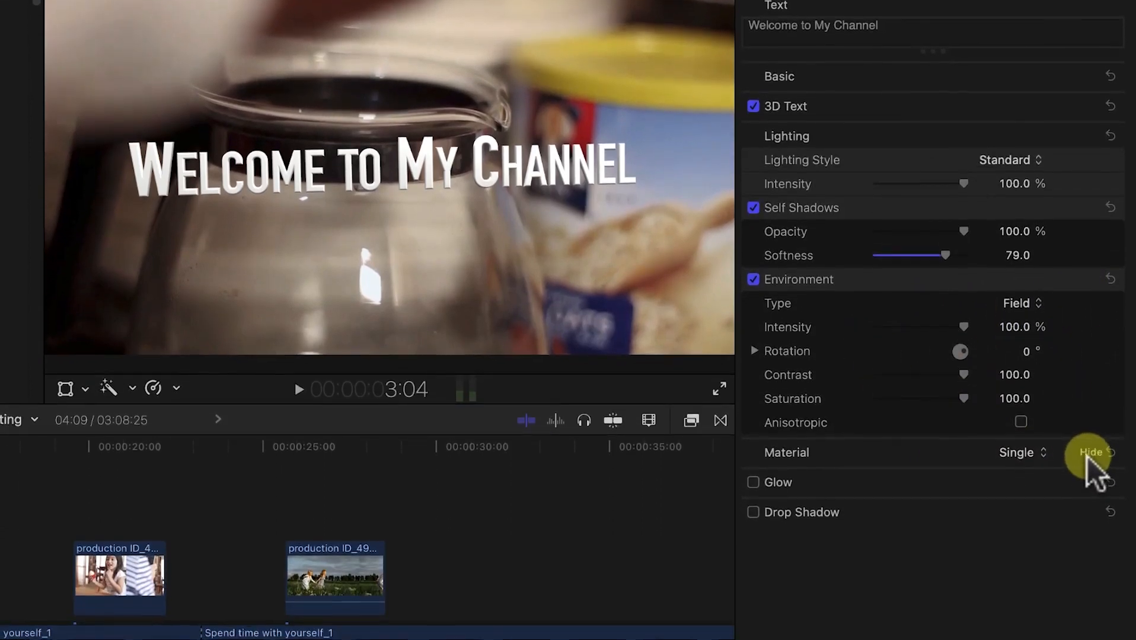
pyautogui.click(1088, 563)
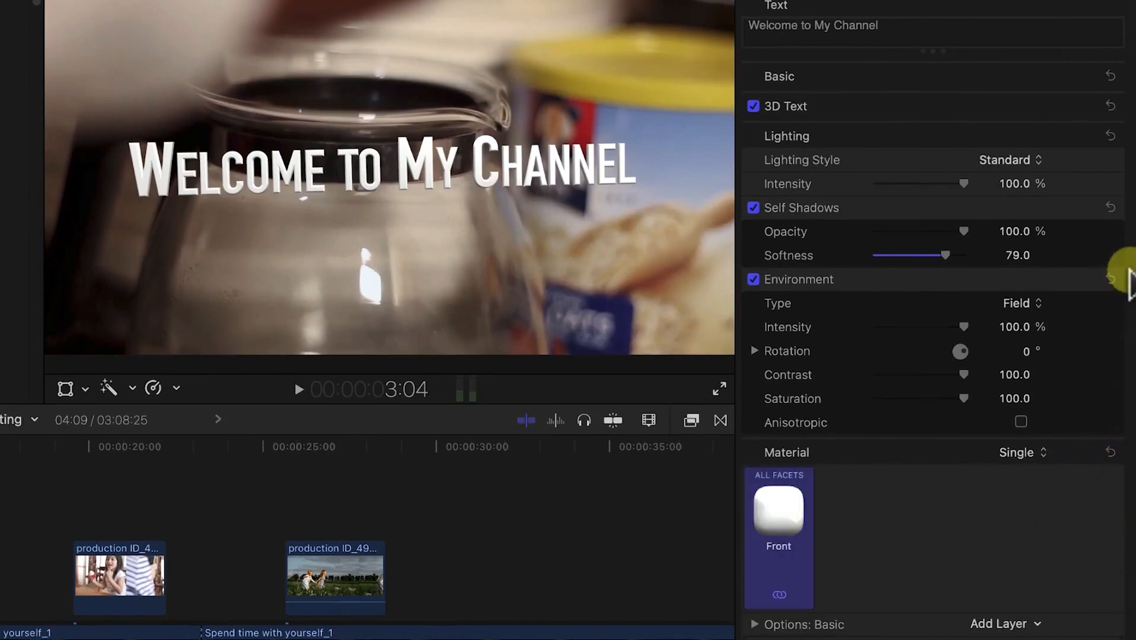
pyautogui.click(1100, 281)
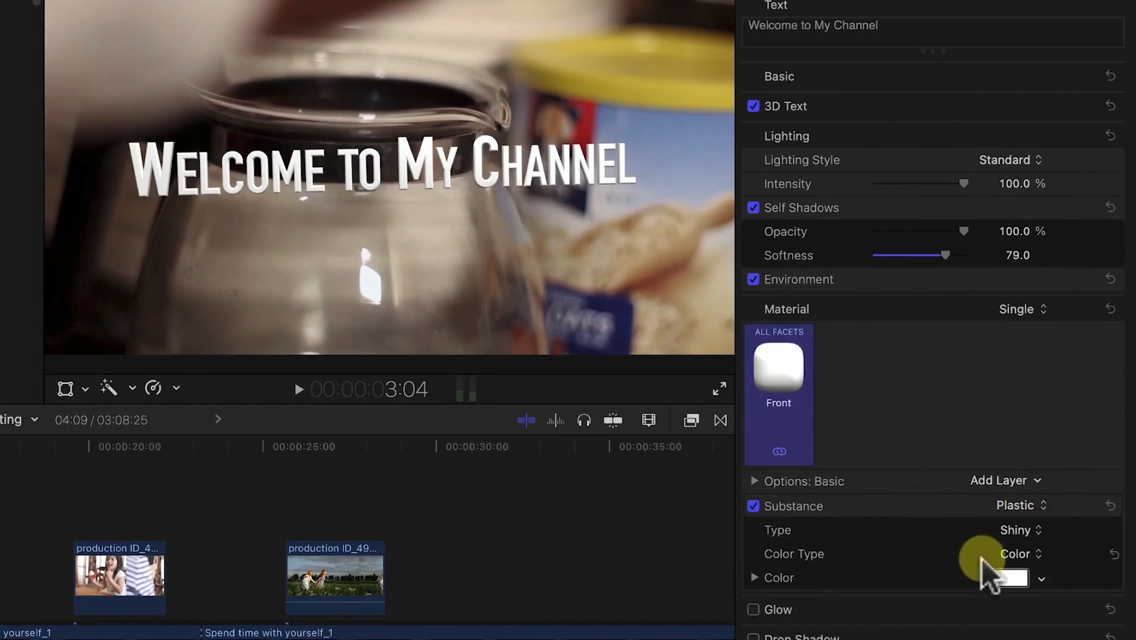
# Try the Textured type for the title's plastic material and switch it back to Shiny
pyautogui.click(1020, 531)
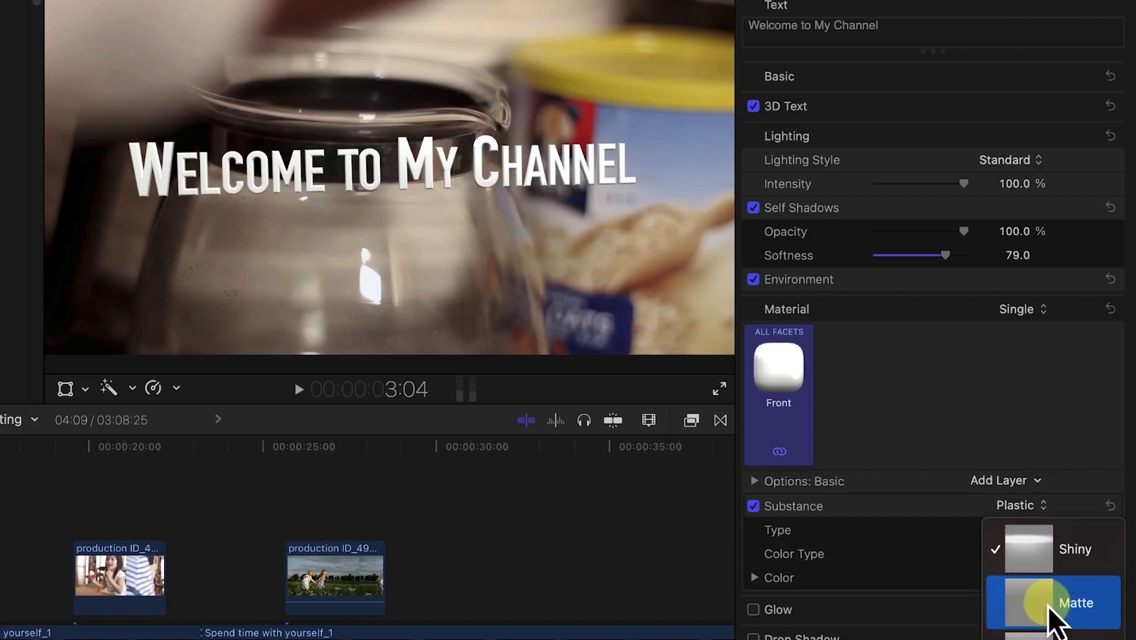
pyautogui.click(1054, 635)
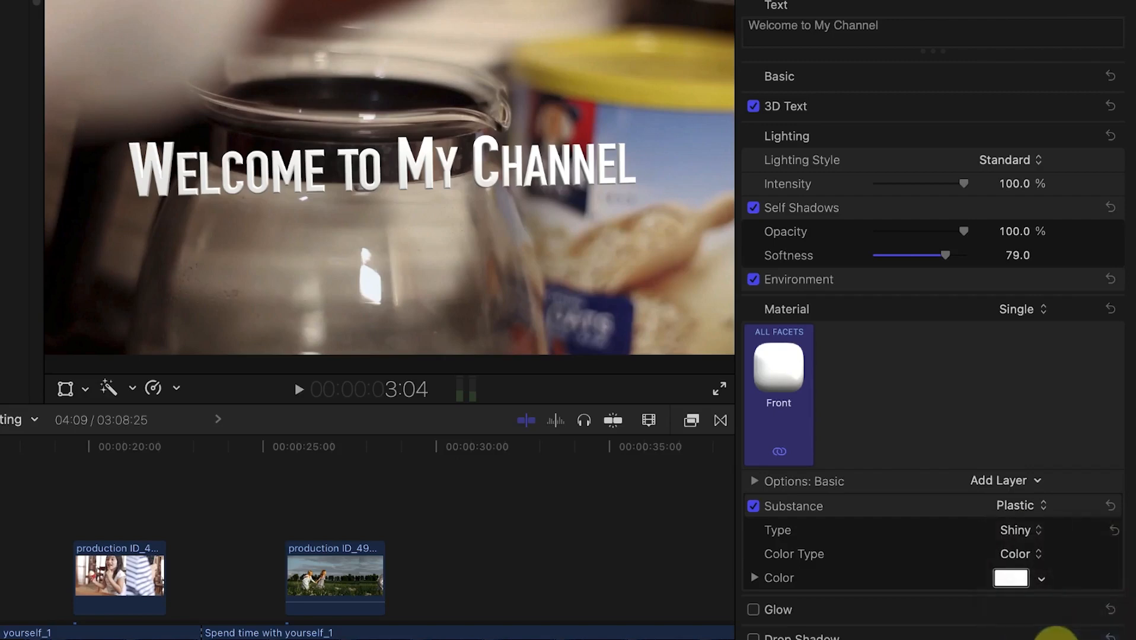
pyautogui.click(1022, 535)
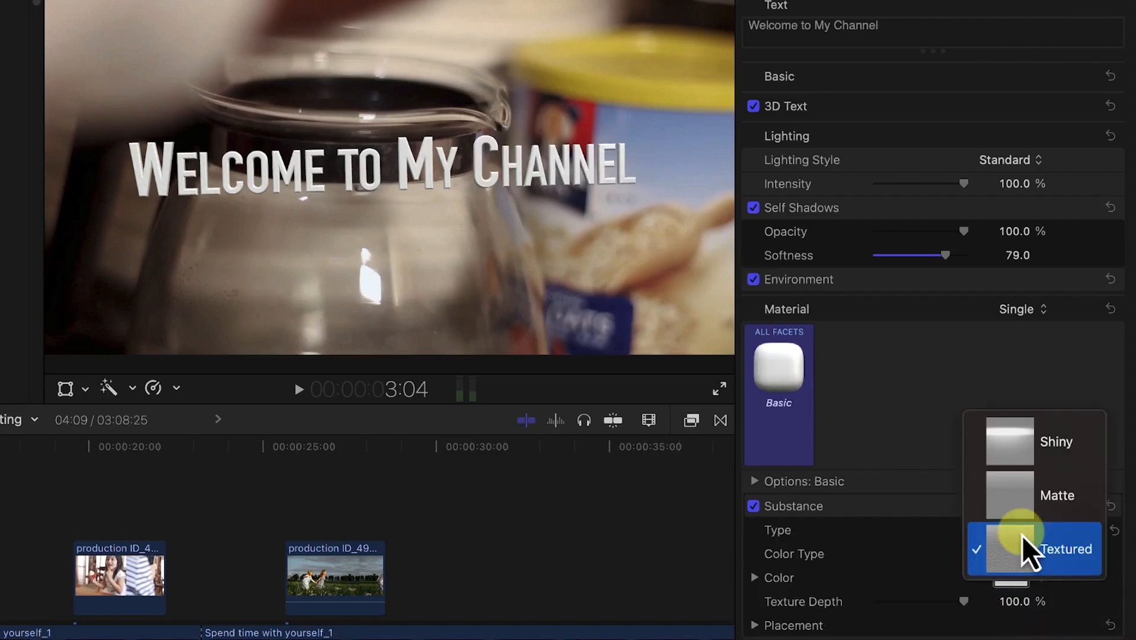
pyautogui.click(1026, 449)
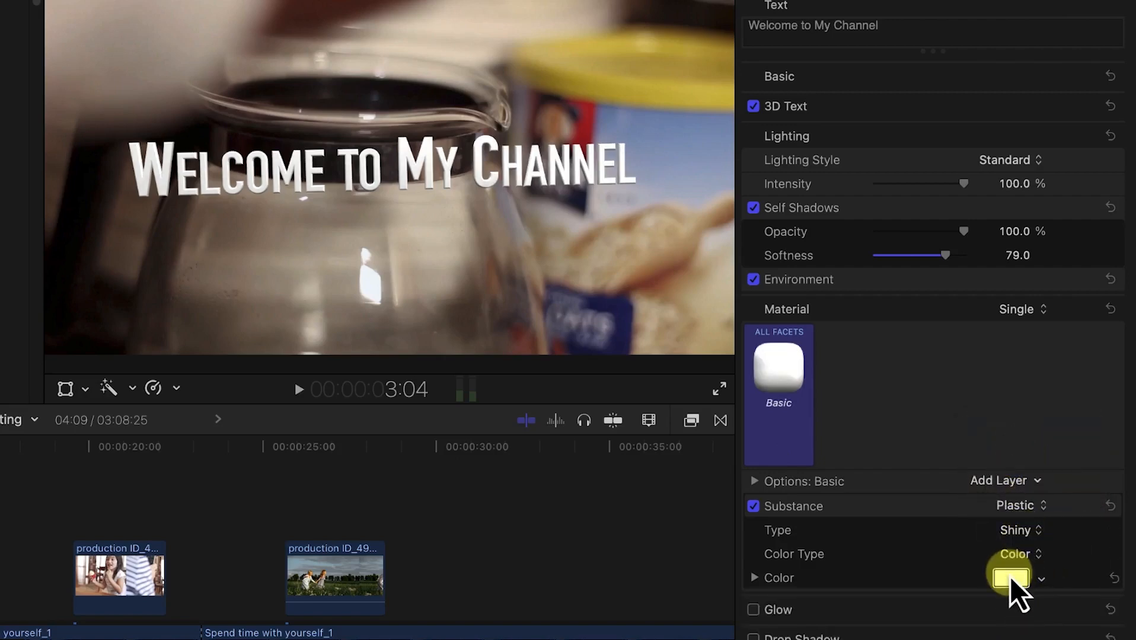
# Change the plastic material color of the "Welcome to My Channel" title to hot pink
pyautogui.click(1010, 575)
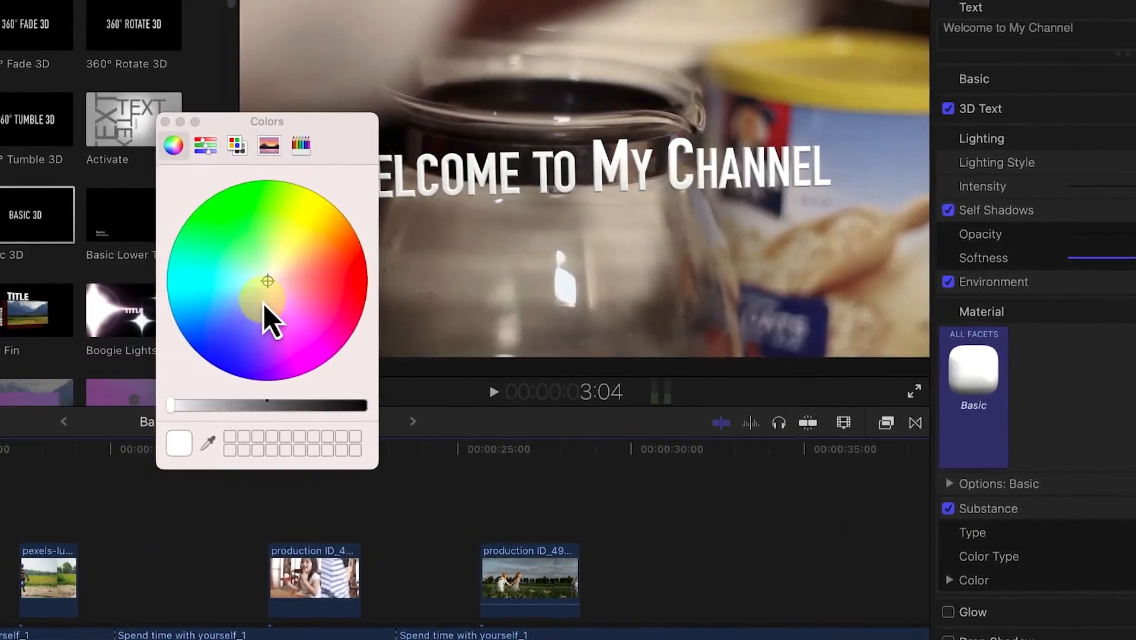
pyautogui.moveTo(267, 285); pyautogui.dragTo(223, 243)
pyautogui.moveTo(117, 347); pyautogui.dragTo(177, 405)
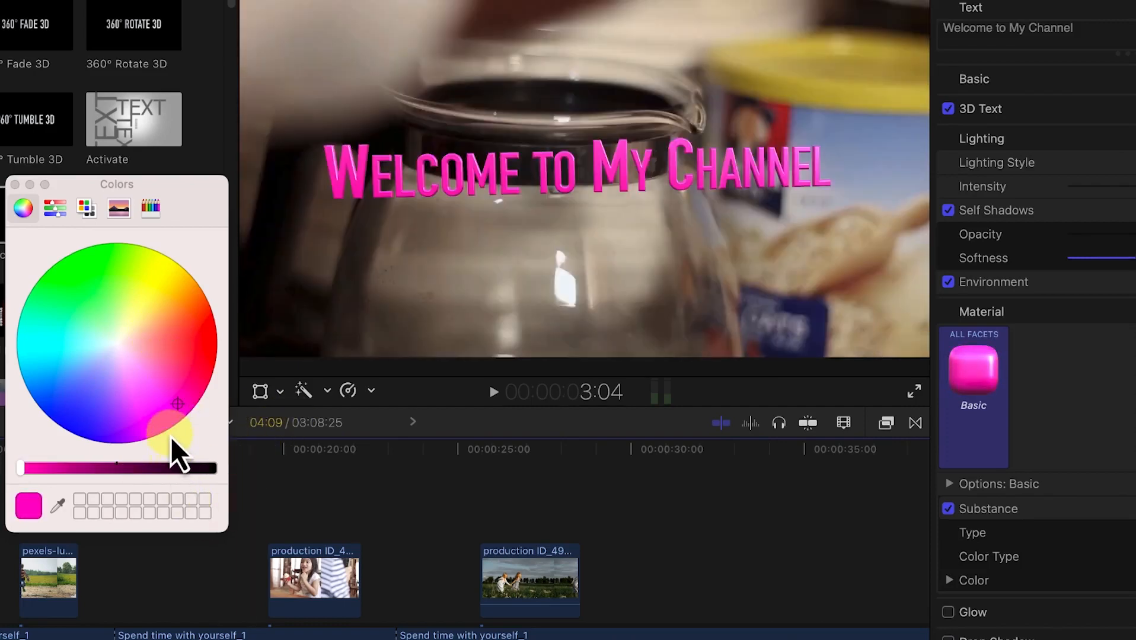
# Enable Glow for the title and expand its settings
pyautogui.click(948, 612)
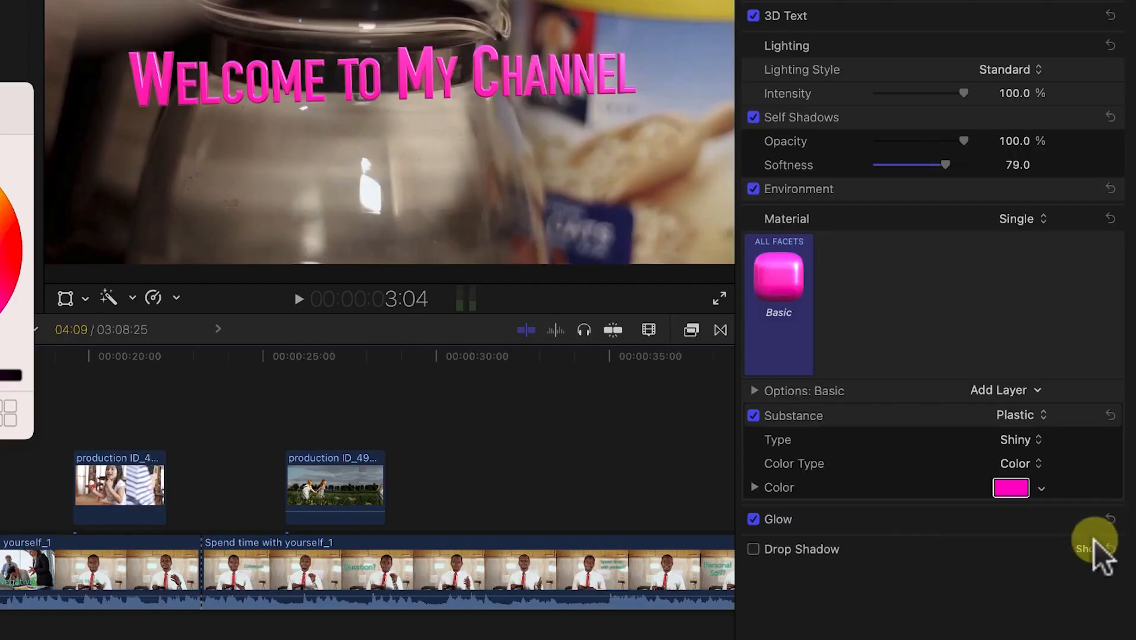
pyautogui.click(1090, 520)
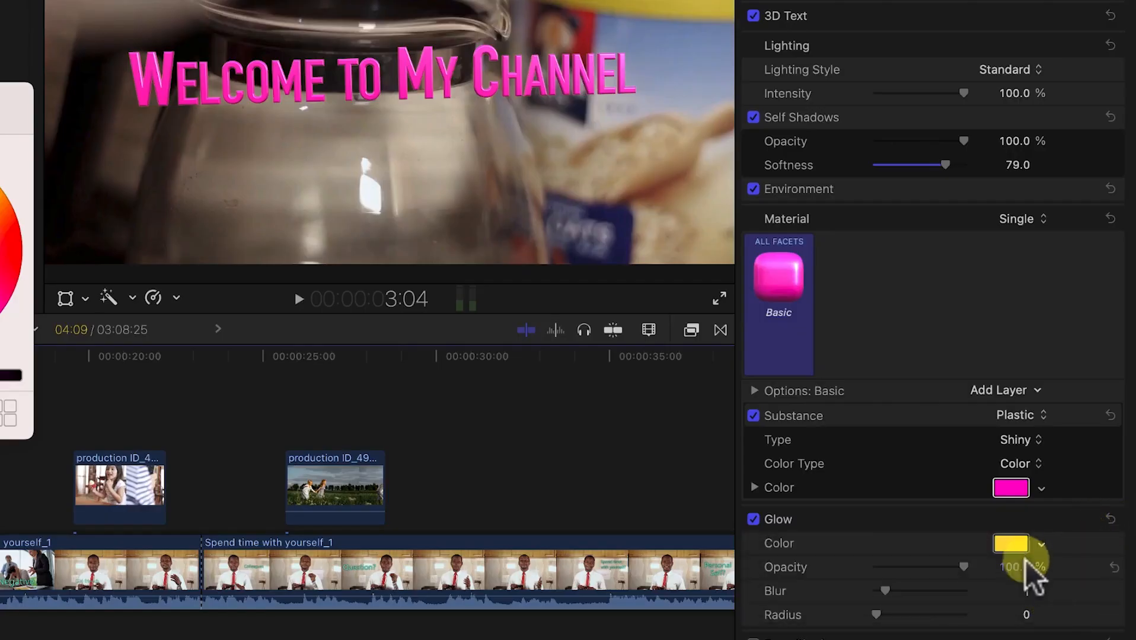
# Try a green glow with a radius of 23 and a blur of 8.28, and reset the glow settings
pyautogui.click(1021, 543)
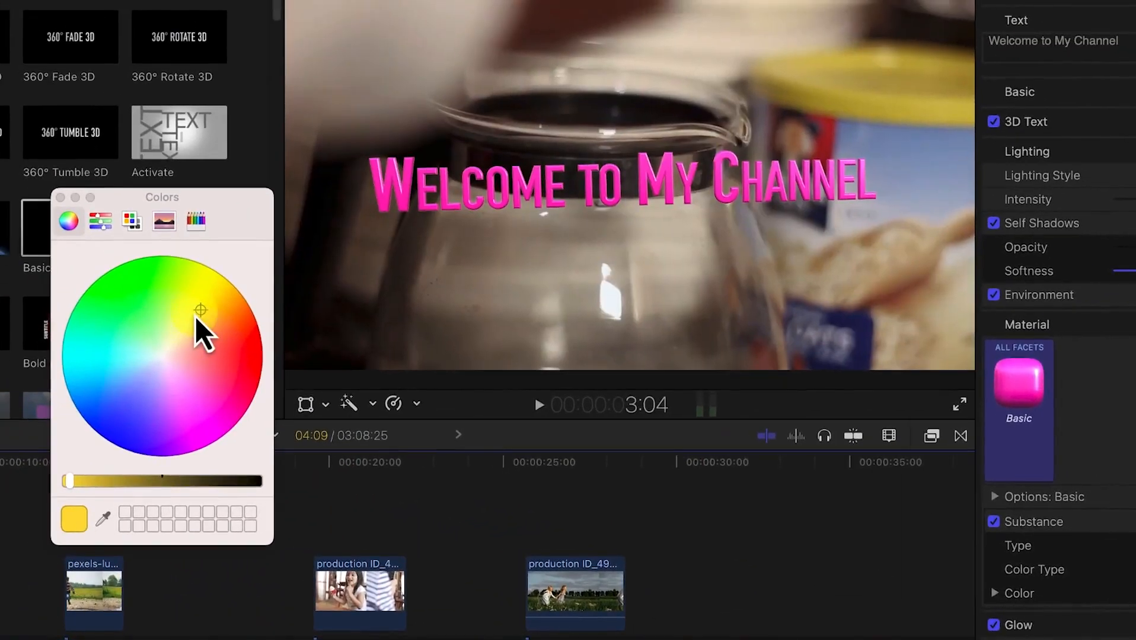
pyautogui.moveTo(196, 317)
pyautogui.mouseDown()
pyautogui.moveTo(219, 347)
pyautogui.moveTo(200, 401)
pyautogui.moveTo(198, 322)
pyautogui.mouseUp()
pyautogui.click(140, 359)
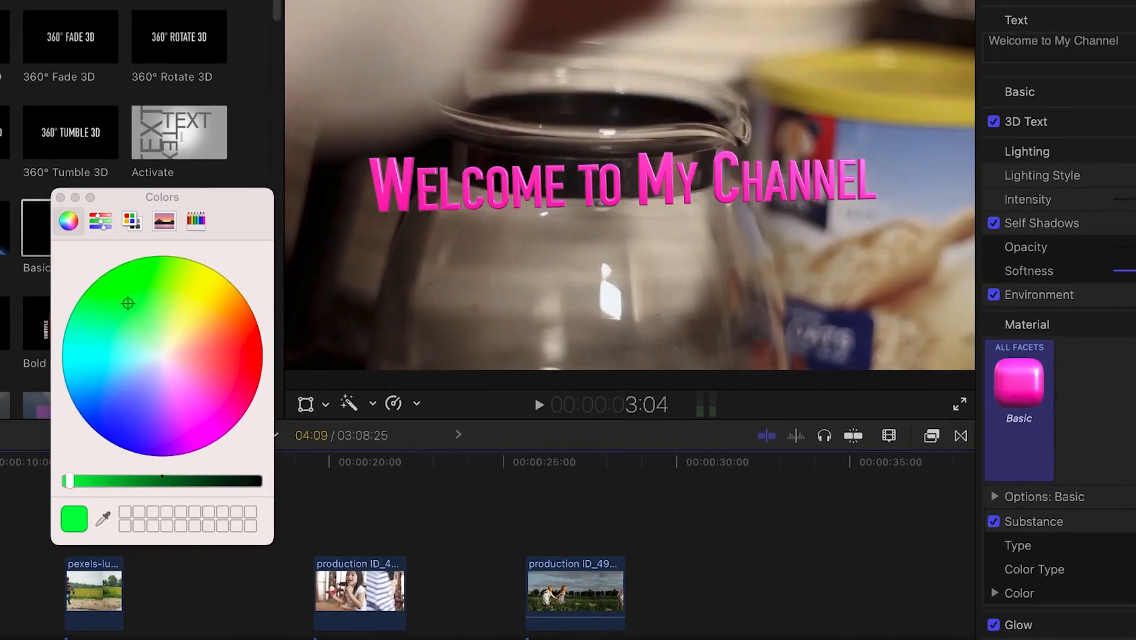
pyautogui.moveTo(1099, 628); pyautogui.dragTo(965, 580)
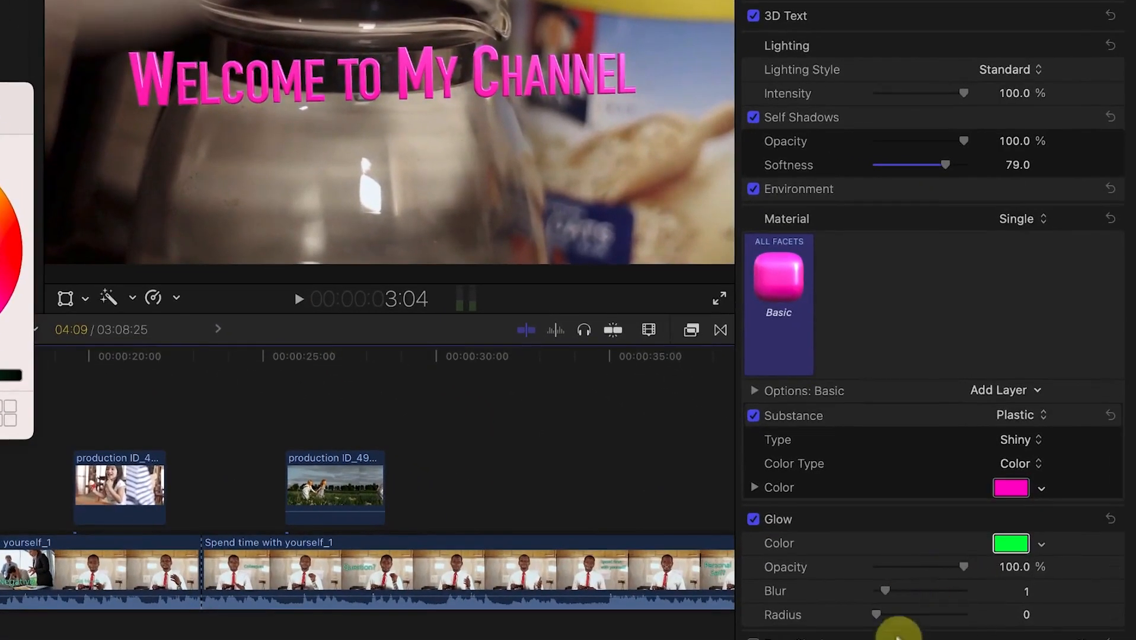
pyautogui.moveTo(877, 612); pyautogui.dragTo(907, 632)
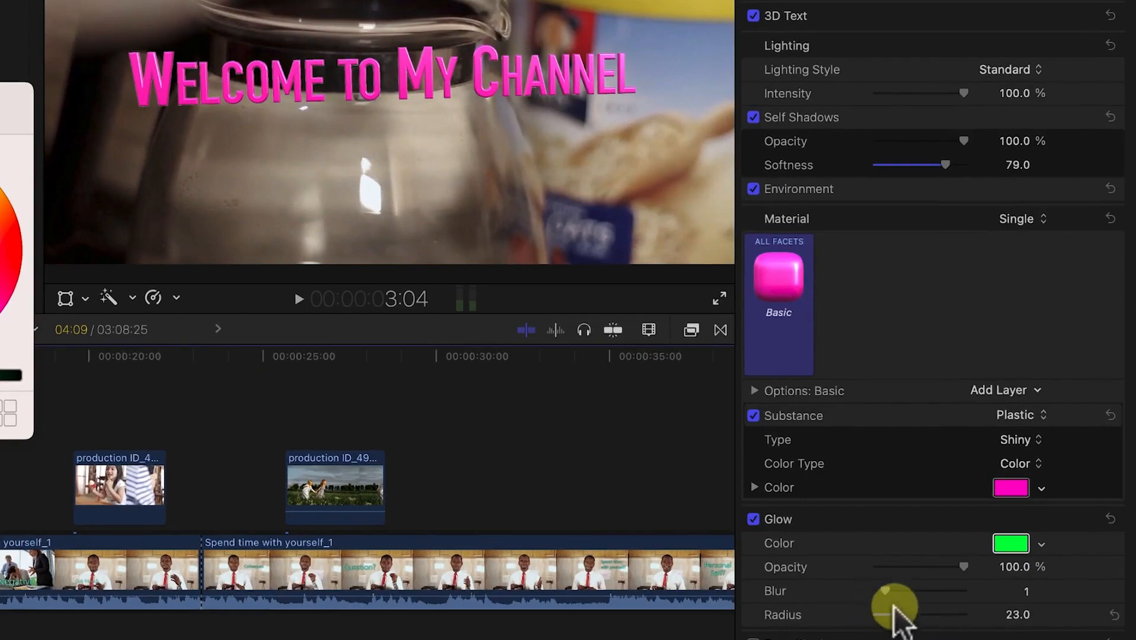
pyautogui.moveTo(885, 592); pyautogui.dragTo(948, 591)
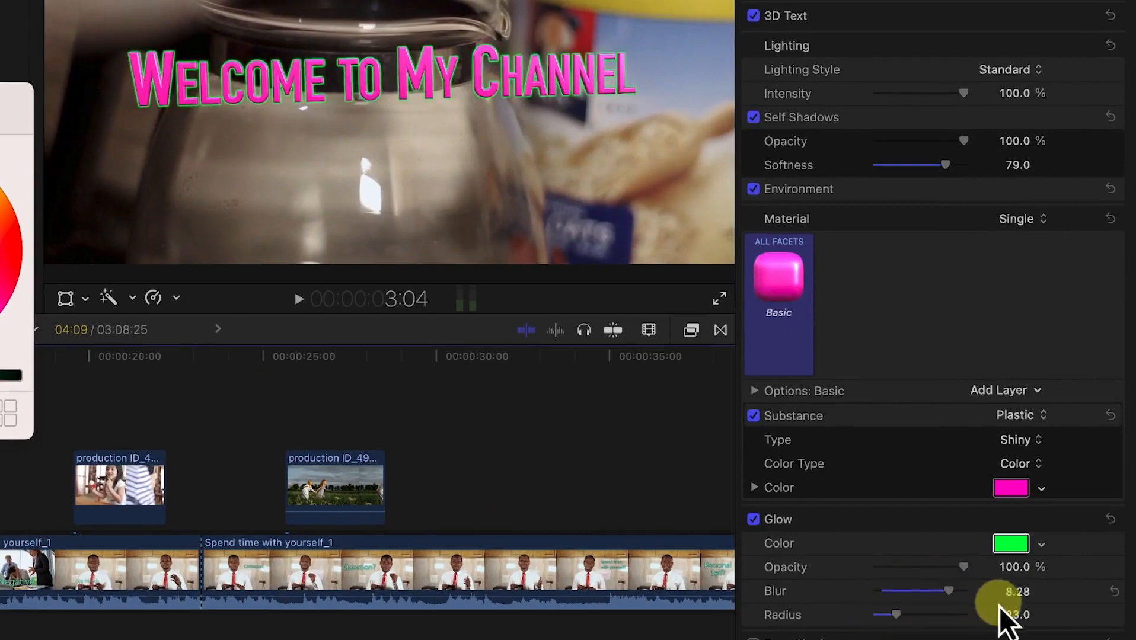
pyautogui.click(1110, 518)
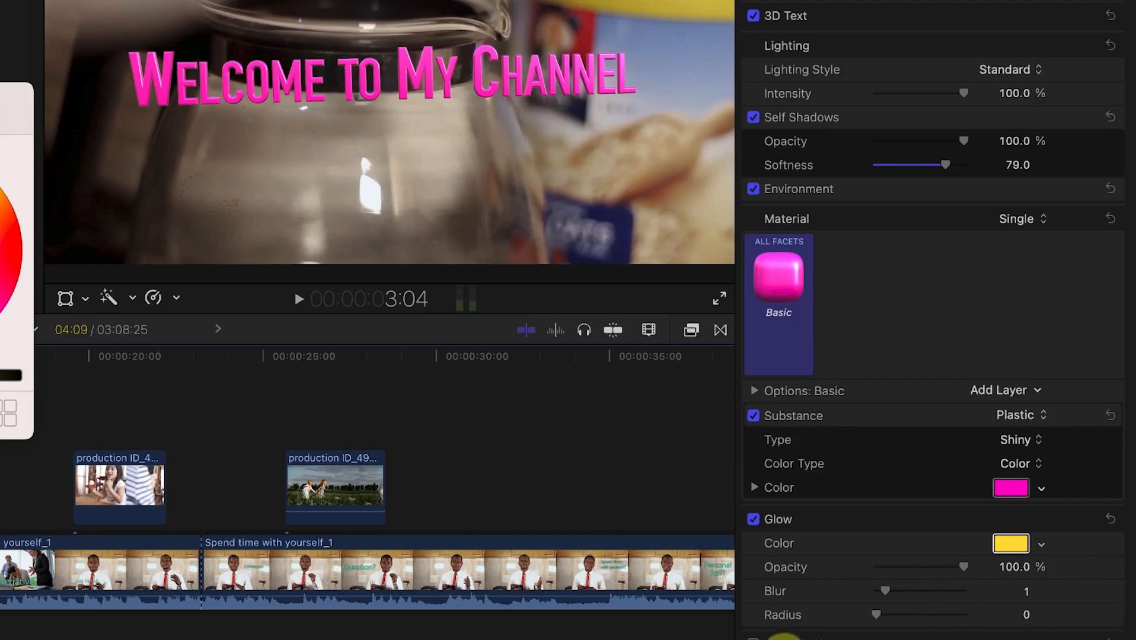
# Enable Drop Shadow for the title and expand its settings
pyautogui.click(756, 639)
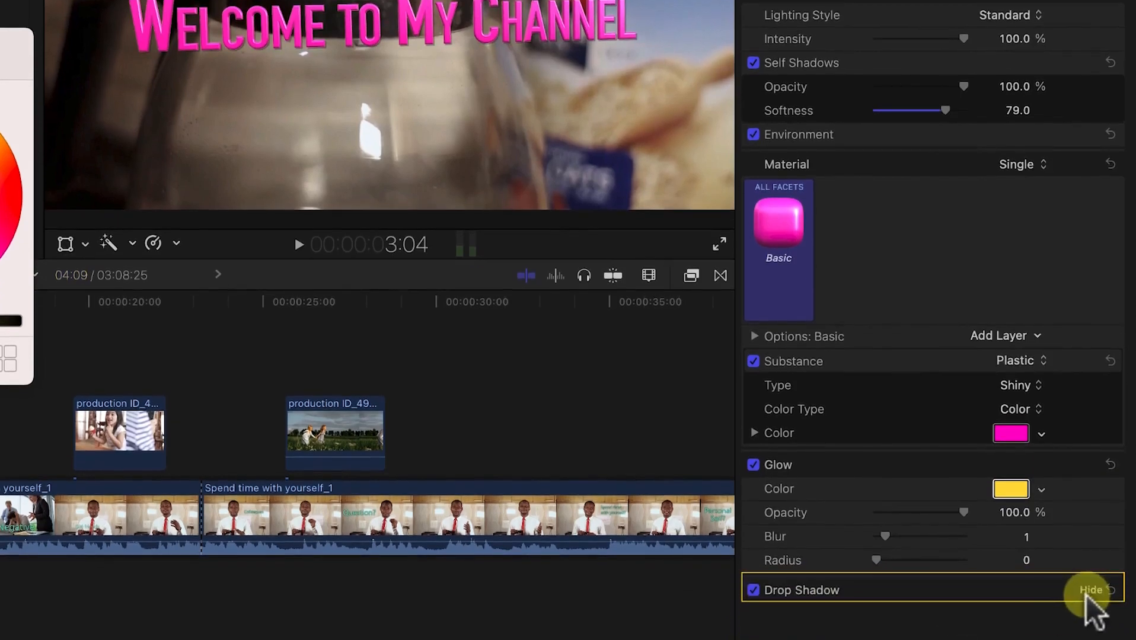
pyautogui.click(1089, 591)
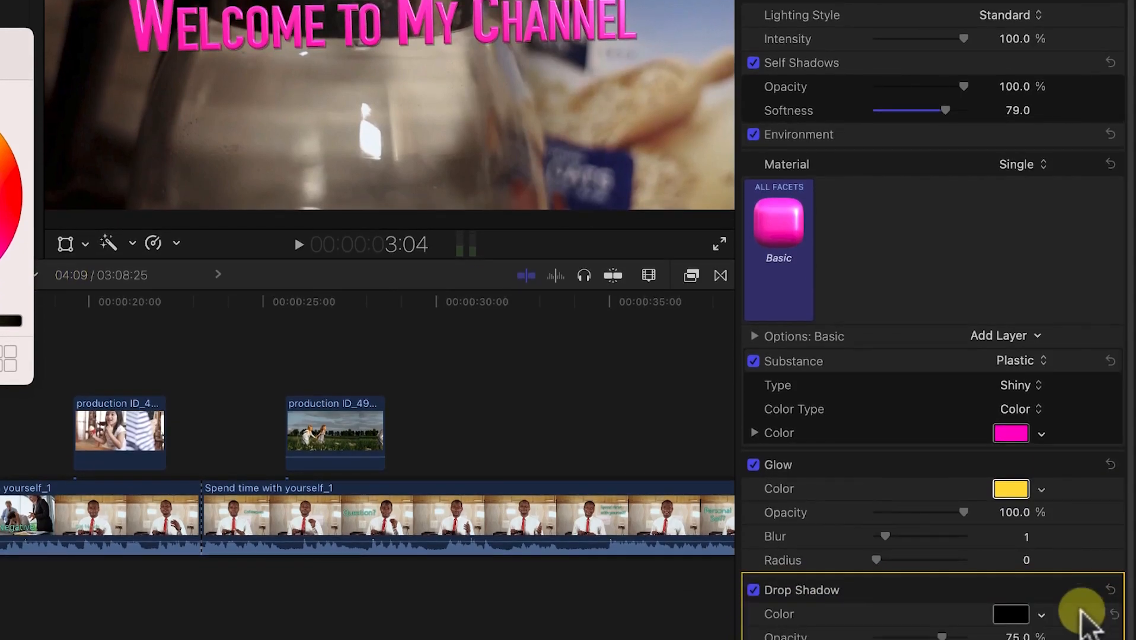
# Try to change the drop shadow color from the color wheel, brightening it and picking green
pyautogui.click(1011, 614)
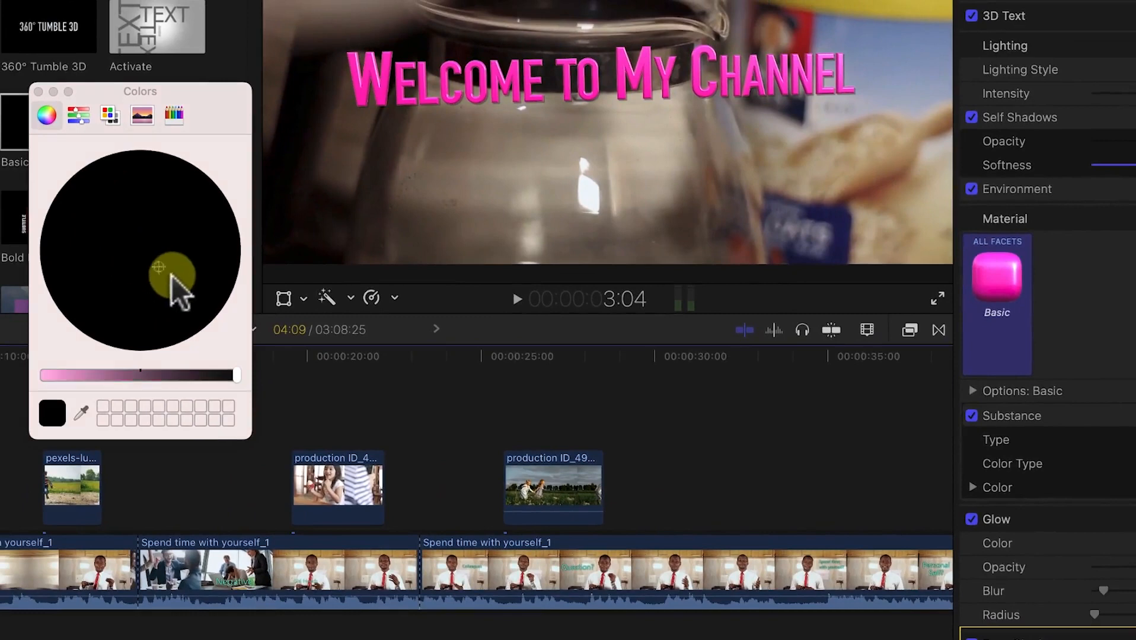
pyautogui.click(172, 275)
pyautogui.moveTo(119, 375); pyautogui.dragTo(59, 375)
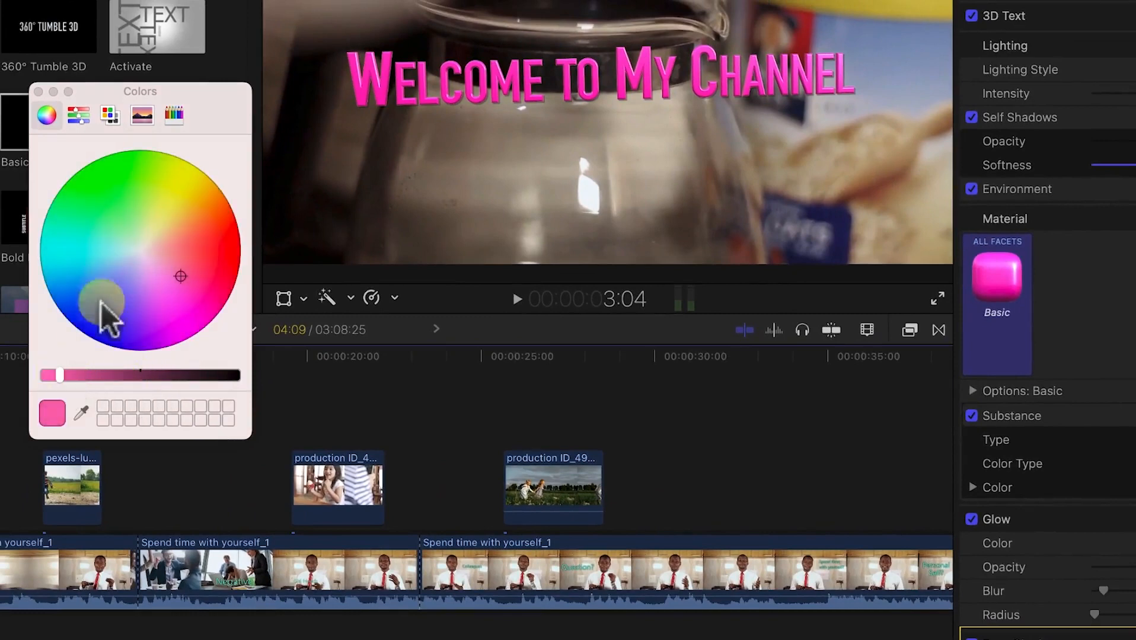
pyautogui.moveTo(177, 280); pyautogui.dragTo(131, 211)
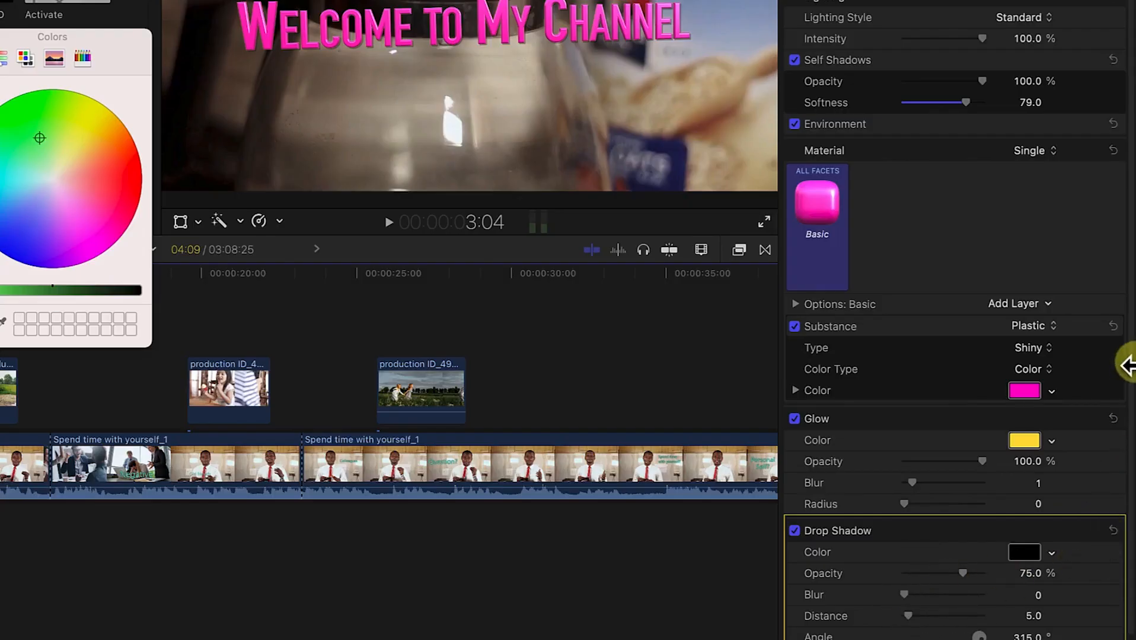
# Try a drop shadow distance of 55 together with a light red shadow color
pyautogui.scroll(-1, 1127, 355)
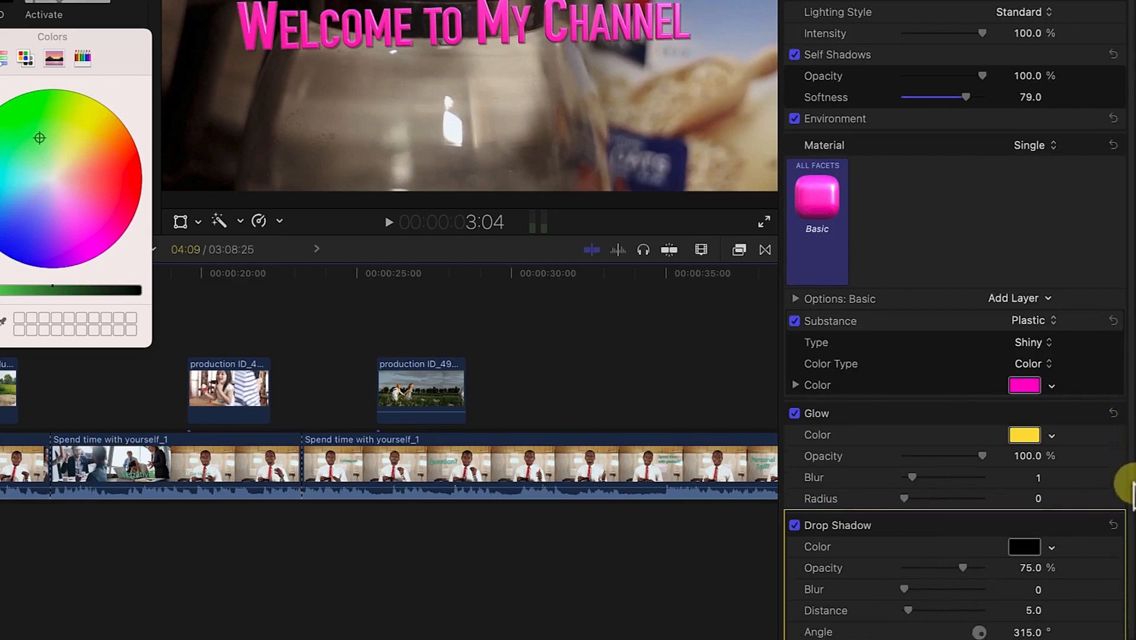
pyautogui.moveTo(908, 611); pyautogui.dragTo(946, 600)
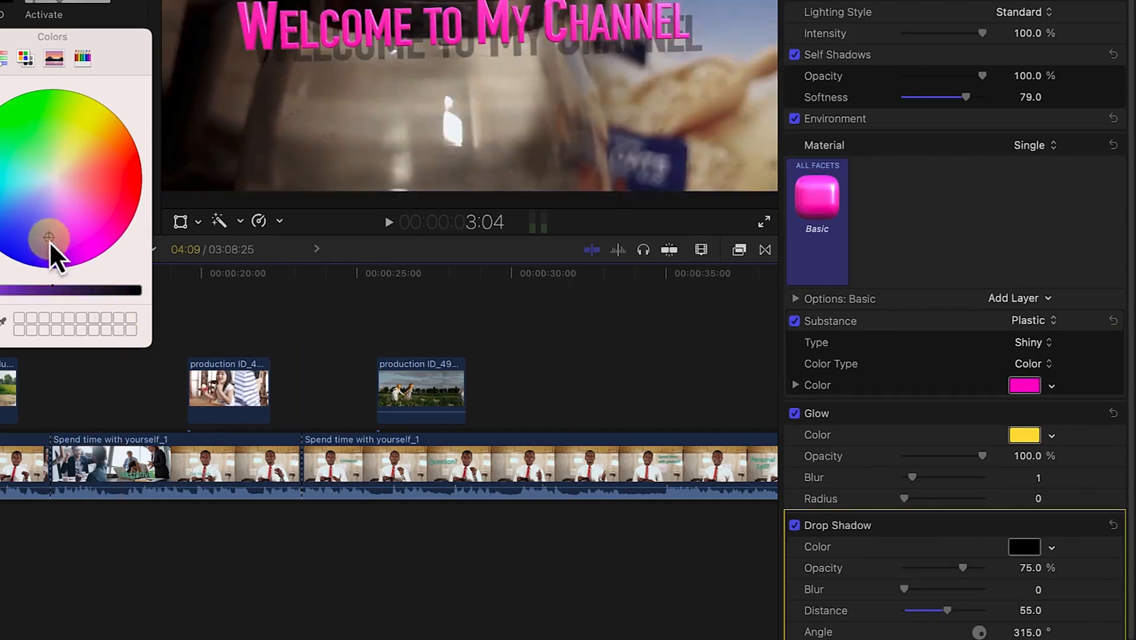
pyautogui.moveTo(105, 197); pyautogui.dragTo(94, 185)
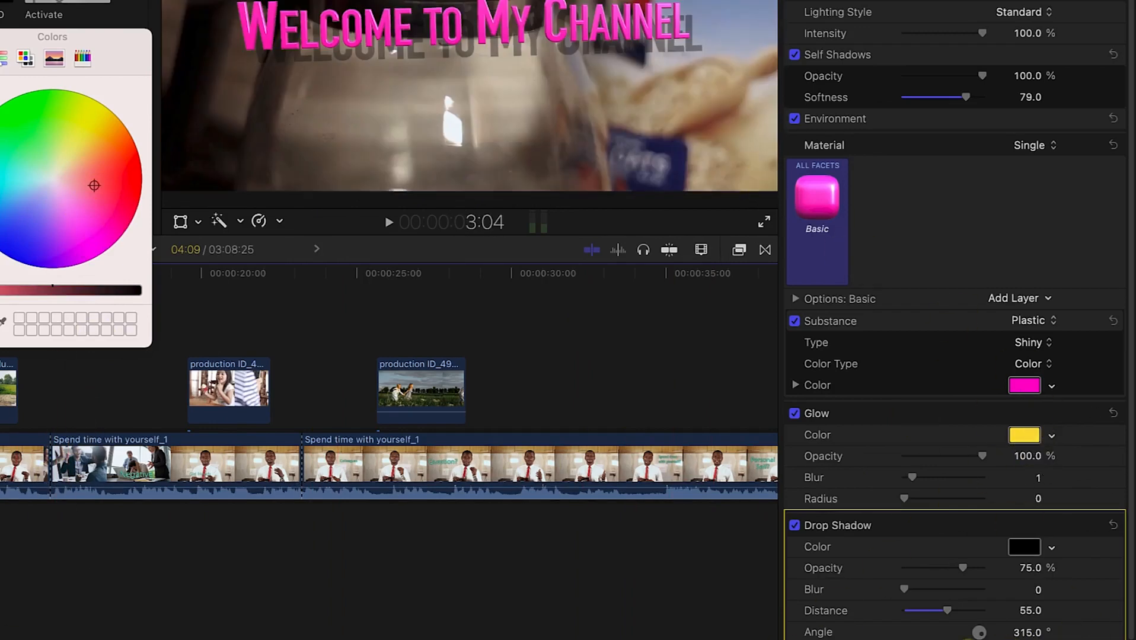
# Set the drop shadow distance to 14 and its angle to 232.9°, and close the color picker
pyautogui.moveTo(946, 612); pyautogui.dragTo(911, 611)
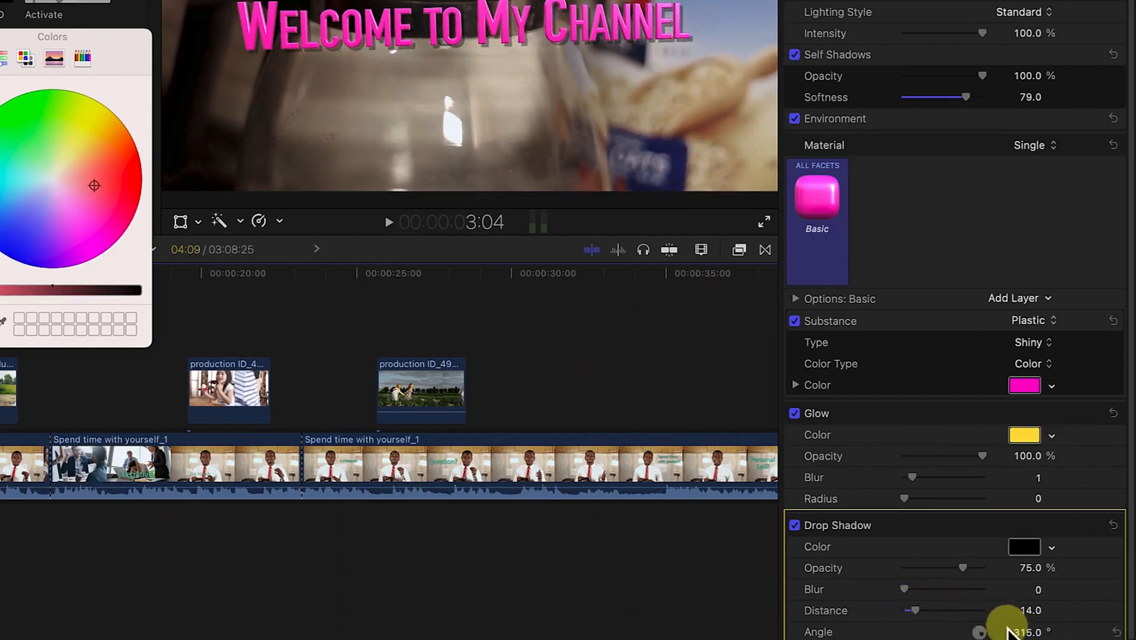
pyautogui.moveTo(1013, 635); pyautogui.dragTo(943, 639)
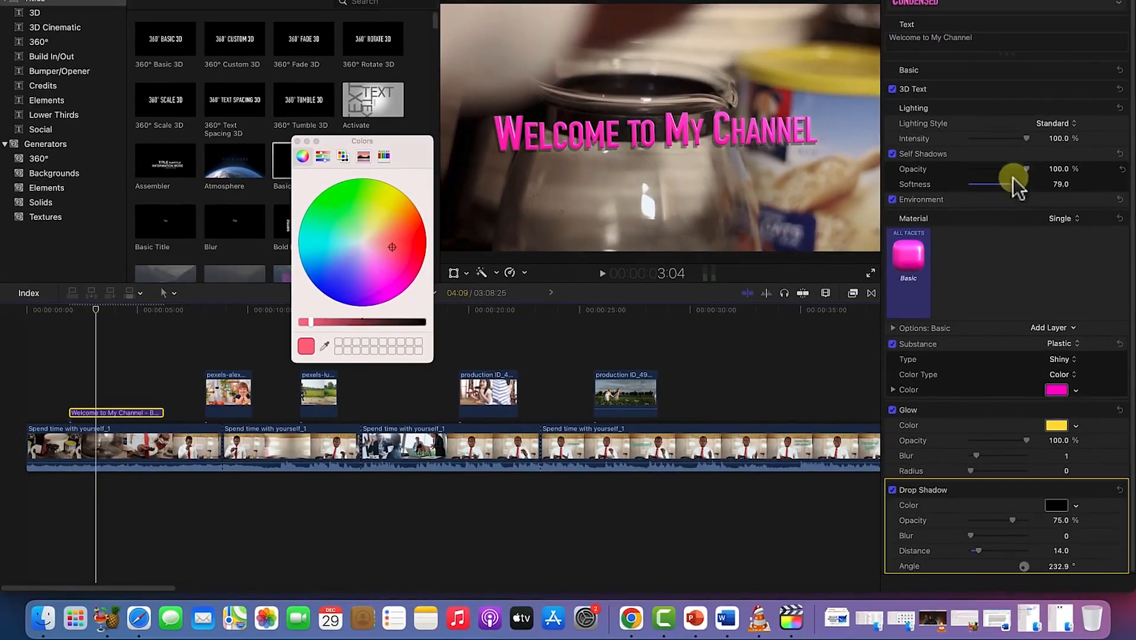
pyautogui.click(298, 141)
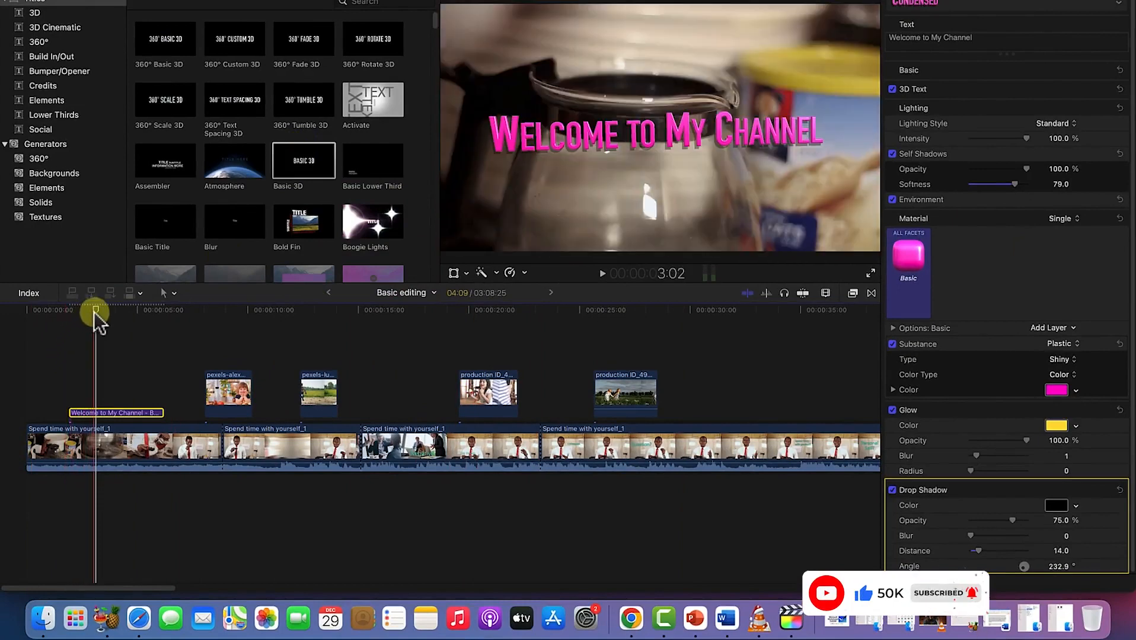
# Play back the title from about 1:09 on the timeline, before the title starts, and stop after it ends
pyautogui.moveTo(93, 310); pyautogui.dragTo(56, 337)
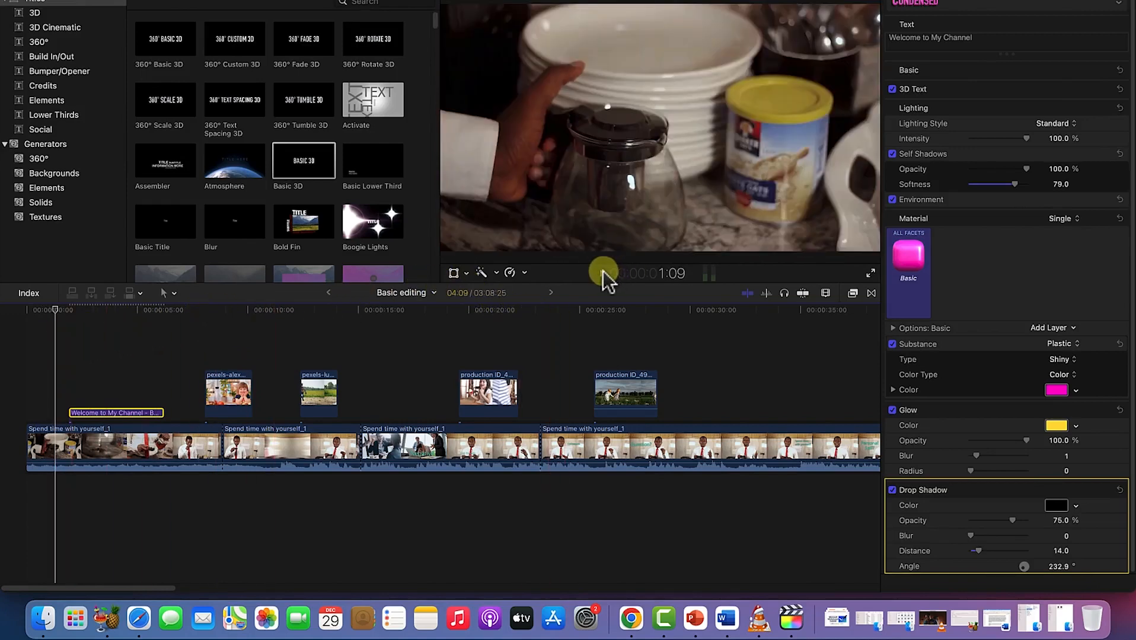
pyautogui.click(602, 273)
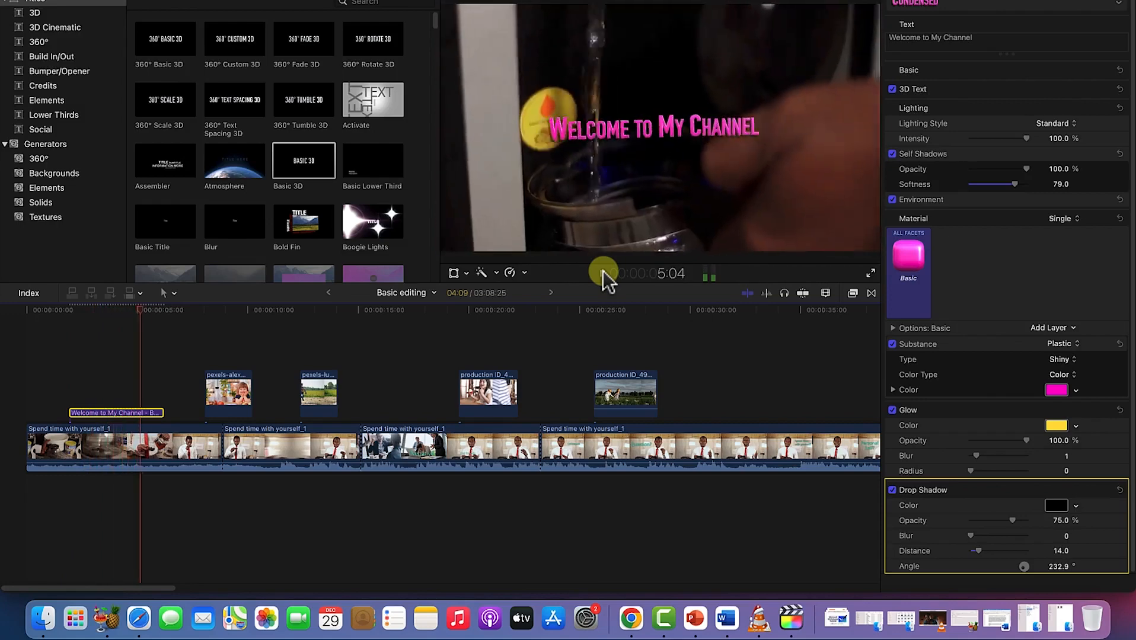
pyautogui.click(599, 275)
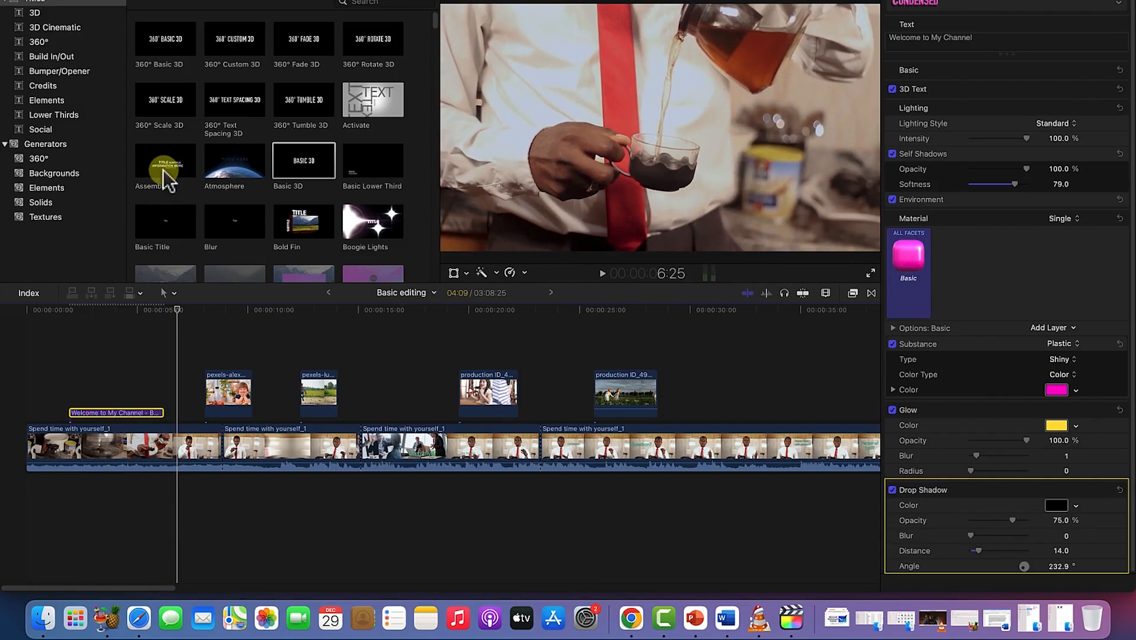
# Look through the title templates in the Build In/Out, Elements, Social and Credits categories
pyautogui.click(60, 70)
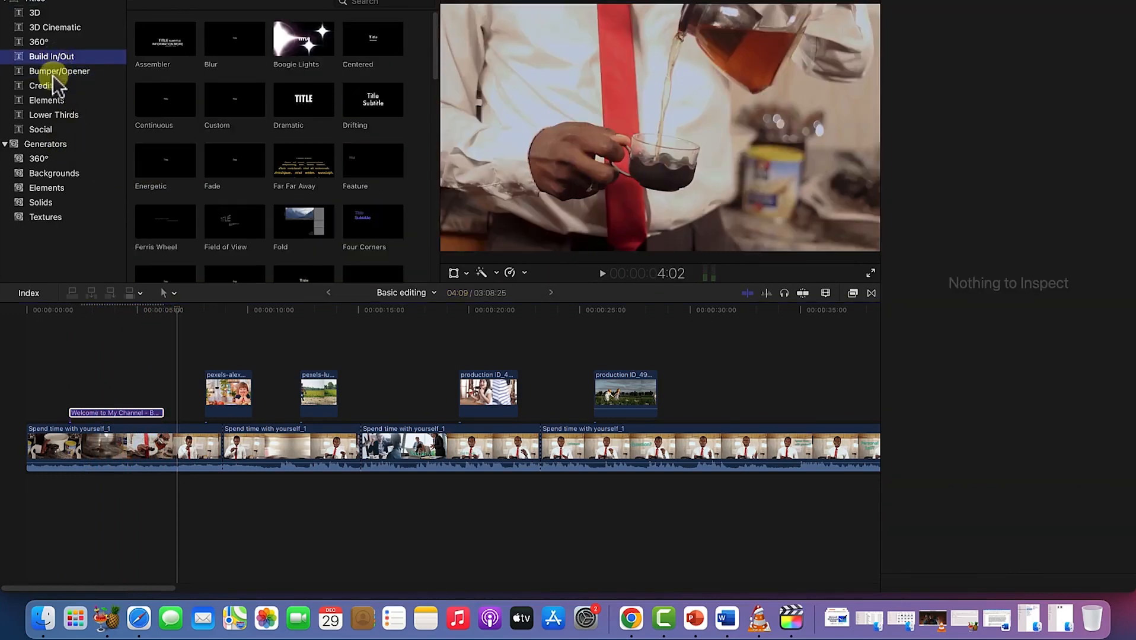
pyautogui.click(52, 86)
pyautogui.click(62, 104)
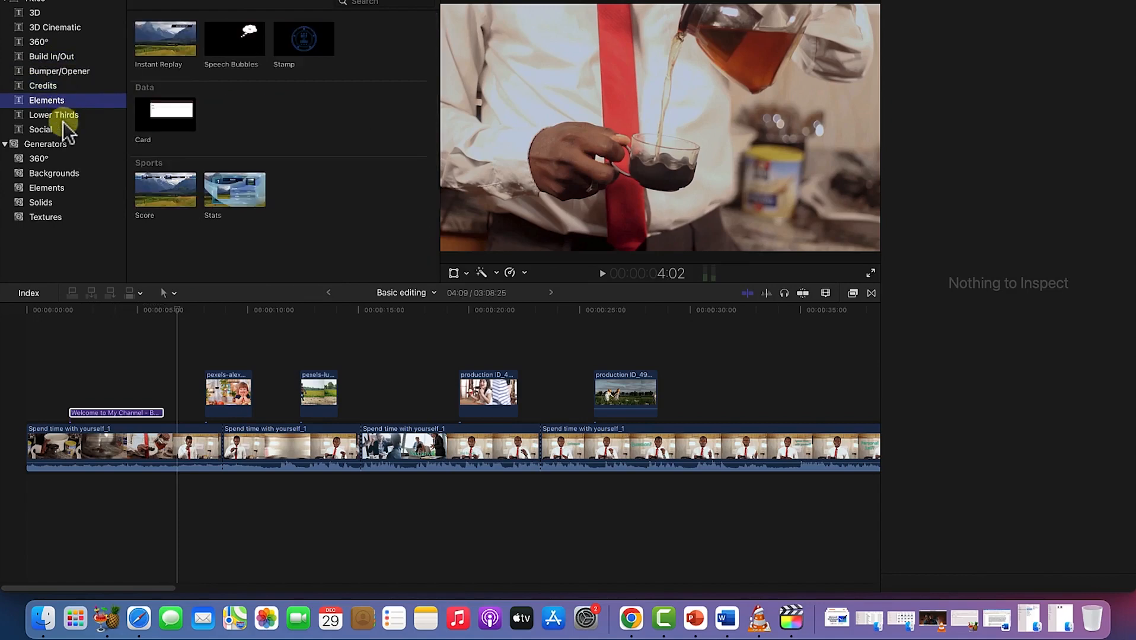
pyautogui.click(64, 131)
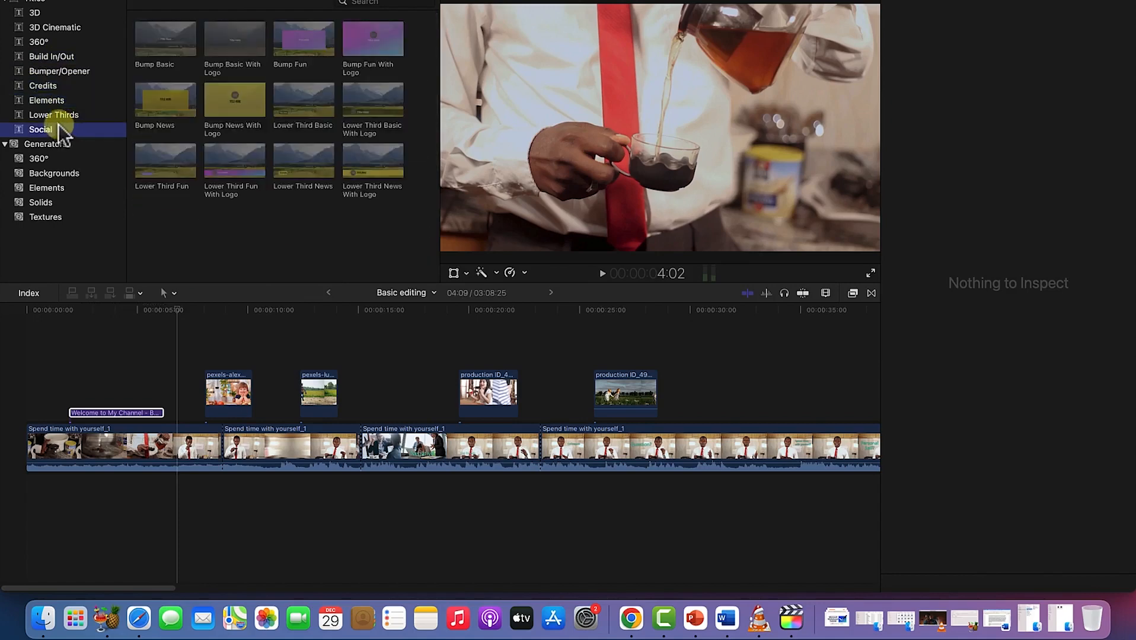
pyautogui.click(58, 87)
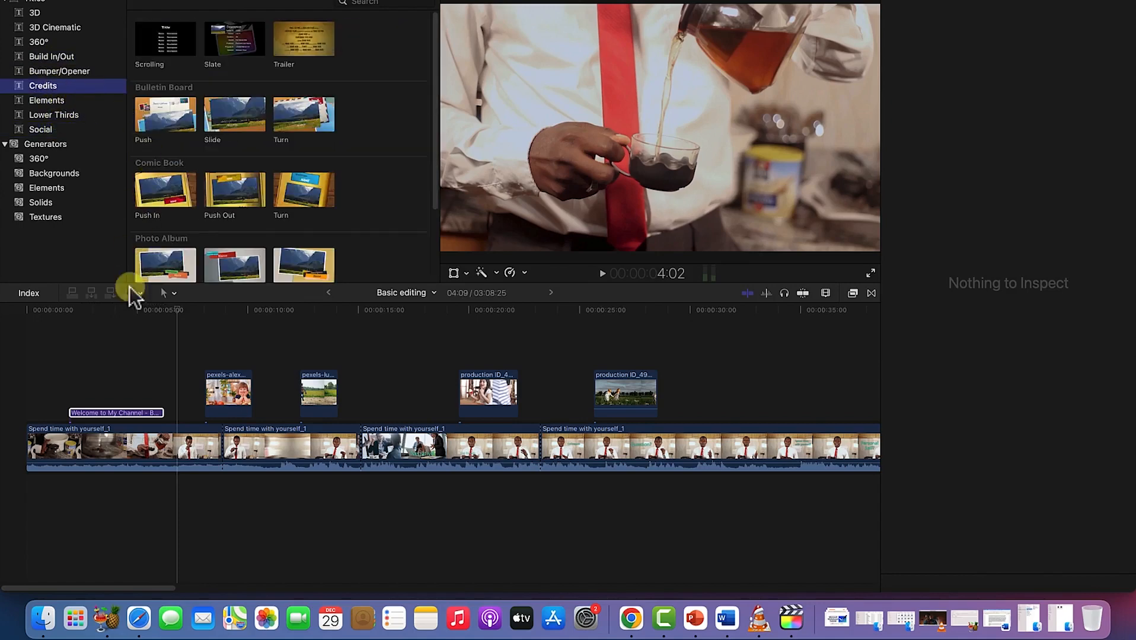
pyautogui.moveTo(179, 309); pyautogui.dragTo(119, 312)
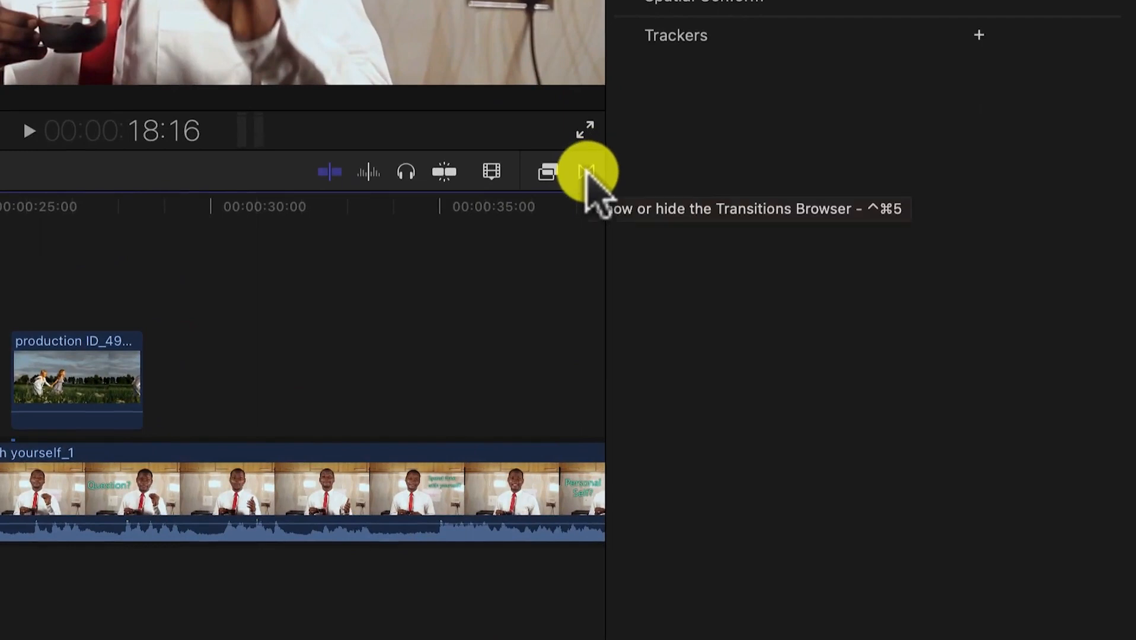
# Open the Transitions Browser and look through the 360°, Blurs, Dissolves and Lights categories, ending on all transitions
pyautogui.click(588, 172)
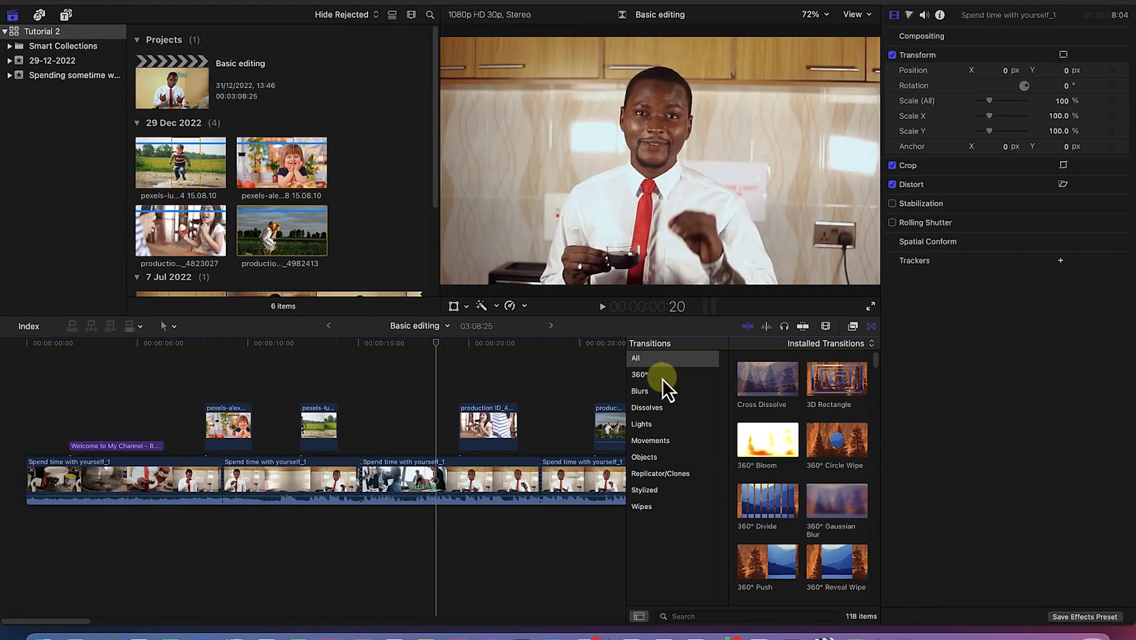
pyautogui.click(661, 377)
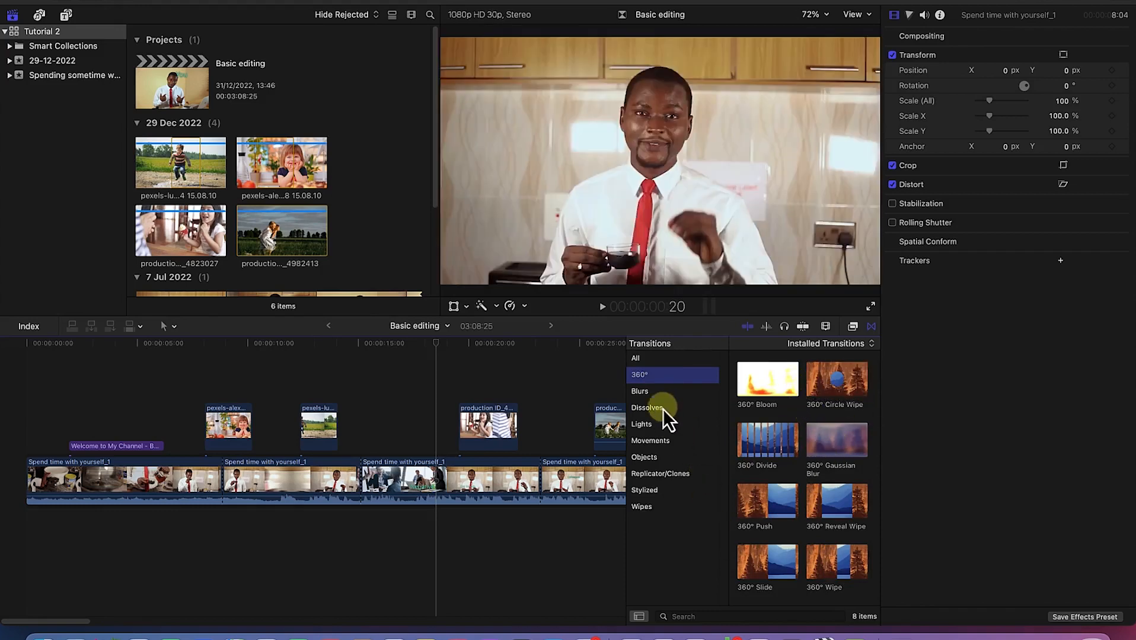
pyautogui.click(656, 393)
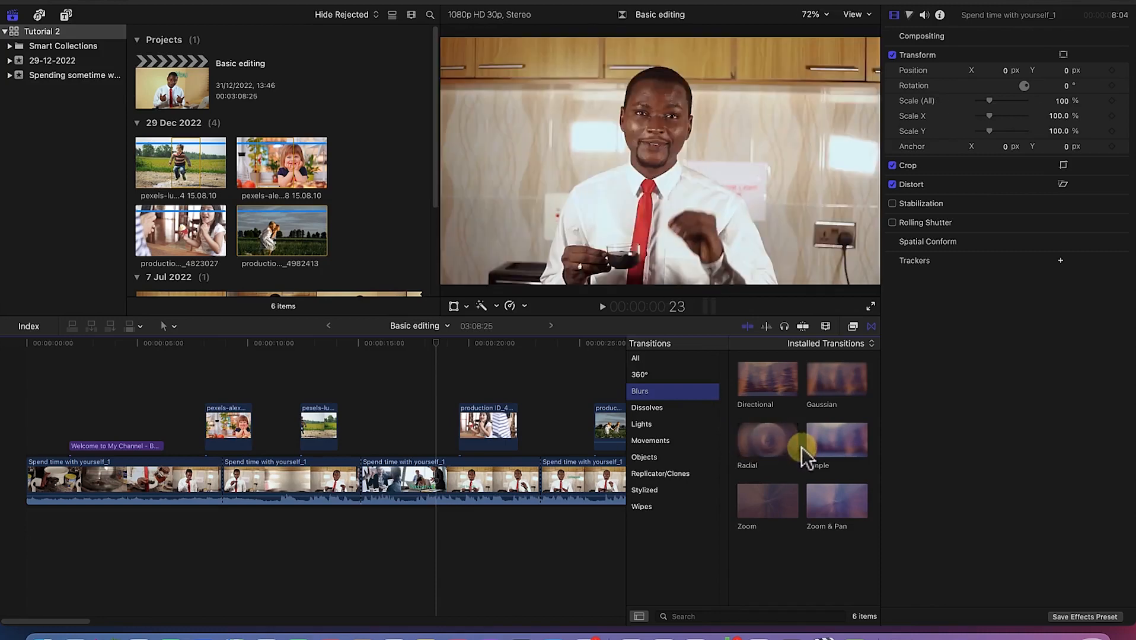
pyautogui.click(657, 411)
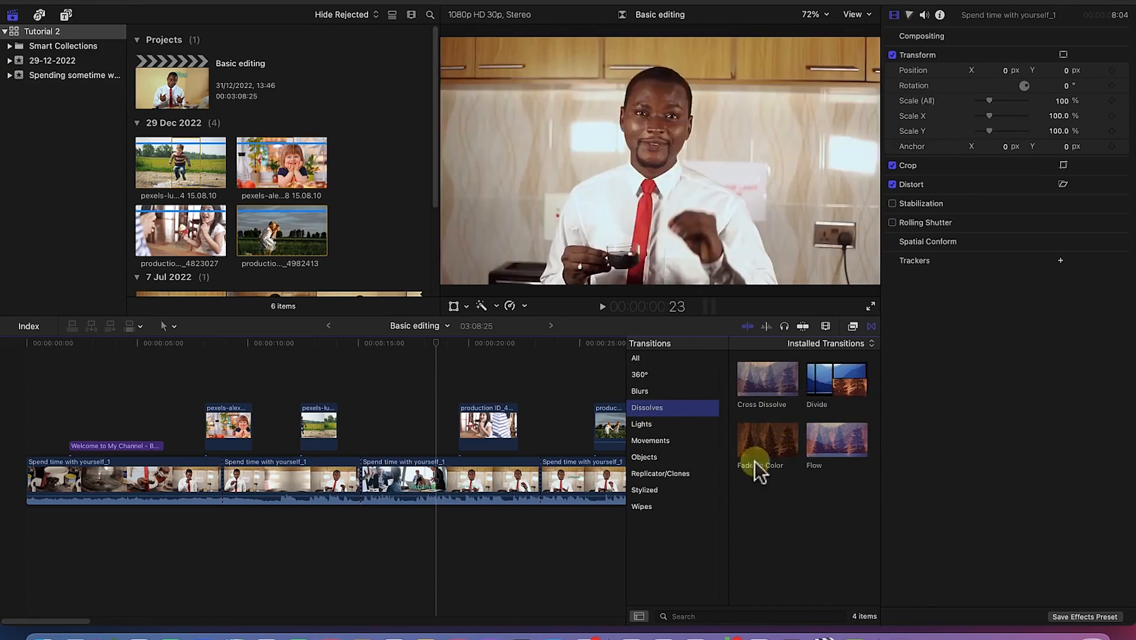
pyautogui.click(641, 424)
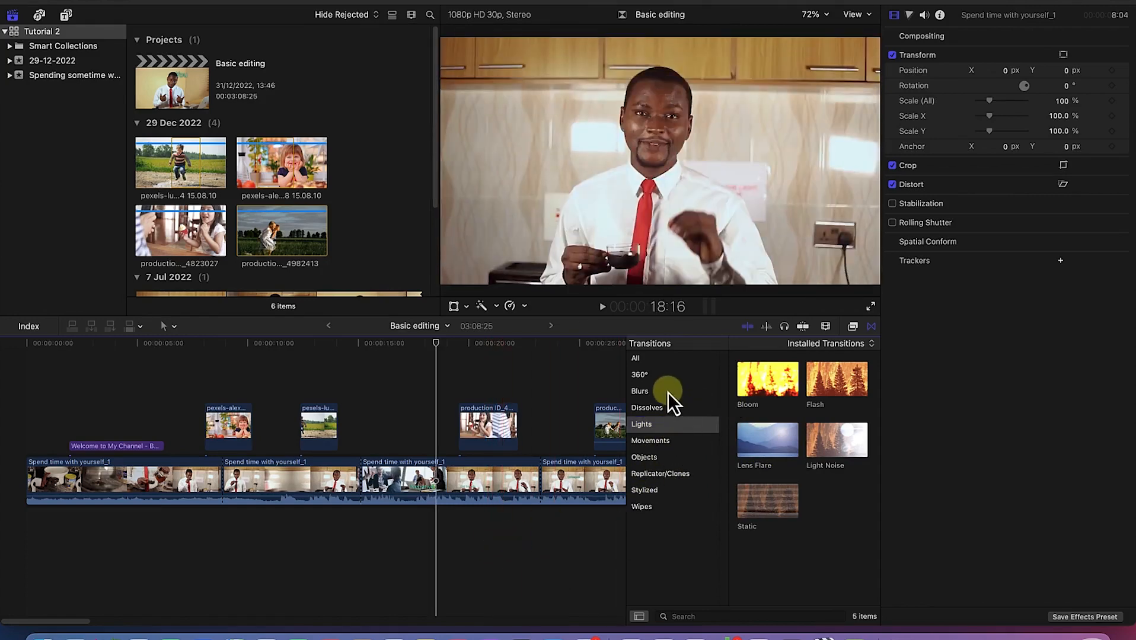
pyautogui.click(658, 357)
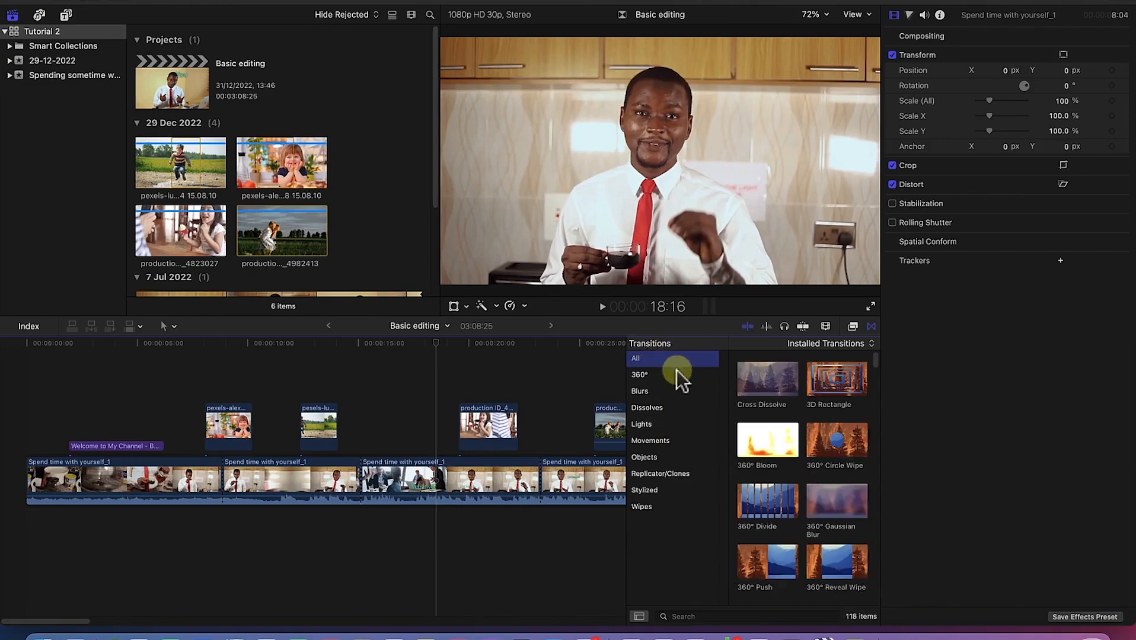
# Apply the Cross Dissolve transition to both ends of the "Welcome to My Channel" title in the timeline
pyautogui.click(748, 391)
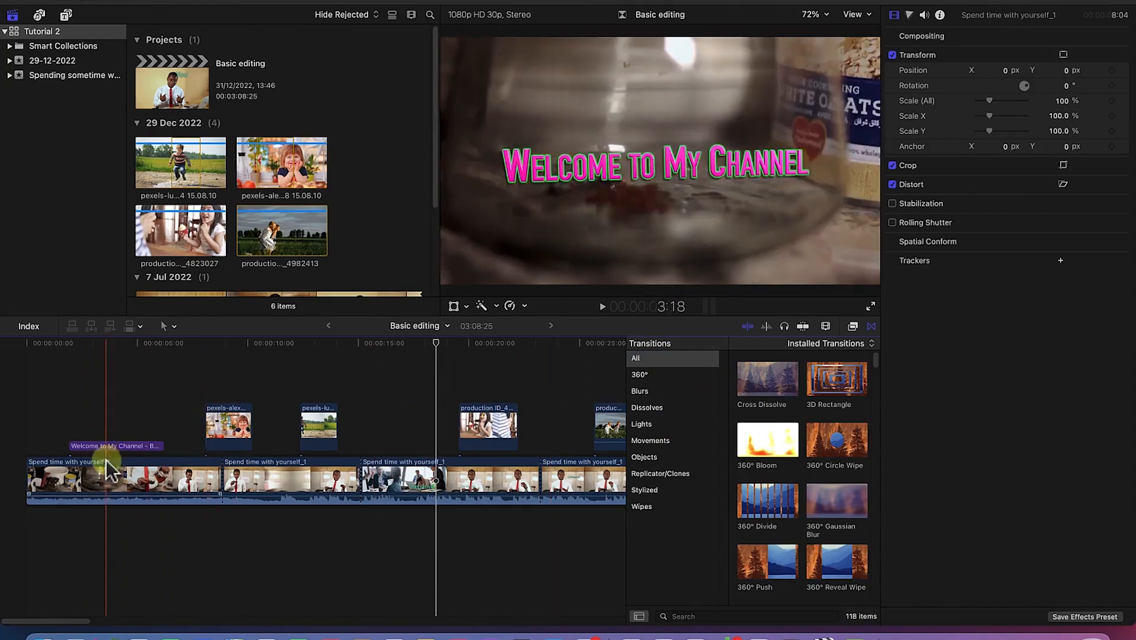
pyautogui.moveTo(757, 395); pyautogui.dragTo(76, 448)
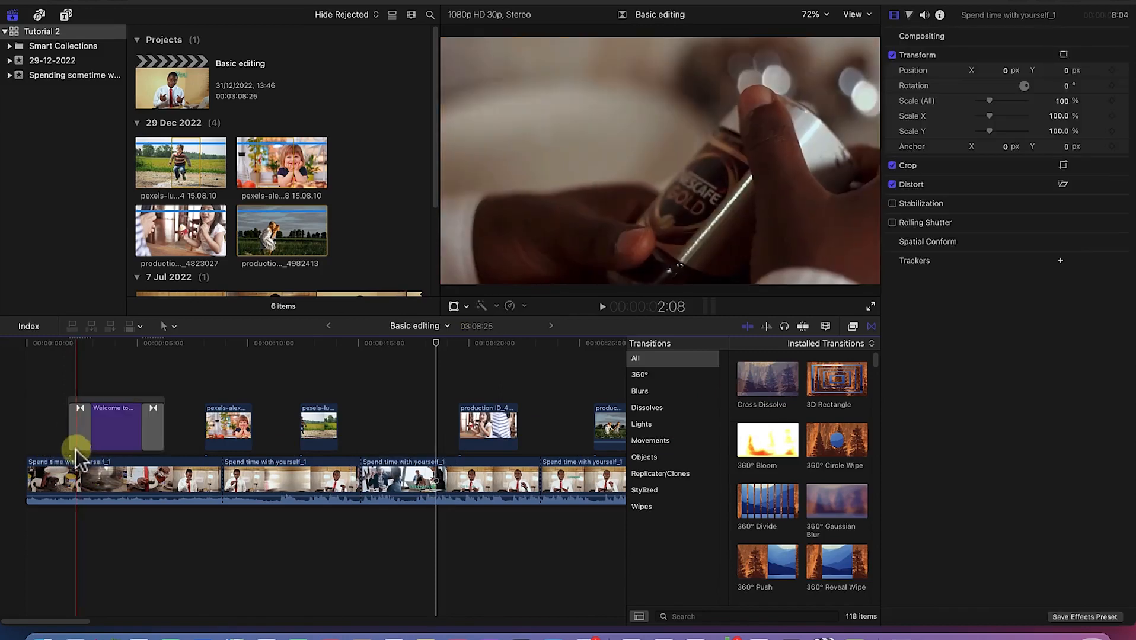
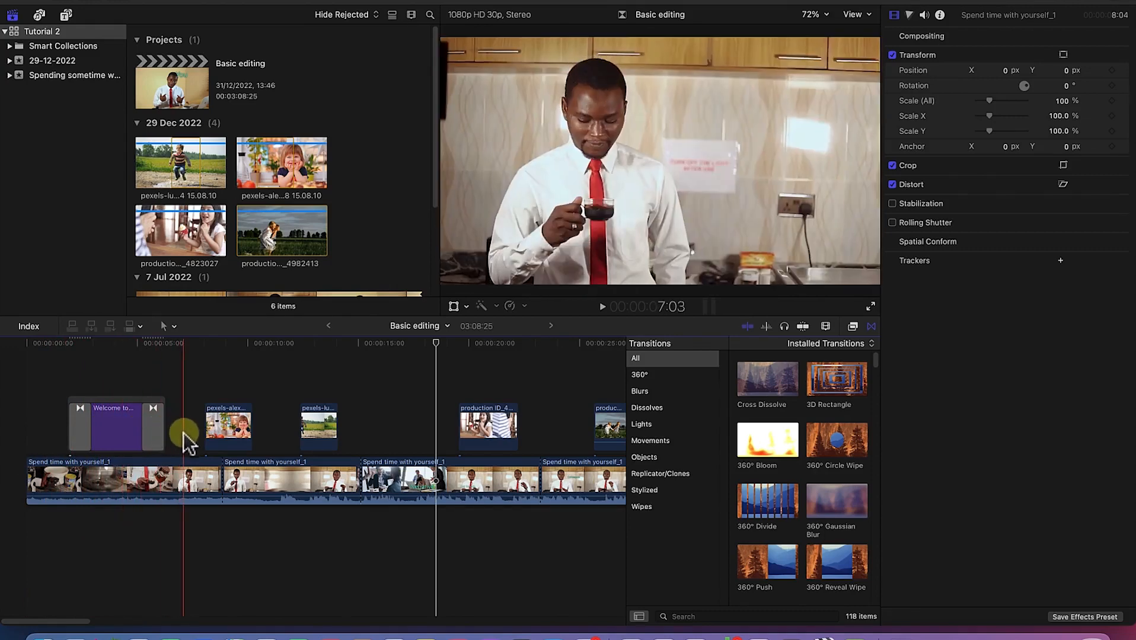
# Adjust the title's Cross Dissolve durations to 22 frames at the start and 21 frames at the end
pyautogui.click(83, 436)
pyautogui.moveTo(92, 434); pyautogui.dragTo(127, 439)
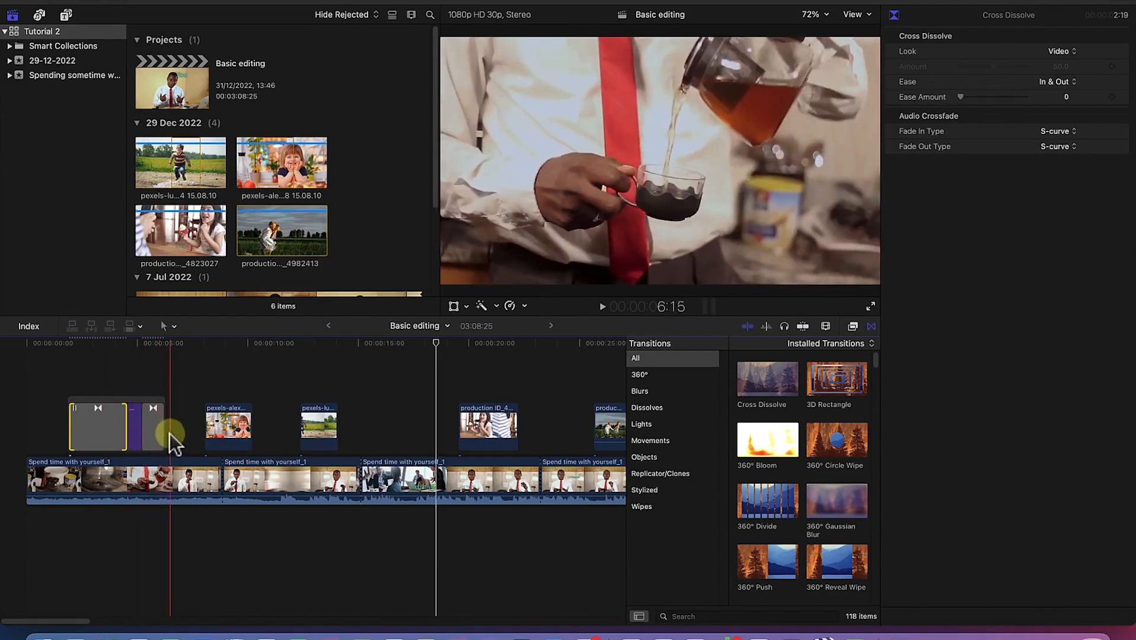
pyautogui.moveTo(123, 427); pyautogui.dragTo(85, 421)
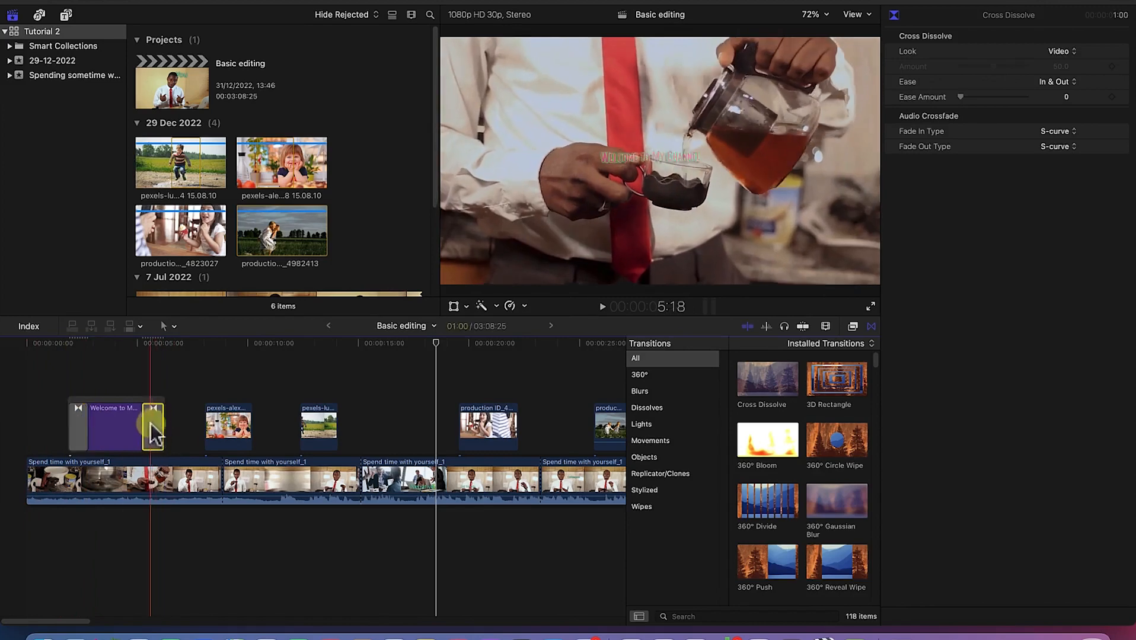
pyautogui.moveTo(144, 428); pyautogui.dragTo(149, 427)
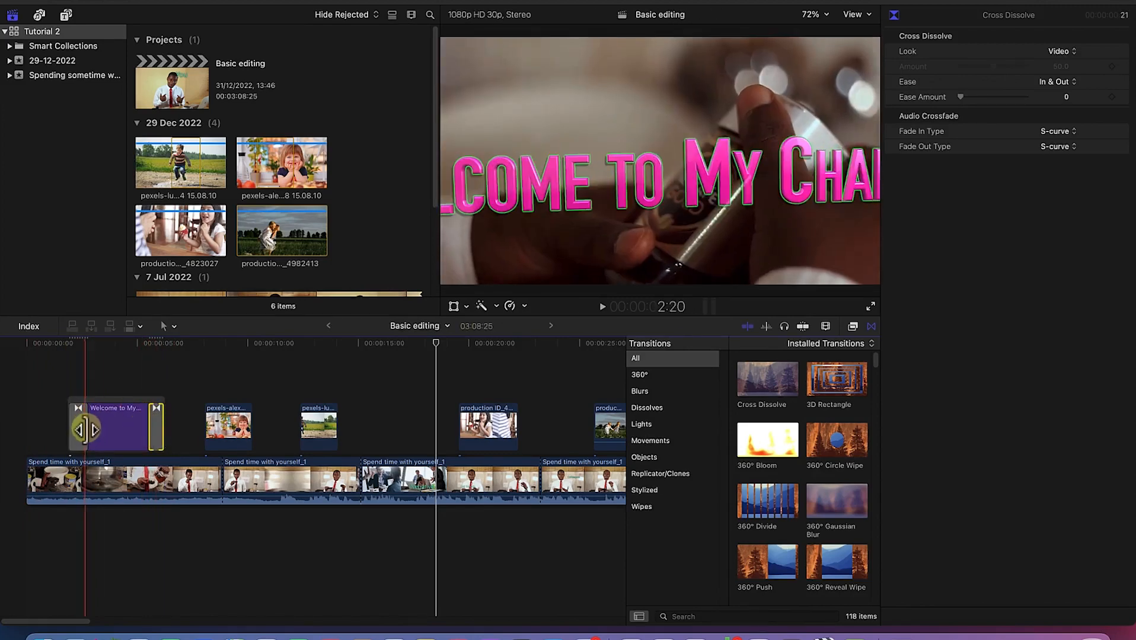
pyautogui.click(85, 429)
pyautogui.moveTo(85, 429); pyautogui.dragTo(79, 435)
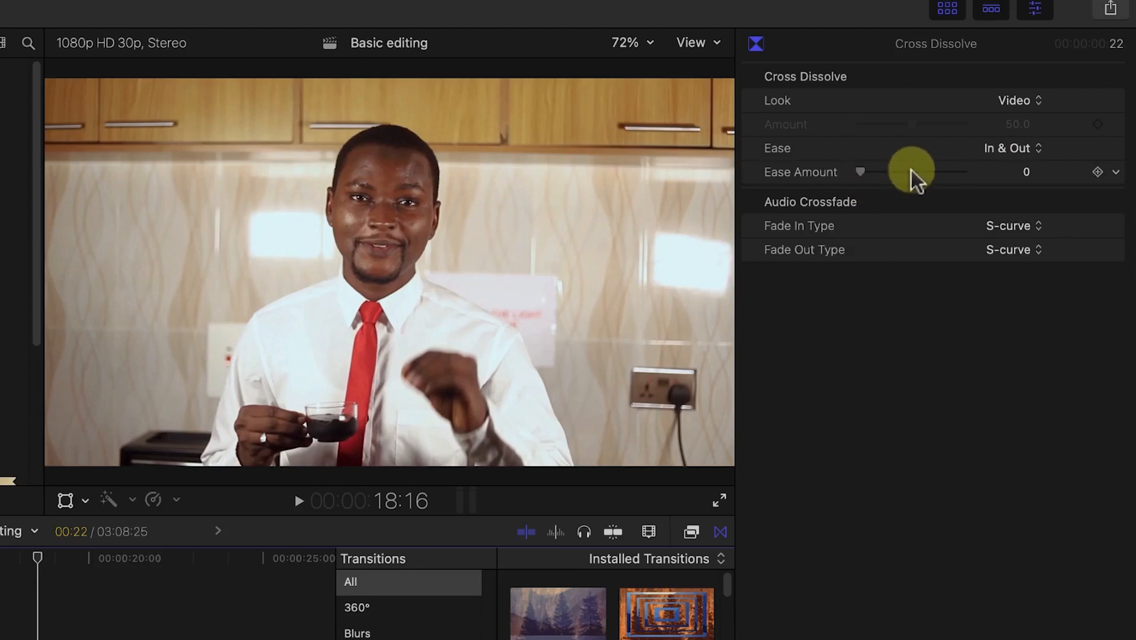
# Examine the opening Cross Dissolve's Ease Amount setting and the available audio Fade In Type options
pyautogui.moveTo(863, 174); pyautogui.dragTo(889, 184)
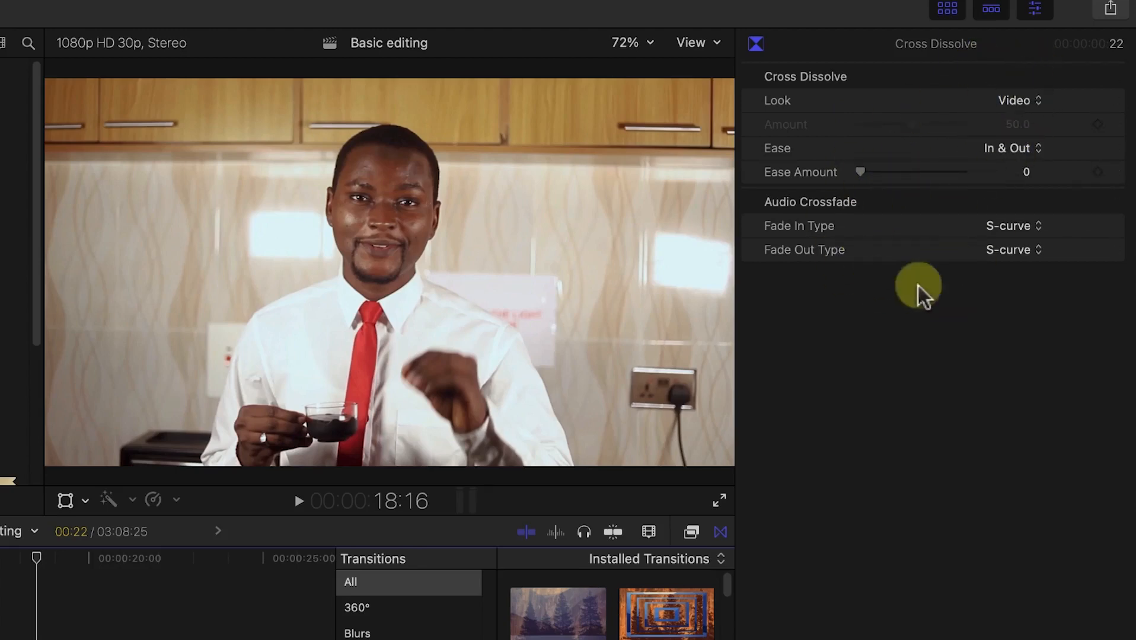
pyautogui.click(1019, 230)
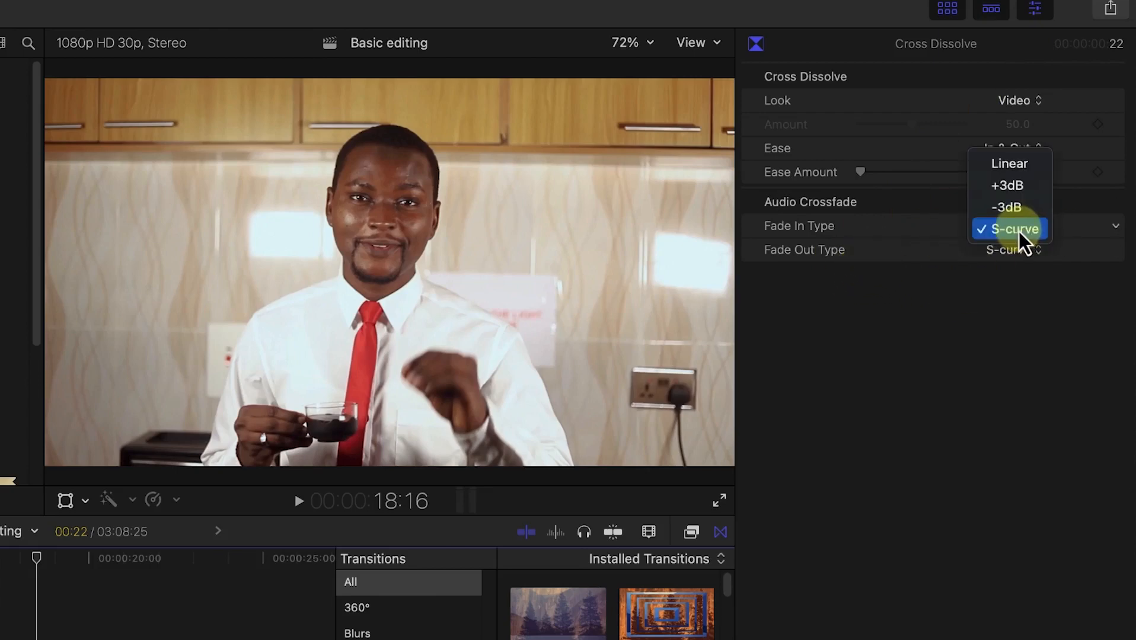
pyautogui.click(910, 408)
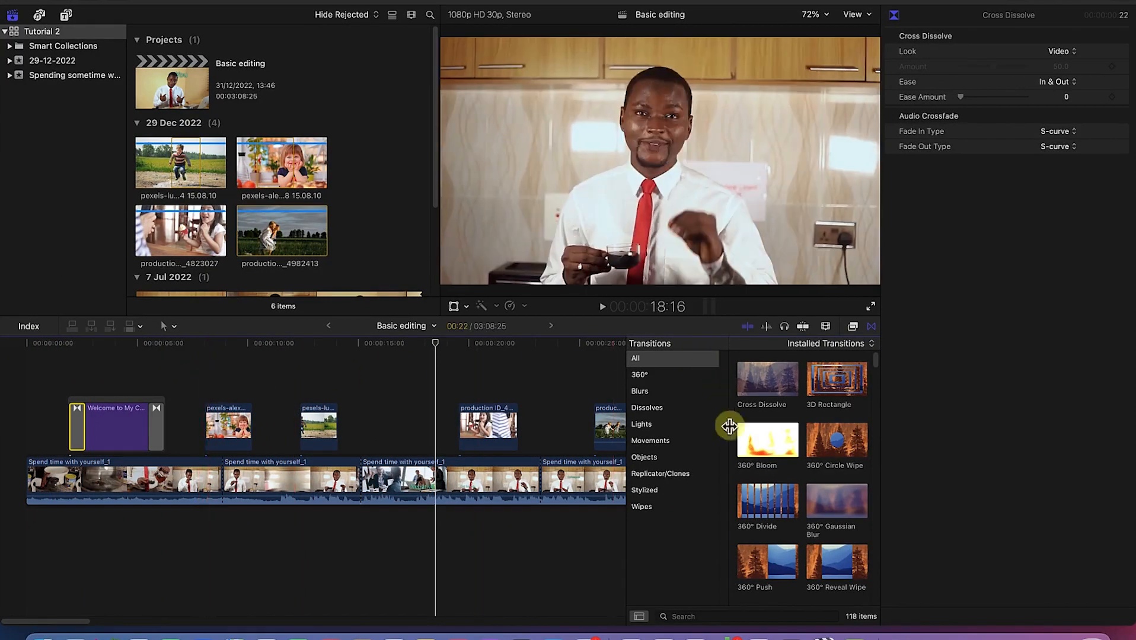
# Apply the Diagonal transition from the Wipes category to the clip of the smiling girl
pyautogui.scroll(-3, 832, 510)
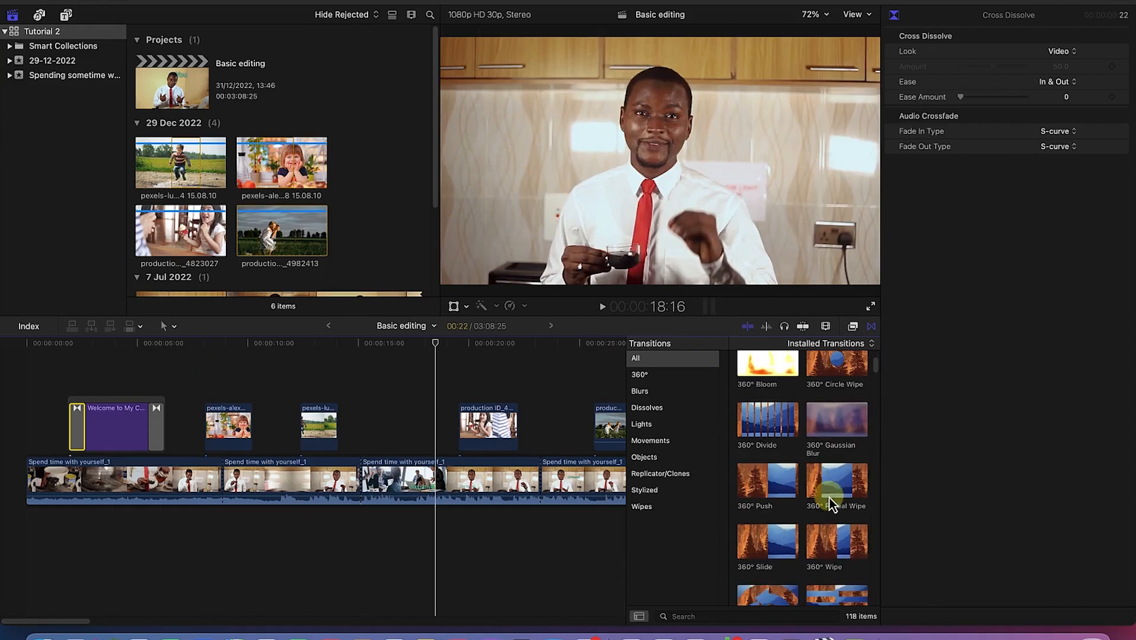
pyautogui.click(672, 505)
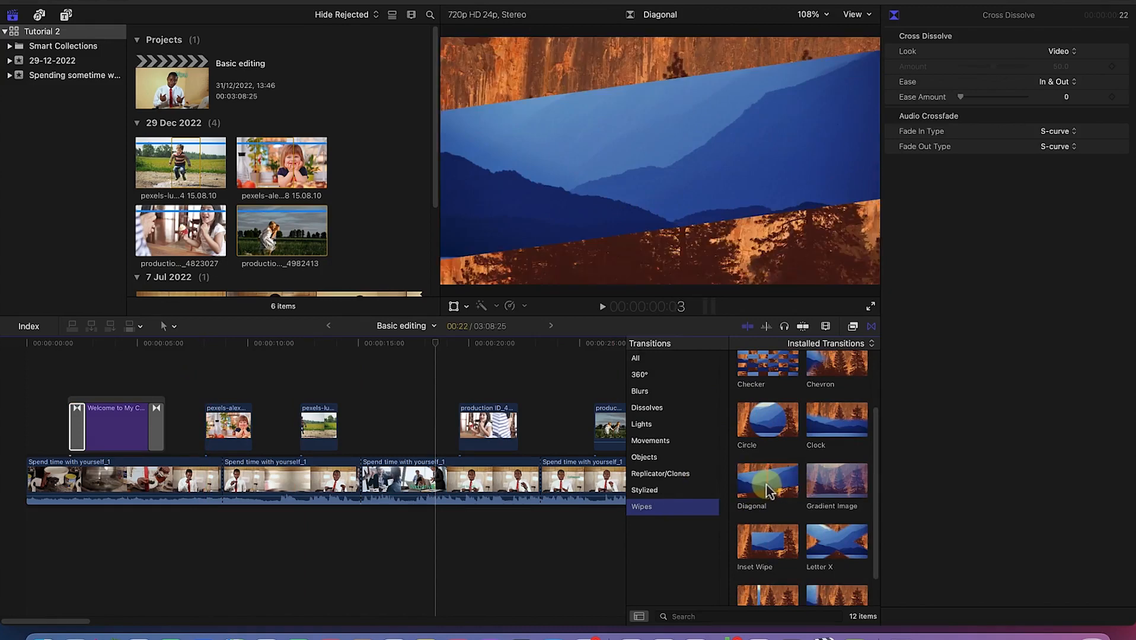
pyautogui.moveTo(763, 484); pyautogui.dragTo(233, 433)
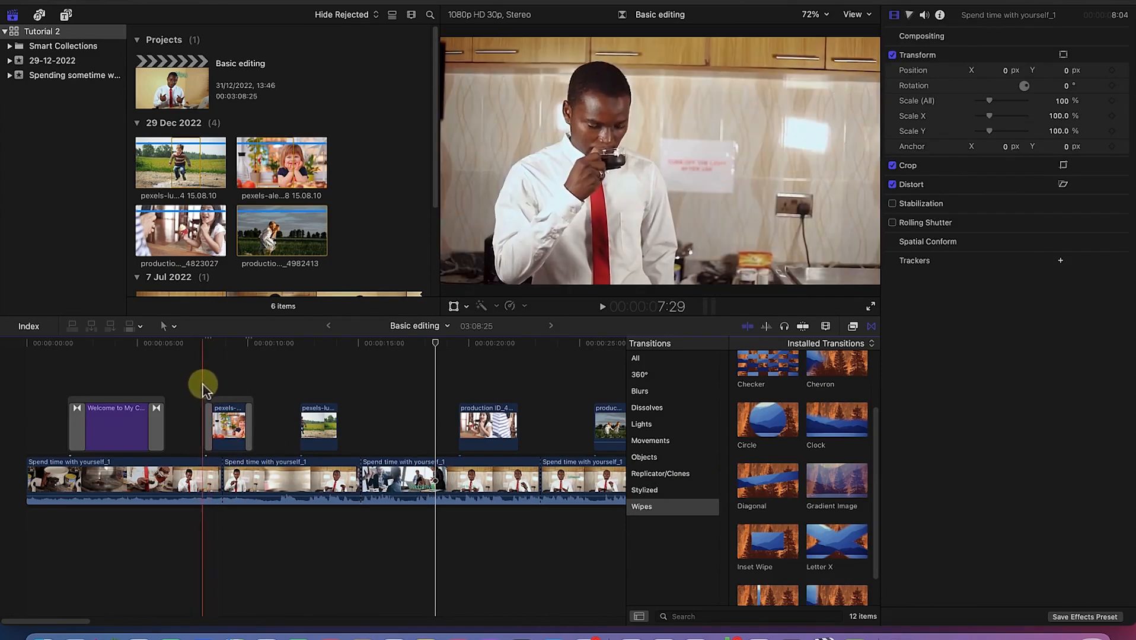
# Select the Diagonal transition at the start of the girl clip and check its Direction options, keeping Right Slant
pyautogui.click(242, 401)
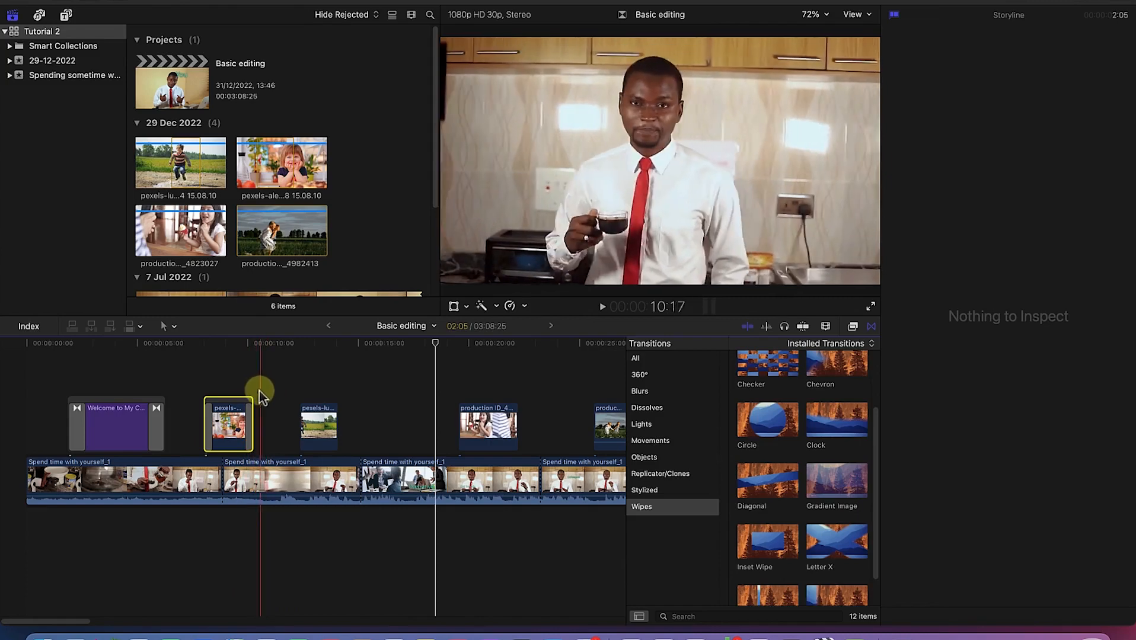
pyautogui.click(208, 427)
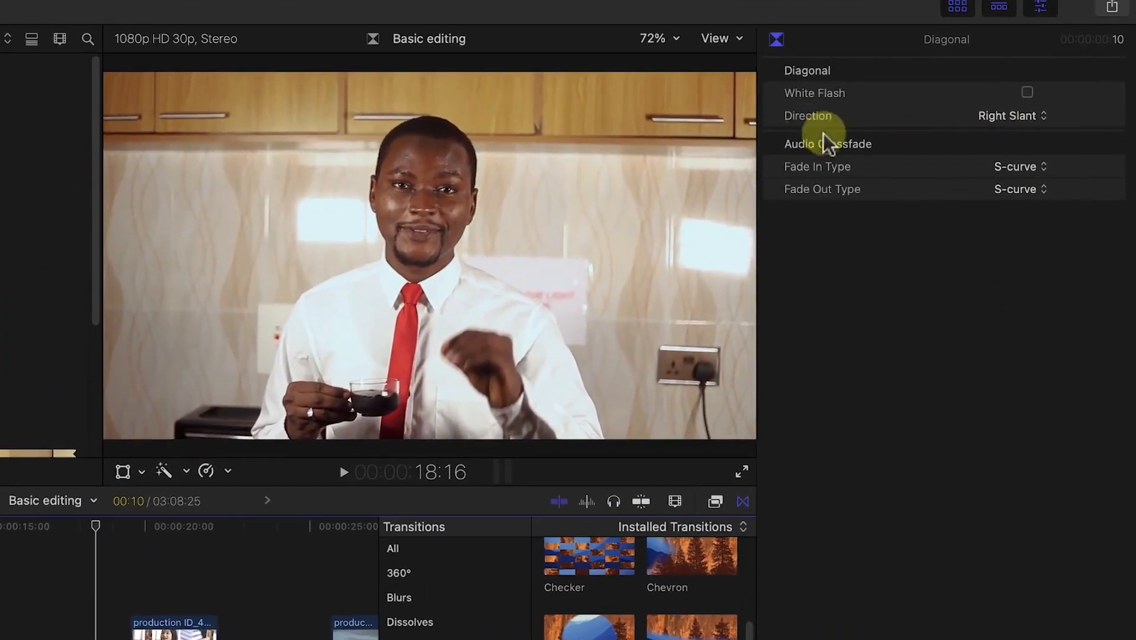
pyautogui.click(1027, 119)
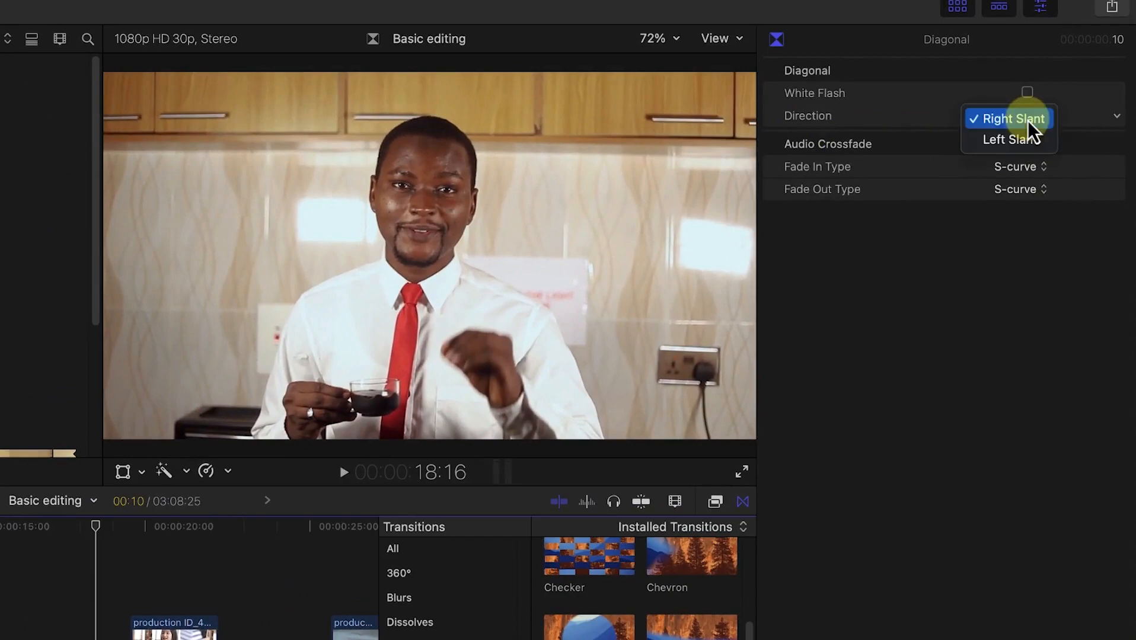
pyautogui.click(987, 247)
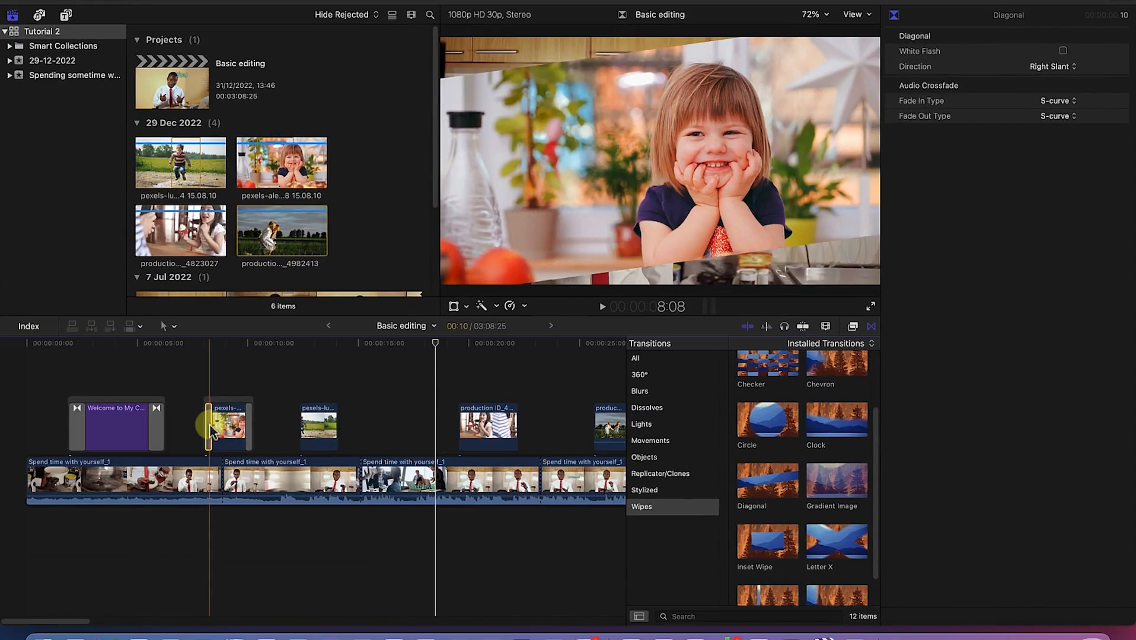
# Set the girl clip's opening Diagonal transition to 13 frames and delete the Diagonal transition at its end
pyautogui.moveTo(211, 428); pyautogui.dragTo(223, 433)
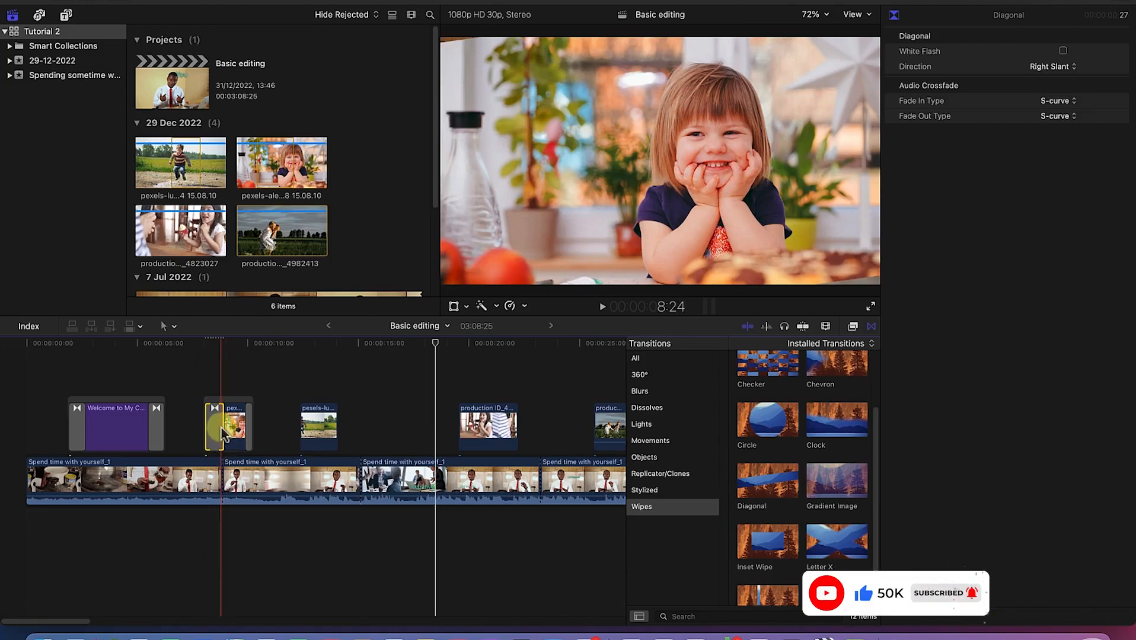
pyautogui.moveTo(219, 428); pyautogui.dragTo(217, 428)
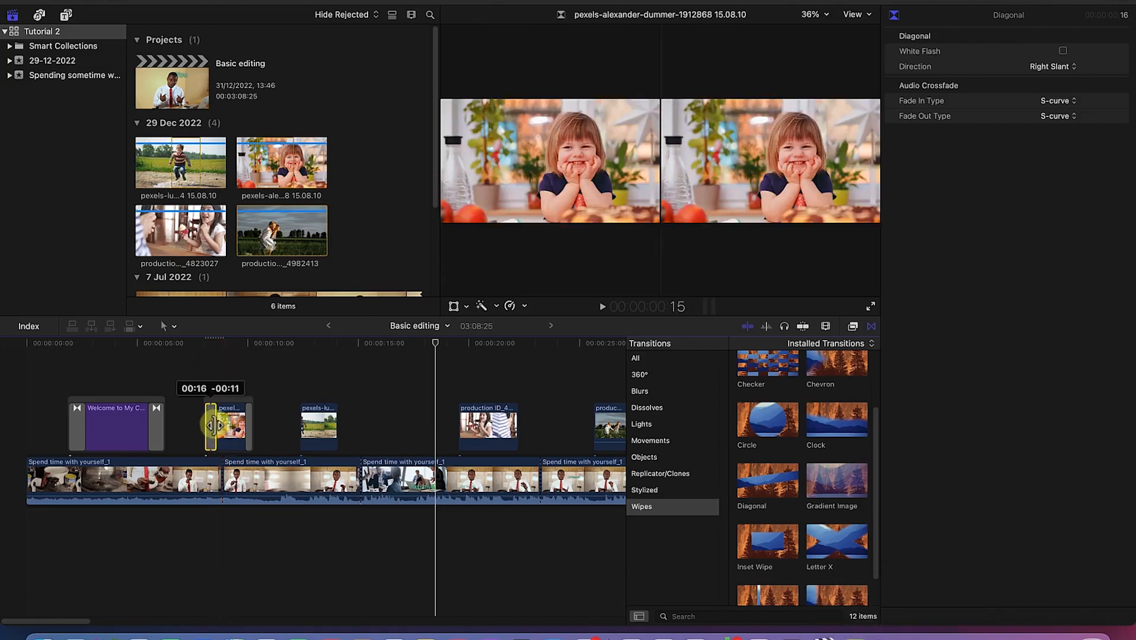
pyautogui.moveTo(212, 423); pyautogui.dragTo(211, 425)
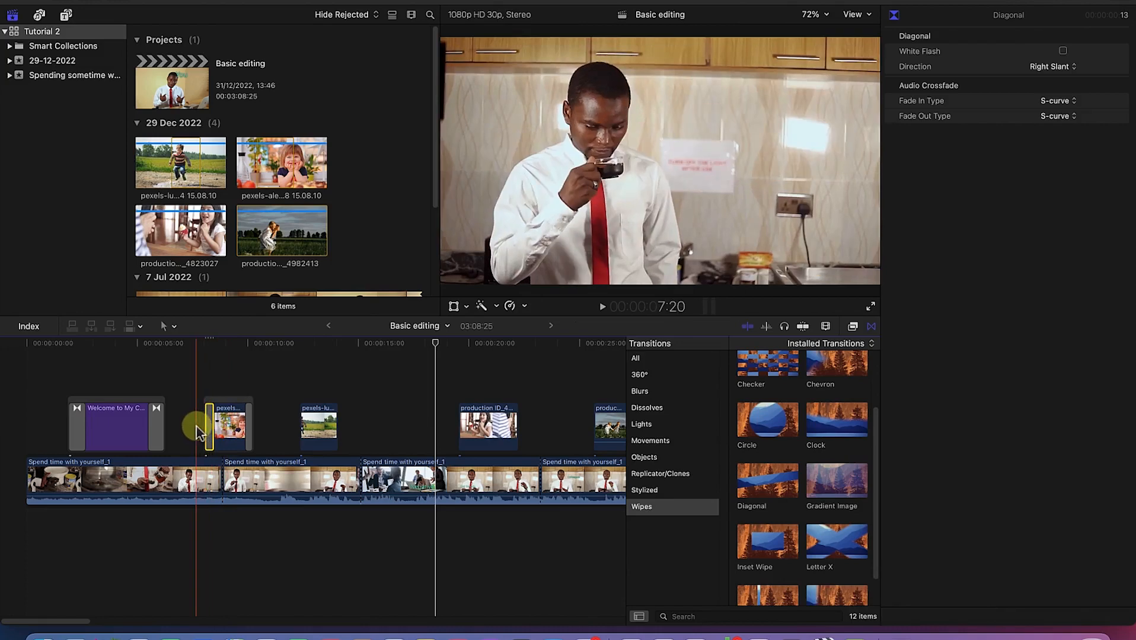
pyautogui.click(249, 433)
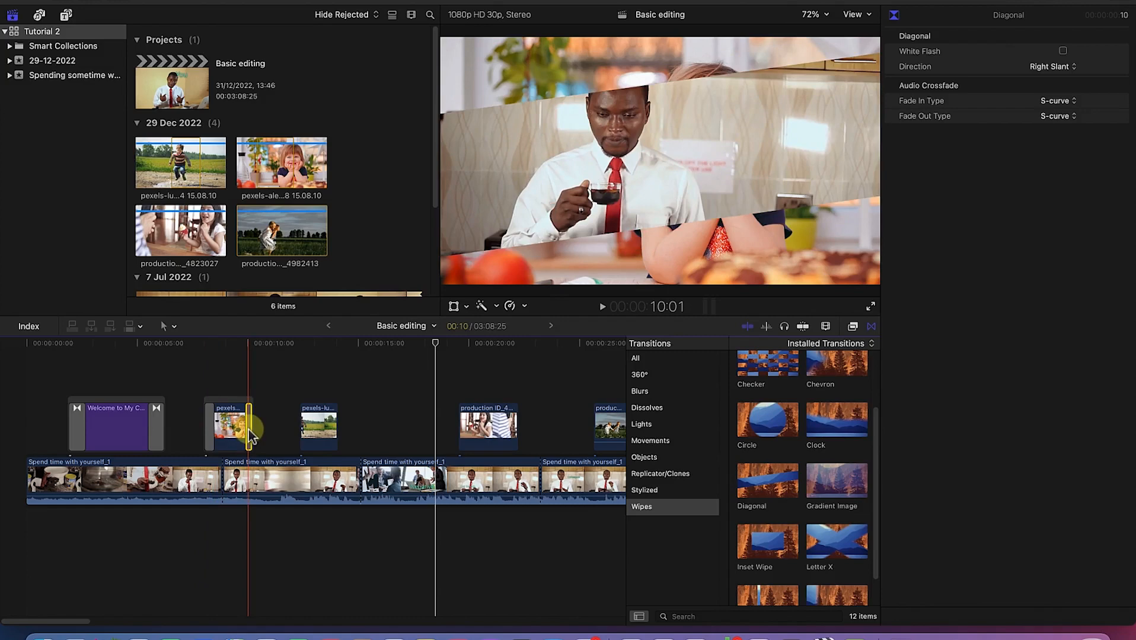
pyautogui.press('Delete')
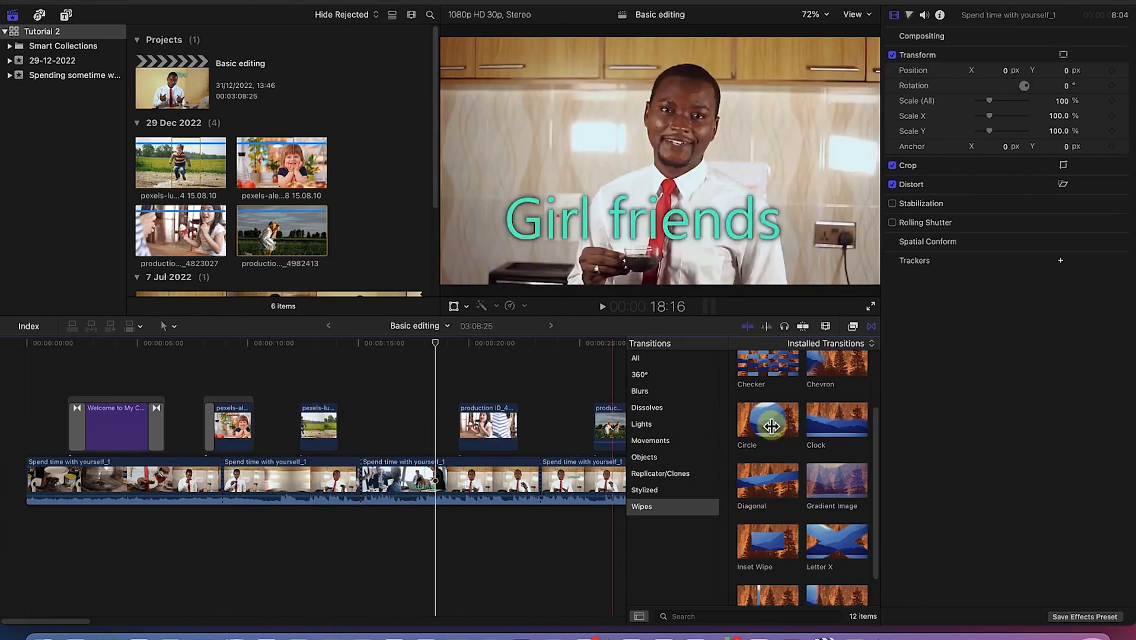
# Apply the Circle wipe to both ends of the jumping boy clip and shorten them, the closing one to 10 frames
pyautogui.moveTo(773, 424); pyautogui.dragTo(316, 427)
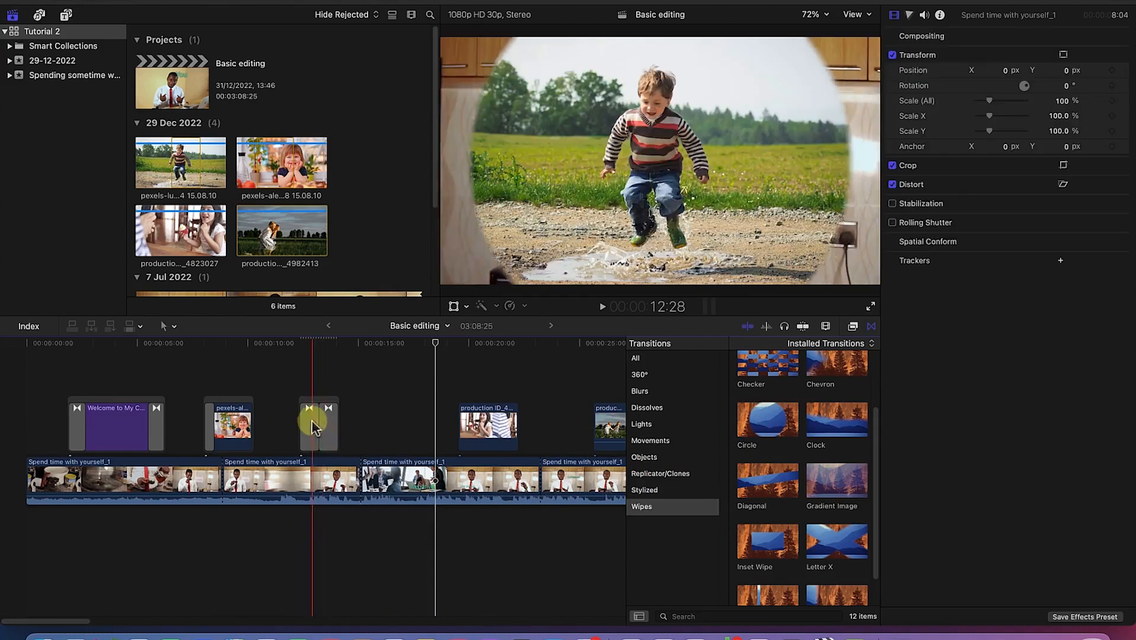
pyautogui.click(312, 425)
pyautogui.moveTo(309, 421); pyautogui.dragTo(334, 439)
# Play the timeline from just before the jumping boy clip to preview its Circle transitions
pyautogui.moveTo(438, 342); pyautogui.dragTo(290, 354)
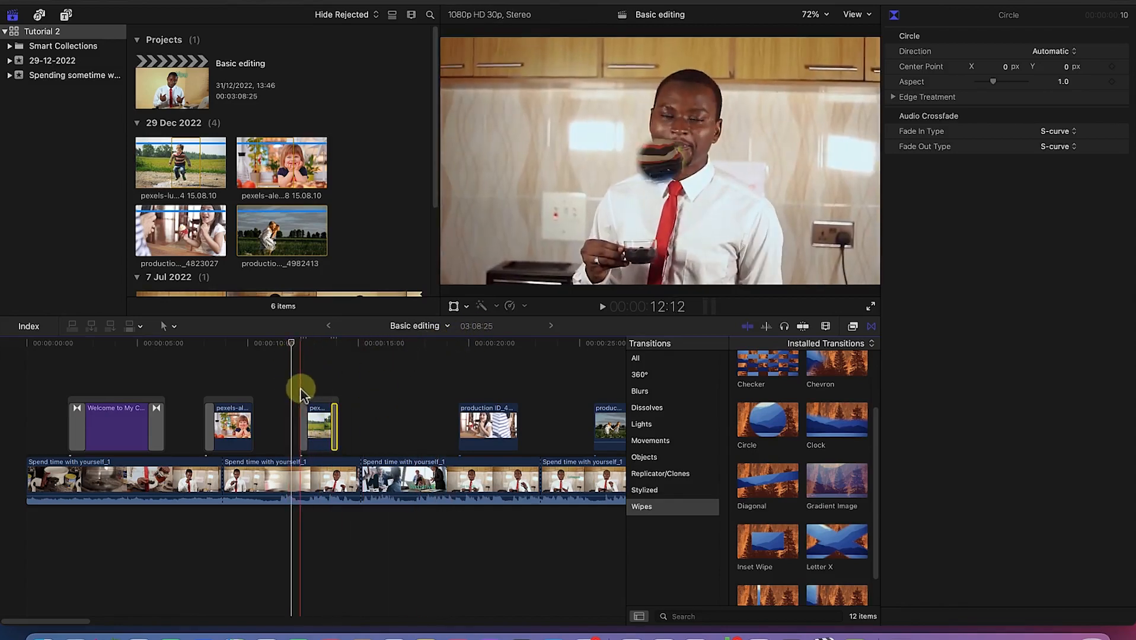
pyautogui.press('space')
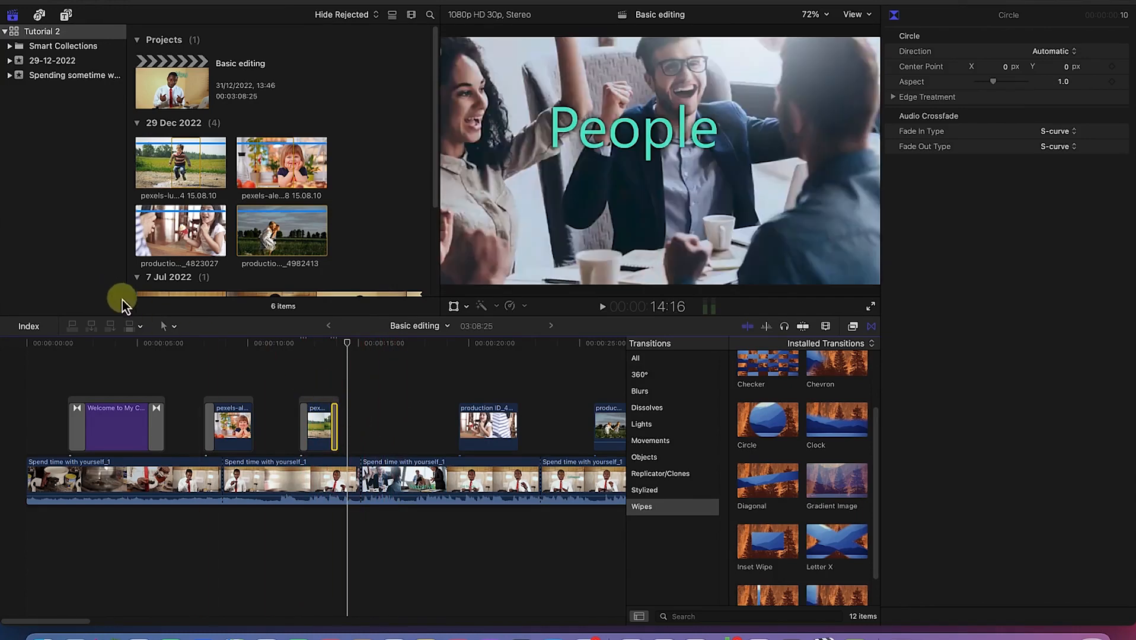
pyautogui.click(393, 481)
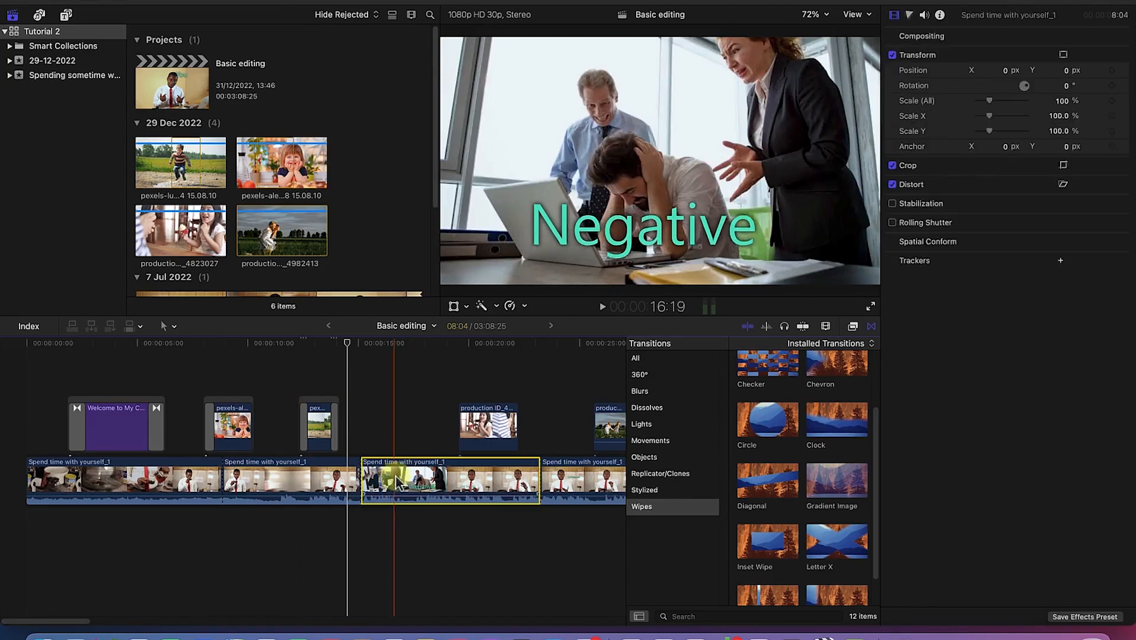
pyautogui.click(323, 477)
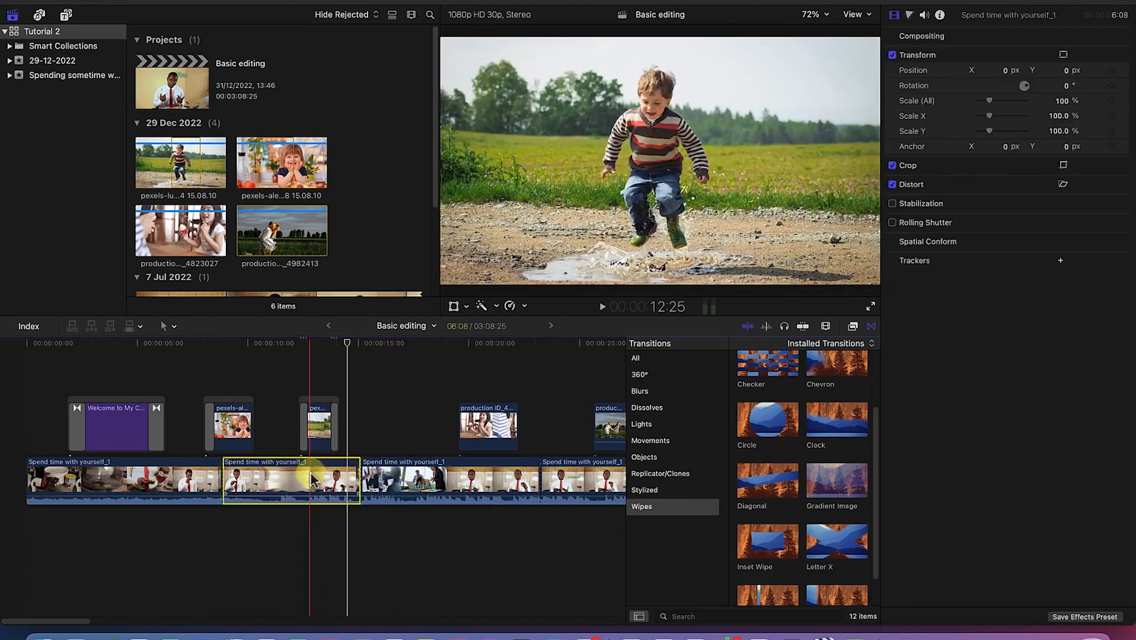
# Cut the main storyline clip shortly before the start of the jumping boy overlay
pyautogui.moveTo(342, 358); pyautogui.dragTo(283, 354)
pyautogui.press('b')
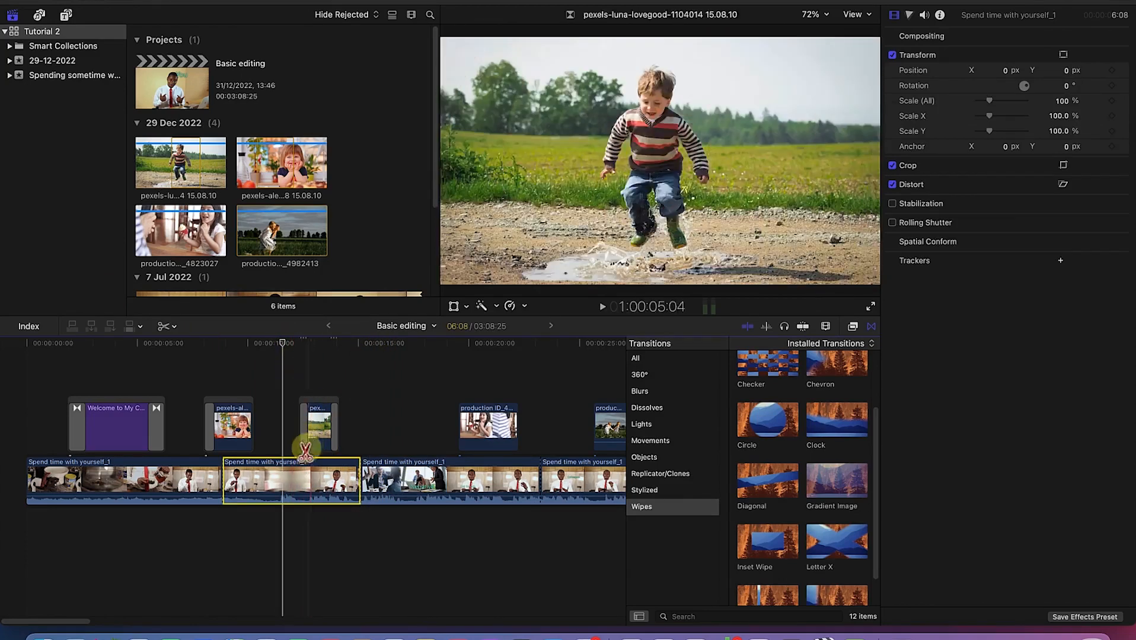
pyautogui.click(281, 485)
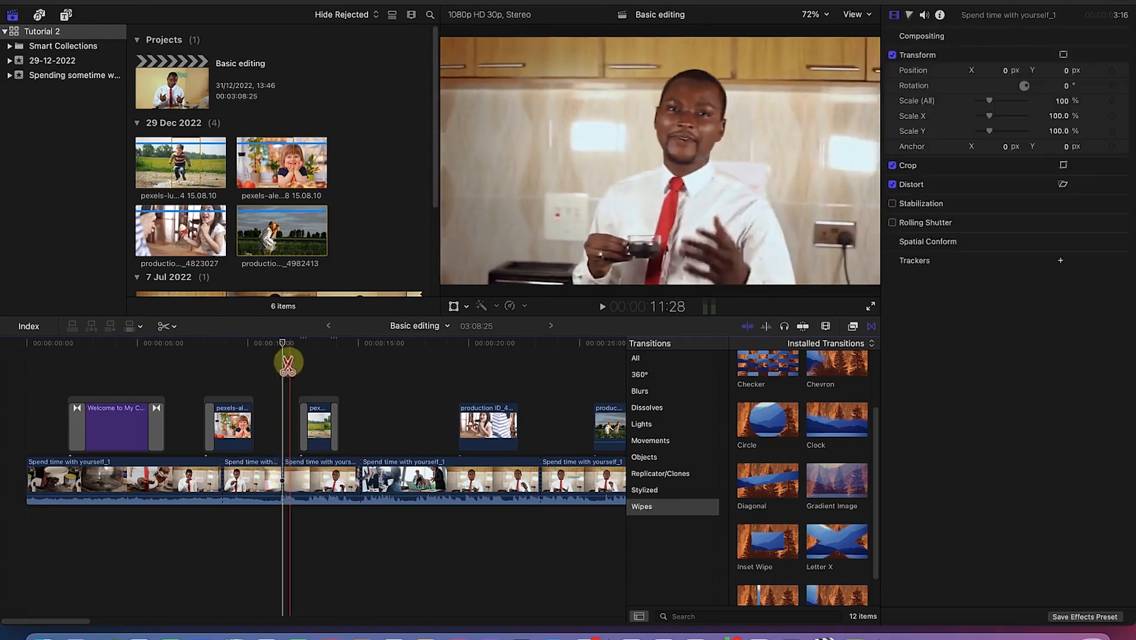
pyautogui.moveTo(282, 349)
pyautogui.mouseDown()
pyautogui.moveTo(271, 348)
pyautogui.moveTo(289, 347)
pyautogui.mouseUp()
pyautogui.press('b')
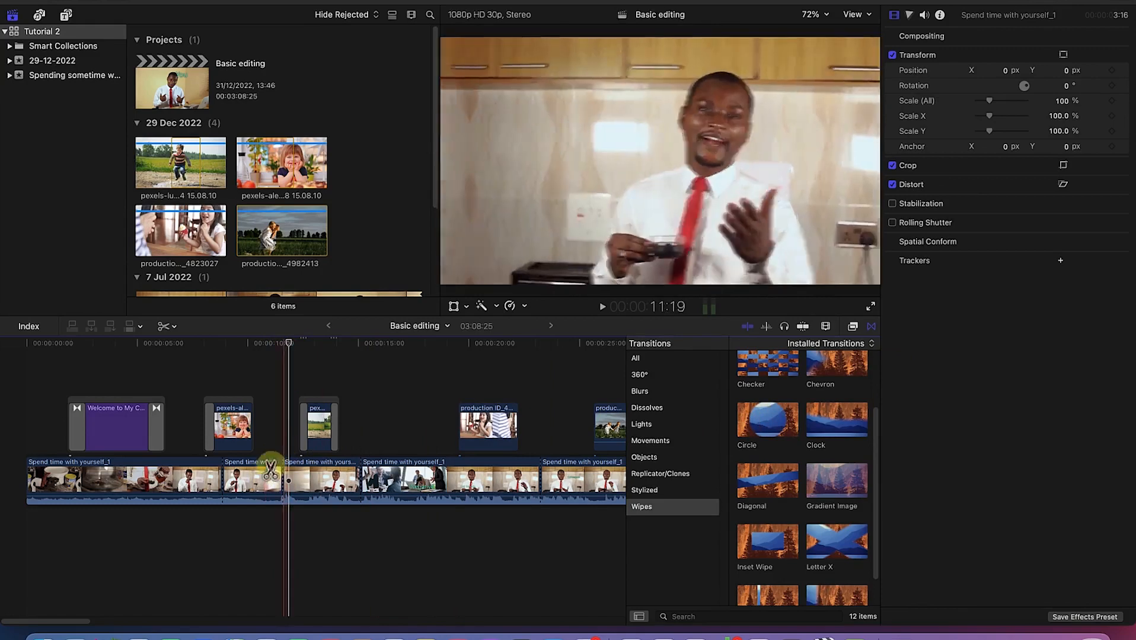
pyautogui.moveTo(285, 345); pyautogui.dragTo(278, 341)
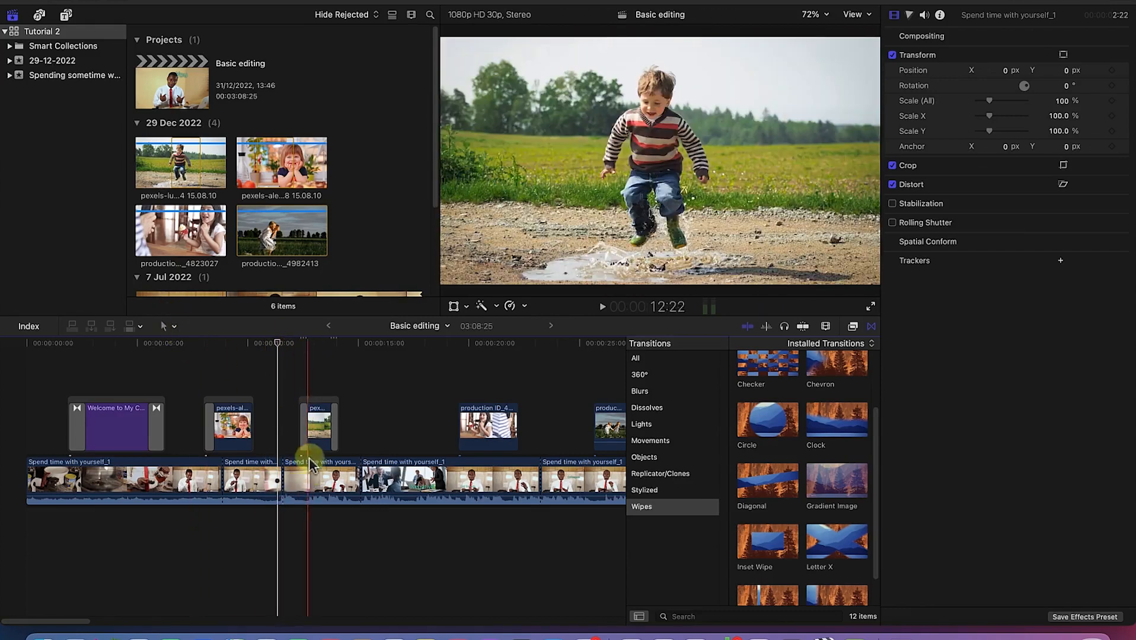
# Select the cut-off main storyline piece beneath the jumping boy overlay and set its overall scale to 106%
pyautogui.click(309, 487)
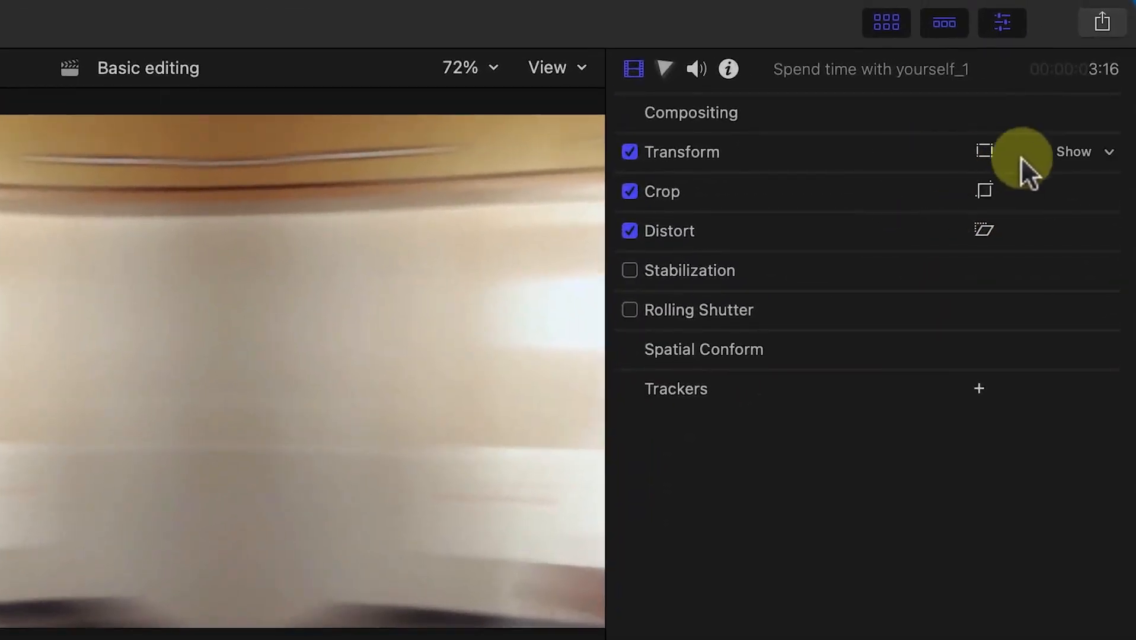
pyautogui.click(1076, 153)
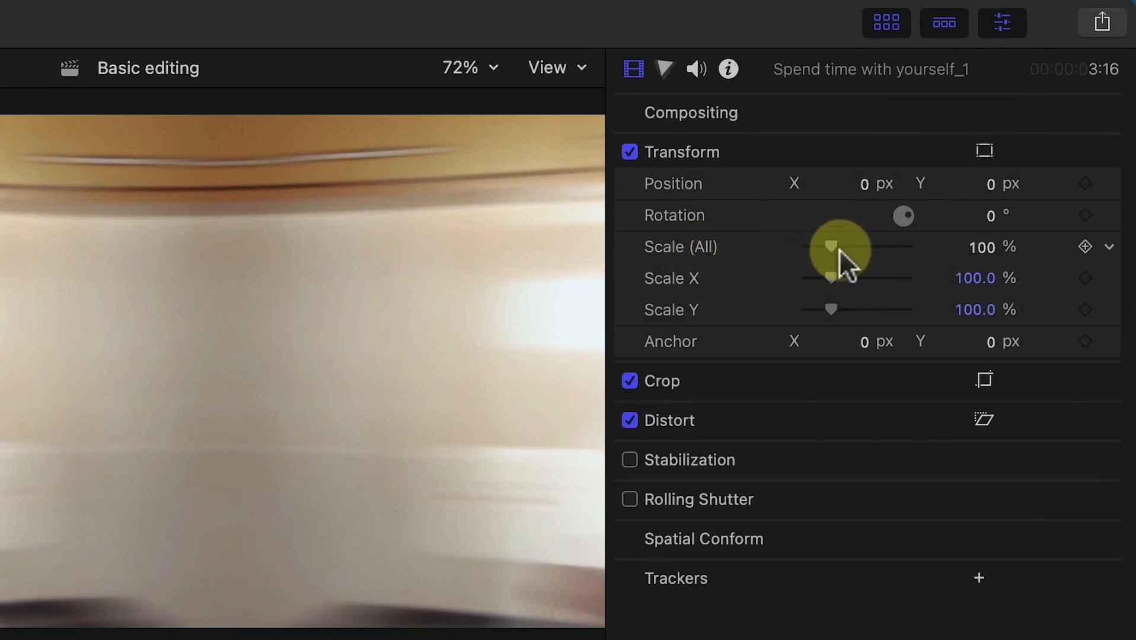
pyautogui.moveTo(833, 246); pyautogui.dragTo(835, 246)
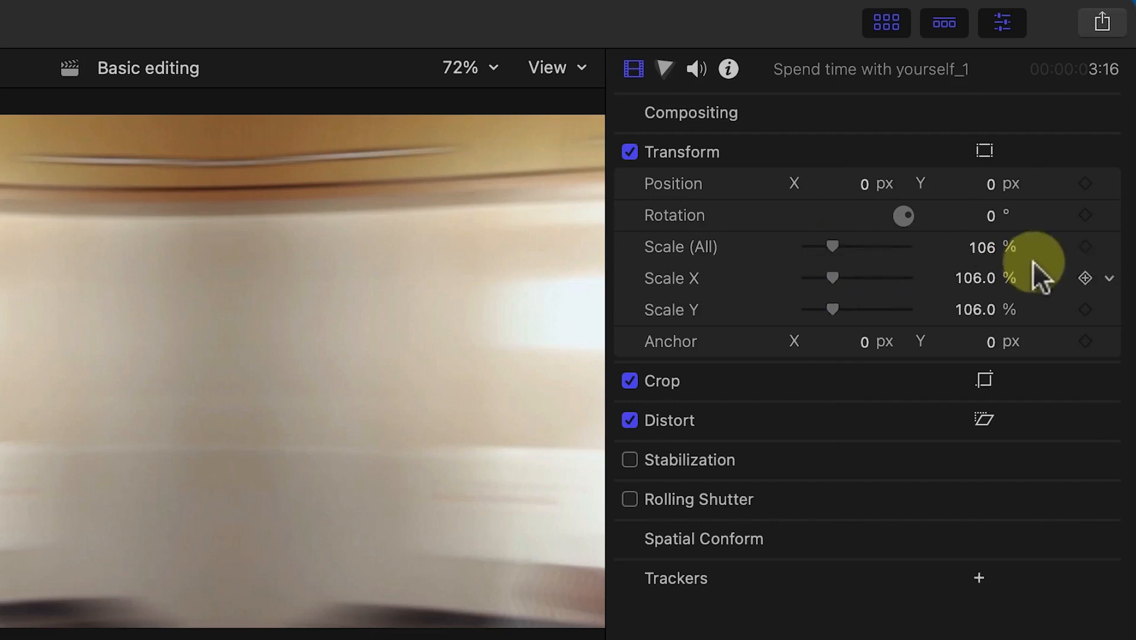
pyautogui.click(997, 253)
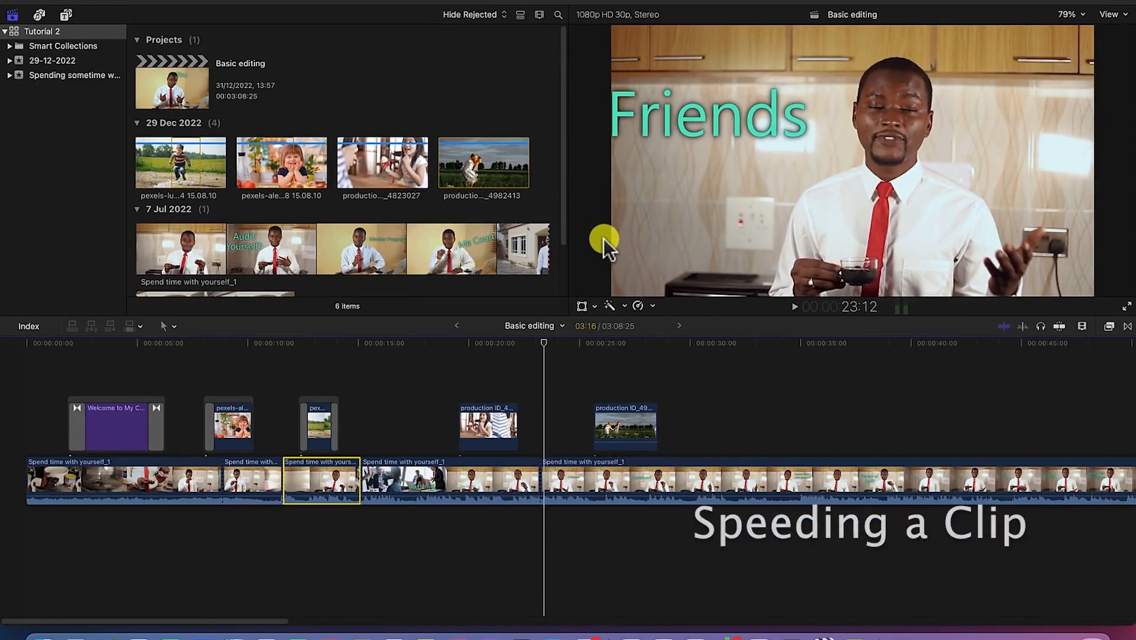
# Slow the last main storyline clip, which starts at about 23 seconds, to 50% speed
pyautogui.click(712, 487)
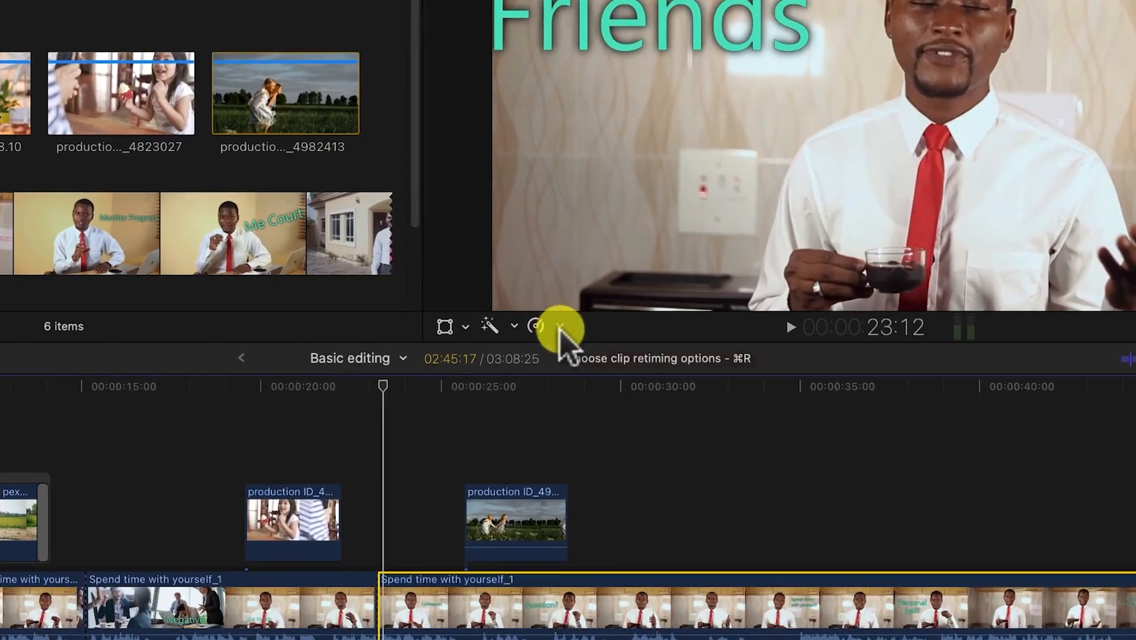
pyautogui.click(560, 326)
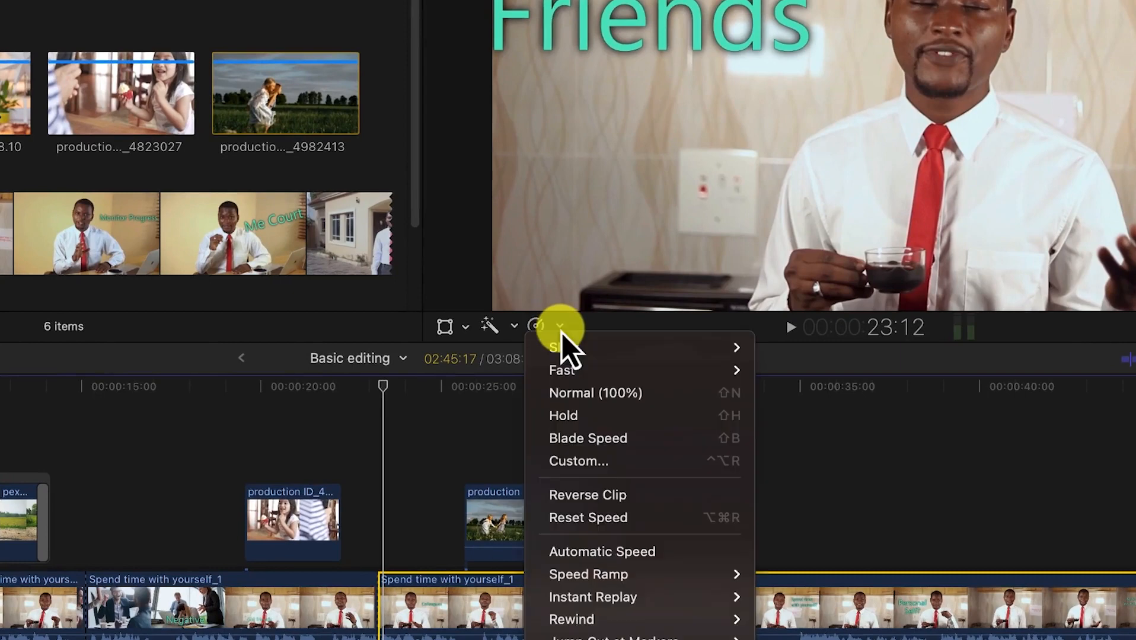
pyautogui.moveTo(573, 356)
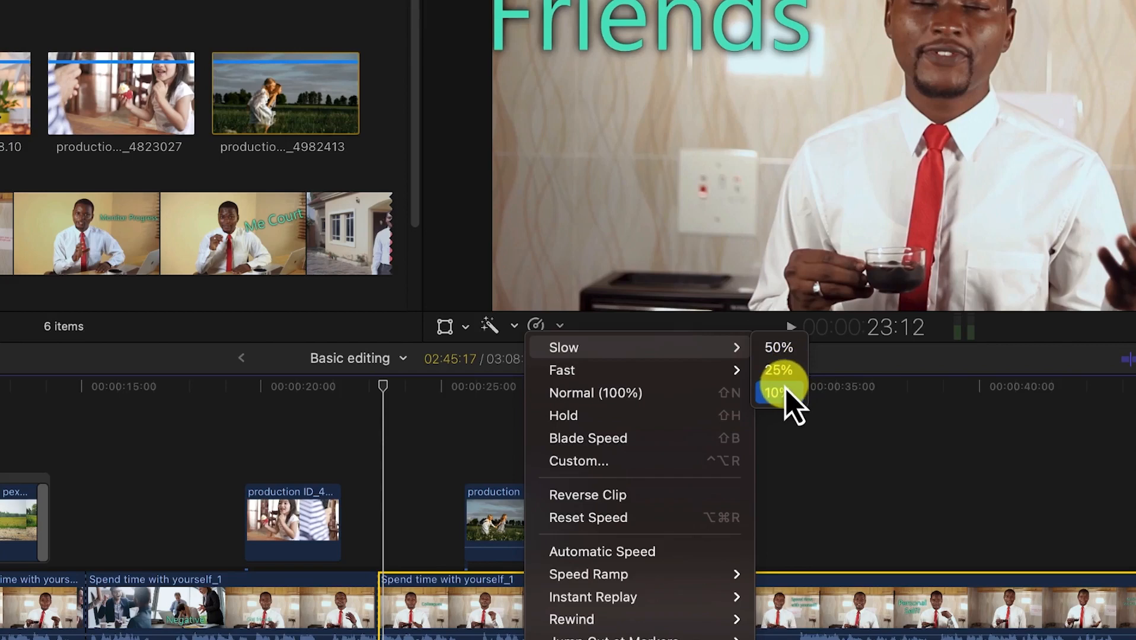
pyautogui.moveTo(720, 371)
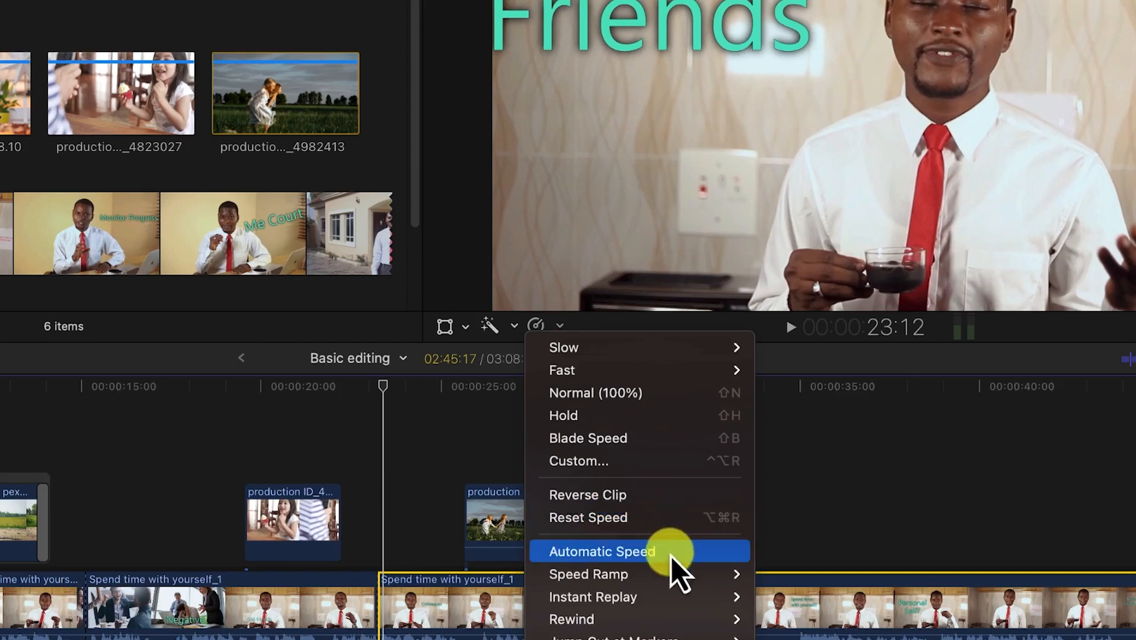
pyautogui.moveTo(663, 604)
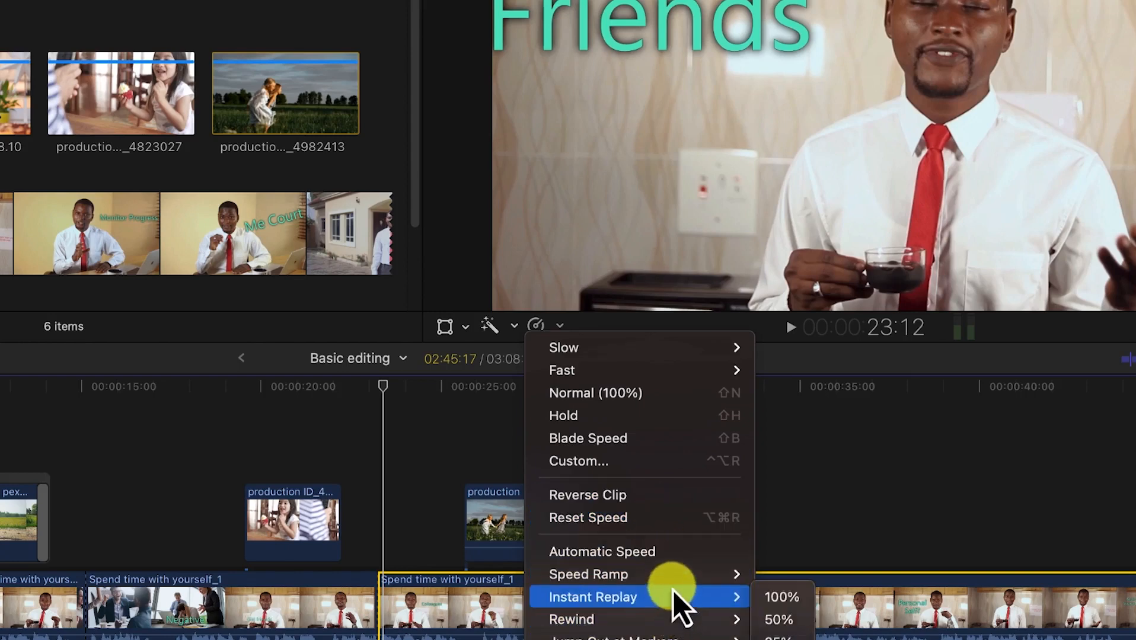
pyautogui.moveTo(676, 576)
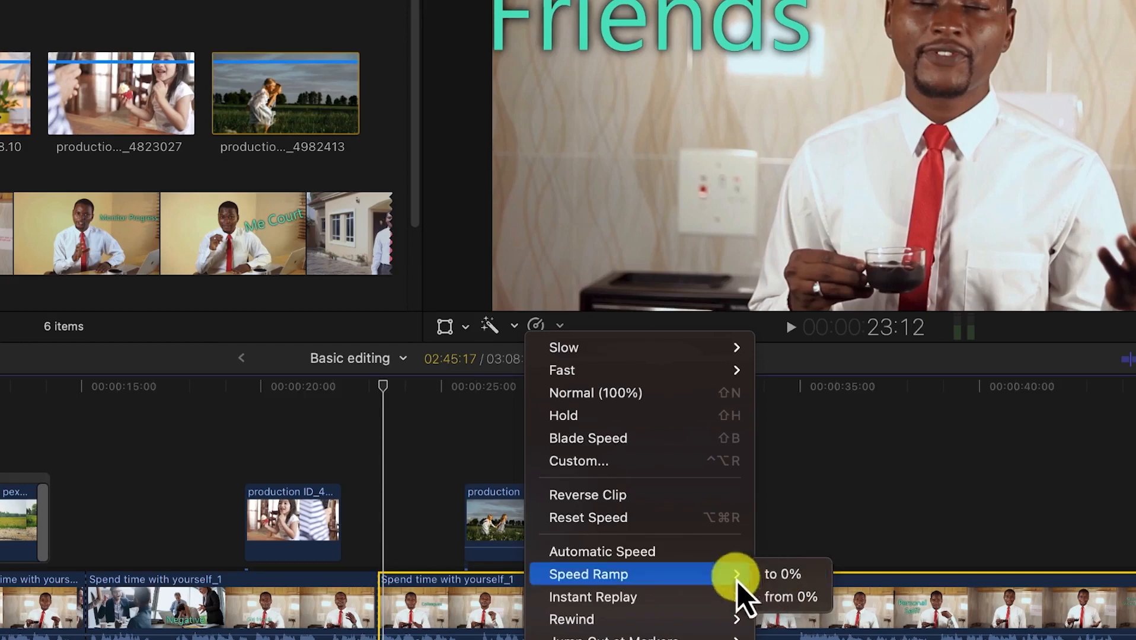
pyautogui.moveTo(702, 605)
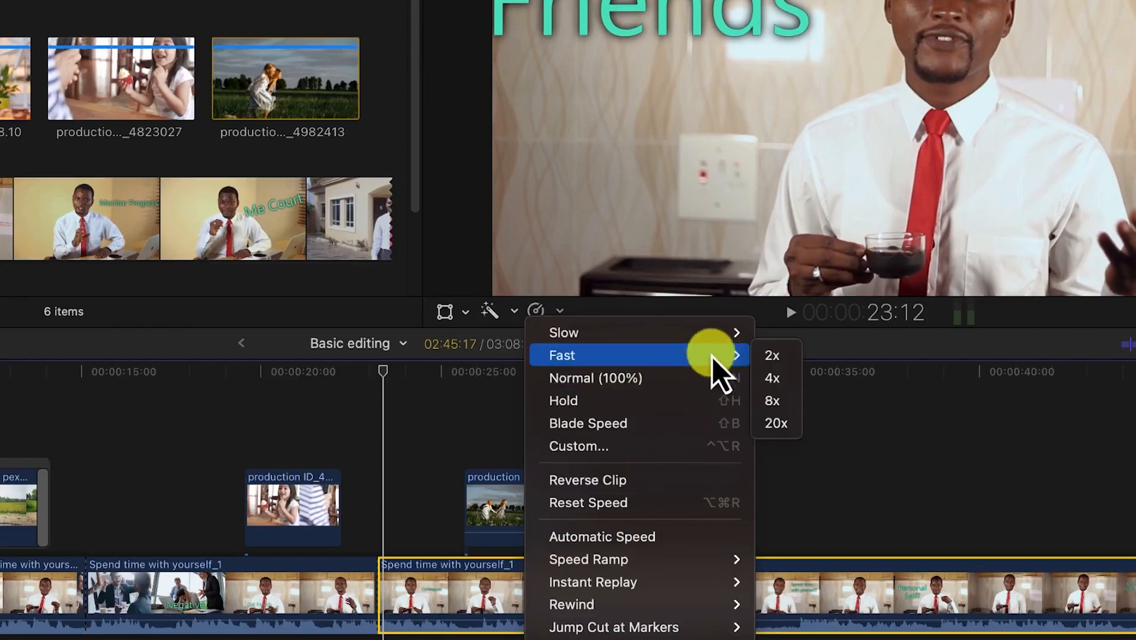
pyautogui.moveTo(705, 349)
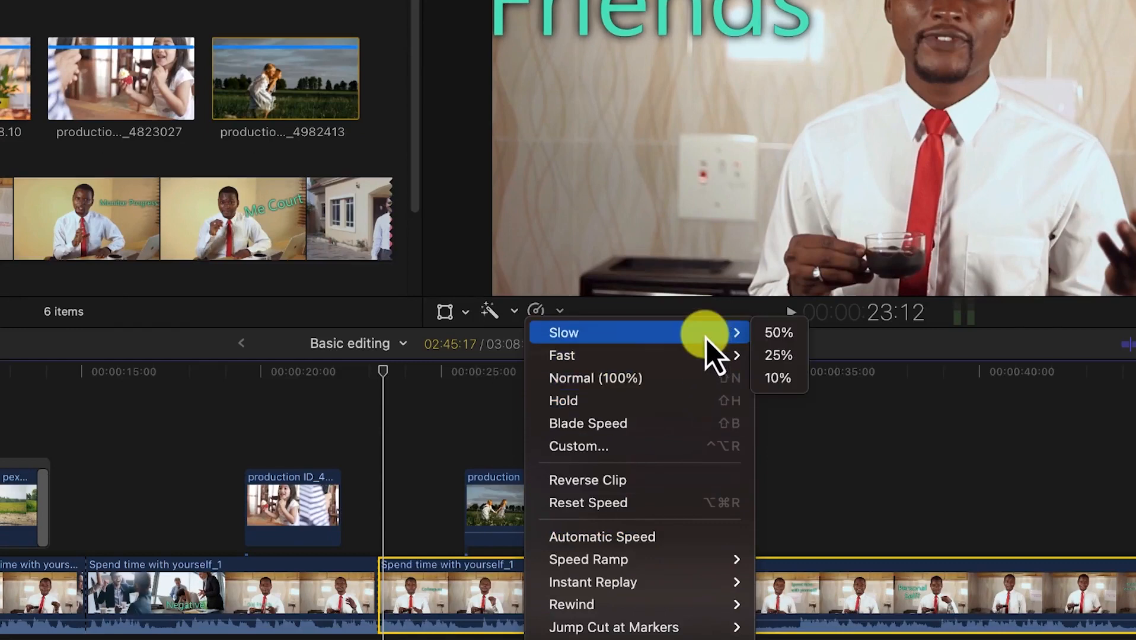
pyautogui.click(777, 343)
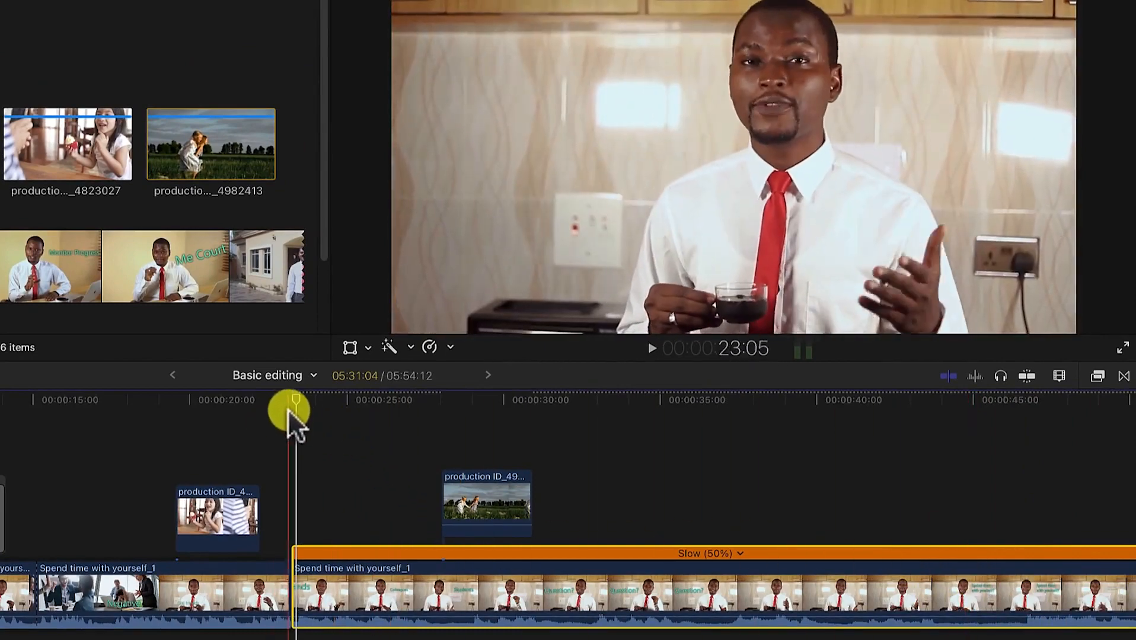
# Play the slowed clip from near its start to preview the 50% speed
pyautogui.moveTo(295, 402); pyautogui.dragTo(300, 403)
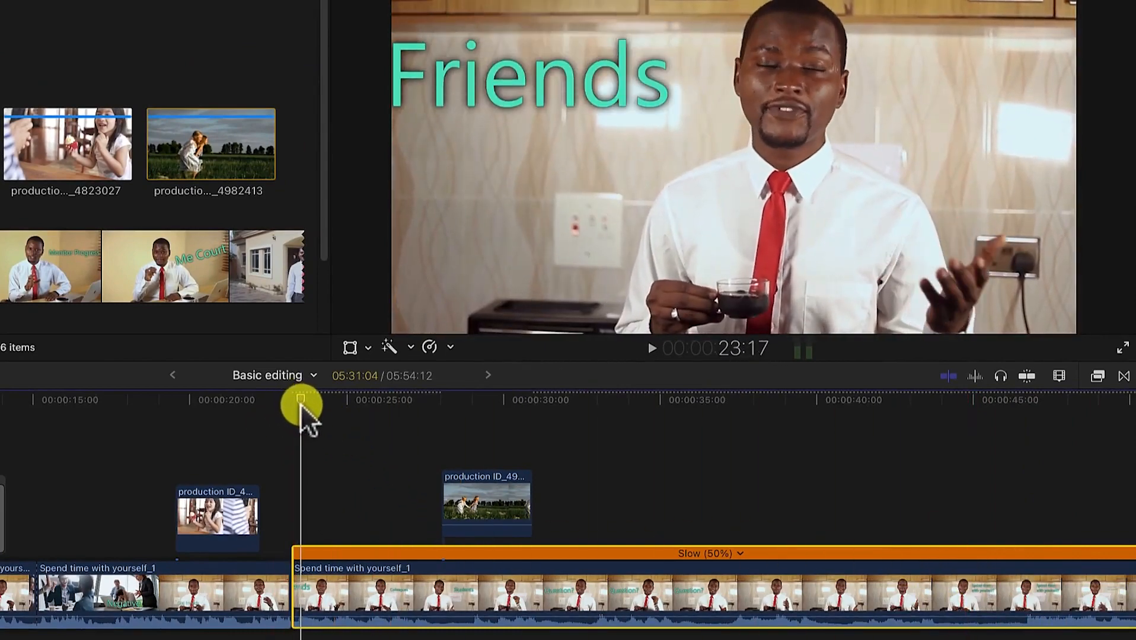
pyautogui.press('space')
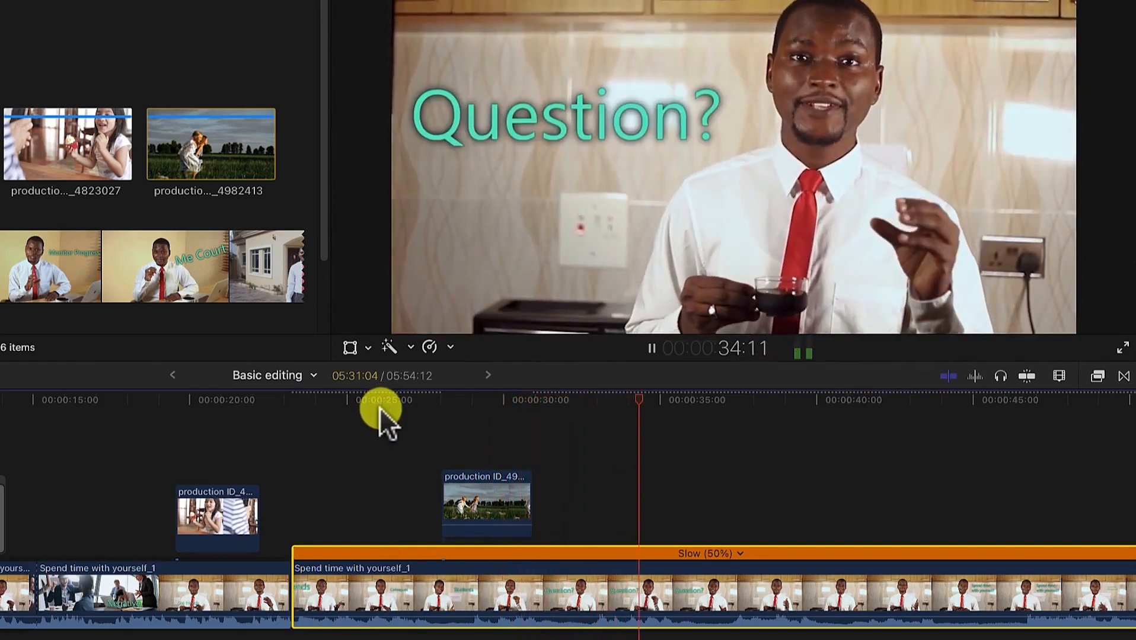
pyautogui.press('space')
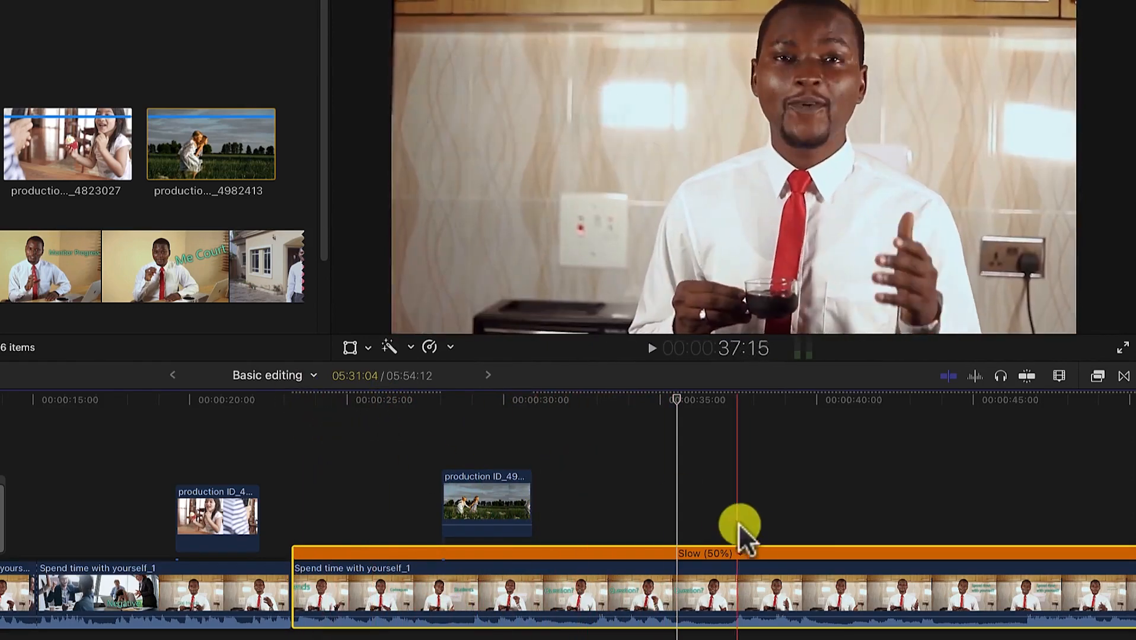
# Cut the slowed clip at about 36 seconds and stretch the retiming of its first part to Slow (37%)
pyautogui.press('b')
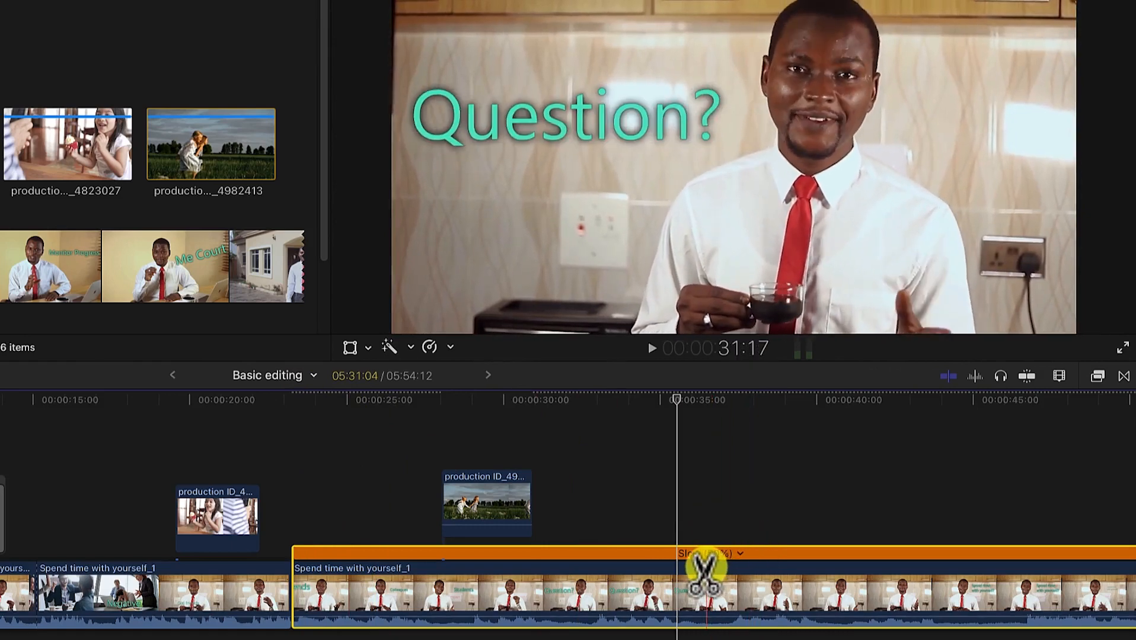
pyautogui.click(705, 577)
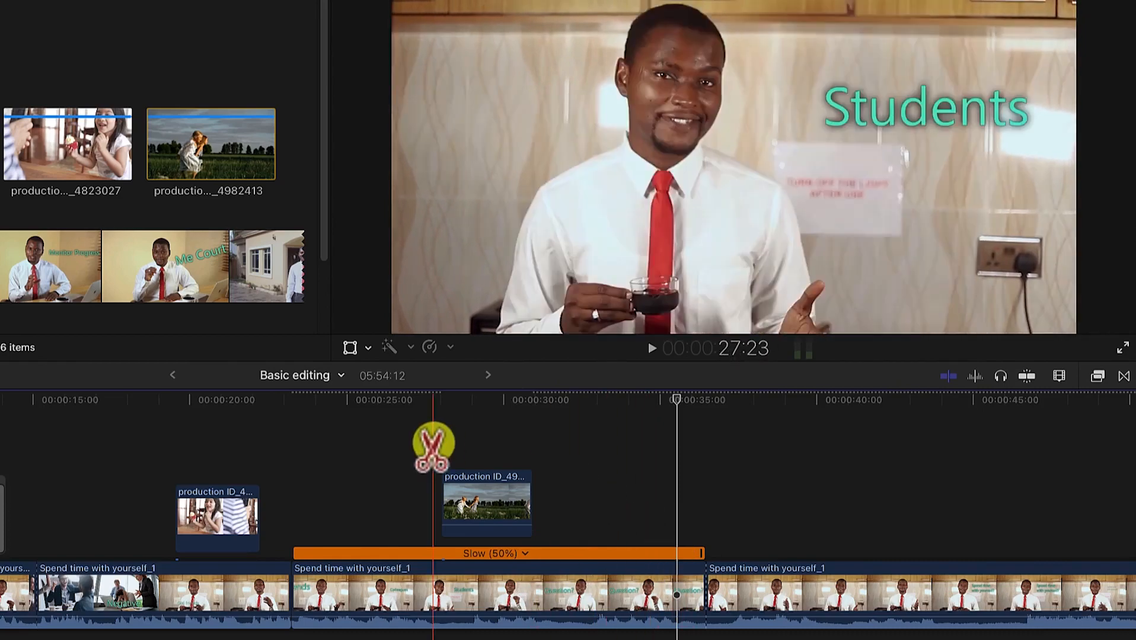
pyautogui.press('a')
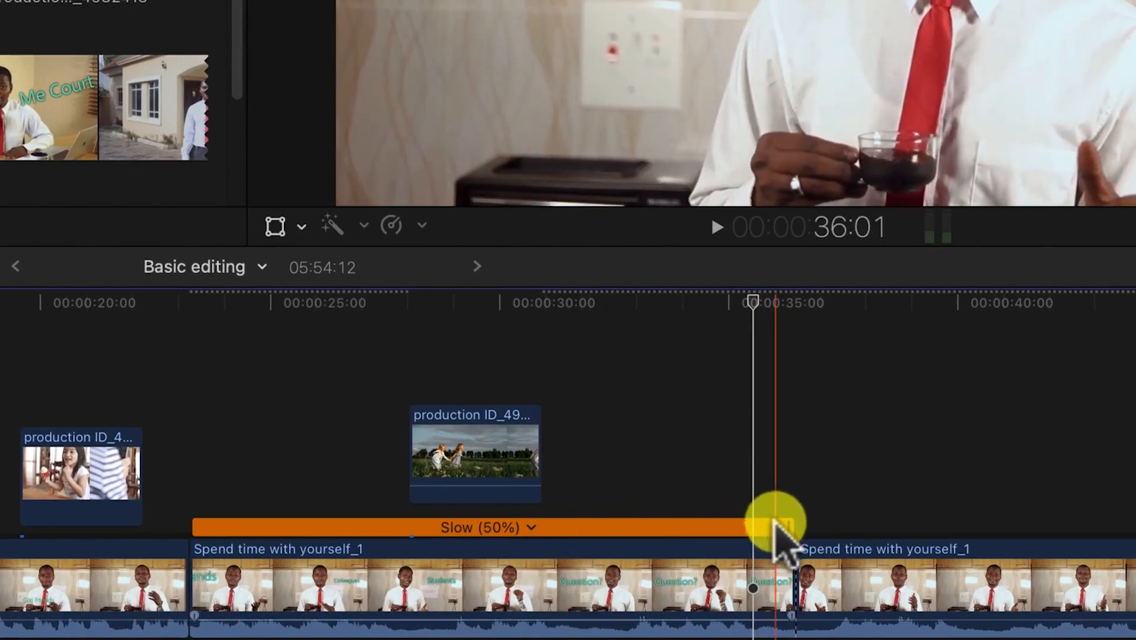
pyautogui.moveTo(786, 523); pyautogui.dragTo(1004, 518)
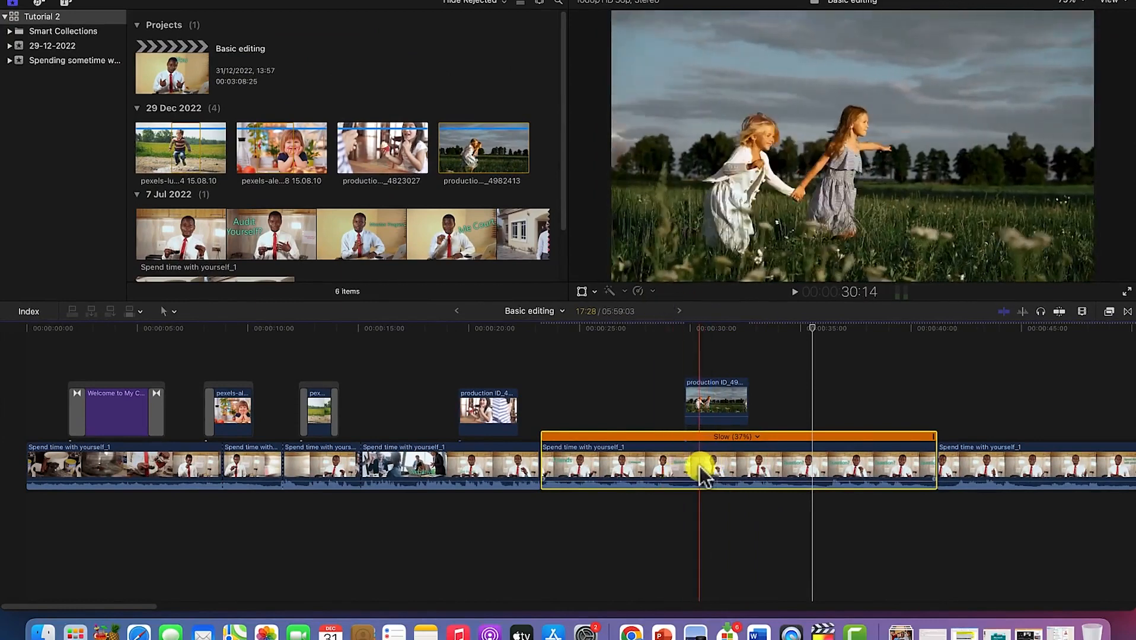
pyautogui.click(1028, 478)
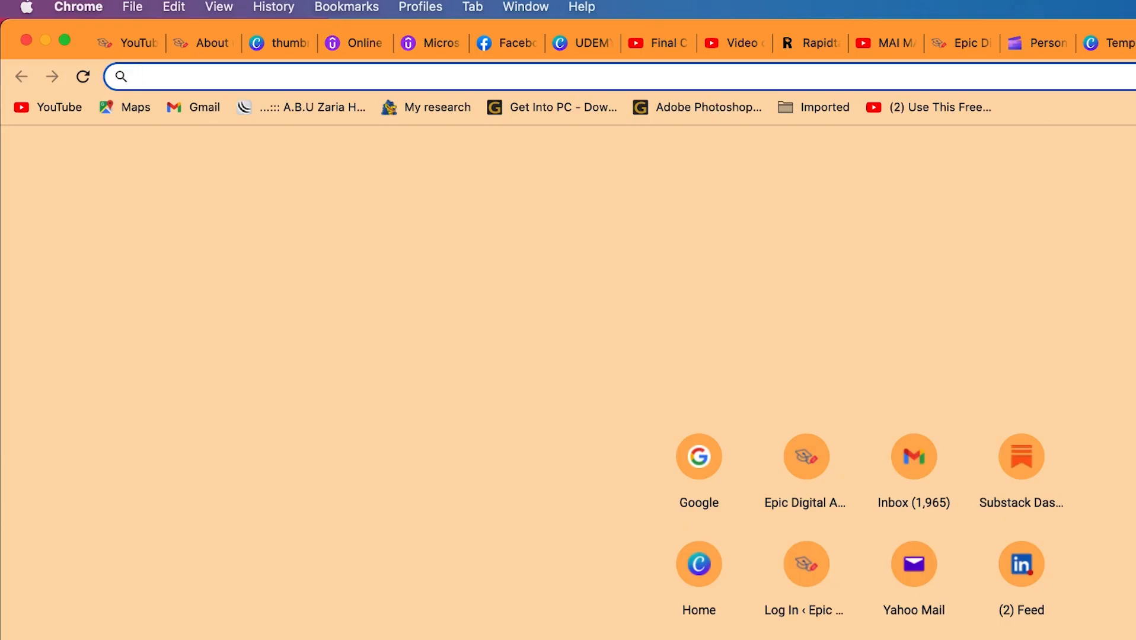
# Switch to Chrome, open pixabay.com and set the site's search category to Music
pyautogui.write('pixabay.com')
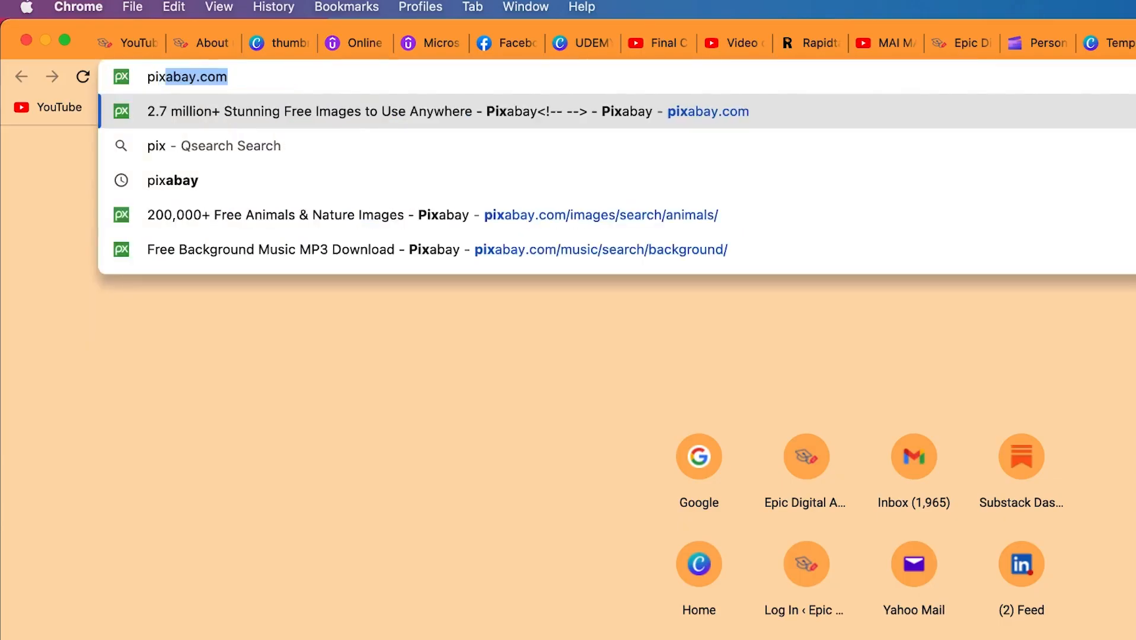
pyautogui.press('Return')
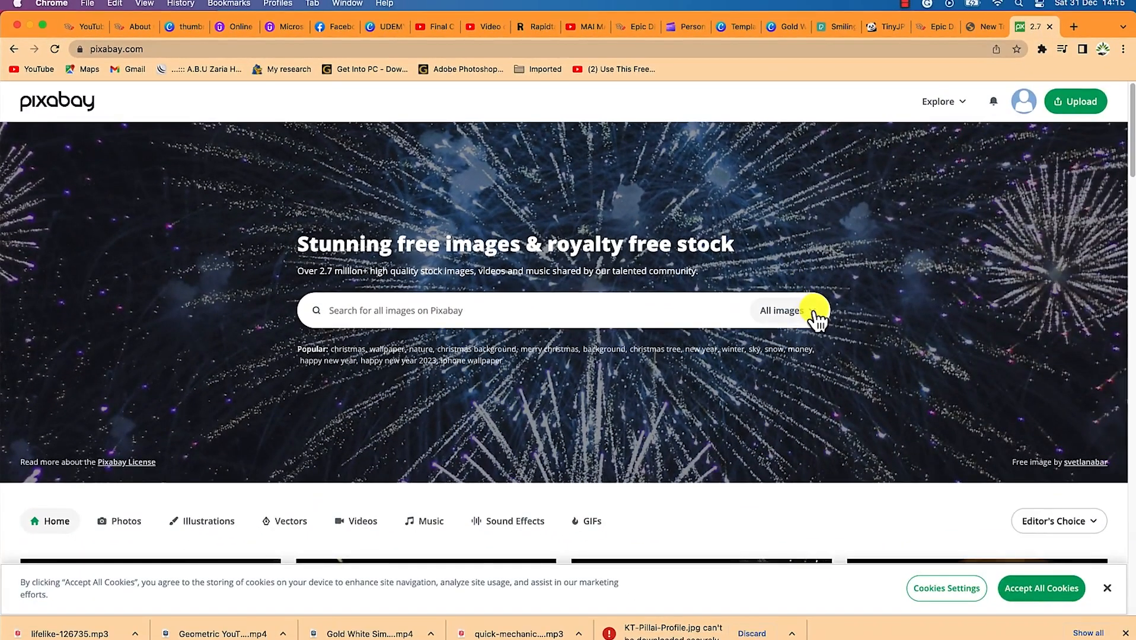
pyautogui.click(817, 321)
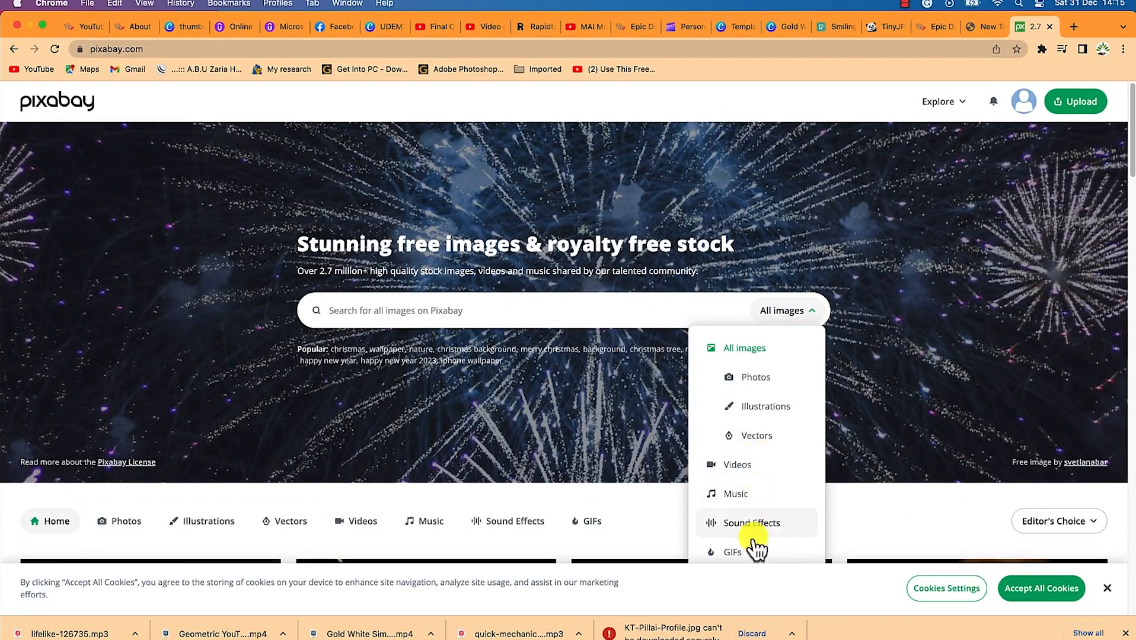
pyautogui.click(756, 501)
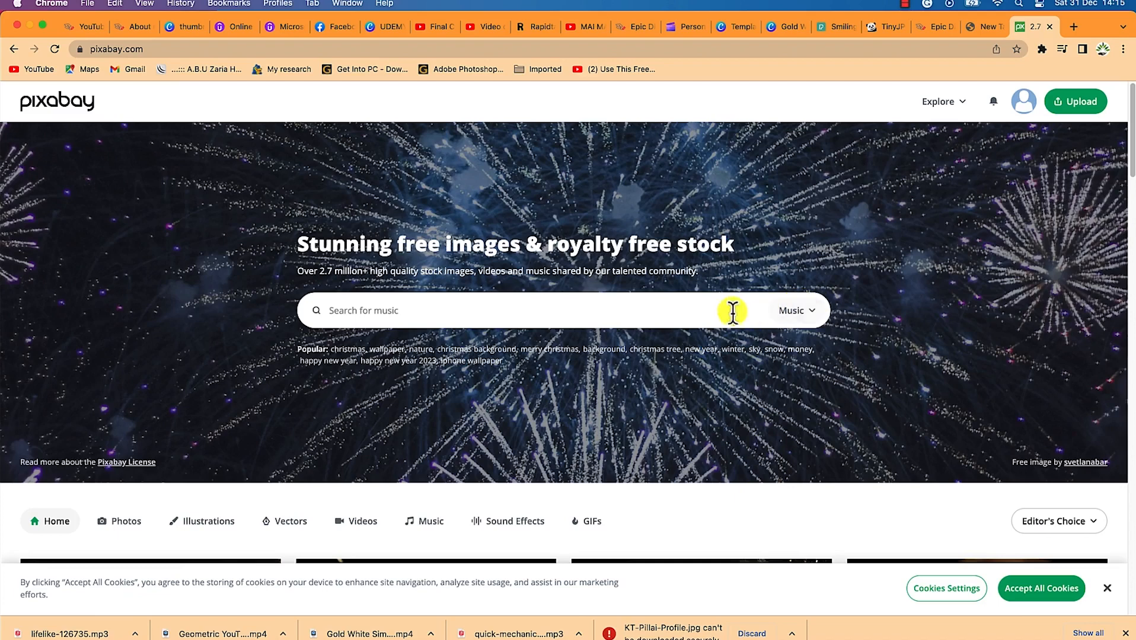
# Search the Pixabay music library for "background"
pyautogui.click(529, 308)
pyautogui.write('background')
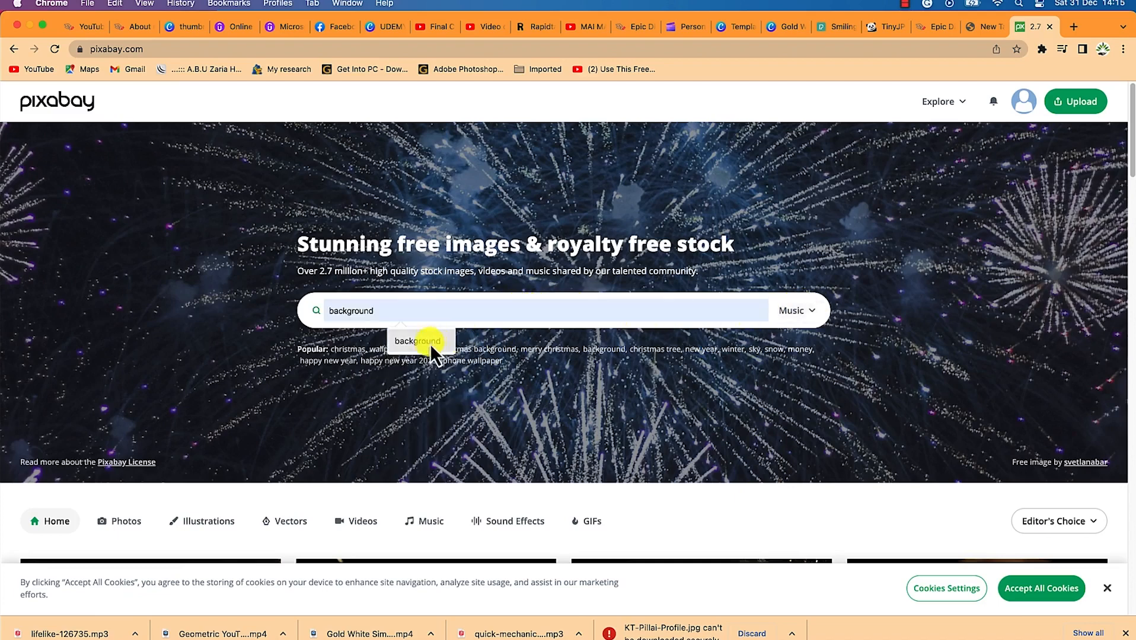
pyautogui.press('Return')
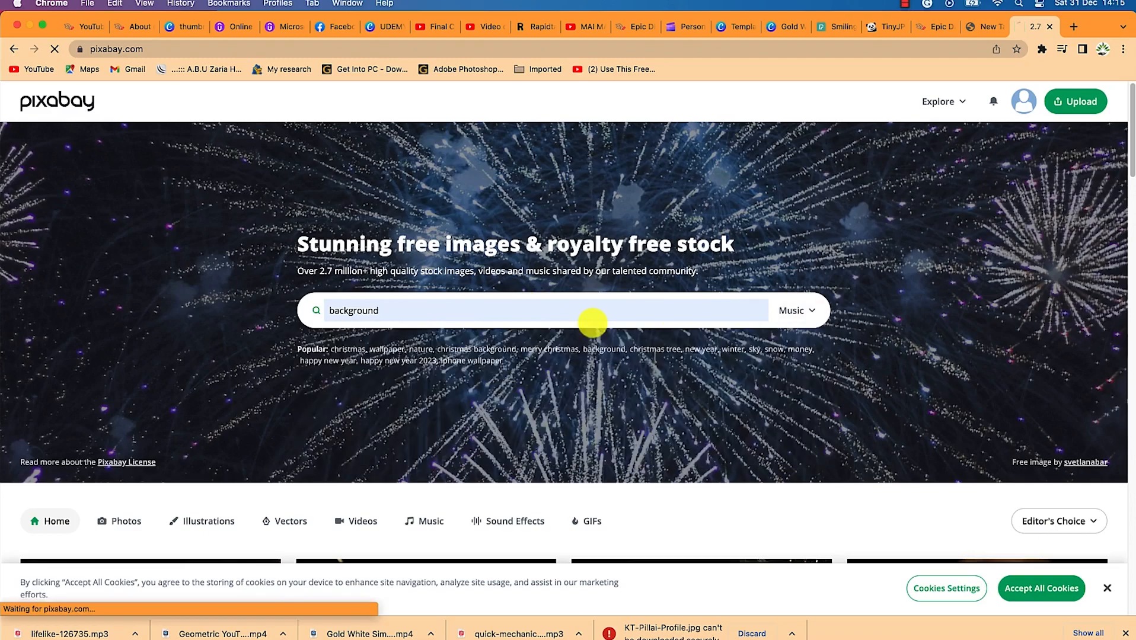
# Download the Lifelike track from the background music results and dismiss the dialog that offers to thank its creator
pyautogui.scroll(-15, 422, 389)
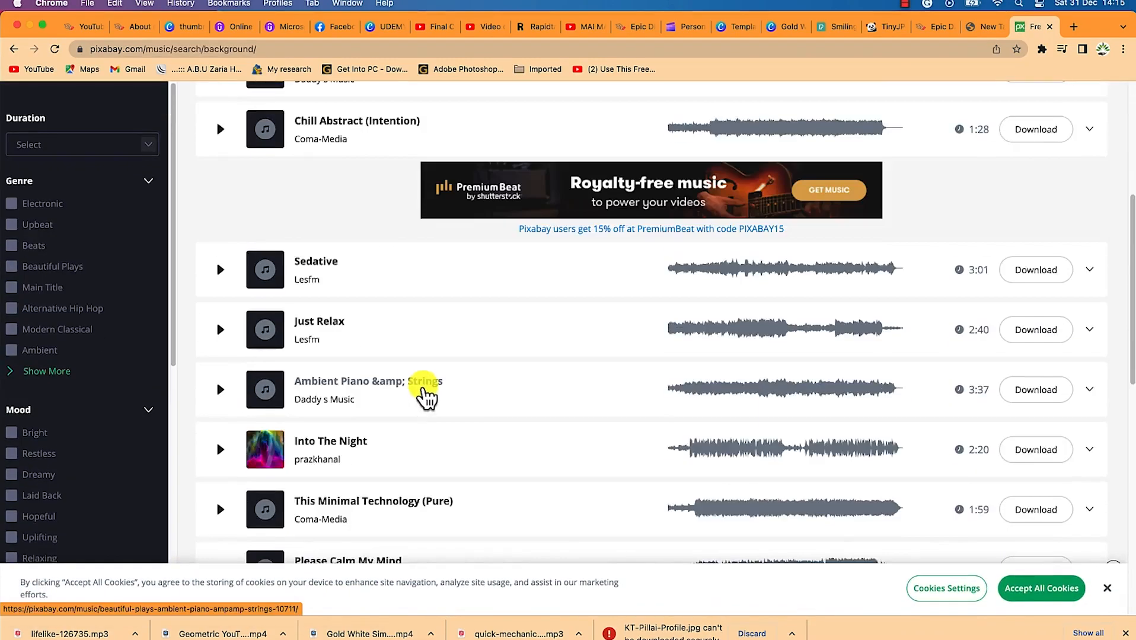
pyautogui.scroll(3, 422, 389)
pyautogui.scroll(10, 423, 379)
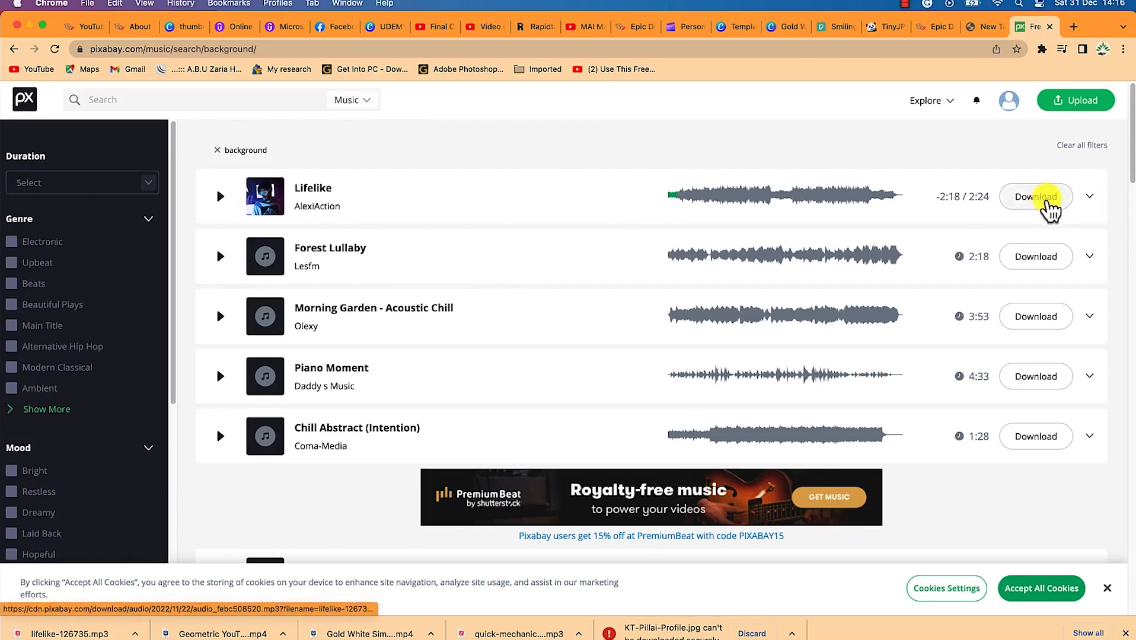
pyautogui.click(1047, 201)
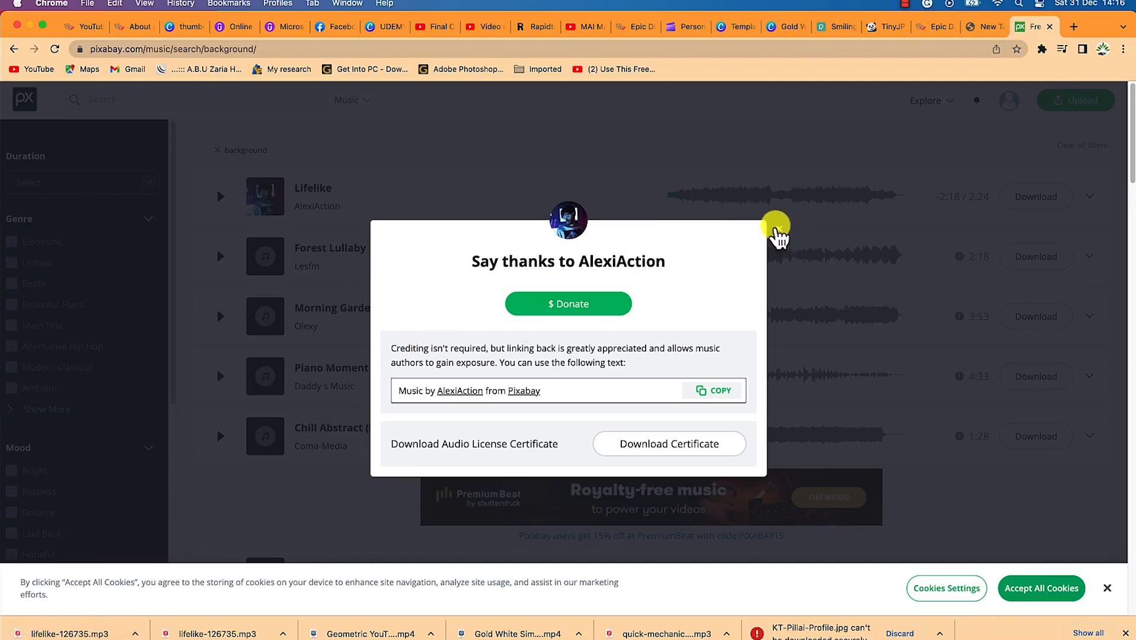
pyautogui.click(777, 229)
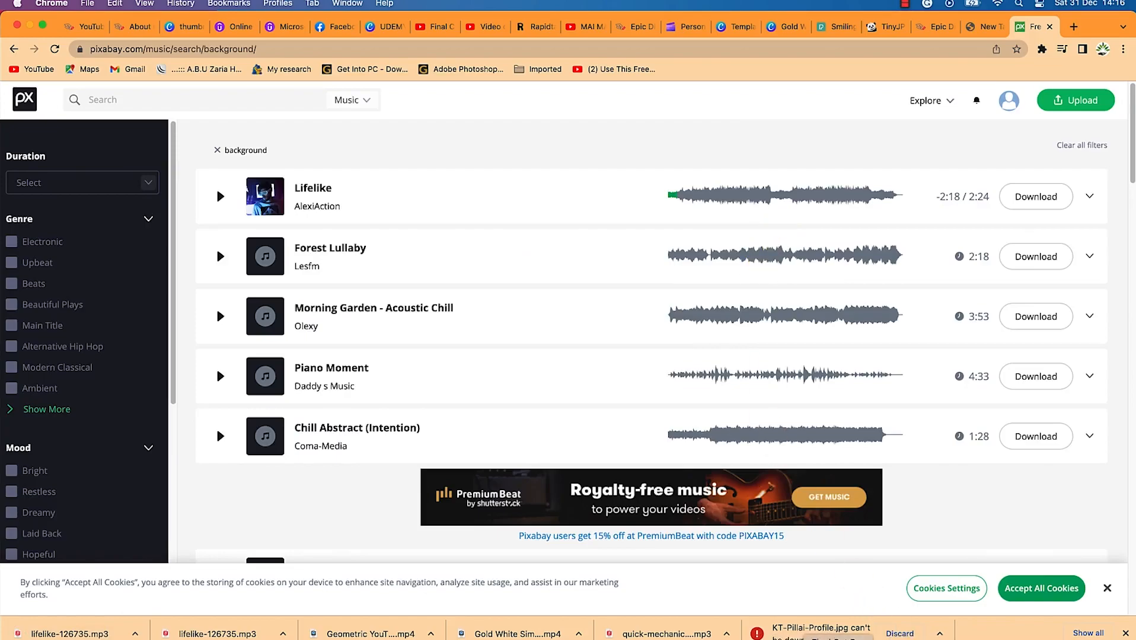
# Switch to Final Cut Pro and open the Media Import window
pyautogui.click(837, 638)
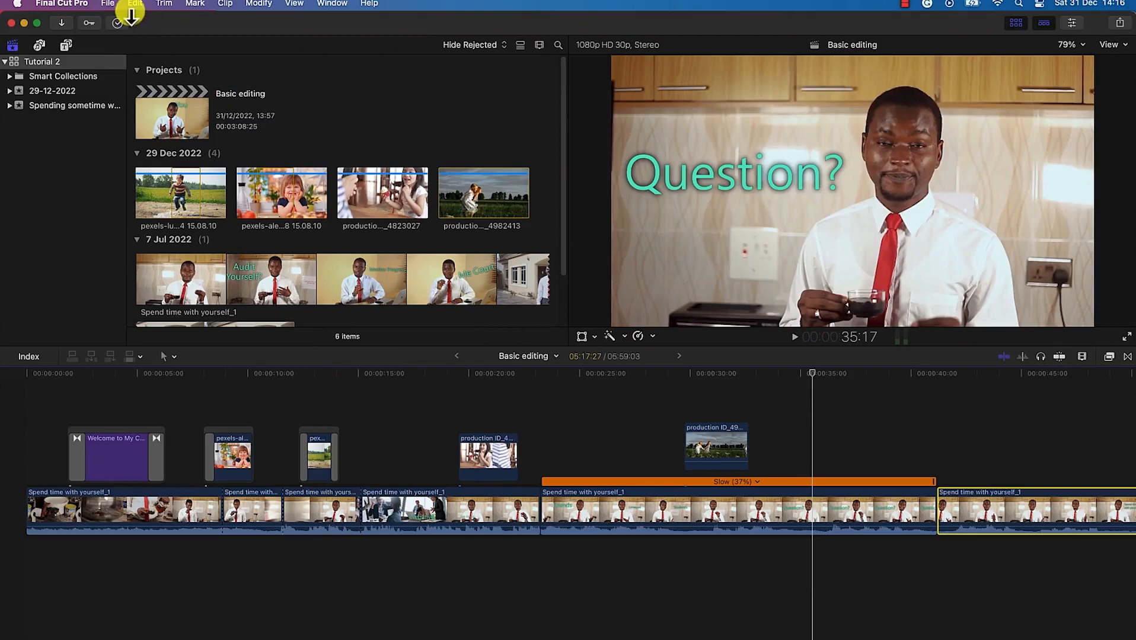
pyautogui.click(109, 4)
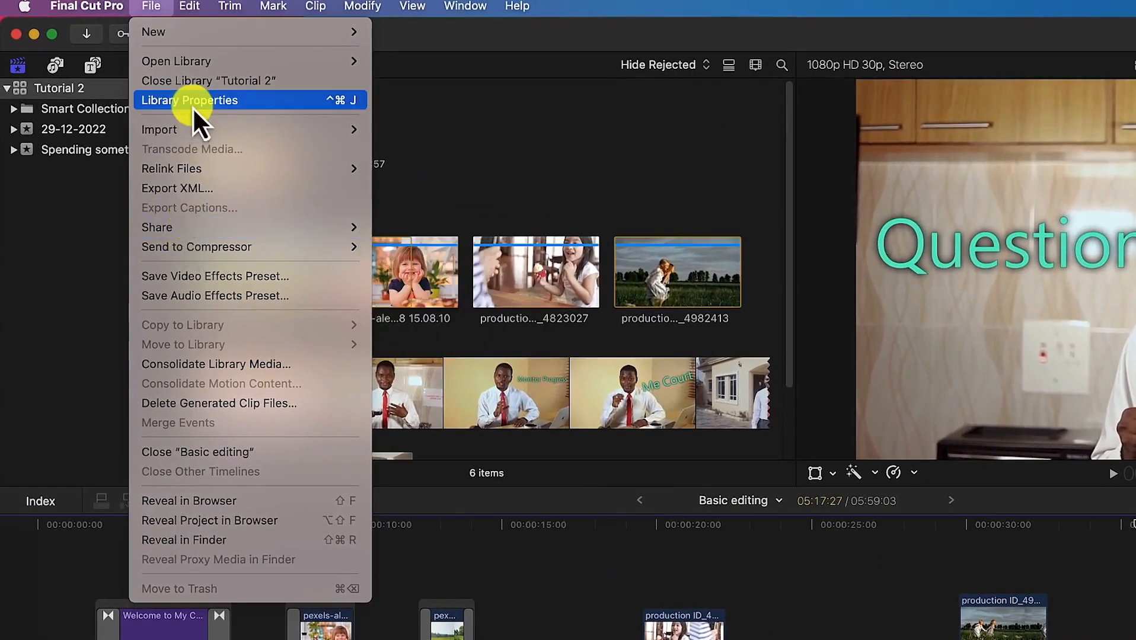
pyautogui.moveTo(297, 129)
pyautogui.click(451, 137)
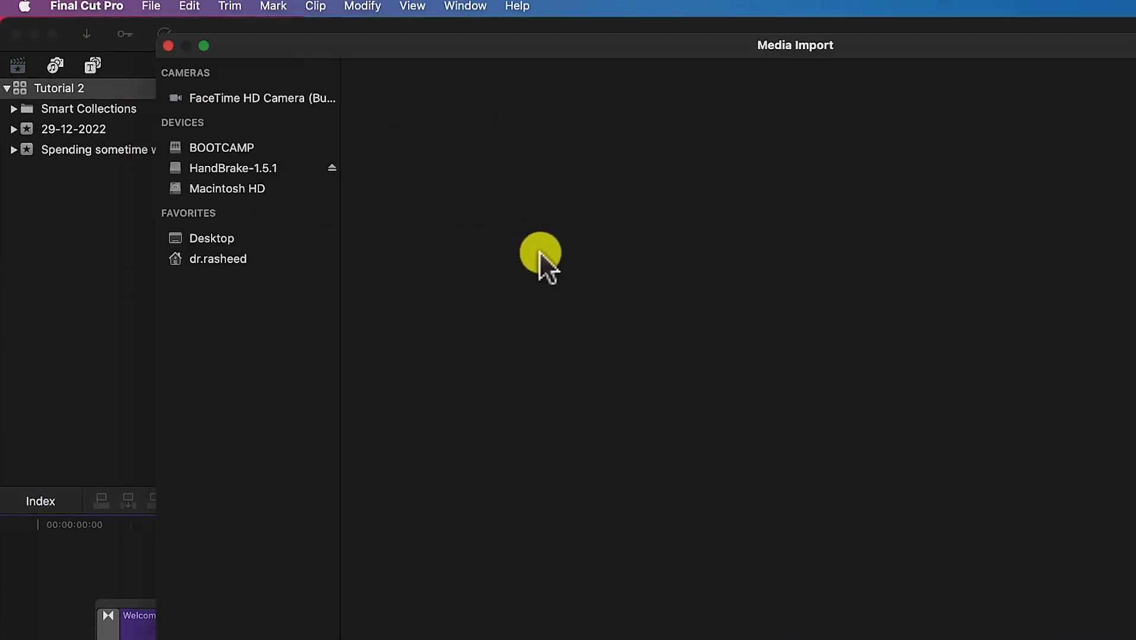
# Import lifelike-126735.mp3 from the Music folder inside Documents' Final Cut Pro folder into the event Spending sometime with yourself
pyautogui.scroll(-2, 309, 556)
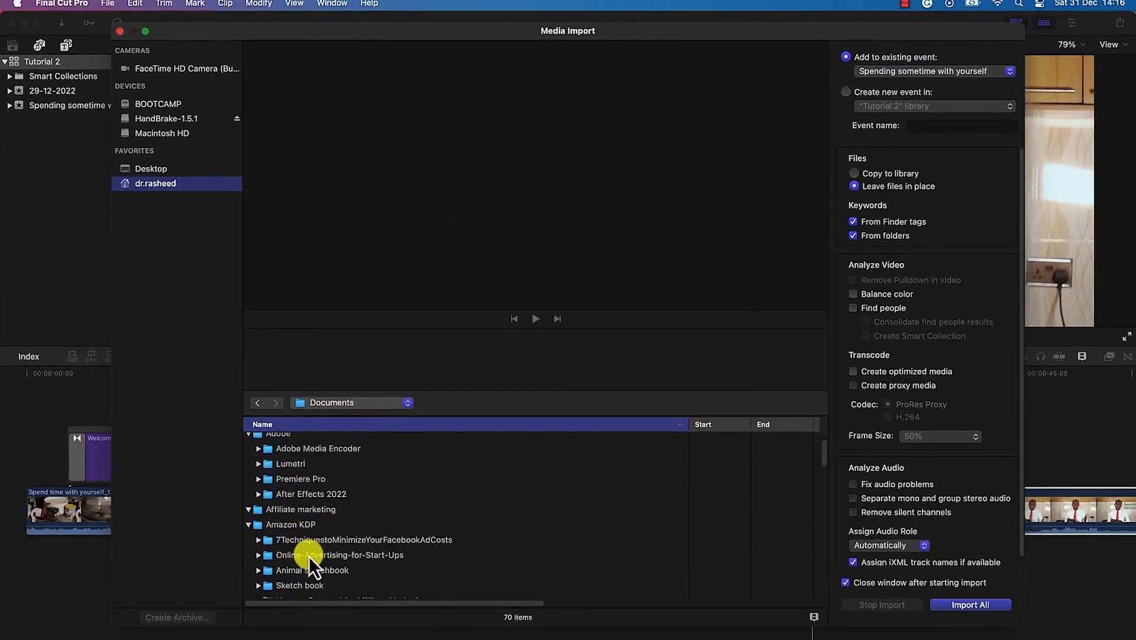
pyautogui.scroll(-5, 308, 557)
pyautogui.scroll(-1, 309, 575)
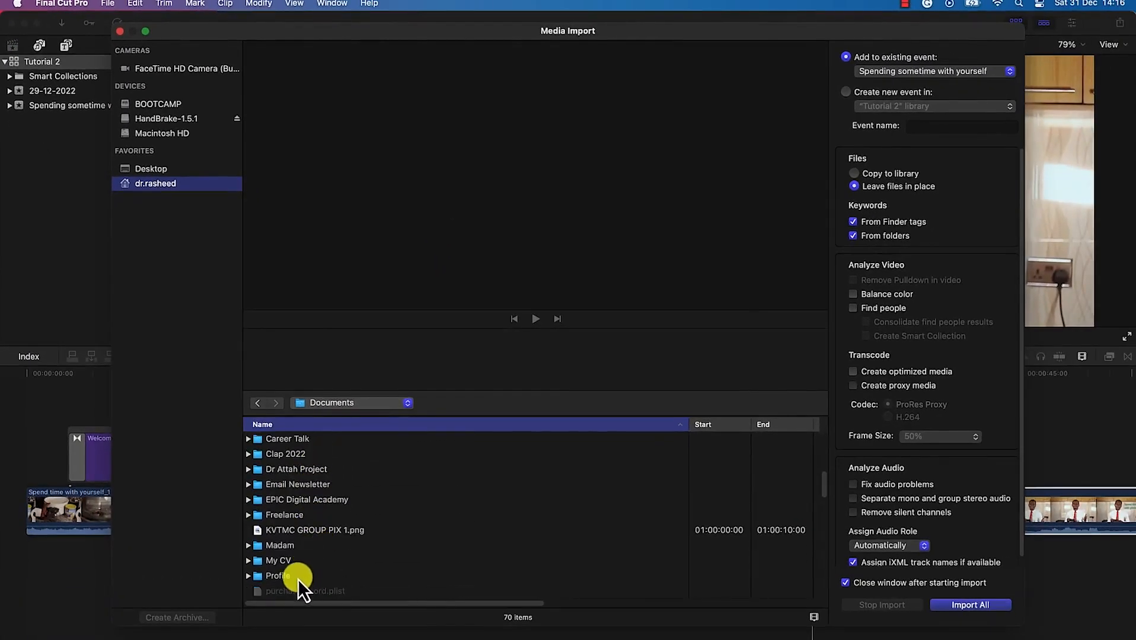
pyautogui.scroll(-10, 309, 575)
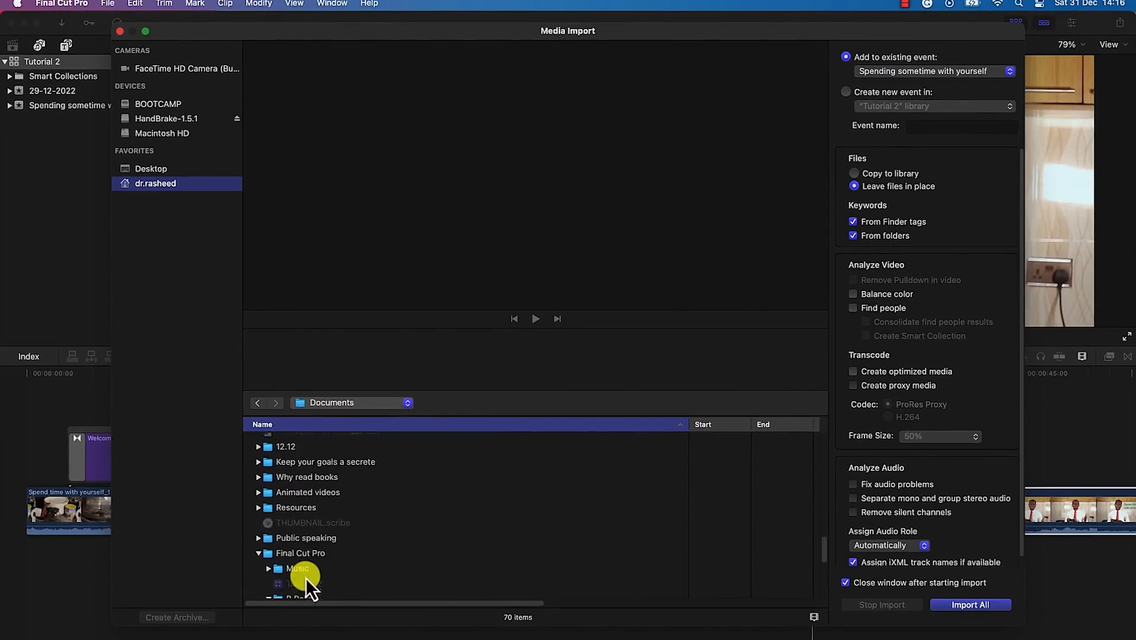
pyautogui.scroll(-3, 305, 563)
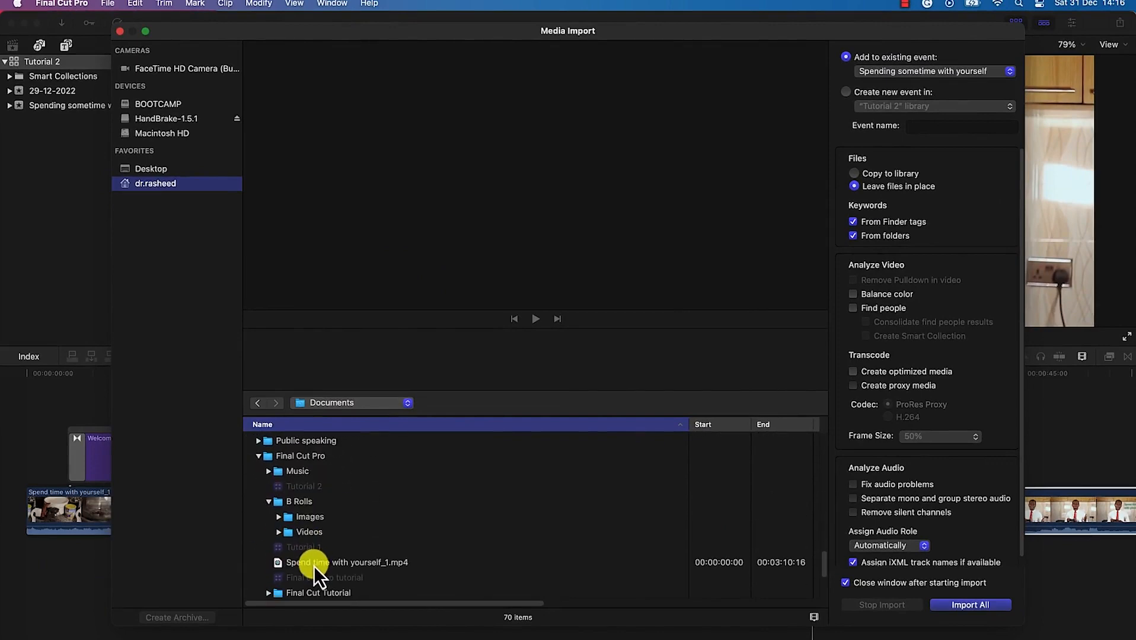
pyautogui.click(320, 445)
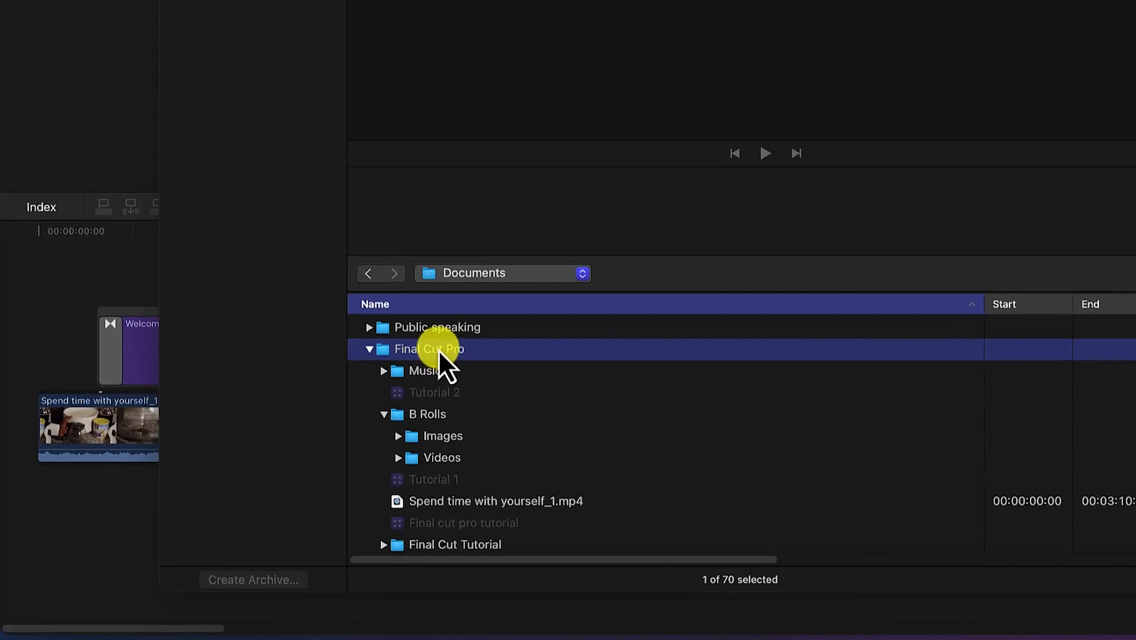
pyautogui.click(438, 372)
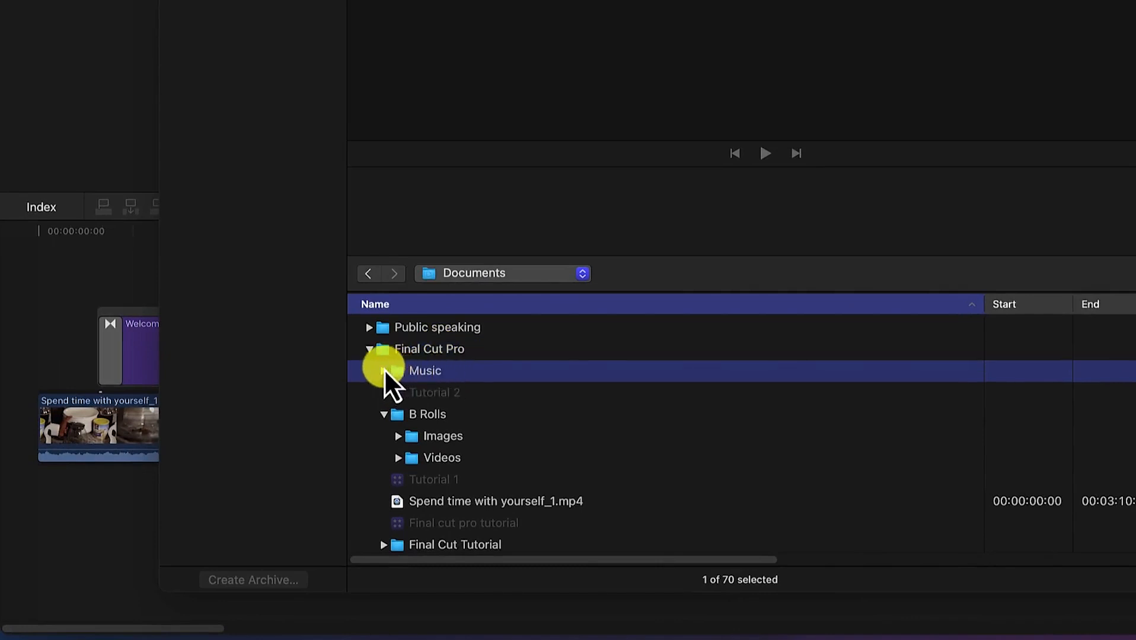
pyautogui.click(384, 371)
pyautogui.click(444, 391)
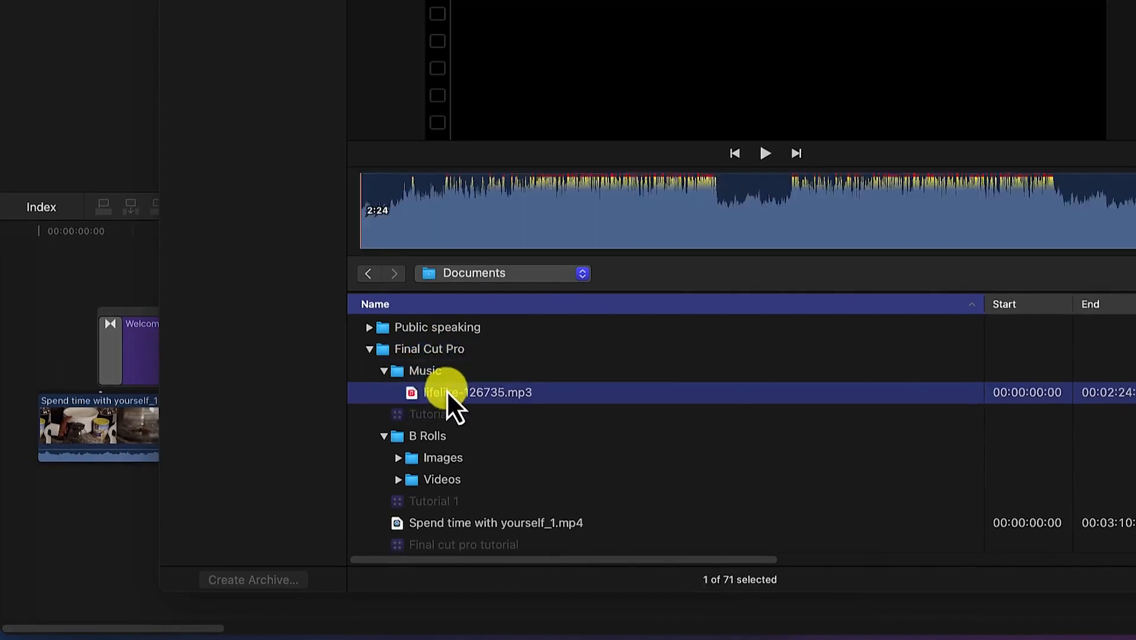
pyautogui.rightClick(451, 395)
pyautogui.click(706, 401)
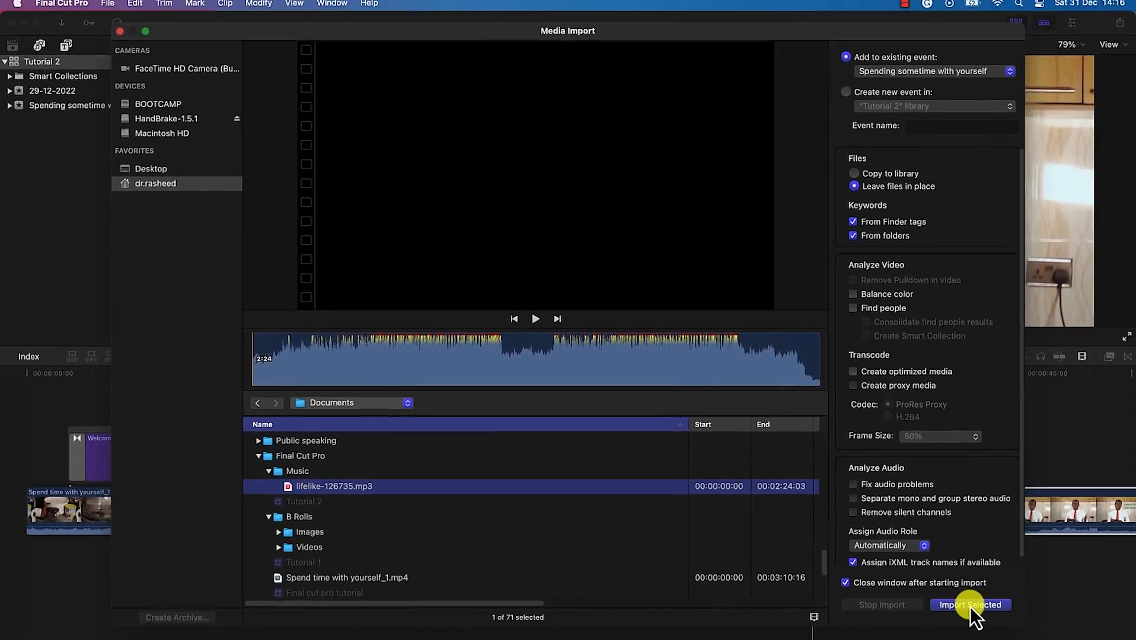
pyautogui.click(970, 604)
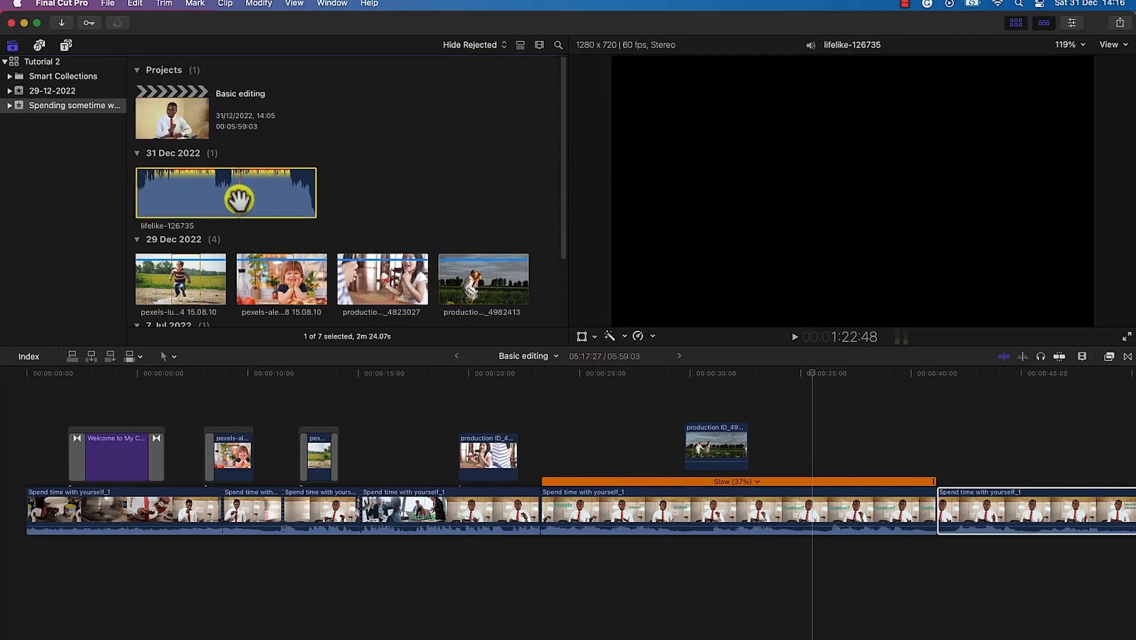
# Add the lifelike-126735 music beneath the storyline from the project's start, try -10 dB, and settle its volume at about -1 dB
pyautogui.moveTo(239, 200); pyautogui.dragTo(10, 543)
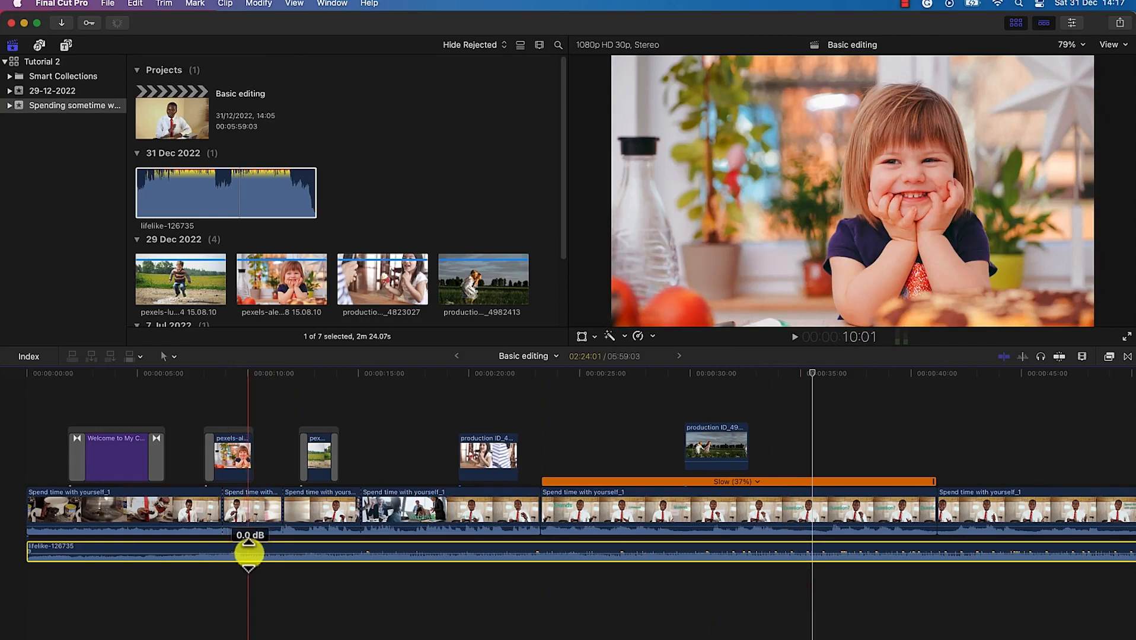
pyautogui.moveTo(250, 554); pyautogui.dragTo(253, 556)
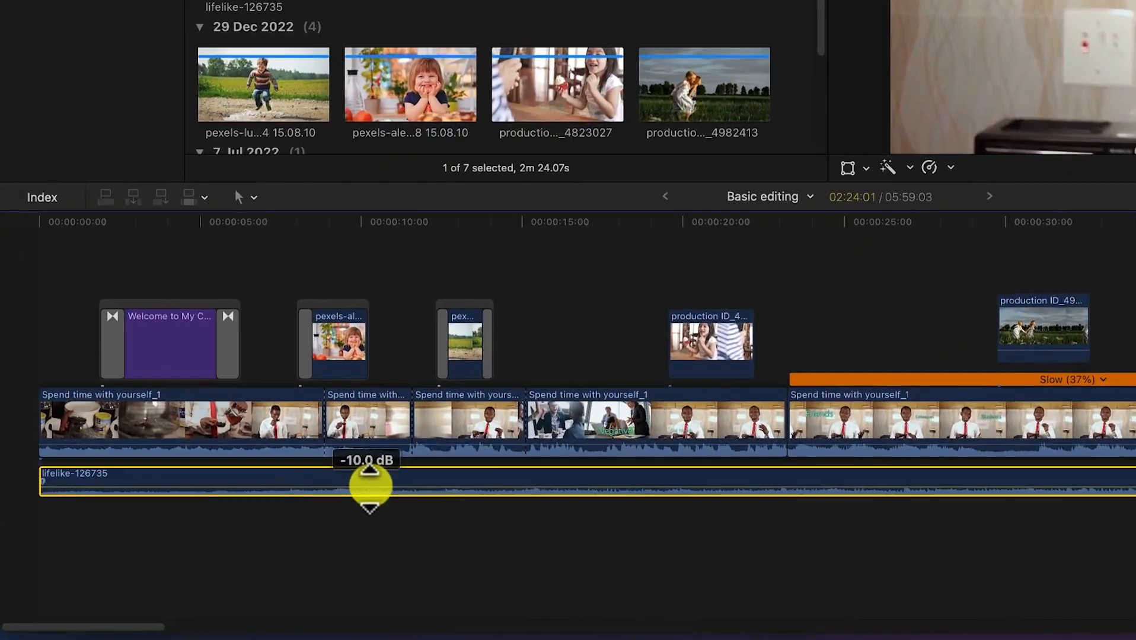
pyautogui.moveTo(370, 486); pyautogui.dragTo(372, 483)
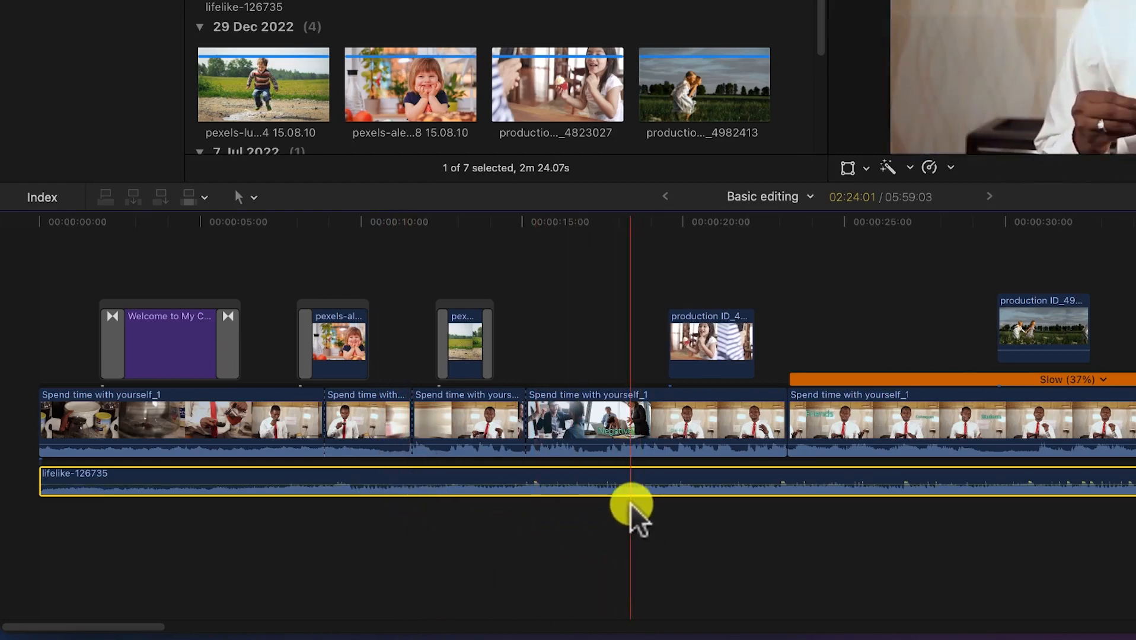
# Fit the whole project in the timeline and add two more copies of lifelike-126735 end to end after the first
pyautogui.hotkey('shift', 'z')
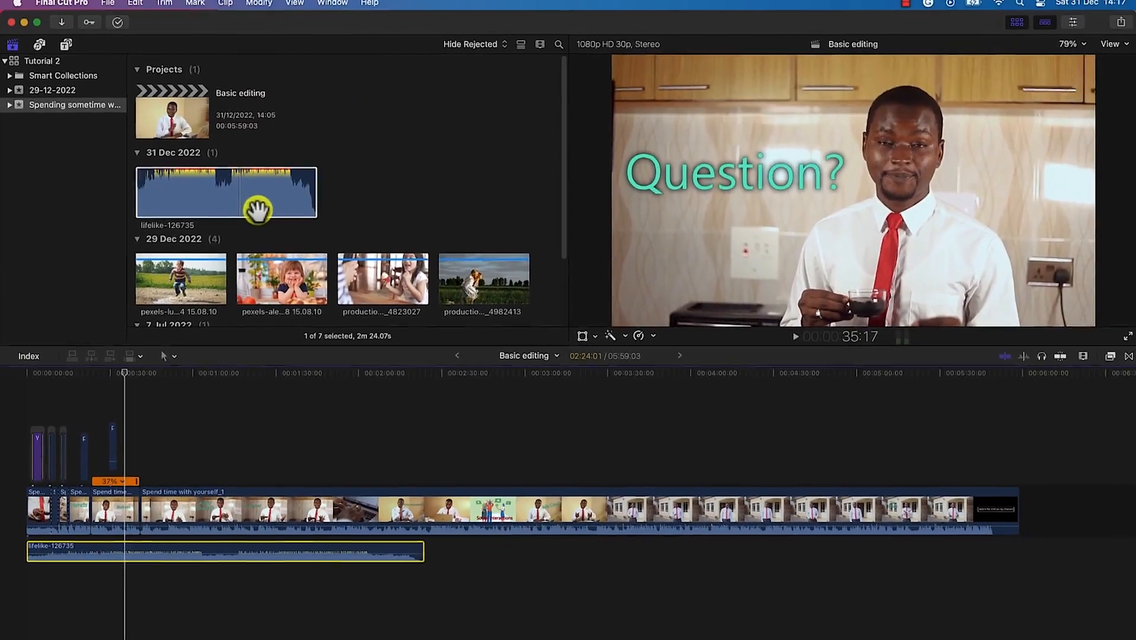
pyautogui.click(258, 212)
pyautogui.moveTo(267, 226); pyautogui.dragTo(427, 564)
pyautogui.moveTo(240, 178); pyautogui.dragTo(484, 554)
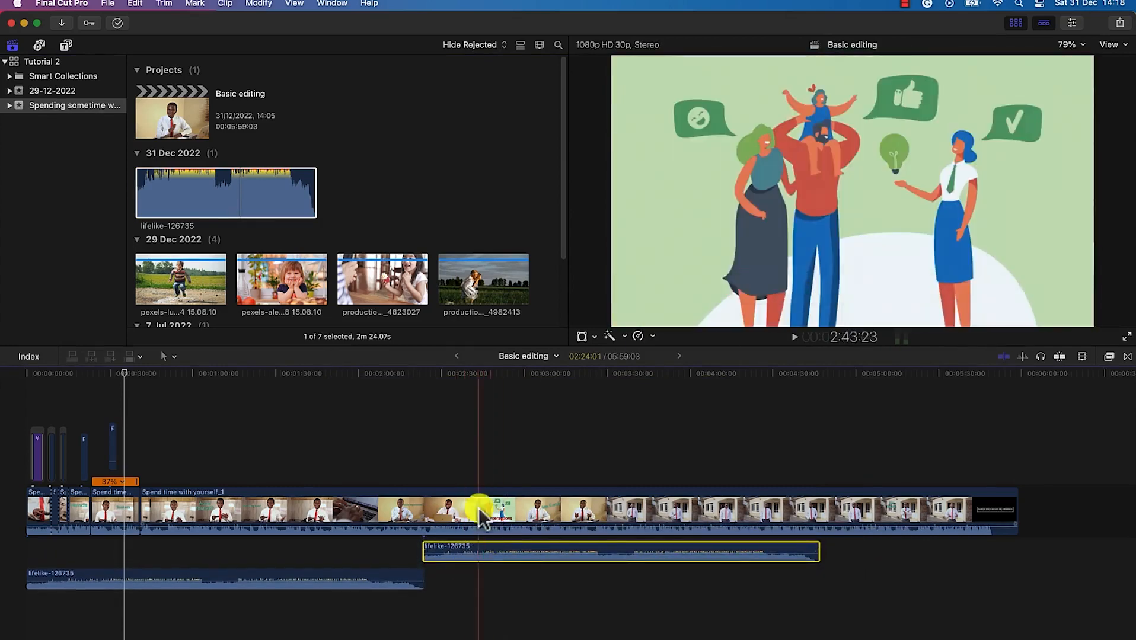
pyautogui.moveTo(212, 183); pyautogui.dragTo(877, 547)
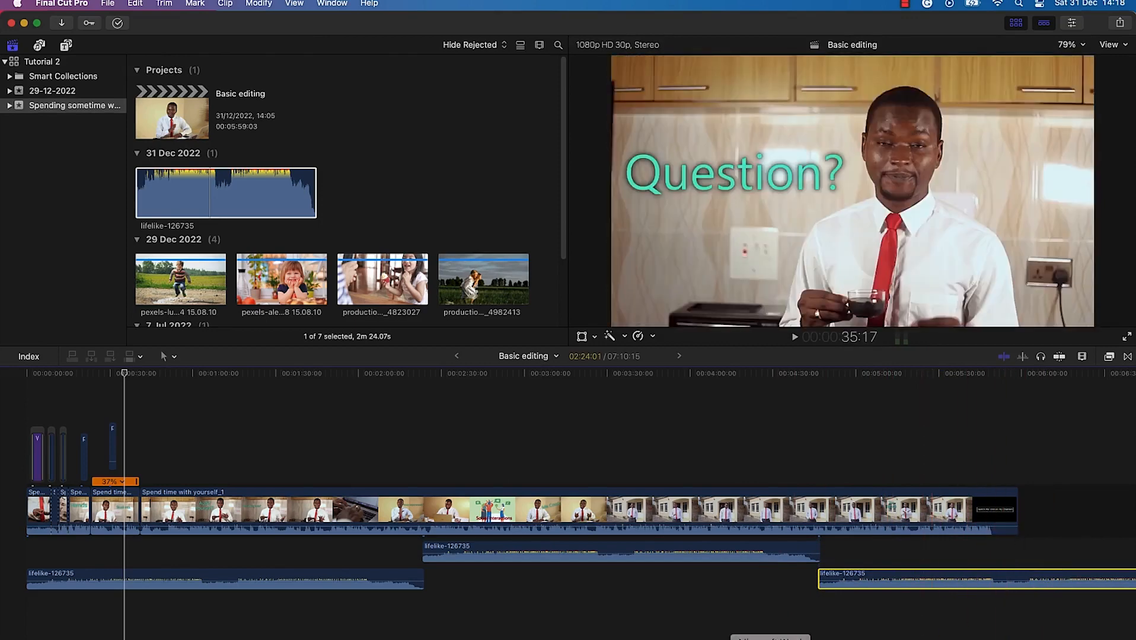
# Trim the end of the third music clip so it finishes with the main video at about 5:59
pyautogui.hscroll(5, 754, 637)
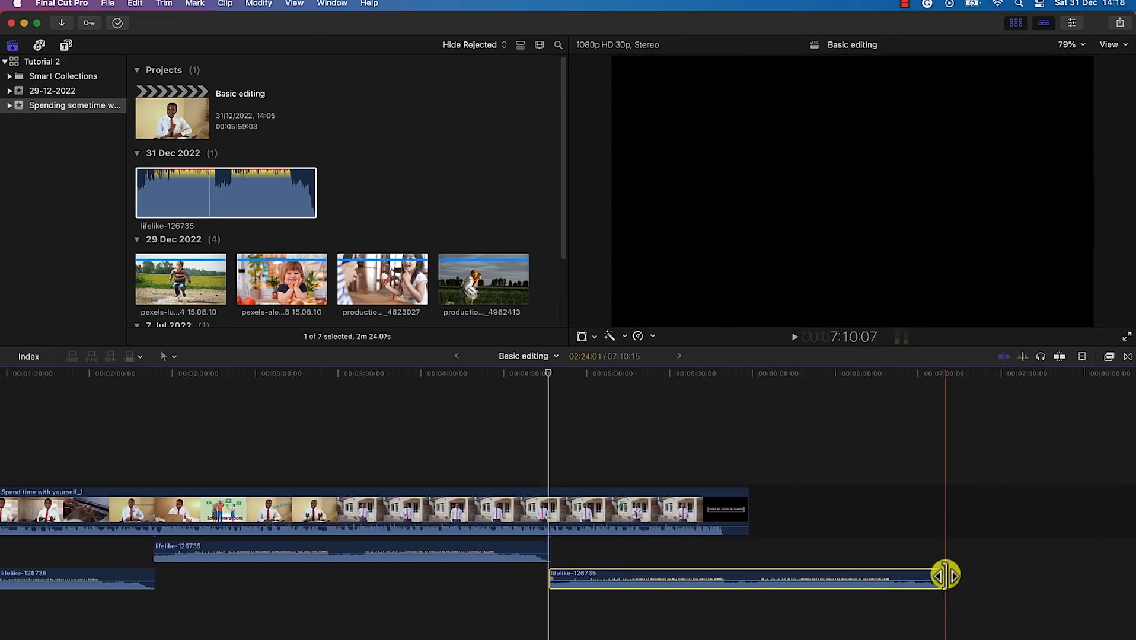
pyautogui.moveTo(945, 576); pyautogui.dragTo(941, 574)
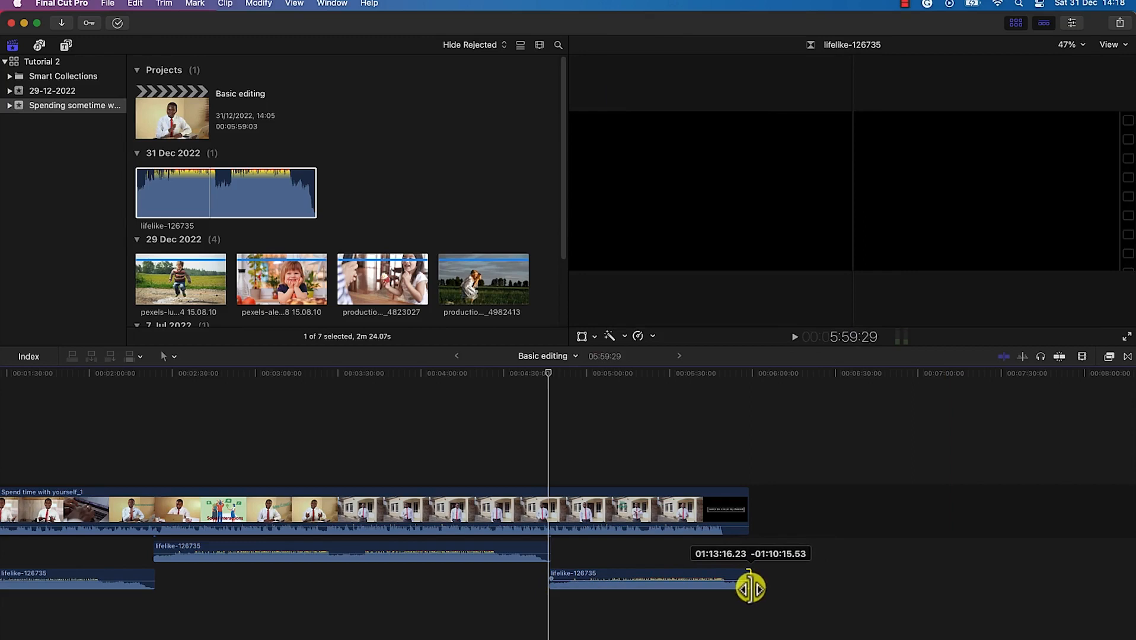
pyautogui.moveTo(750, 588); pyautogui.dragTo(750, 587)
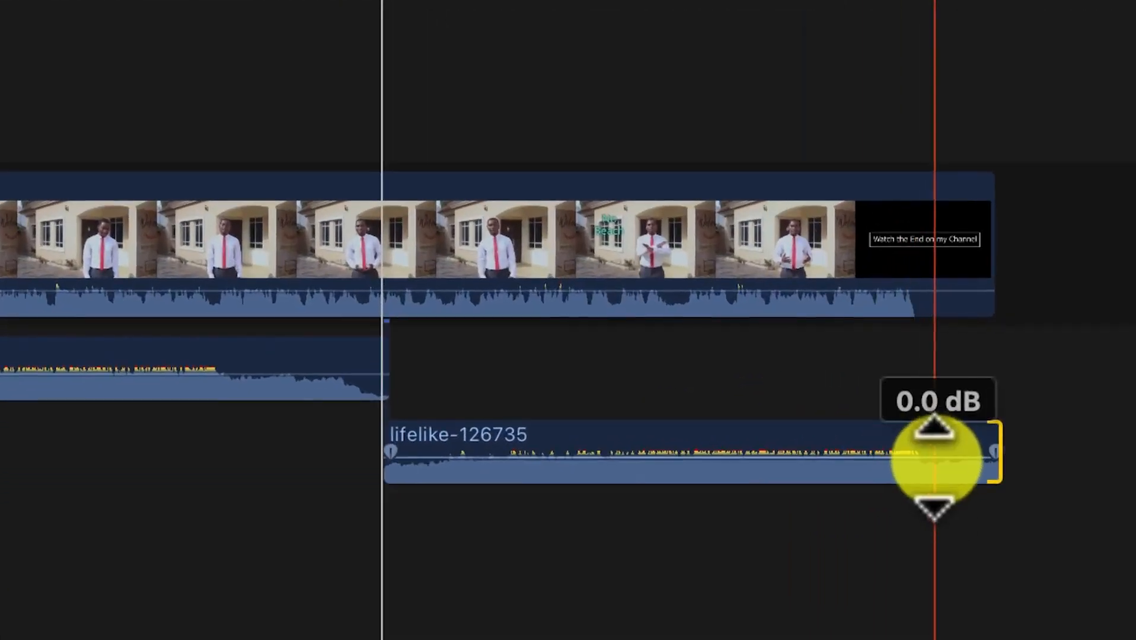
# Fade out the end of the last music clip and fade in the start of the first one
pyautogui.moveTo(949, 465)
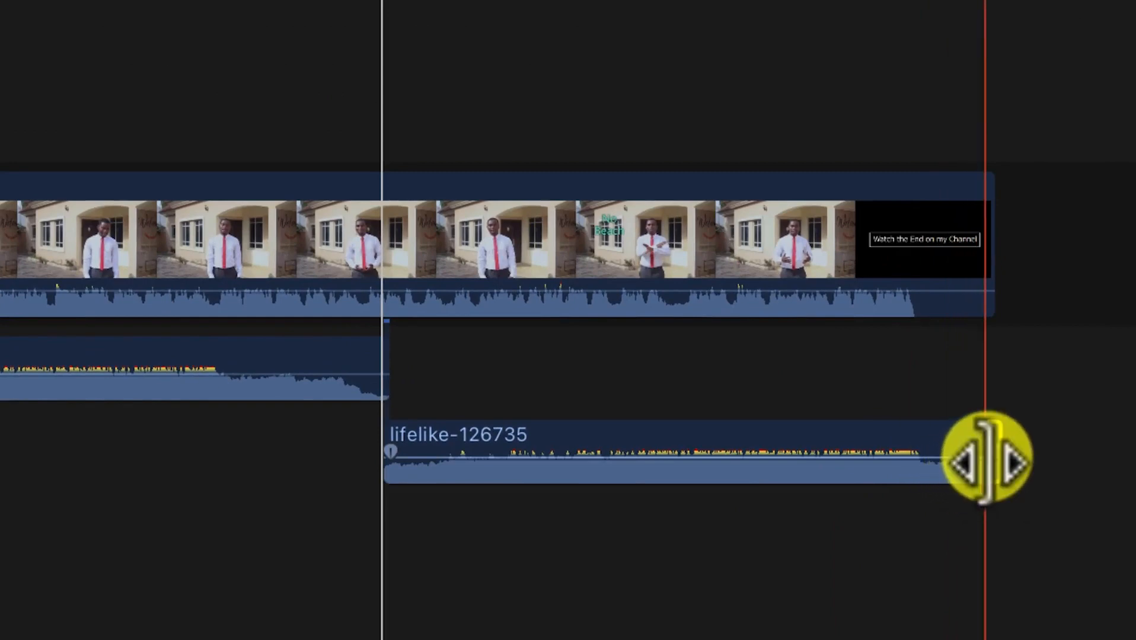
pyautogui.moveTo(988, 456); pyautogui.dragTo(856, 525)
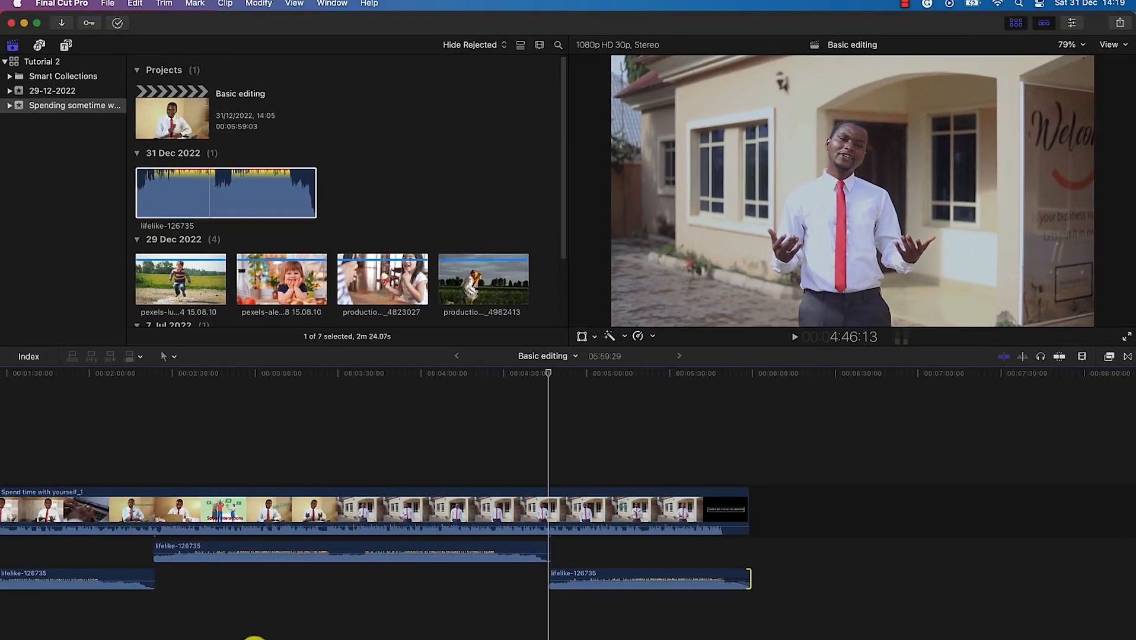
pyautogui.hscroll(-5, 254, 639)
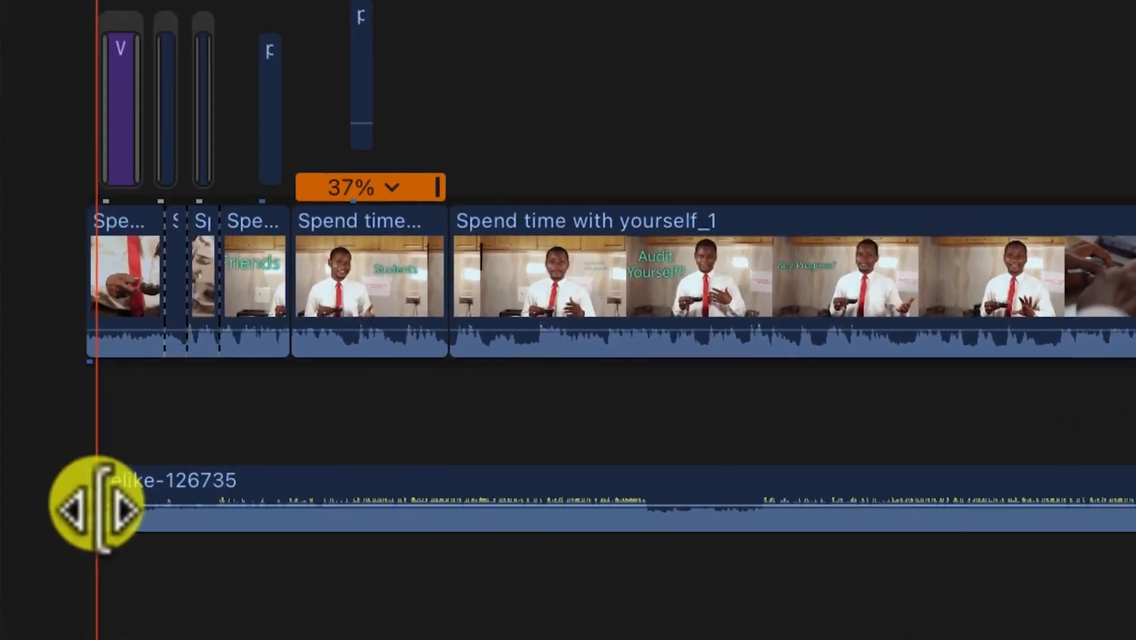
pyautogui.moveTo(93, 507); pyautogui.dragTo(240, 564)
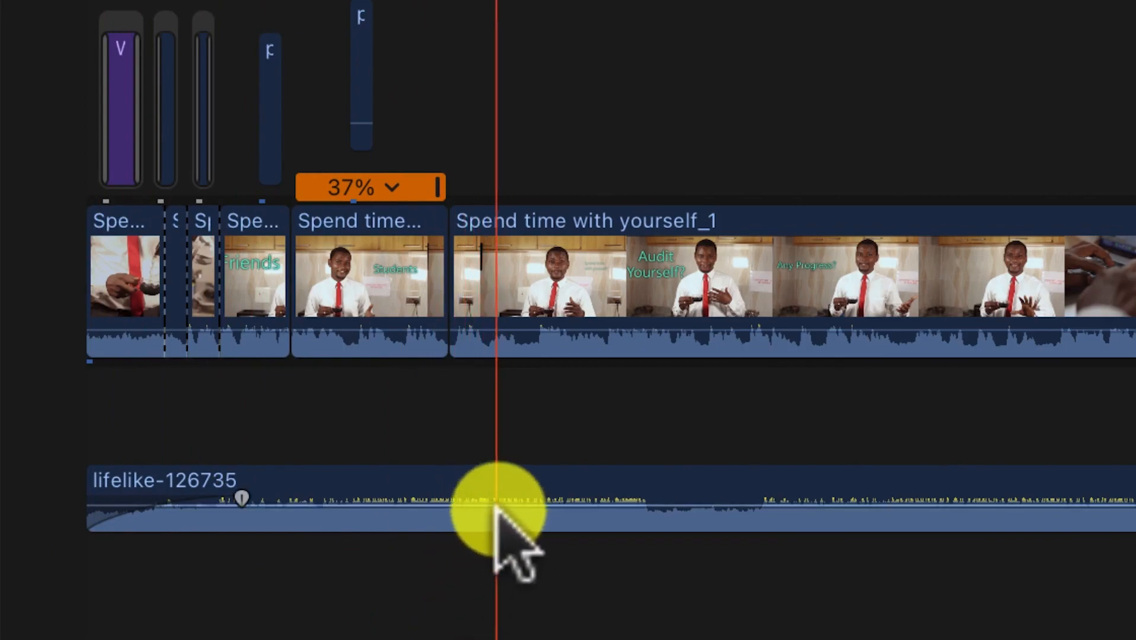
# Show the first music clip's properties in the inspector, try about -13.9 dB, and set its volume to 0 dB
pyautogui.click(502, 520)
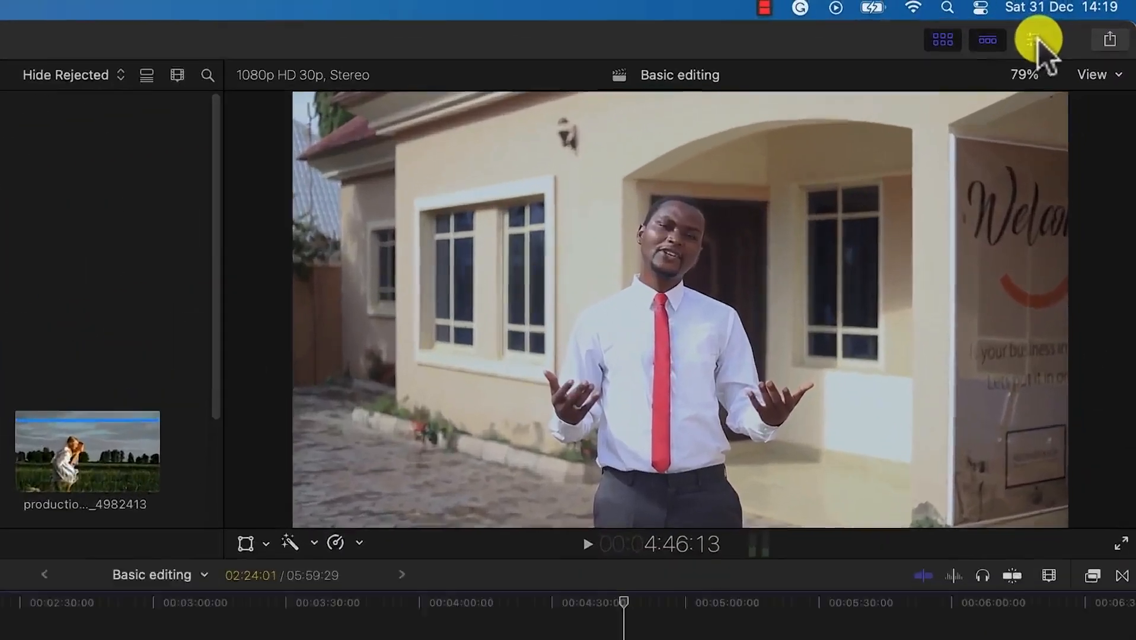
pyautogui.click(1073, 23)
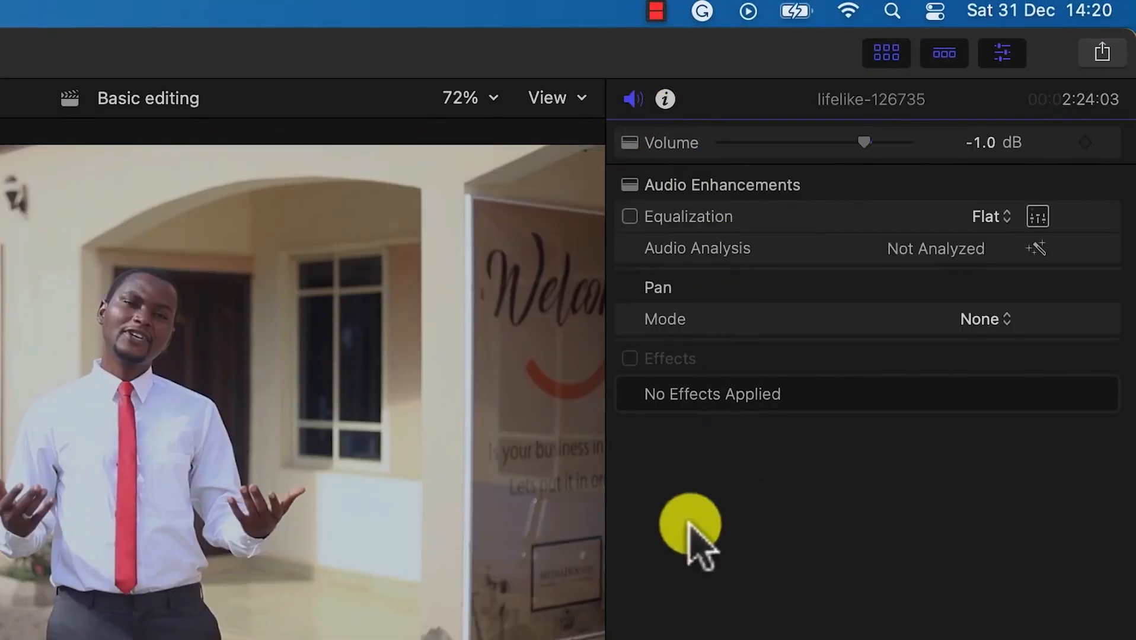
pyautogui.moveTo(862, 141)
pyautogui.mouseDown()
pyautogui.moveTo(817, 142)
pyautogui.moveTo(851, 140)
pyautogui.mouseUp()
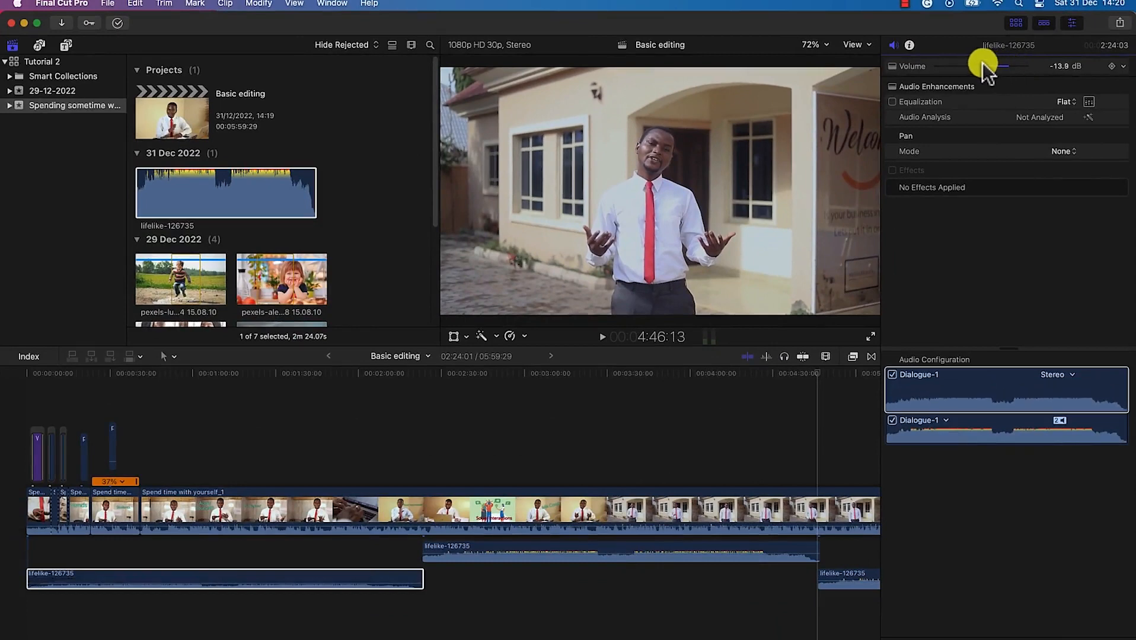
pyautogui.moveTo(982, 63); pyautogui.dragTo(1008, 76)
pyautogui.click(281, 578)
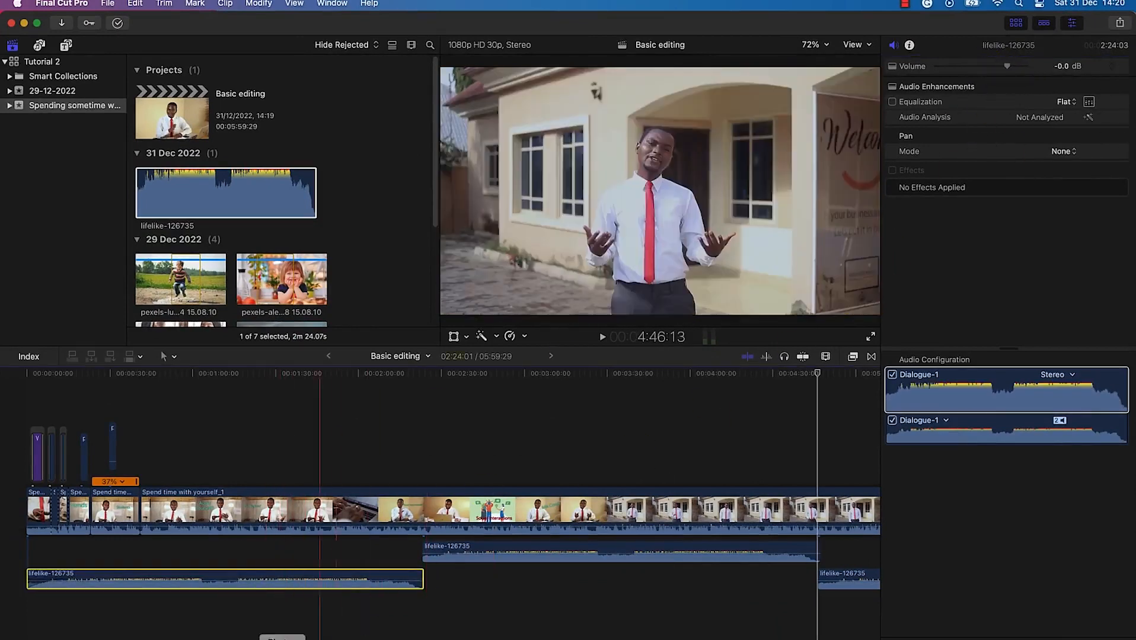
pyautogui.click(287, 610)
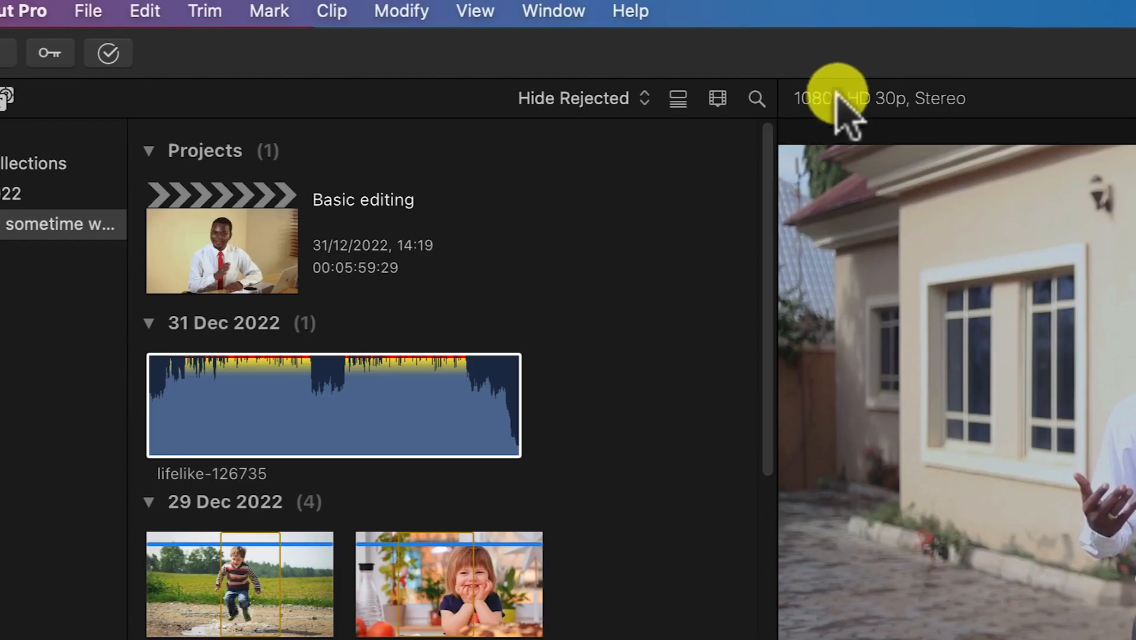
# Show the audio meters in the workspace
pyautogui.click(555, 13)
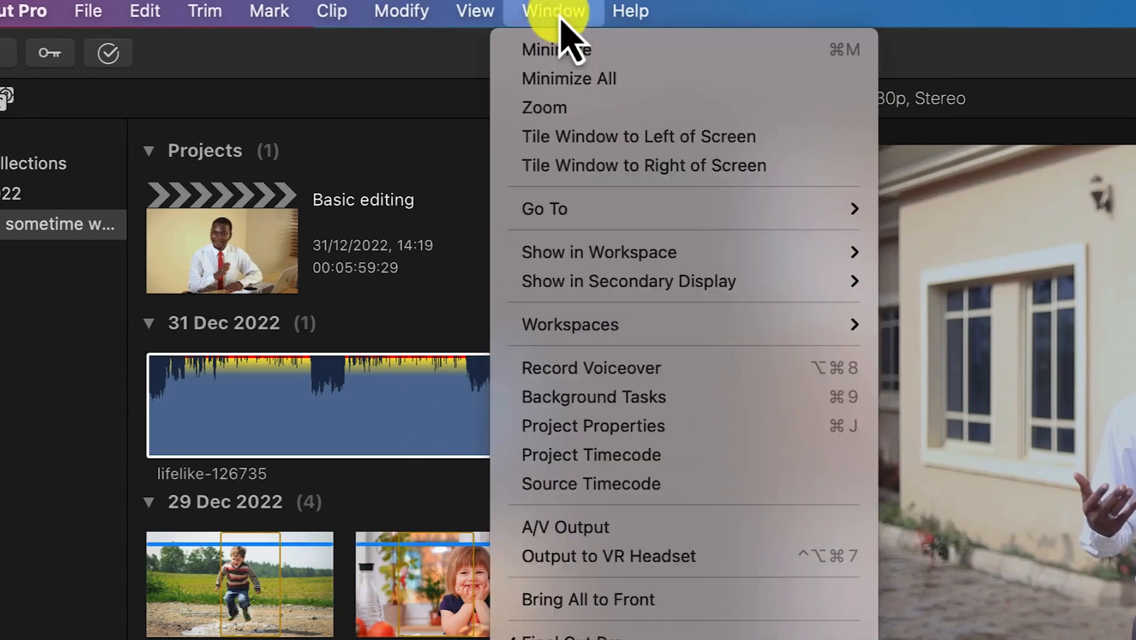
pyautogui.moveTo(723, 252)
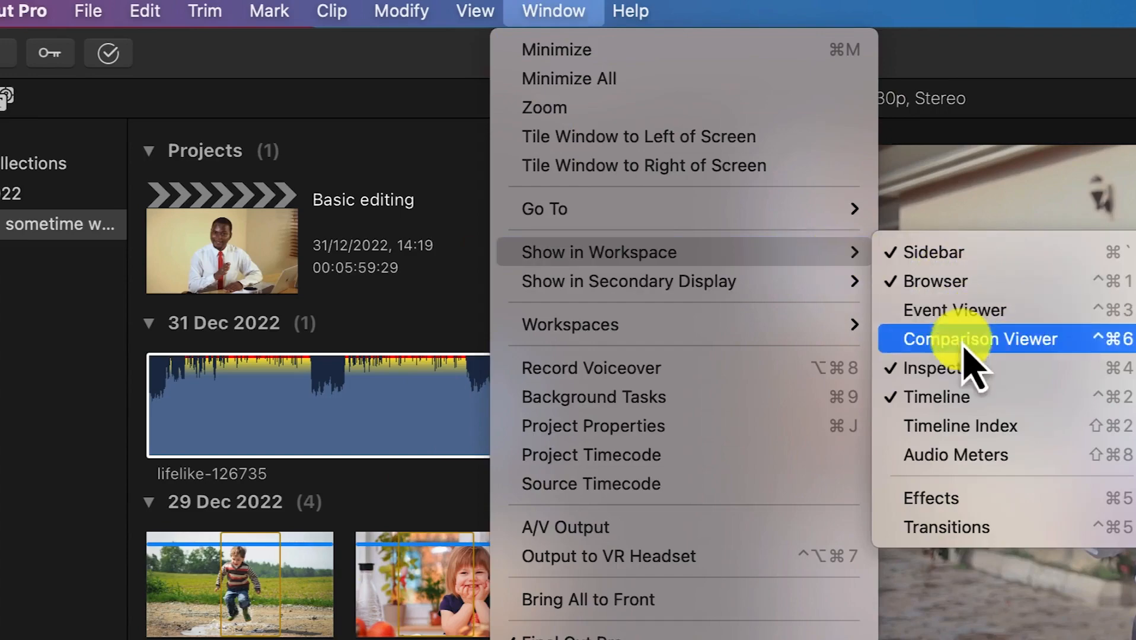
pyautogui.click(996, 456)
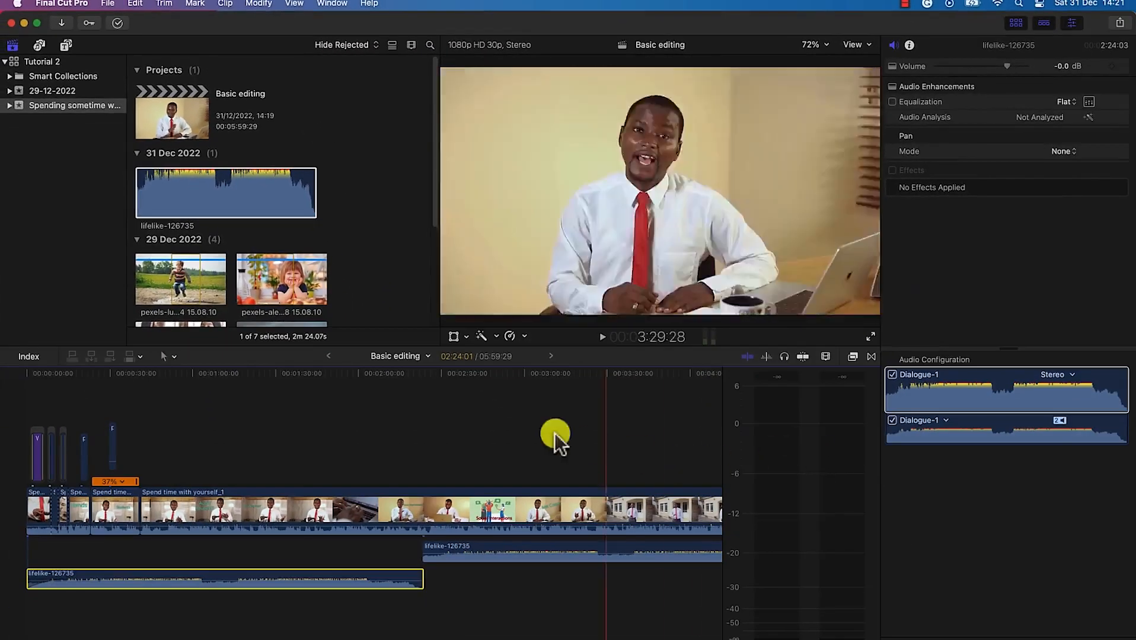
# Play the project from about 0:50 and lower the first music clip's volume to -12 dB
pyautogui.click(163, 403)
pyautogui.press('space')
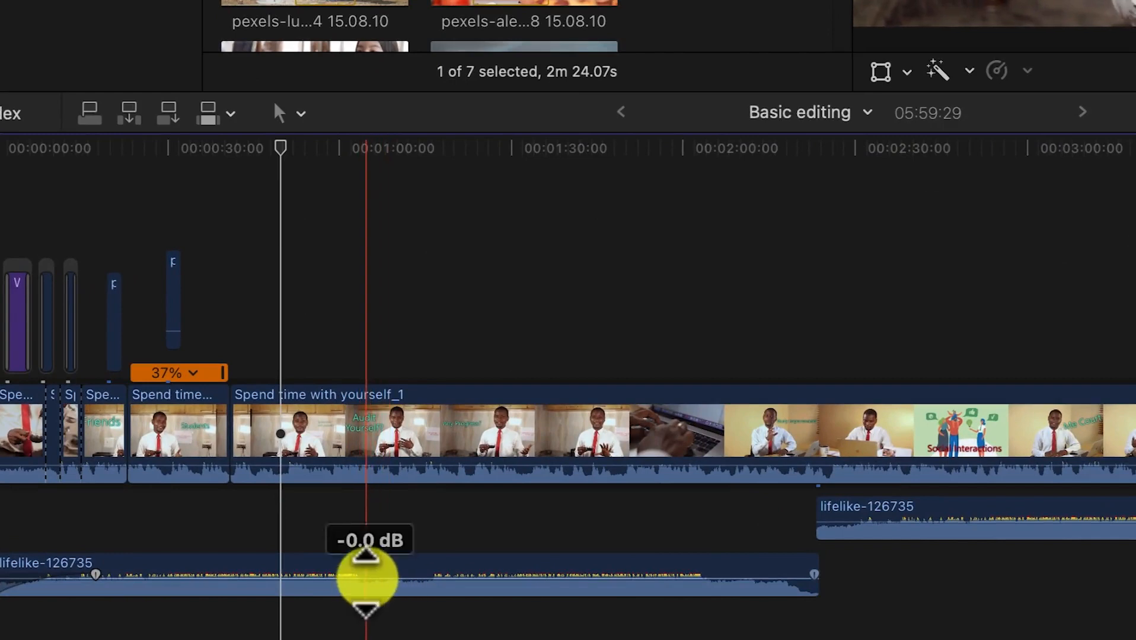
pyautogui.moveTo(370, 576); pyautogui.dragTo(367, 580)
pyautogui.moveTo(366, 584); pyautogui.dragTo(367, 584)
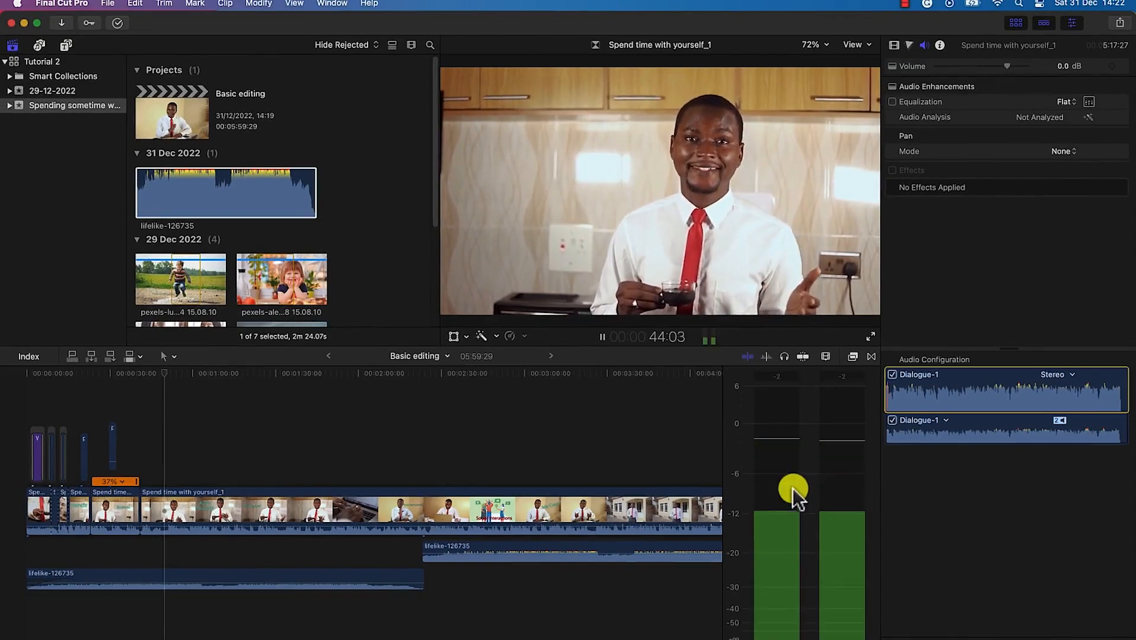
pyautogui.press('space')
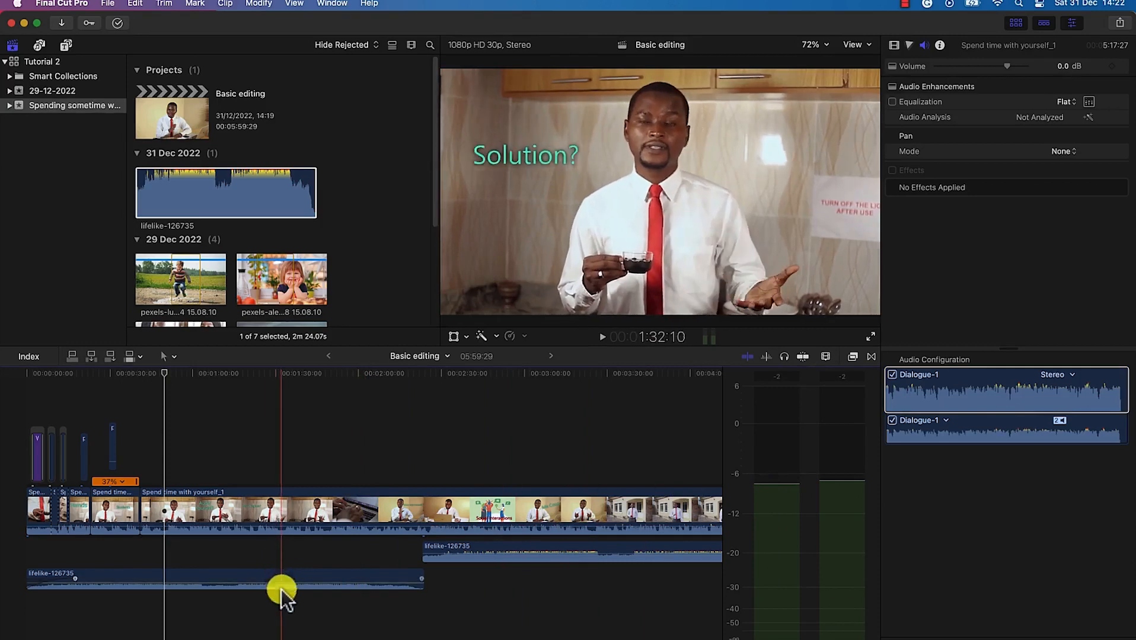
# Blade the first music clip at about 0:51 and 1:27, and try raising the middle piece's volume
pyautogui.click(300, 513)
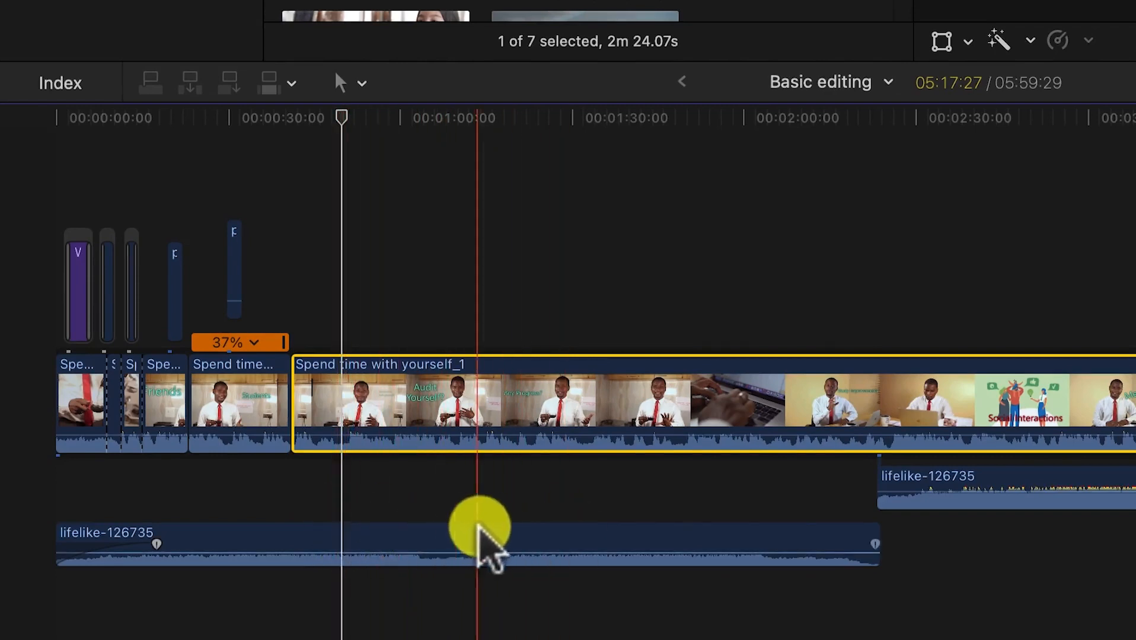
pyautogui.click(346, 544)
pyautogui.press('b')
pyautogui.click(348, 542)
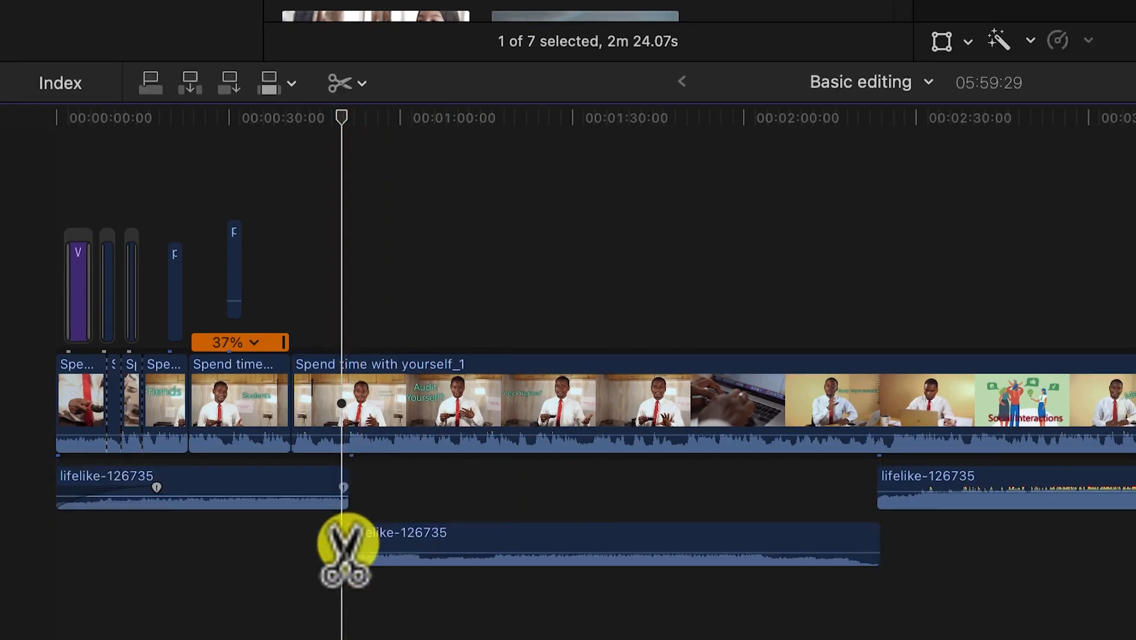
pyautogui.click(553, 544)
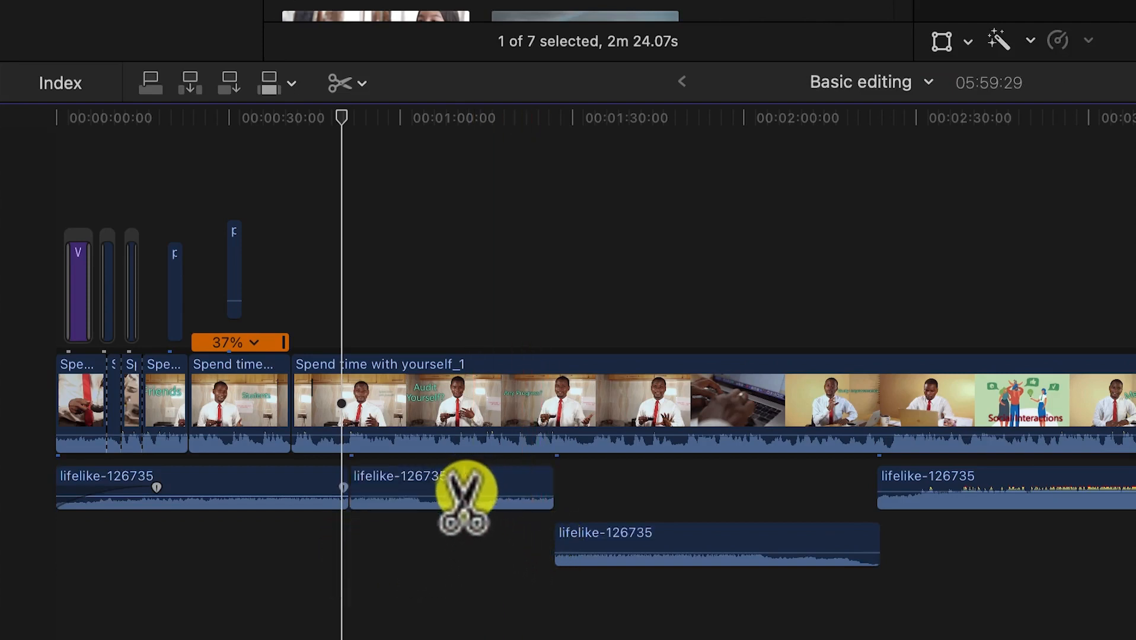
pyautogui.press('a')
pyautogui.moveTo(464, 494)
pyautogui.mouseDown()
pyautogui.moveTo(466, 479)
pyautogui.moveTo(471, 498)
pyautogui.moveTo(476, 485)
pyautogui.mouseUp()
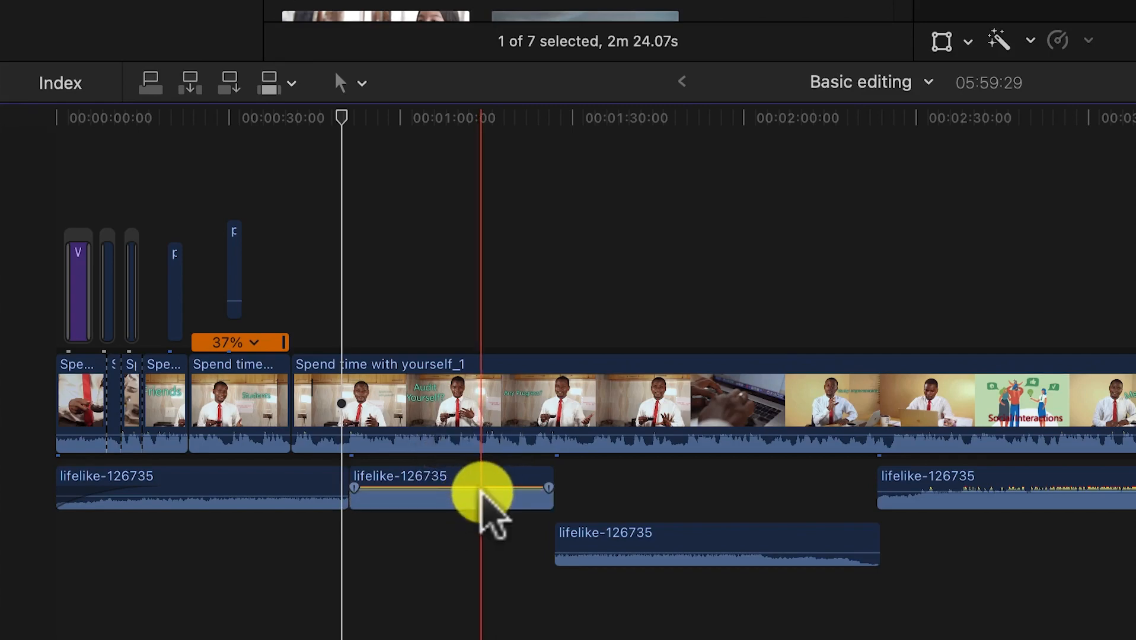
# Undo the volume change and both cuts in the first music clip
pyautogui.press('super+z')
pyautogui.press('super+z')
pyautogui.press('super+z')
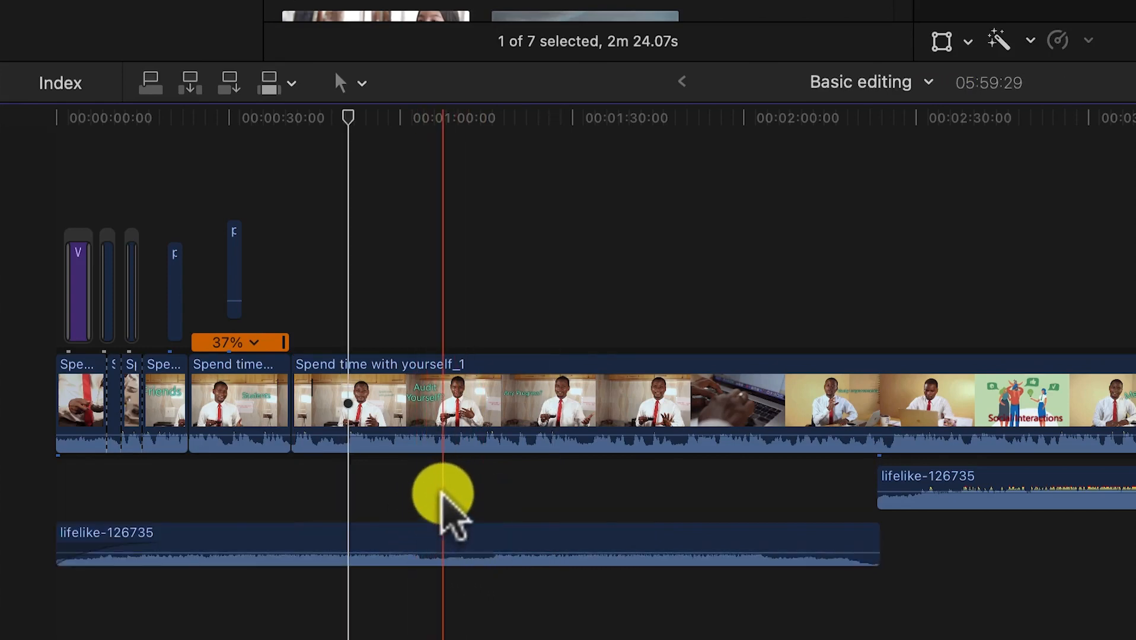
# Select the range from about 0:30 to 1:33 in the first music clip and raise its volume to 12 dB
pyautogui.press('t')
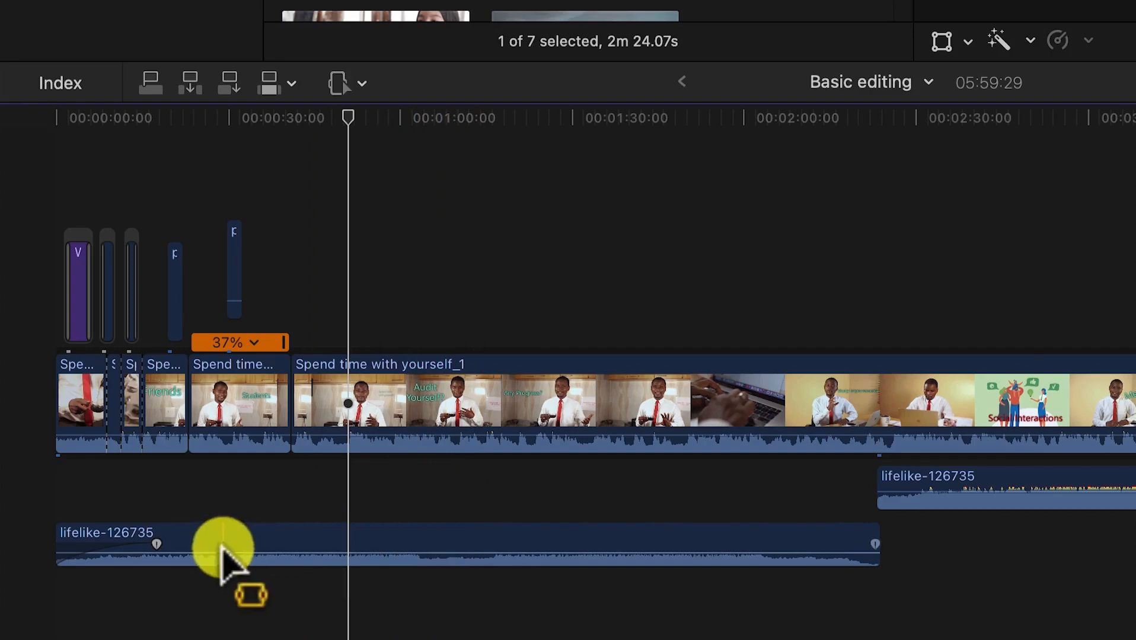
pyautogui.moveTo(230, 544); pyautogui.dragTo(592, 542)
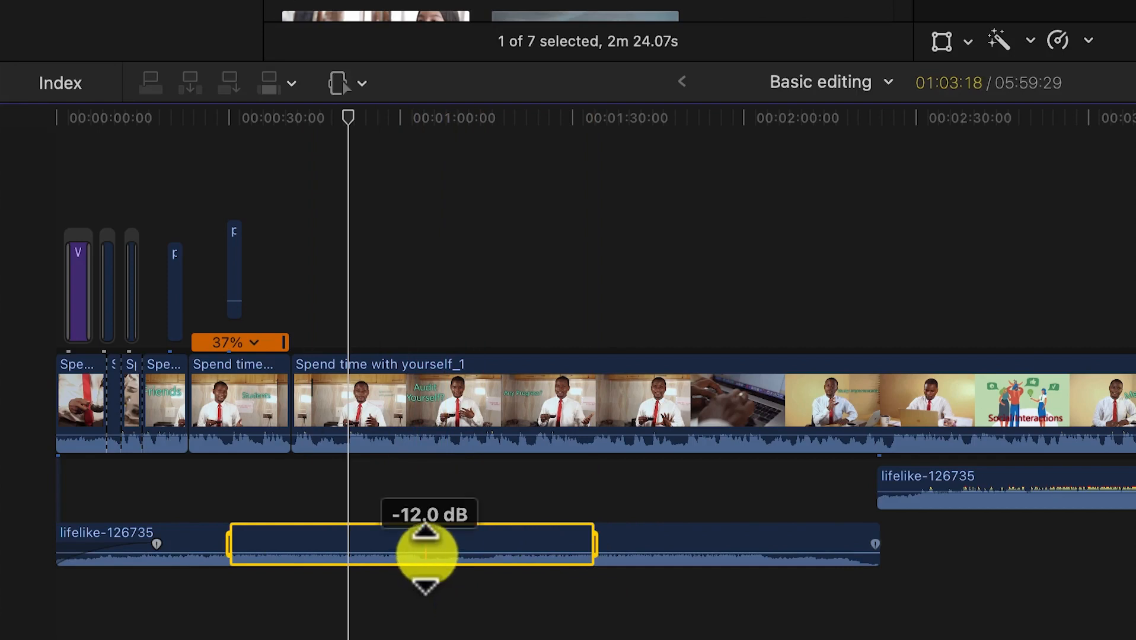
pyautogui.moveTo(429, 551); pyautogui.dragTo(429, 544)
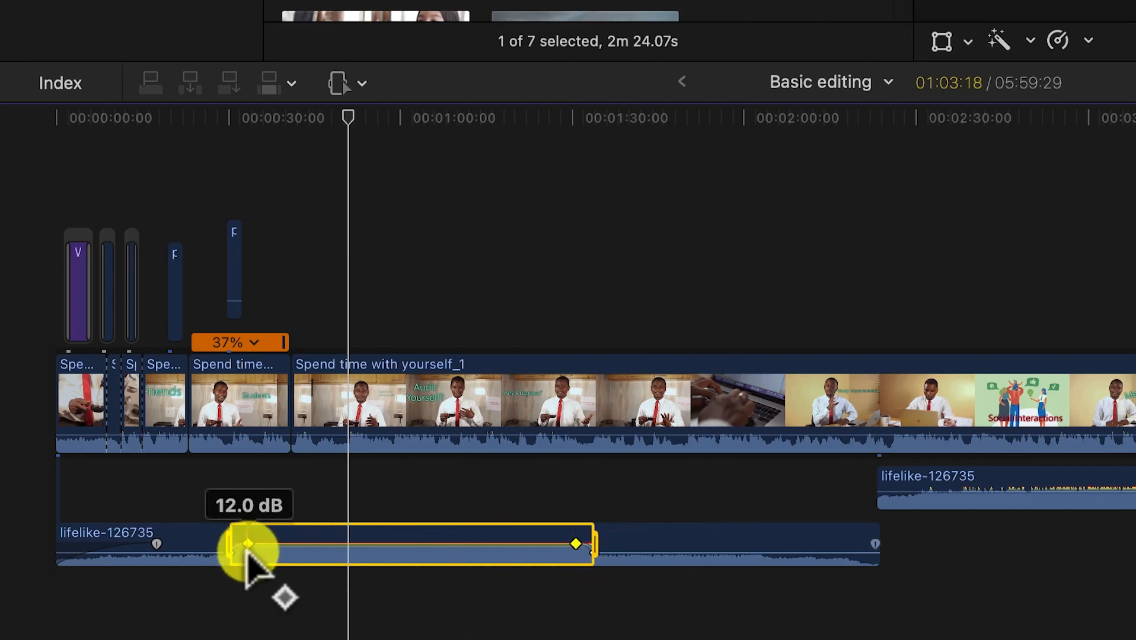
# Adjust the two upper volume keyframes of the raised range, then try moving its end keyframe outward and undo that move
pyautogui.moveTo(246, 542); pyautogui.dragTo(272, 545)
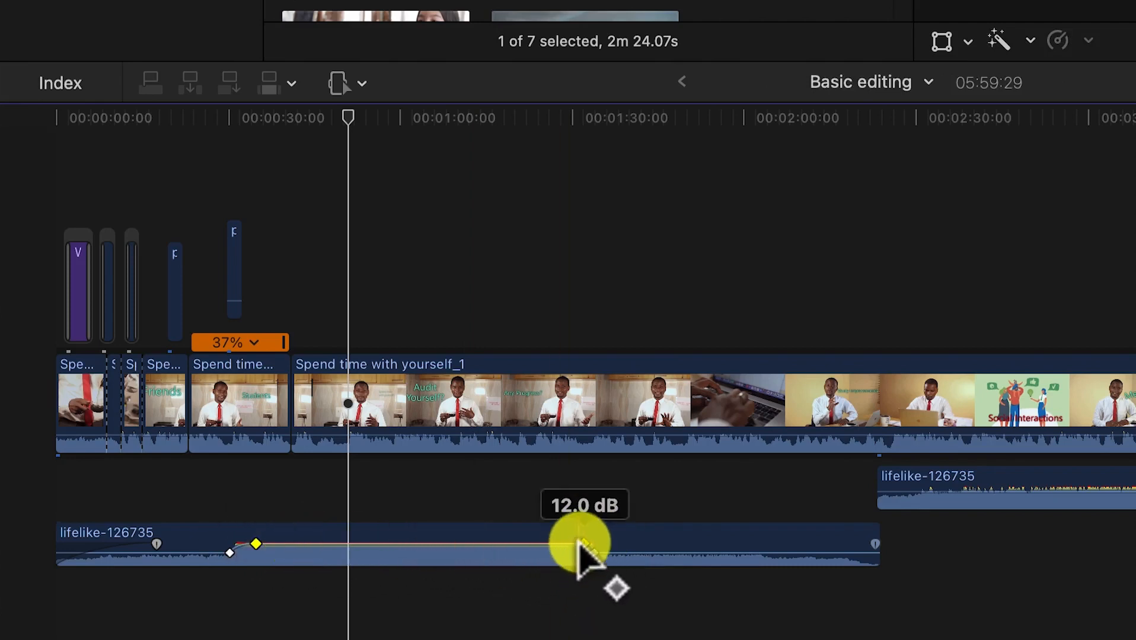
pyautogui.moveTo(581, 545); pyautogui.dragTo(578, 545)
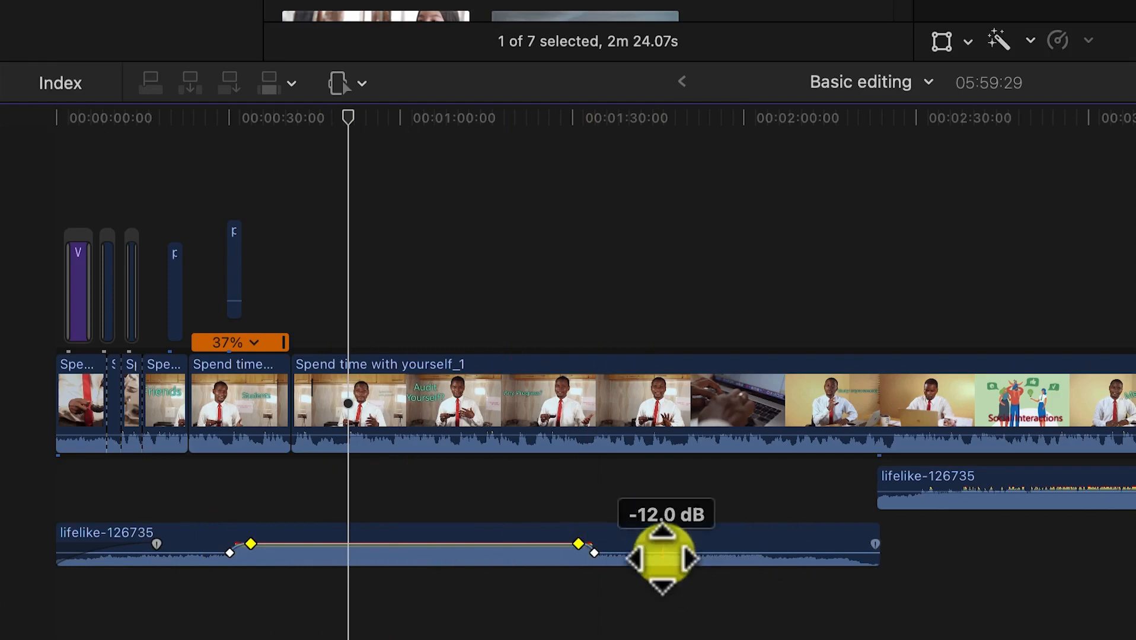
pyautogui.moveTo(659, 553); pyautogui.dragTo(714, 552)
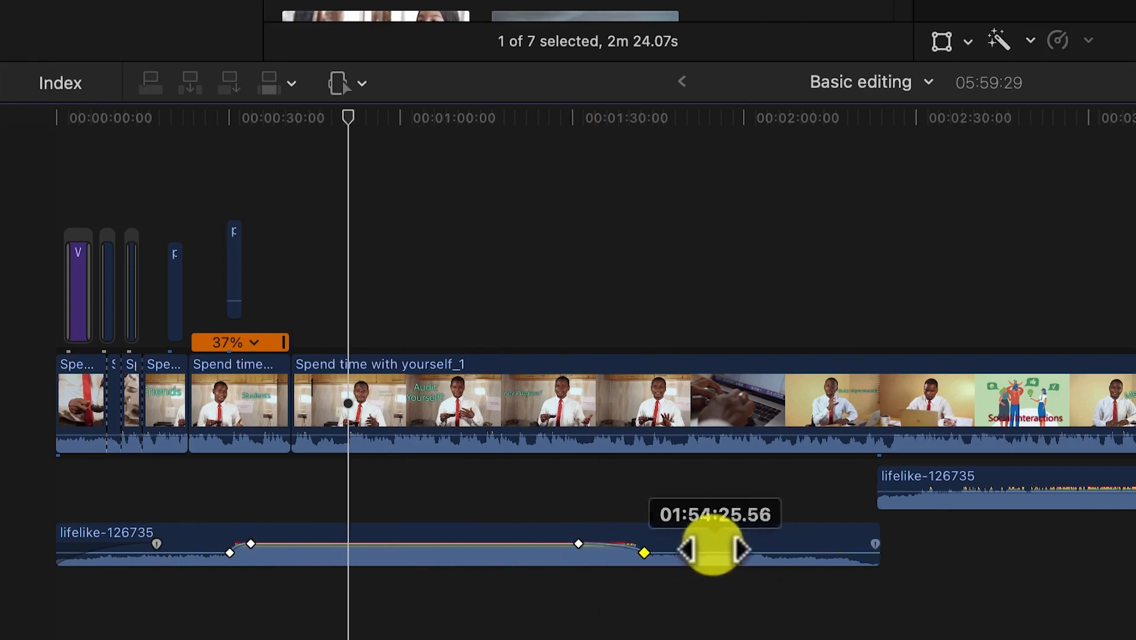
pyautogui.press('super+z')
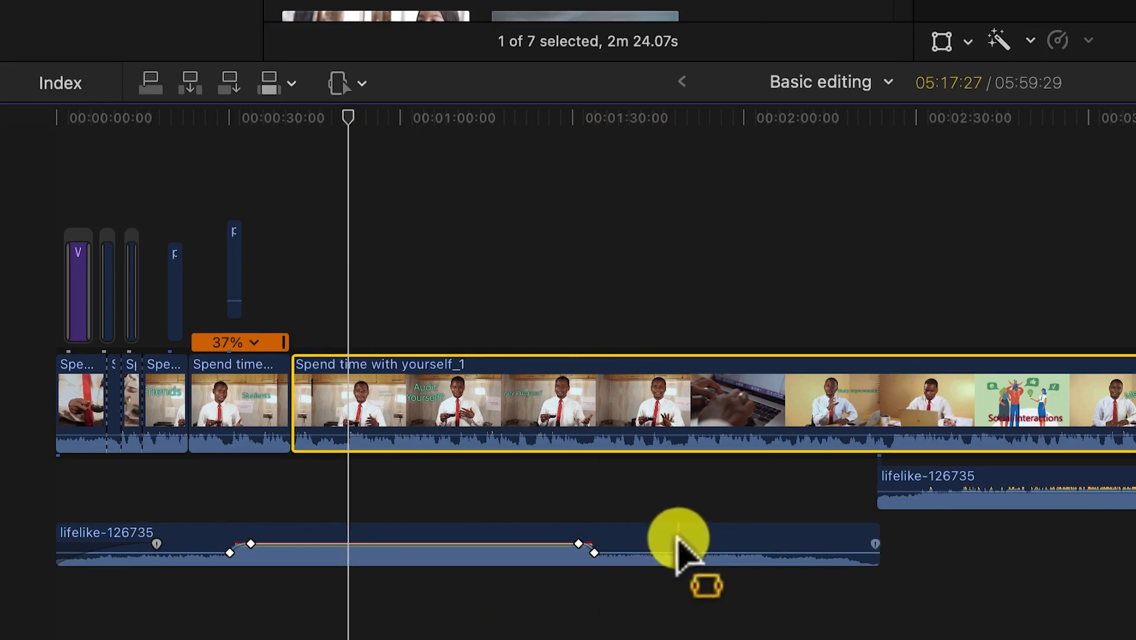
# Select a second range from about 1:48 to 2:12 in the first music clip and raise its volume
pyautogui.moveTo(677, 544); pyautogui.dragTo(817, 544)
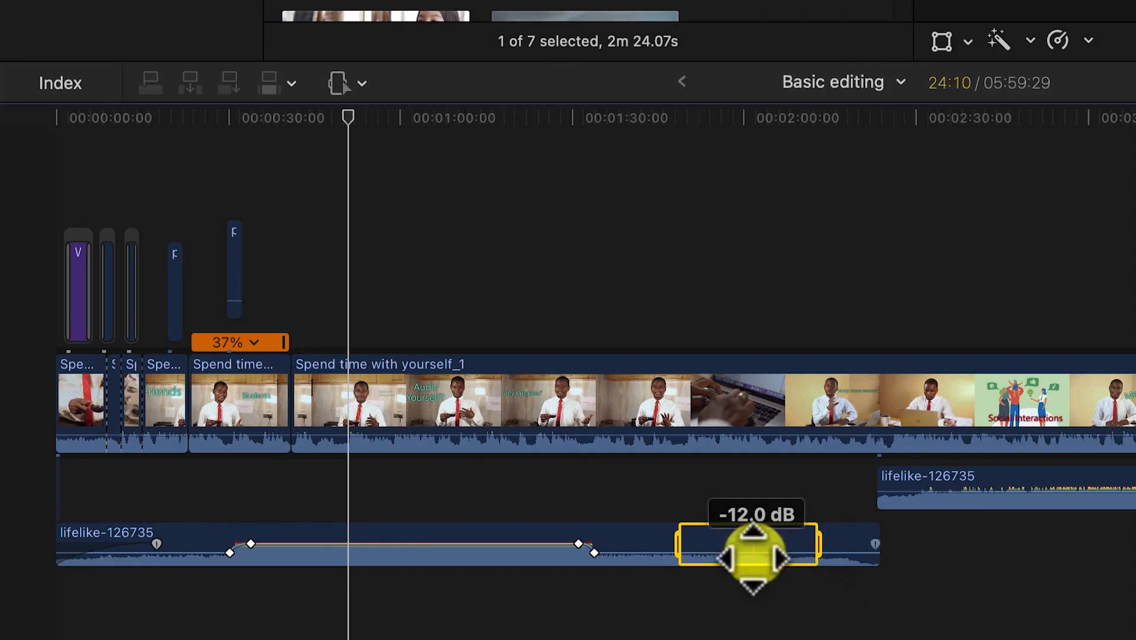
pyautogui.moveTo(753, 557); pyautogui.dragTo(754, 541)
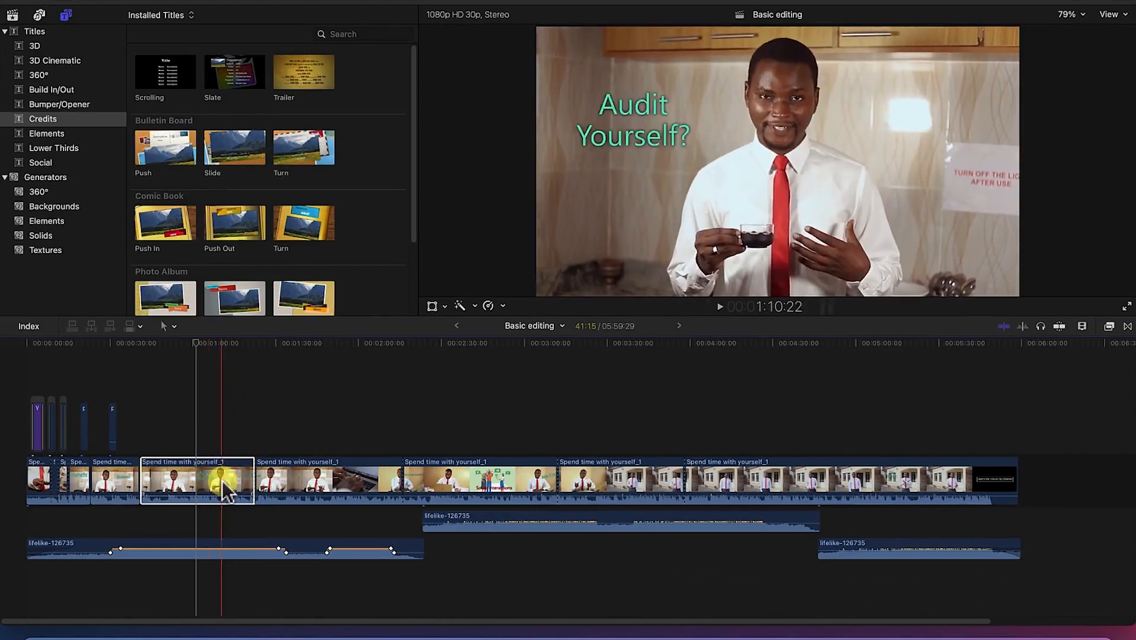
pyautogui.click(363, 492)
pyautogui.click(439, 477)
pyautogui.click(587, 492)
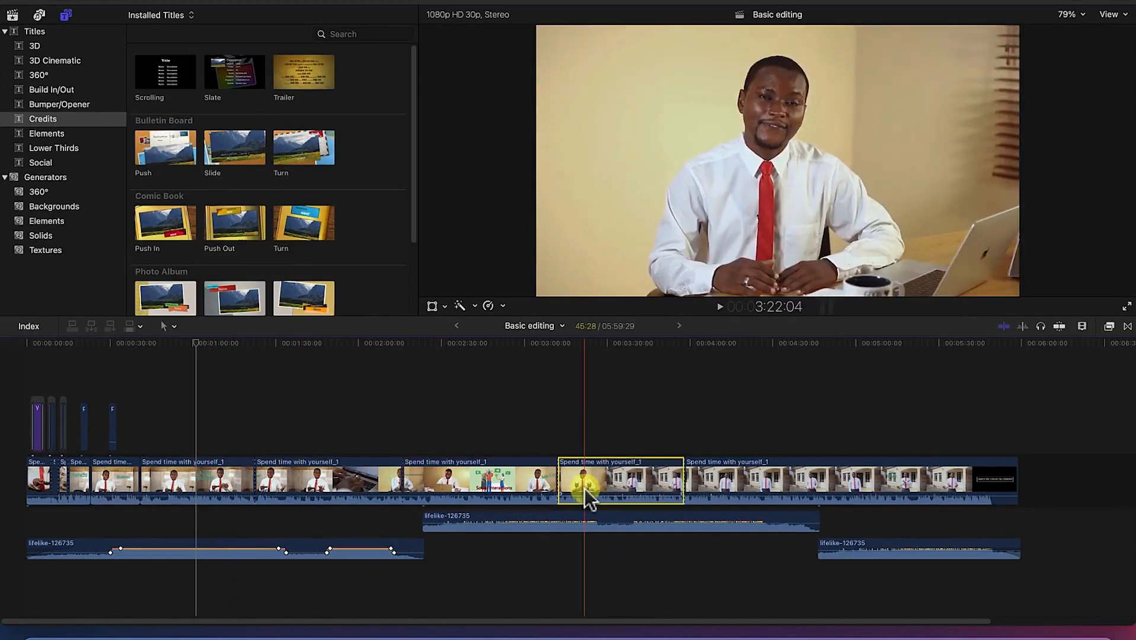
pyautogui.click(733, 490)
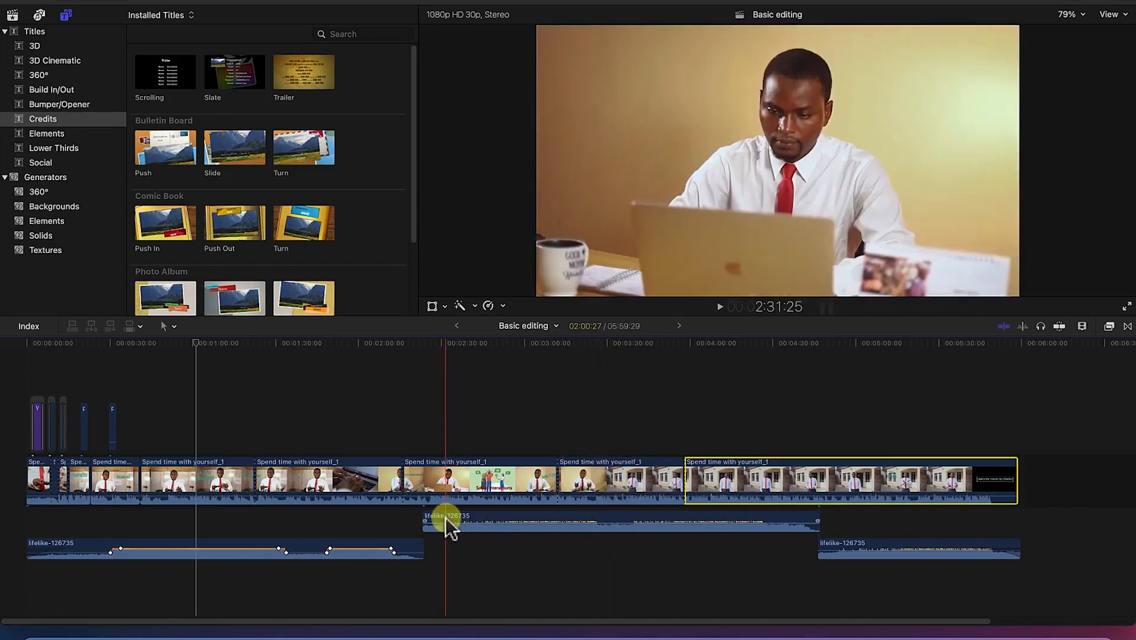
# Apply Balance Color to the main video segment starting at about 0:42 and show its settings in the inspector
pyautogui.click(189, 483)
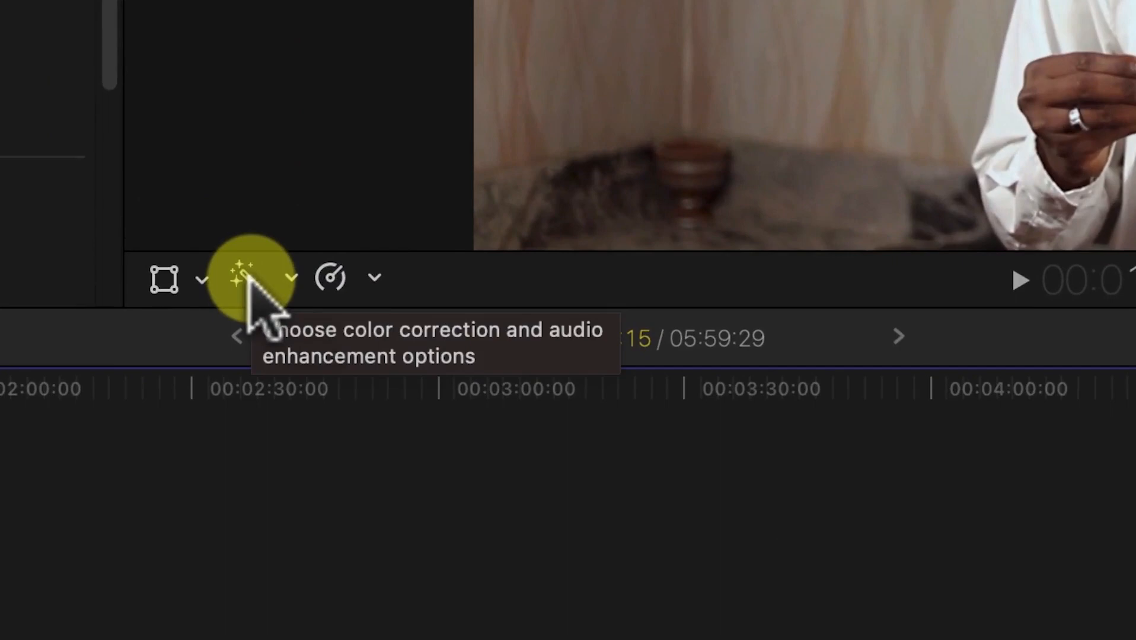
pyautogui.click(291, 278)
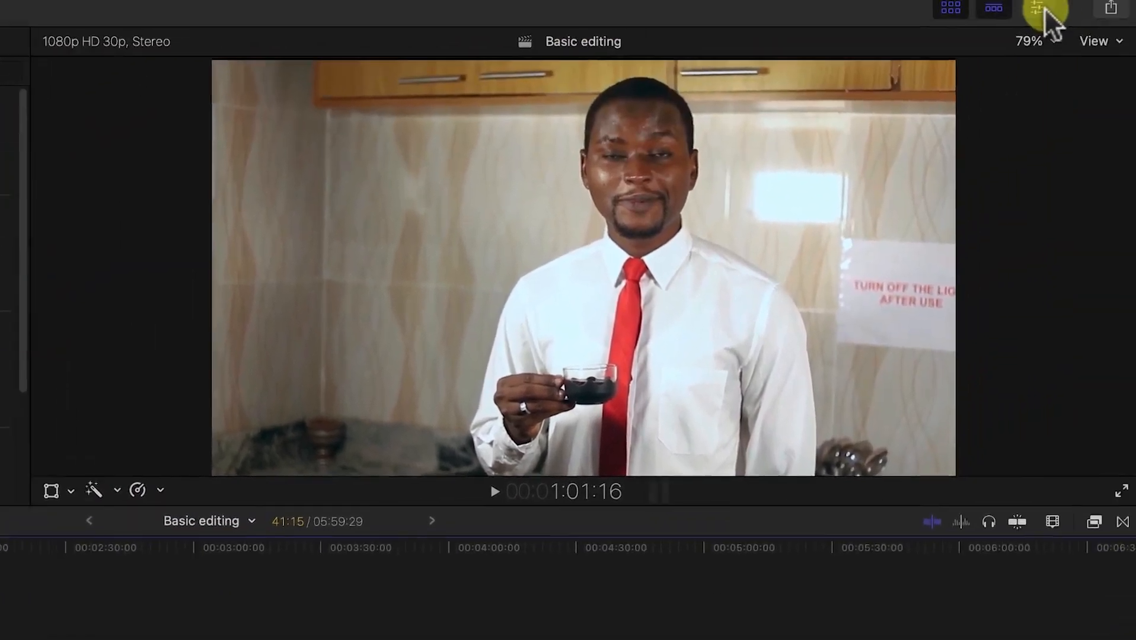
pyautogui.click(1039, 8)
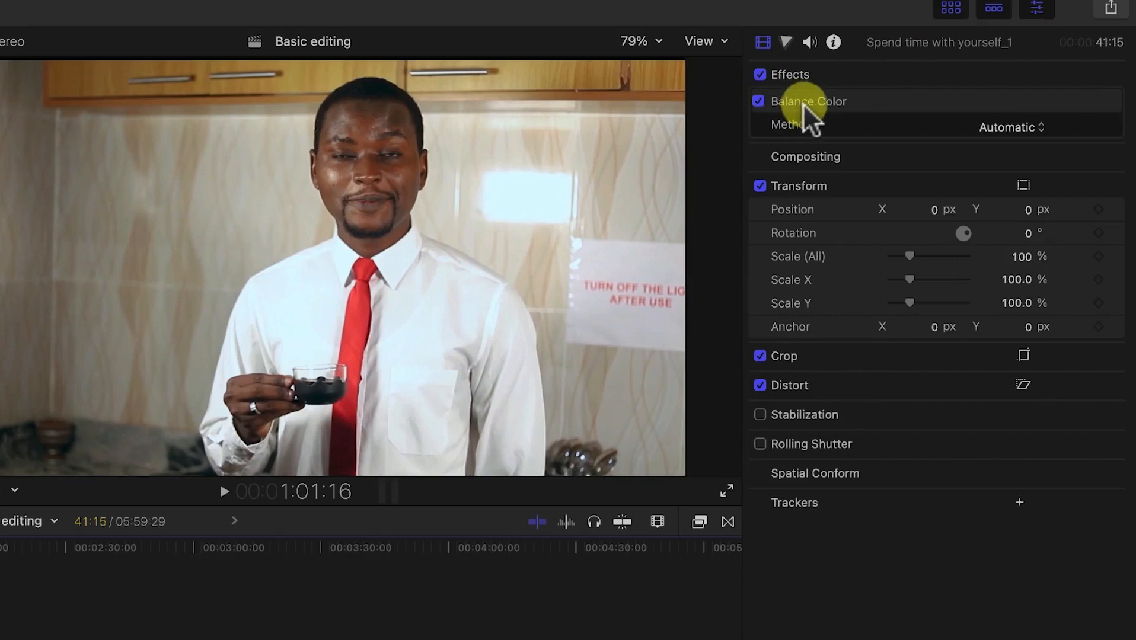
# Compare the segment with and without Balance Color, leaving the effect enabled
pyautogui.click(759, 102)
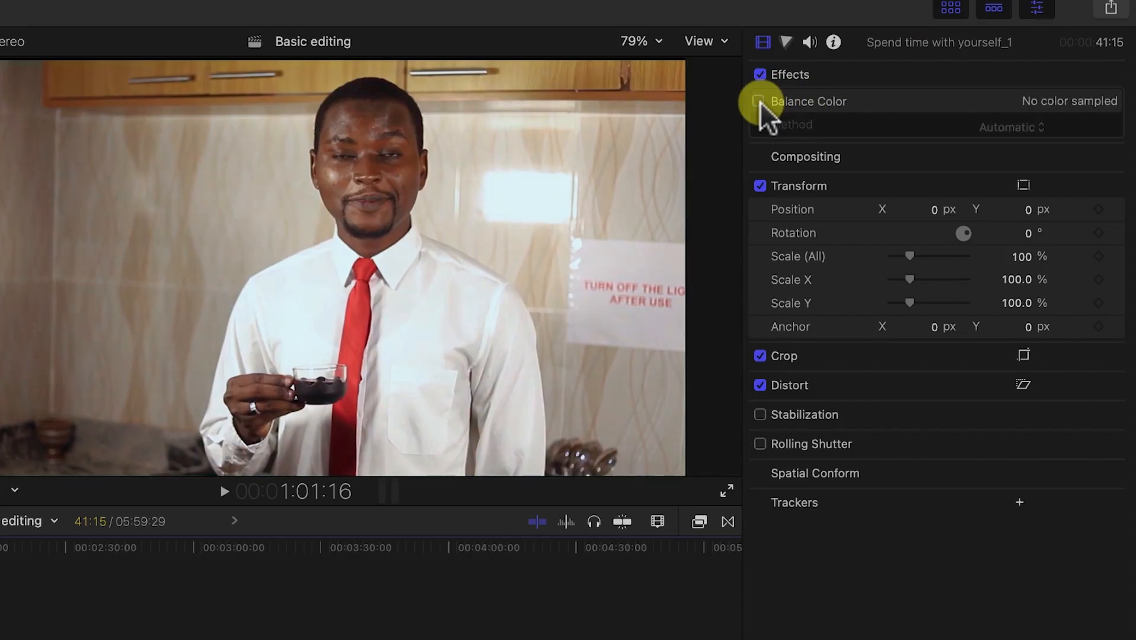
pyautogui.click(759, 101)
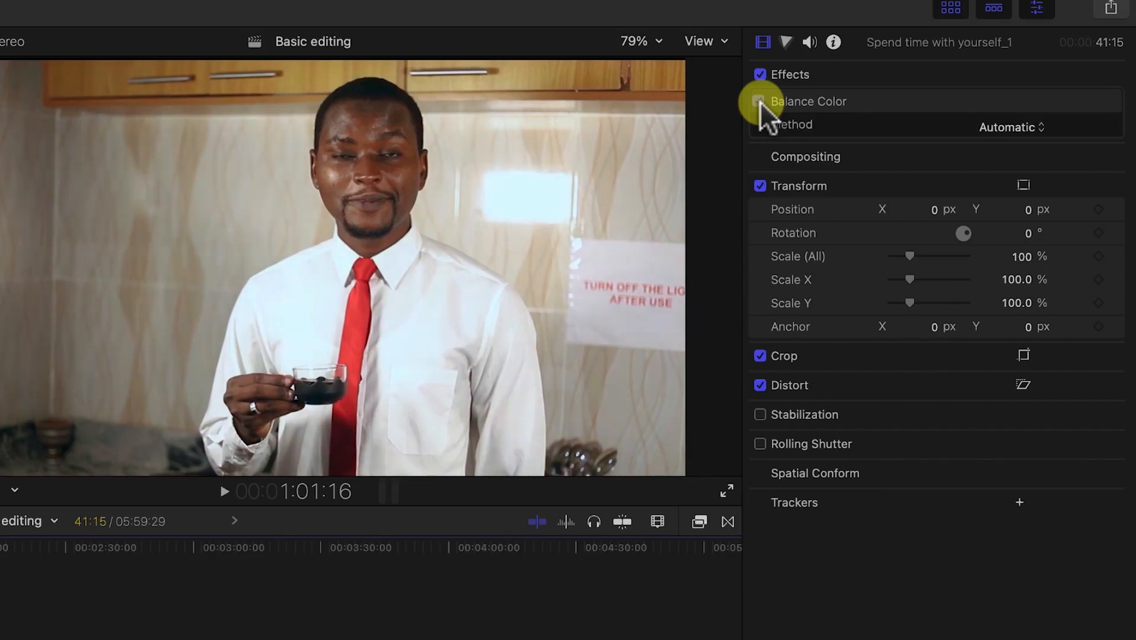
pyautogui.click(759, 101)
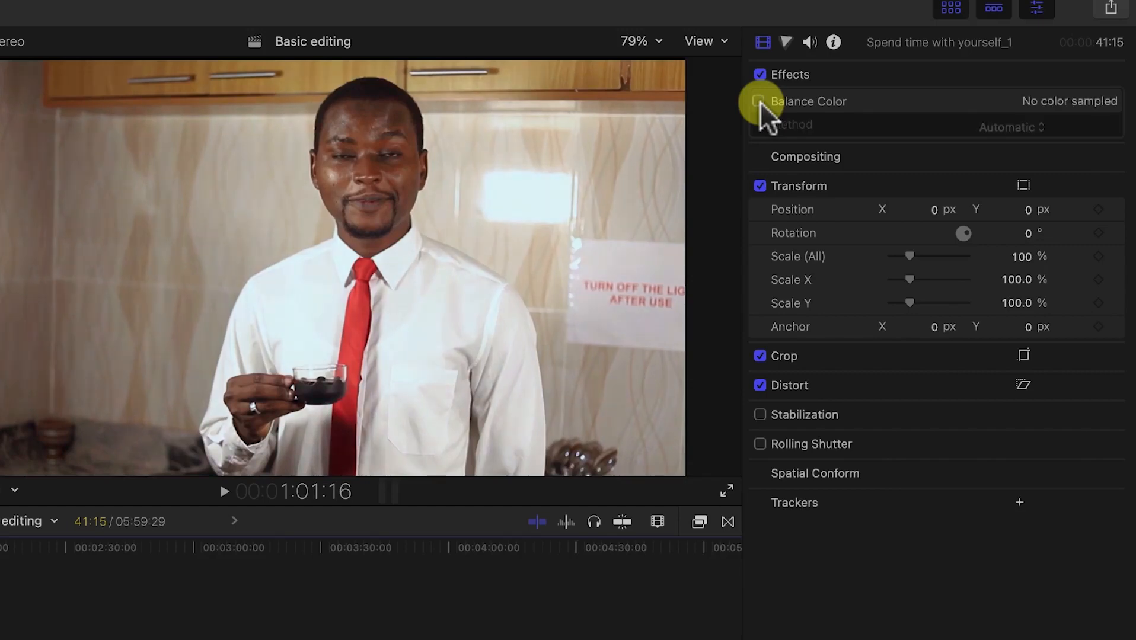
pyautogui.click(759, 101)
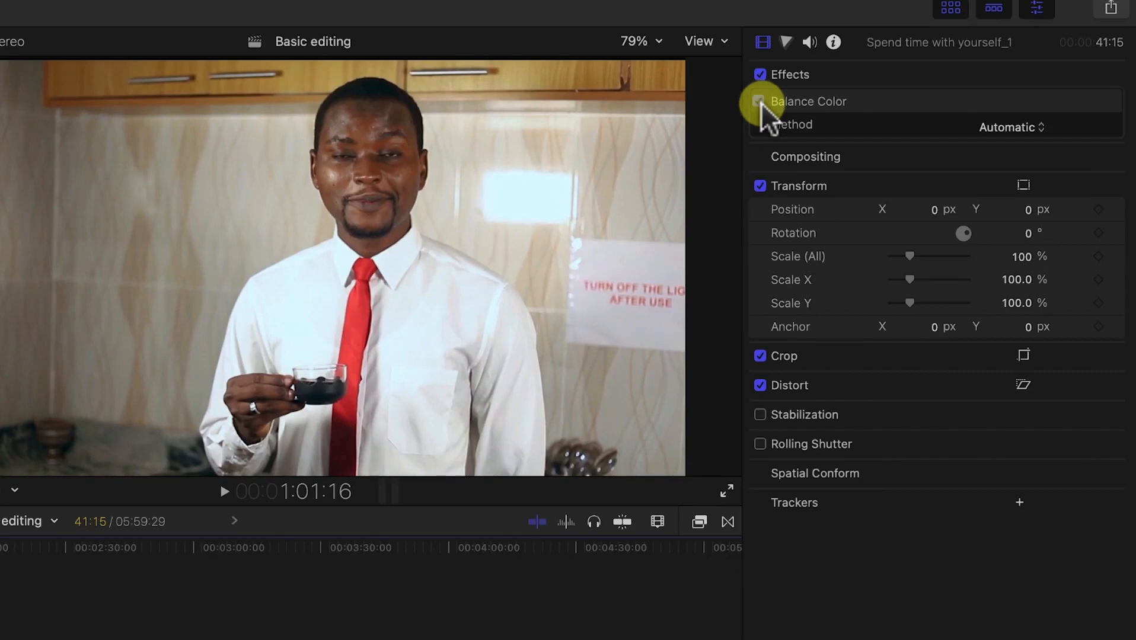
pyautogui.click(761, 102)
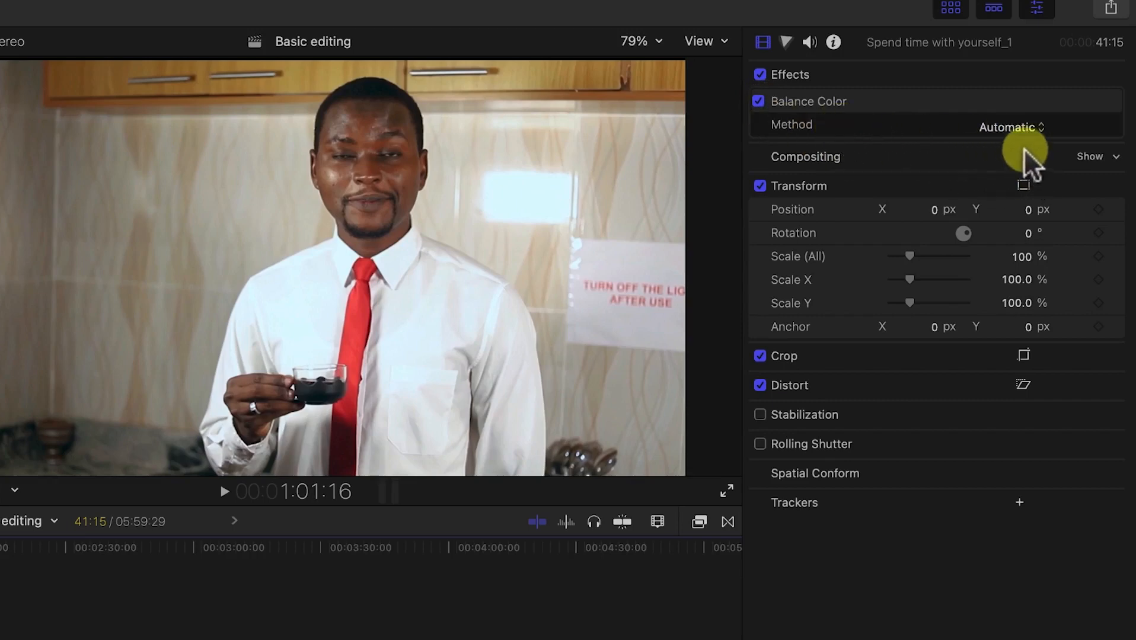
# Set the Balance Color method to White Balance and sample the white shirt as pure white
pyautogui.click(1041, 127)
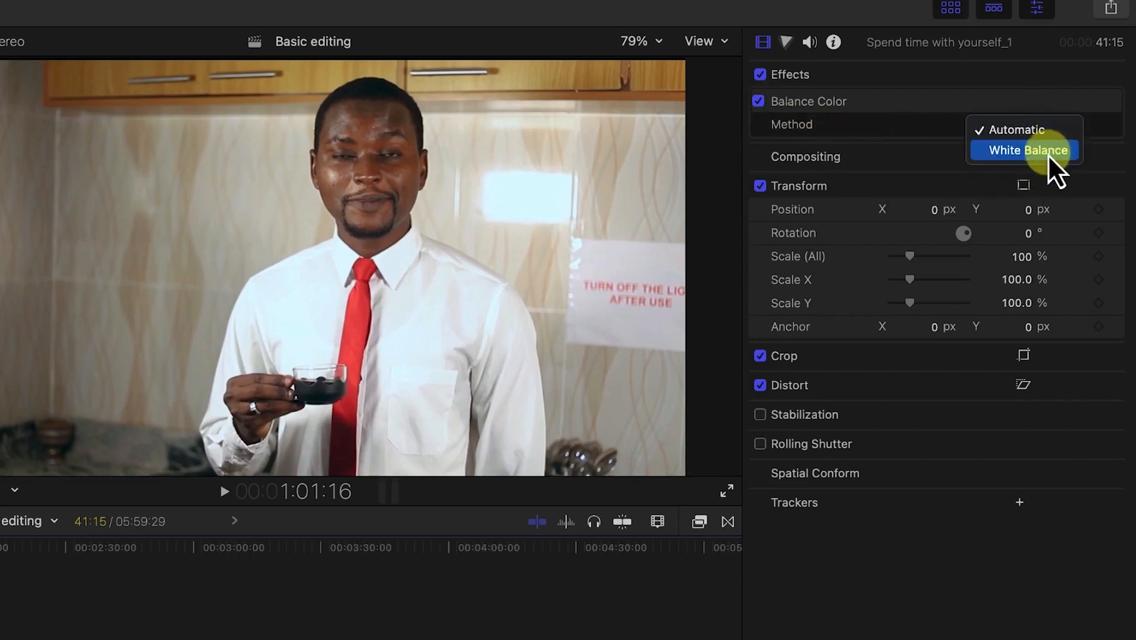
pyautogui.click(1044, 152)
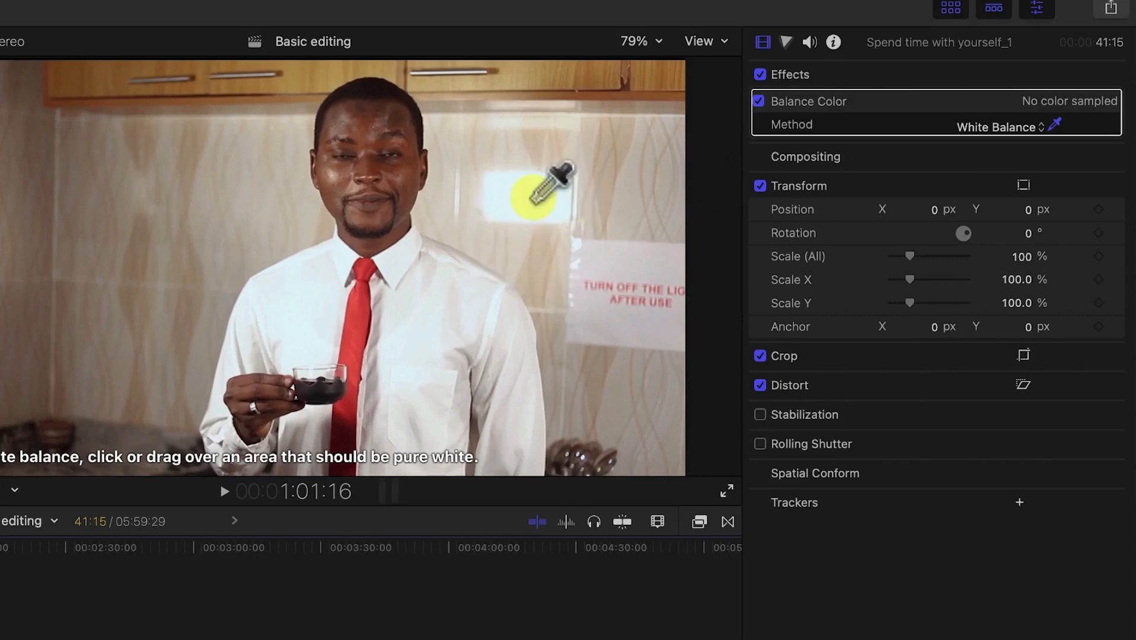
pyautogui.click(313, 322)
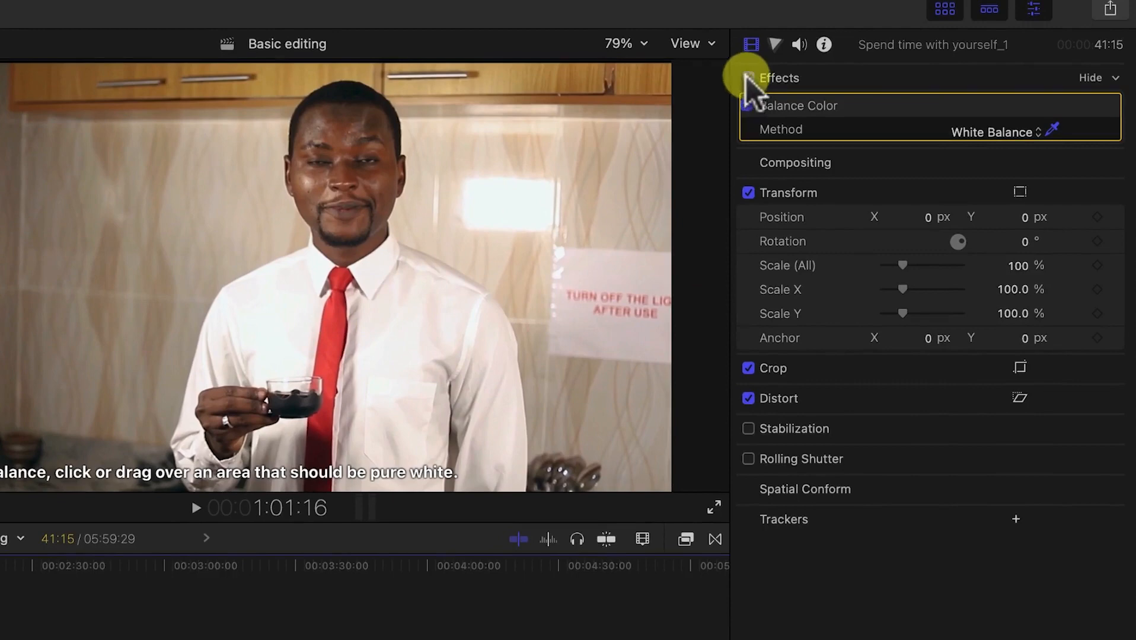
# Adjust the main segment's exposure on a Color Board: Global -8%, Shadows 8%, Midtones -7%, and raise the Highlights
pyautogui.click(776, 45)
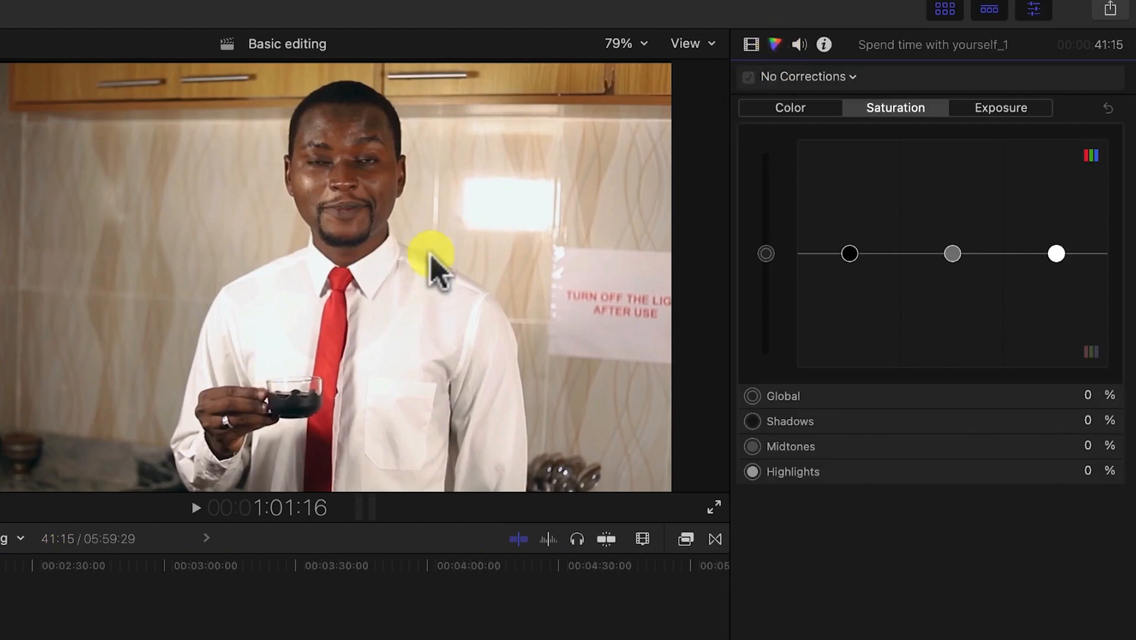
pyautogui.click(781, 114)
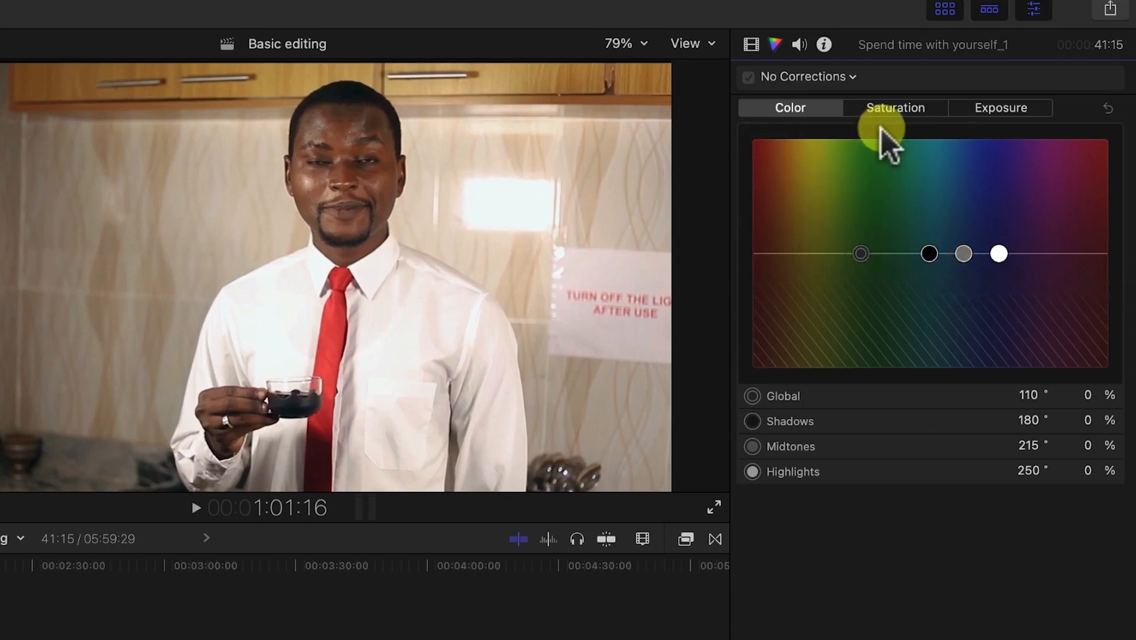
pyautogui.click(913, 121)
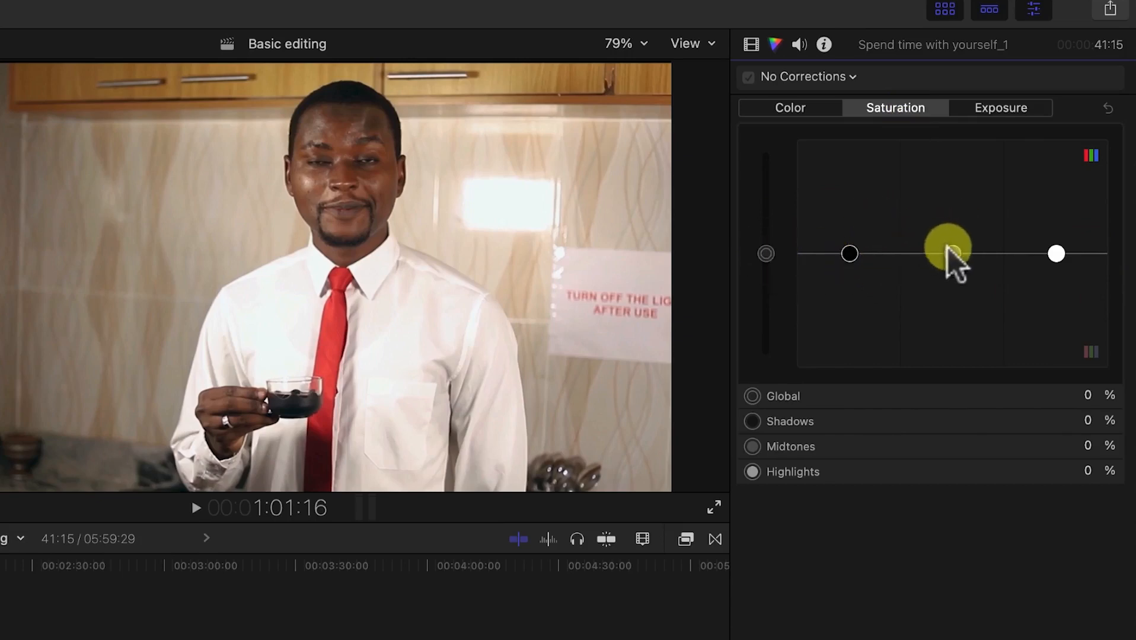
pyautogui.click(1012, 114)
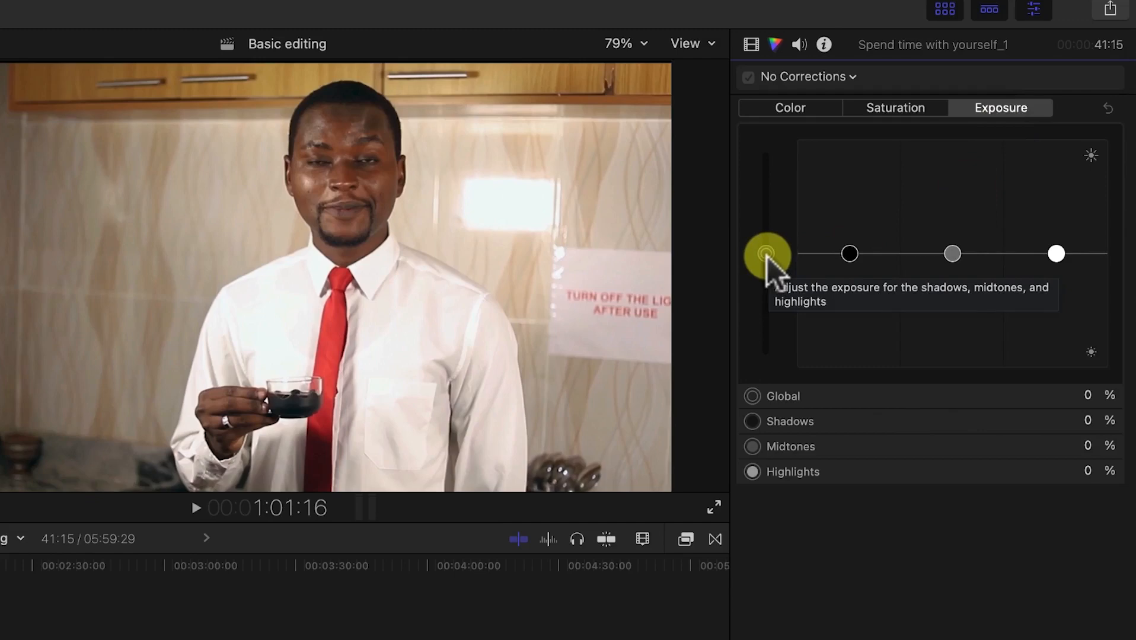
pyautogui.moveTo(766, 254)
pyautogui.mouseDown()
pyautogui.moveTo(770, 189)
pyautogui.moveTo(785, 296)
pyautogui.moveTo(770, 267)
pyautogui.mouseUp()
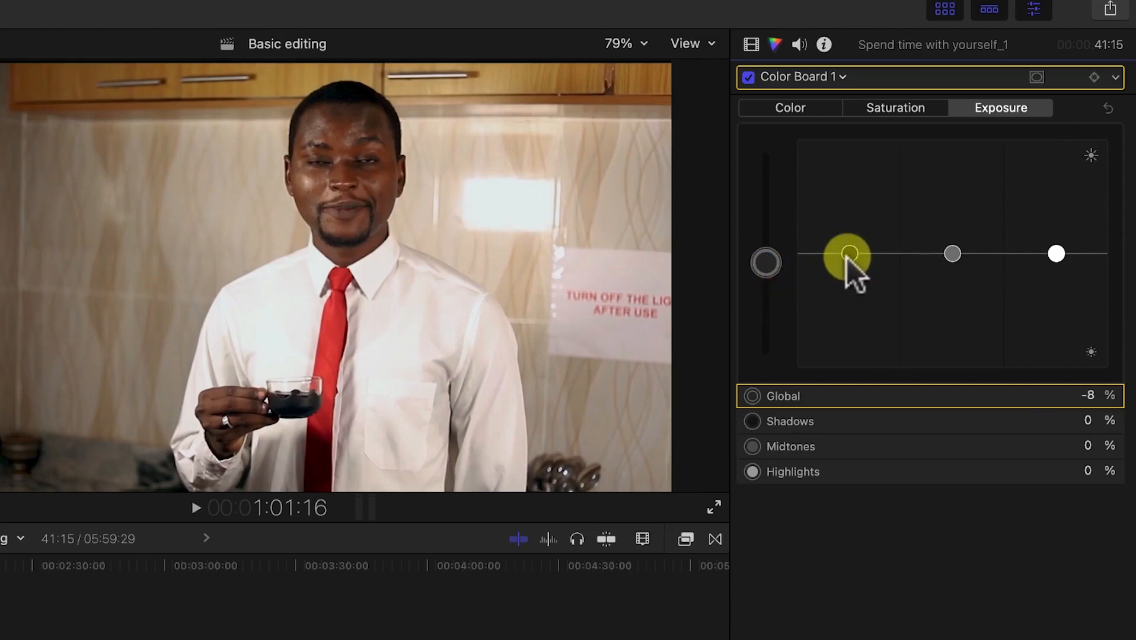
pyautogui.moveTo(849, 256)
pyautogui.mouseDown()
pyautogui.moveTo(841, 235)
pyautogui.moveTo(849, 243)
pyautogui.mouseUp()
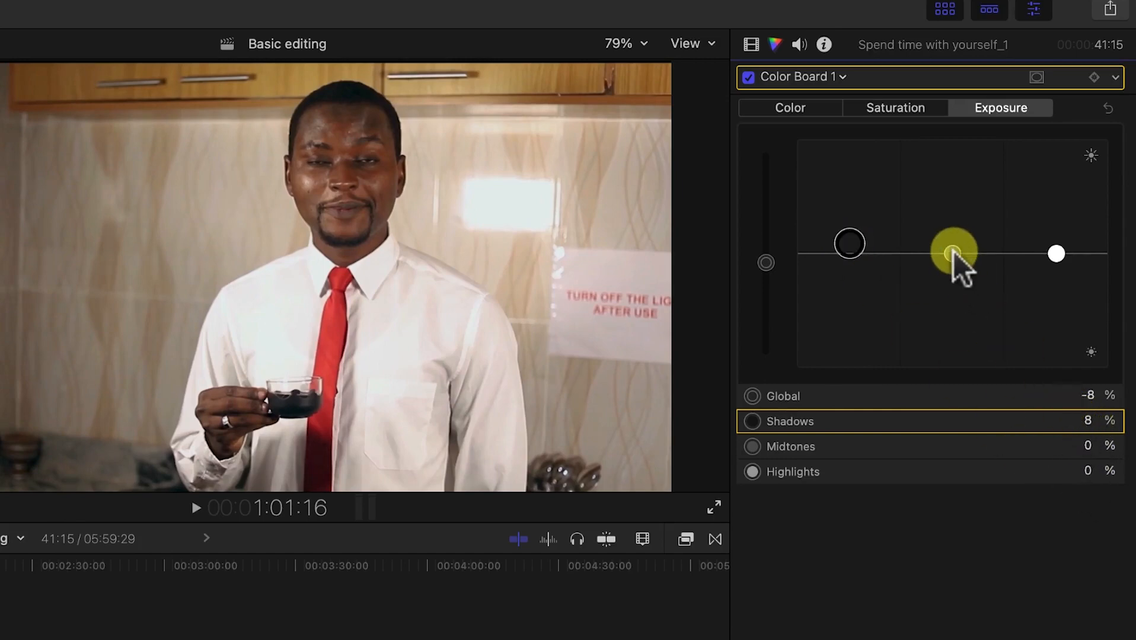
pyautogui.moveTo(952, 252)
pyautogui.mouseDown()
pyautogui.moveTo(946, 224)
pyautogui.moveTo(954, 259)
pyautogui.mouseUp()
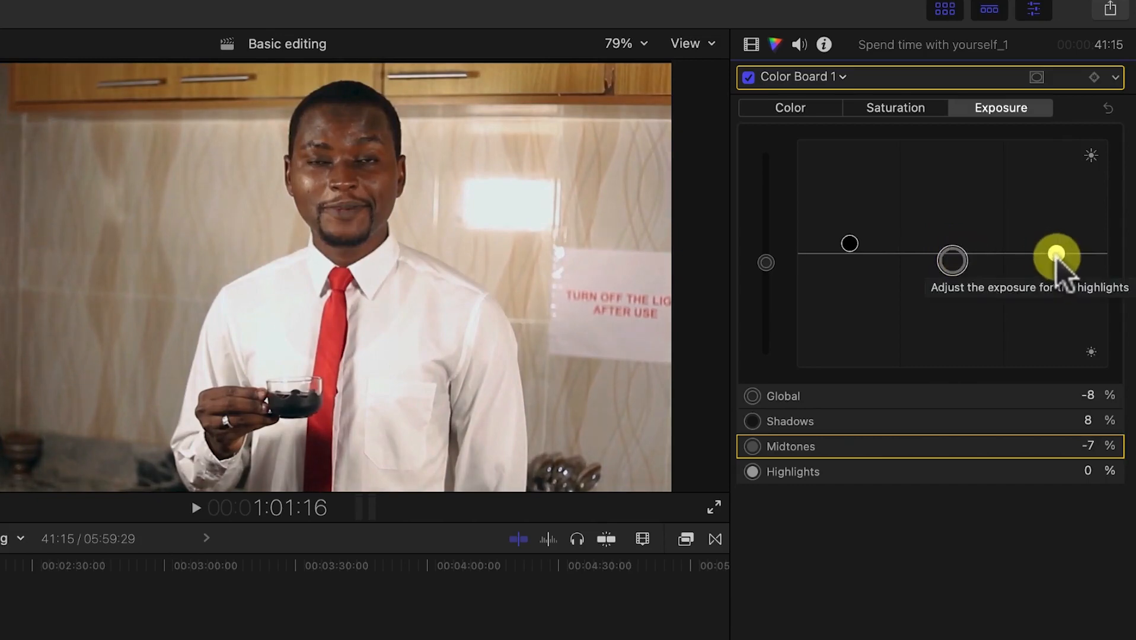
pyautogui.moveTo(1056, 256); pyautogui.dragTo(1047, 228)
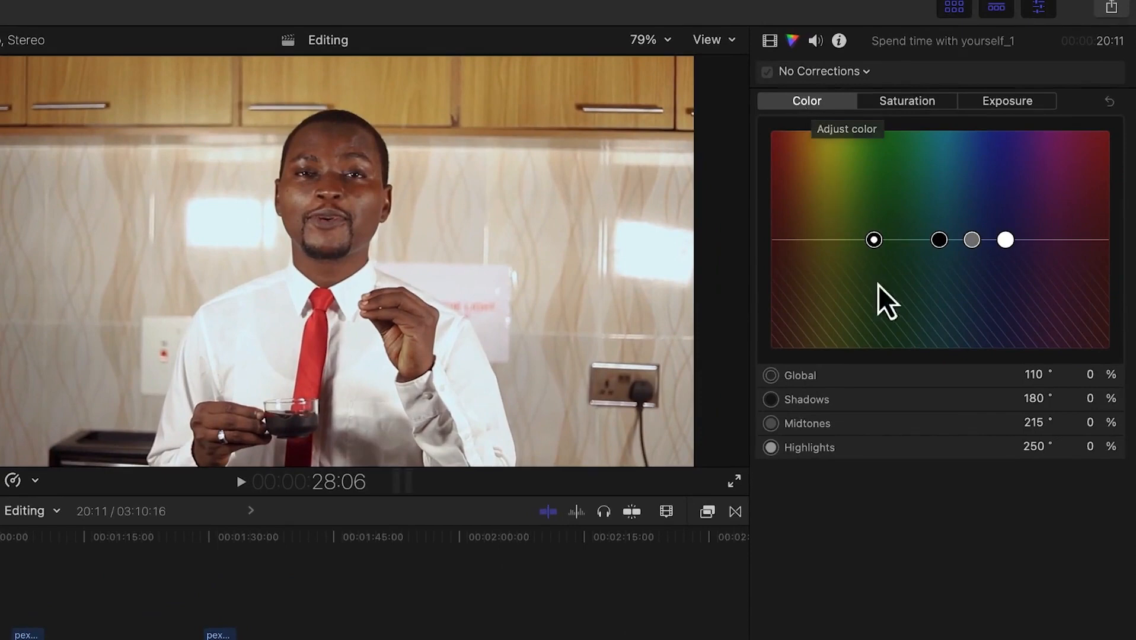
# In the Editing project's clip, set the Color Board colors to Global 93°/5%, Shadows 171°/6%, Midtones 218°/12% and Highlights 258°/9%
pyautogui.moveTo(877, 246)
pyautogui.mouseDown()
pyautogui.moveTo(824, 189)
pyautogui.moveTo(892, 312)
pyautogui.moveTo(881, 287)
pyautogui.moveTo(891, 332)
pyautogui.moveTo(850, 345)
pyautogui.moveTo(820, 195)
pyautogui.moveTo(844, 143)
pyautogui.moveTo(856, 189)
pyautogui.moveTo(814, 214)
pyautogui.moveTo(871, 311)
pyautogui.moveTo(821, 257)
pyautogui.moveTo(839, 212)
pyautogui.moveTo(861, 237)
pyautogui.mouseUp()
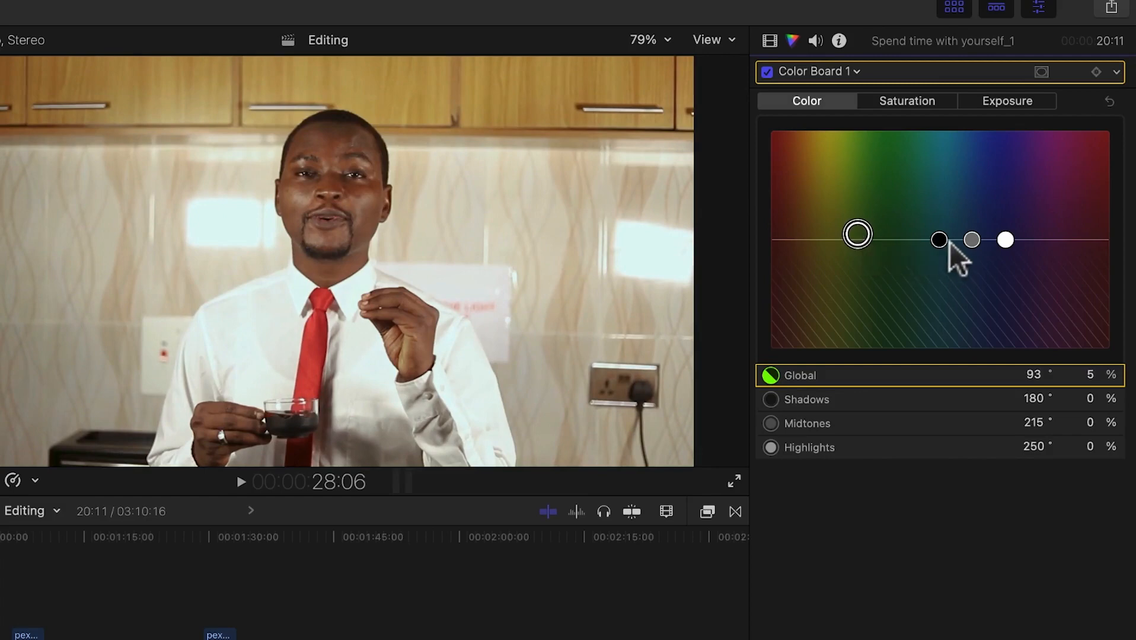
pyautogui.moveTo(947, 241); pyautogui.dragTo(938, 230)
pyautogui.moveTo(937, 239); pyautogui.dragTo(1015, 228)
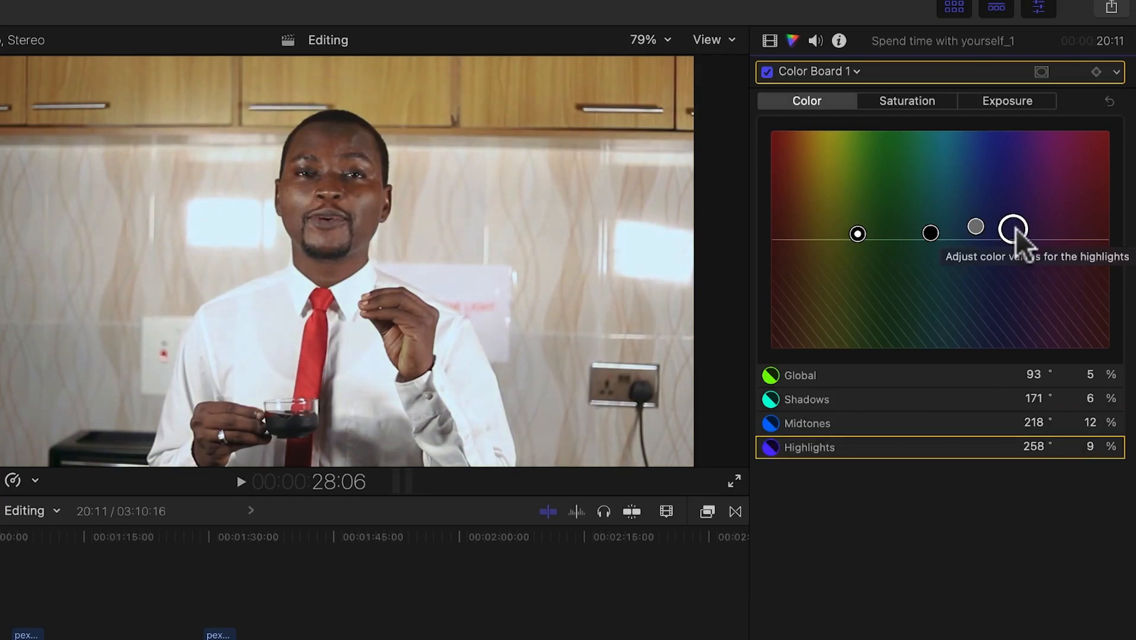
# Try the clip's Global saturation at 100% and -100%, settling on -9%
pyautogui.click(912, 102)
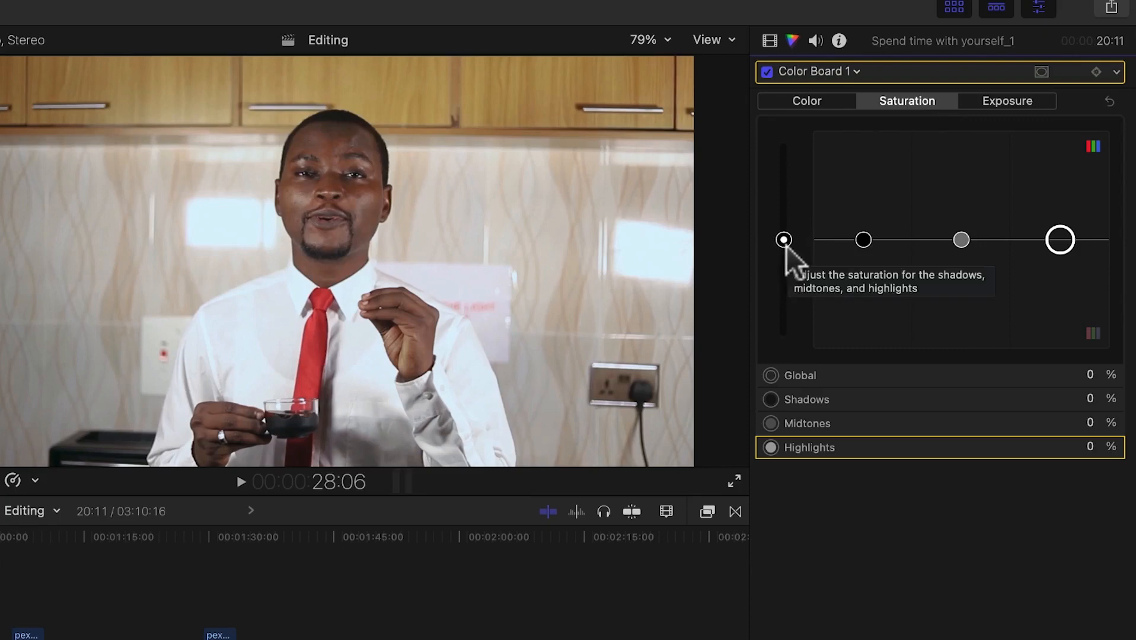
pyautogui.moveTo(786, 246); pyautogui.dragTo(775, 119)
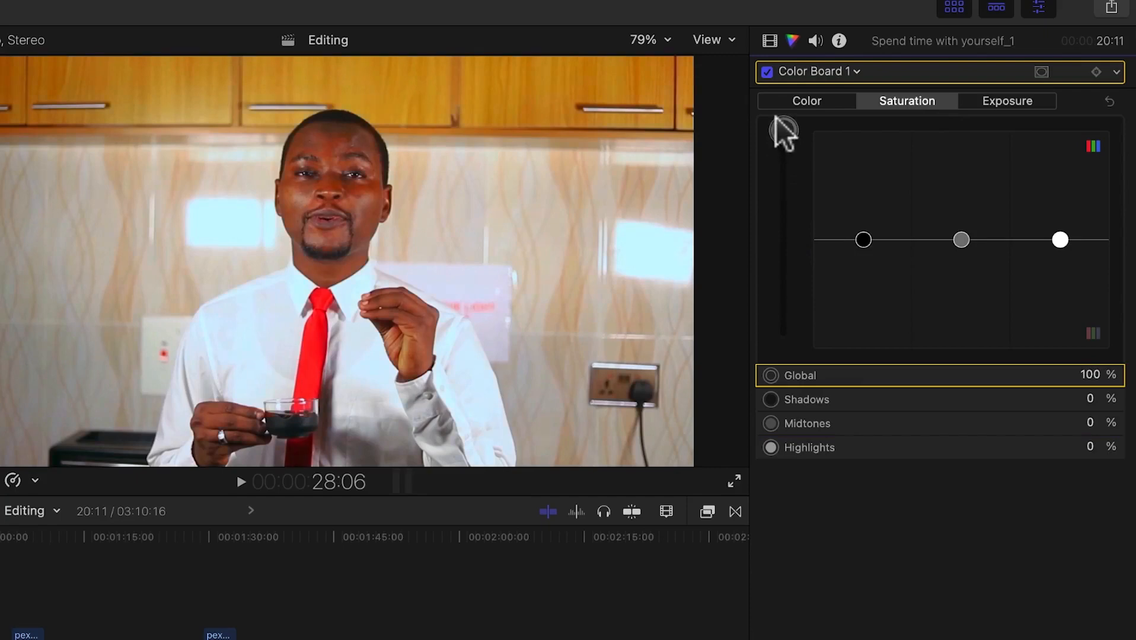
pyautogui.moveTo(776, 118); pyautogui.dragTo(800, 345)
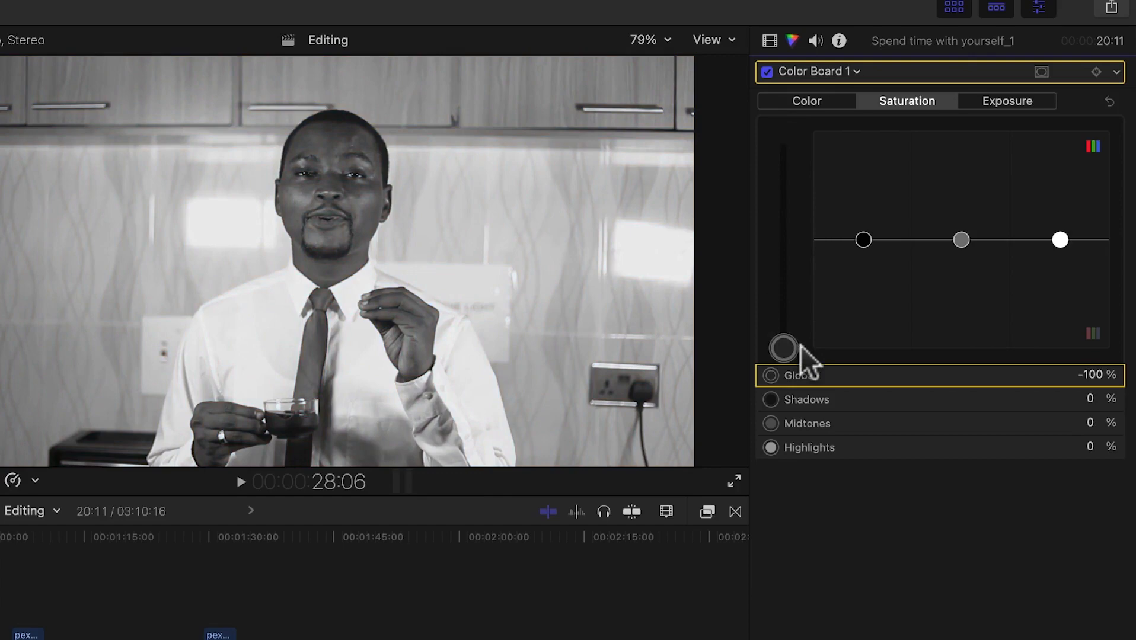
pyautogui.moveTo(800, 345); pyautogui.dragTo(791, 246)
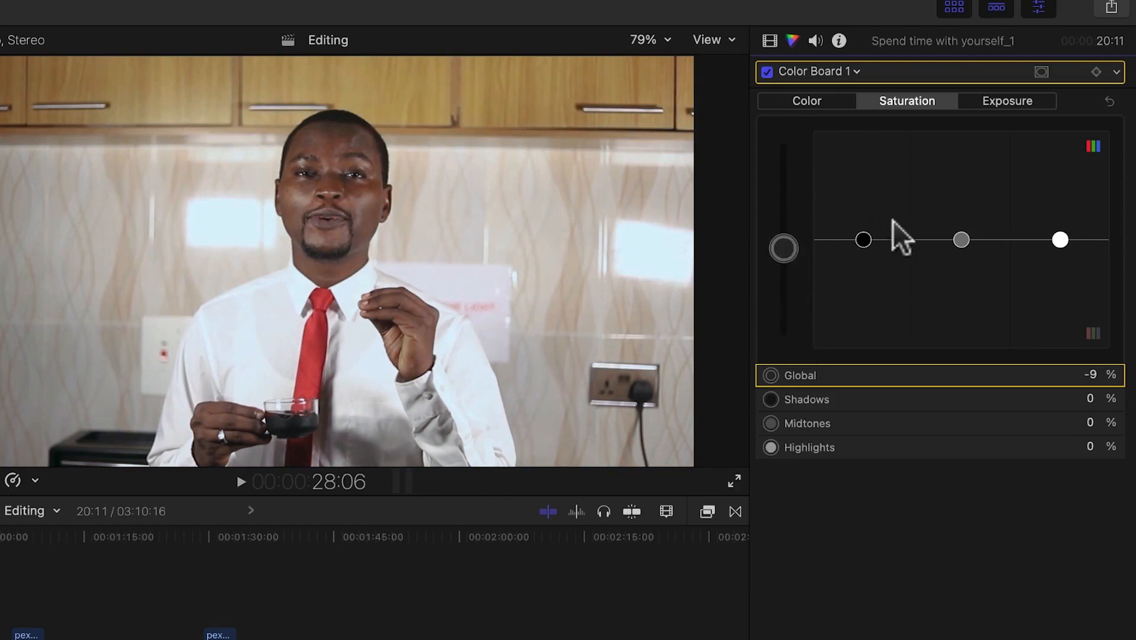
# Set the clip's saturation to 20% for Shadows, 37% for Midtones and 37% for Highlights
pyautogui.click(863, 241)
pyautogui.moveTo(863, 241); pyautogui.dragTo(865, 219)
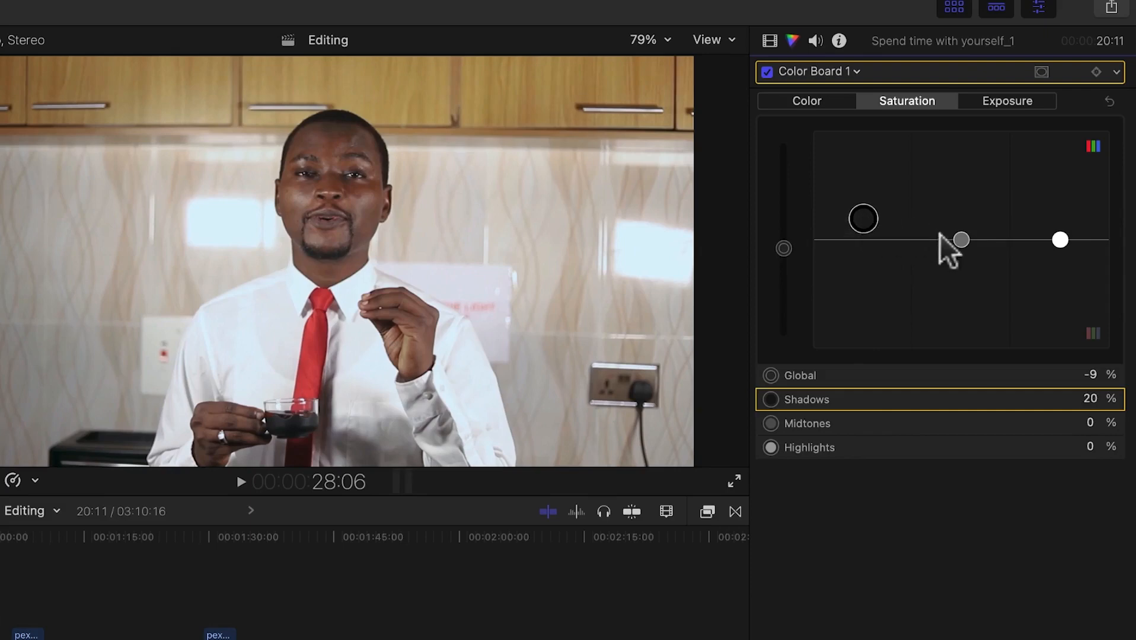
pyautogui.moveTo(960, 243); pyautogui.dragTo(970, 200)
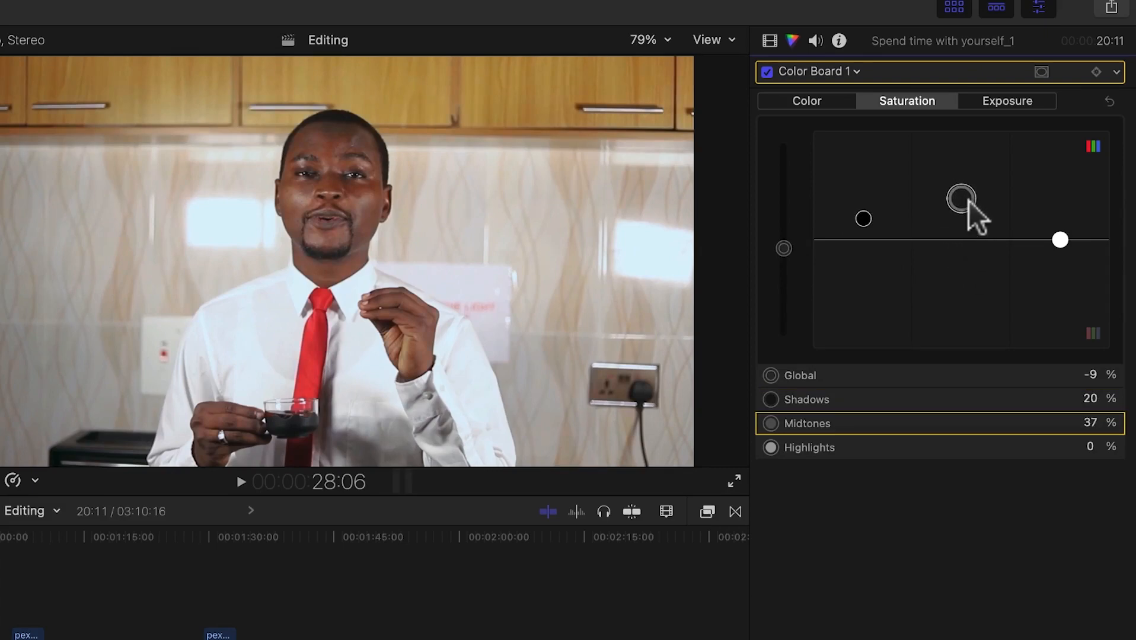
pyautogui.moveTo(1063, 243); pyautogui.dragTo(1051, 202)
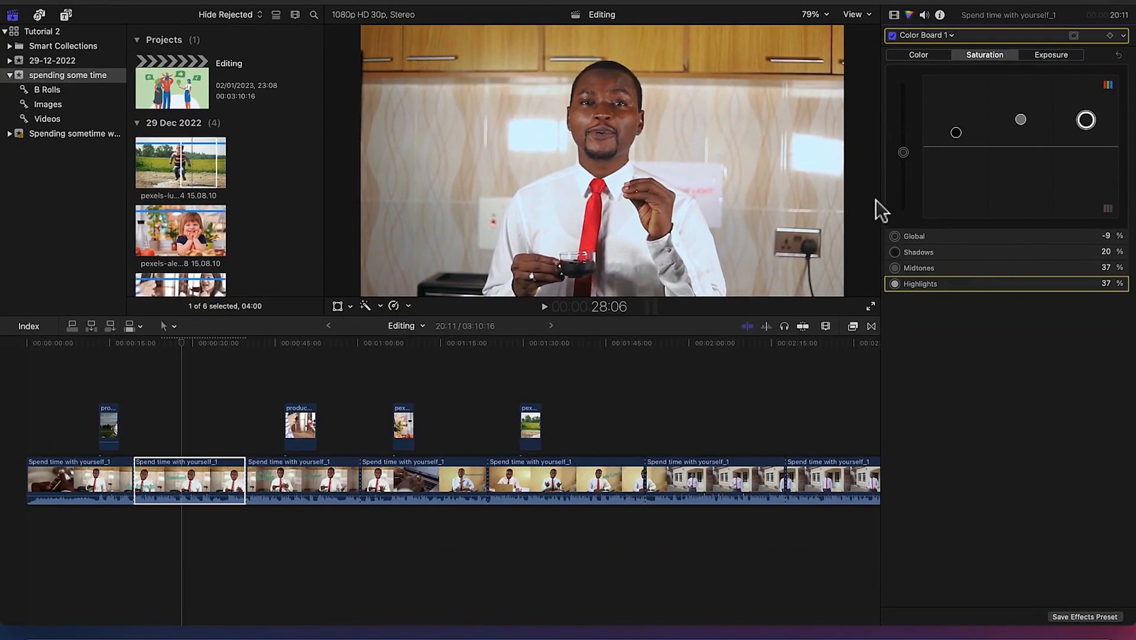
# Copy the color-corrected second clip of the main storyline
pyautogui.click(206, 495)
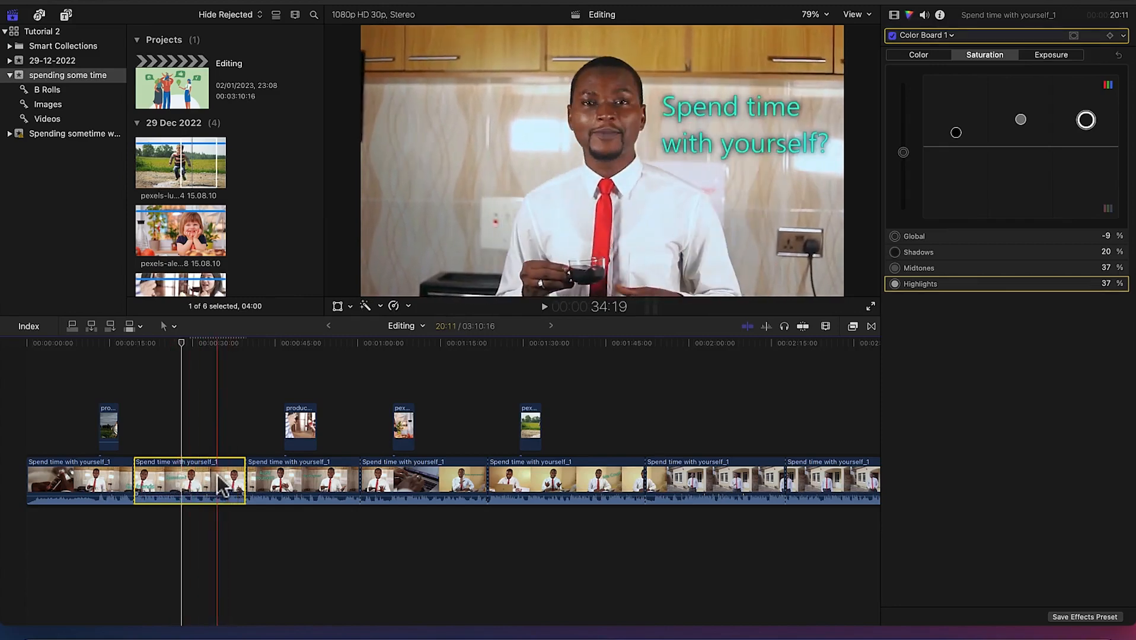
pyautogui.click(303, 492)
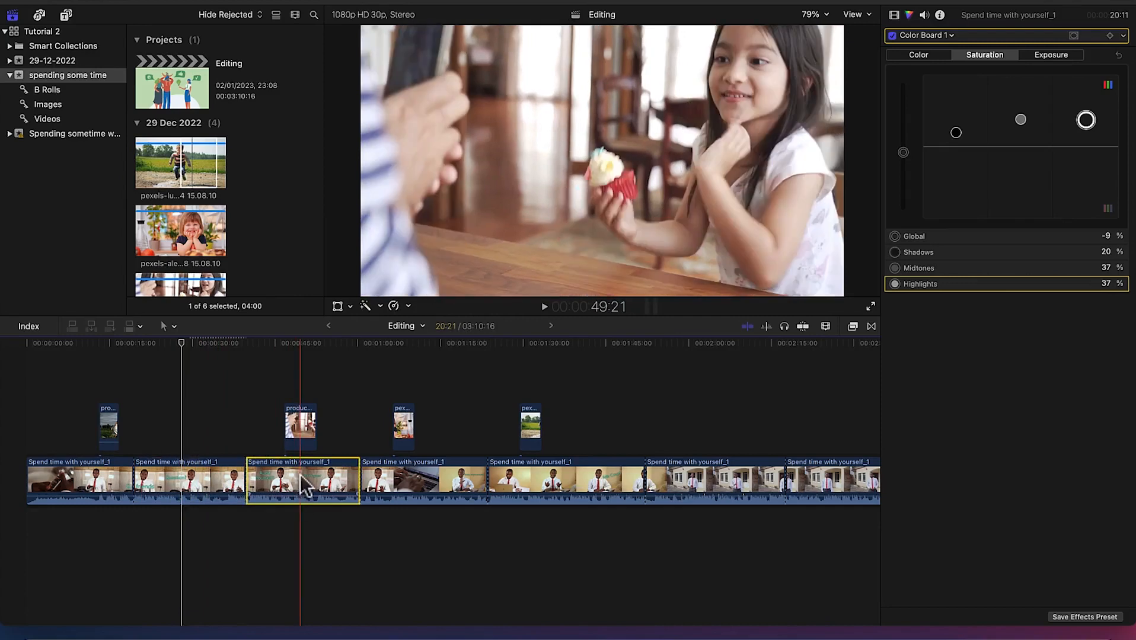
pyautogui.click(400, 483)
pyautogui.click(207, 485)
pyautogui.rightClick(206, 474)
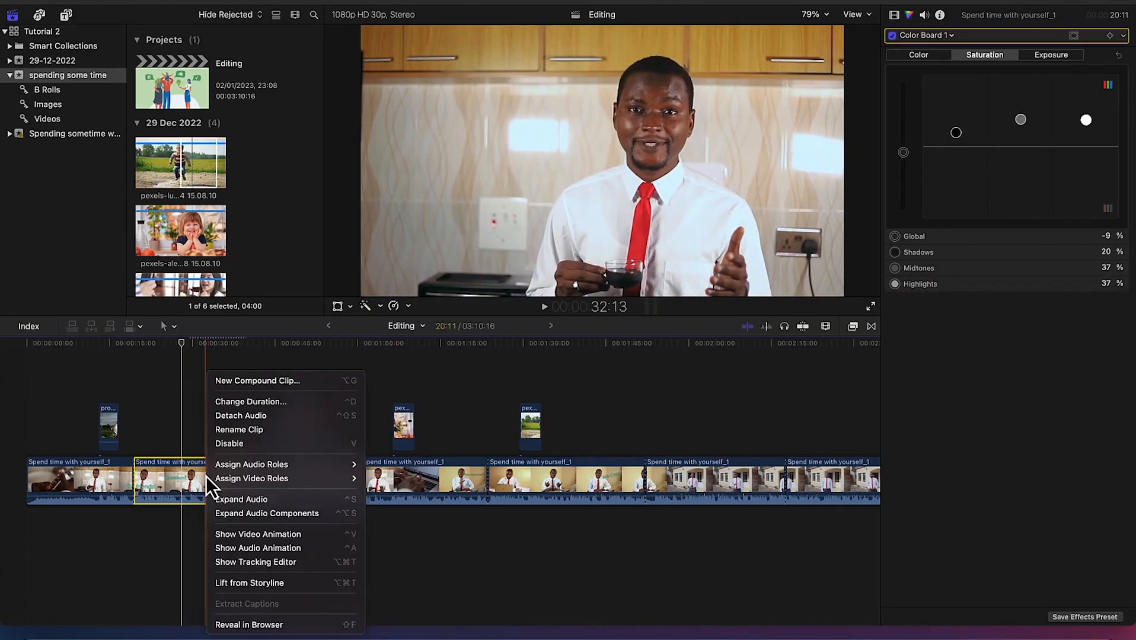
pyautogui.click(192, 482)
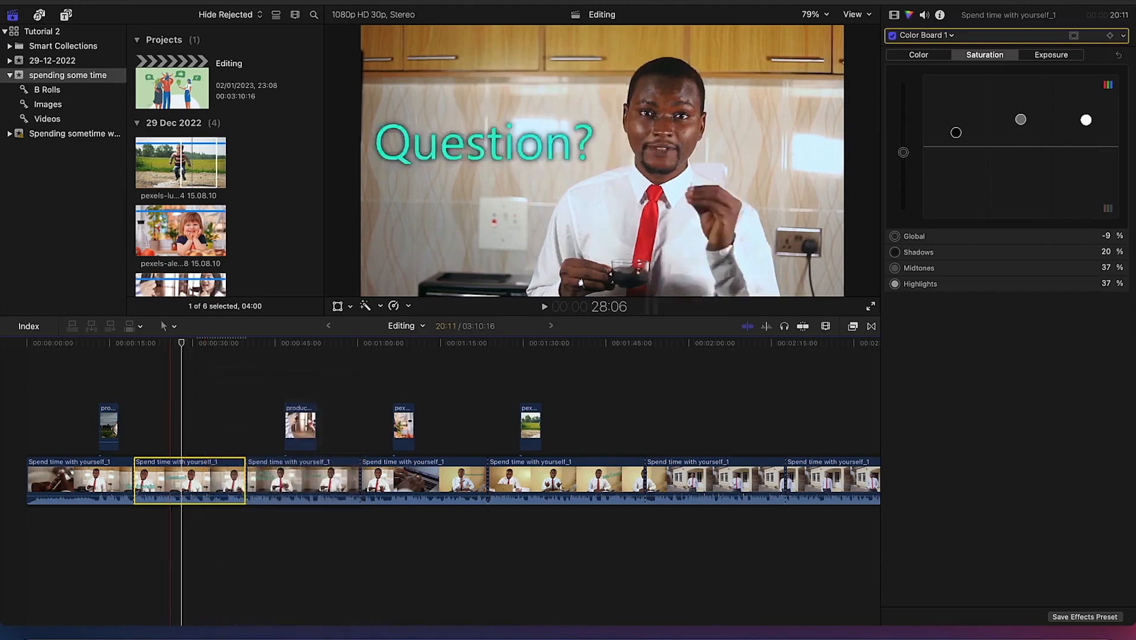
pyautogui.click(129, 1)
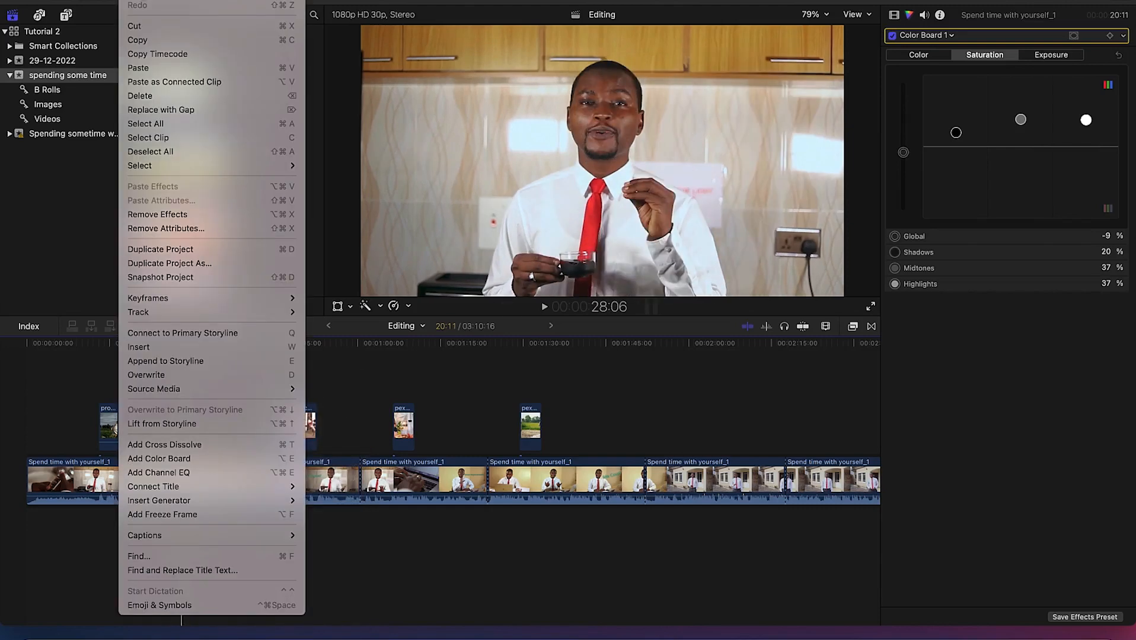
pyautogui.click(169, 39)
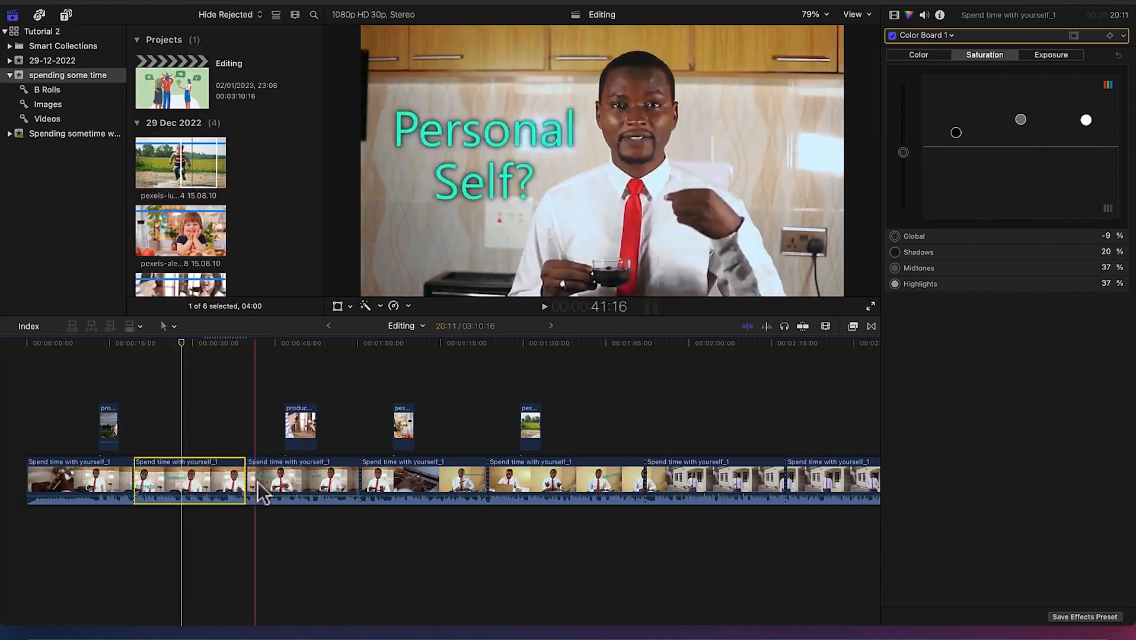
# Paste only the copied clip's Color Board 1 effect onto the five main storyline clips that follow it
pyautogui.click(903, 493)
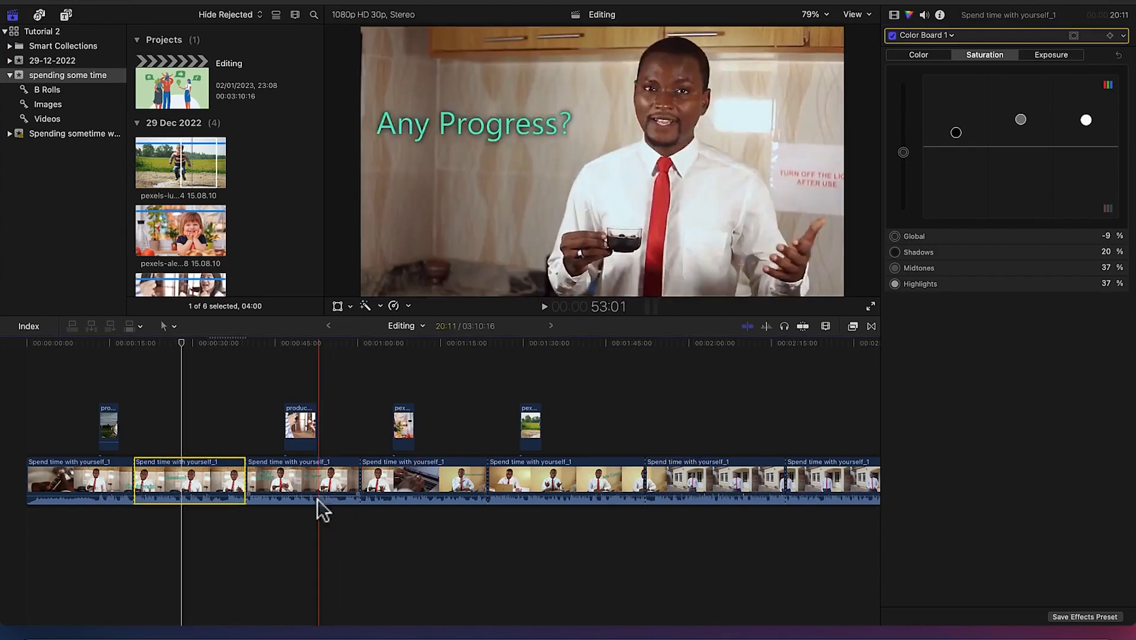
pyautogui.click(306, 487)
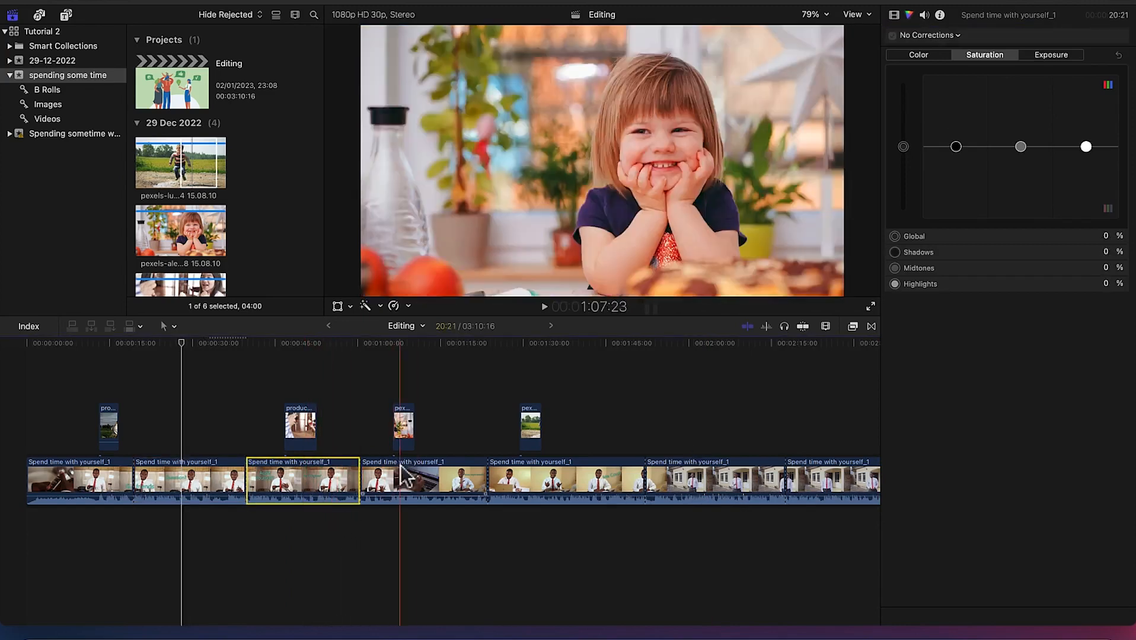
pyautogui.keyDown('shift'); pyautogui.click(428, 477); pyautogui.keyUp('shift')
pyautogui.keyDown('shift'); pyautogui.click(543, 483); pyautogui.keyUp('shift')
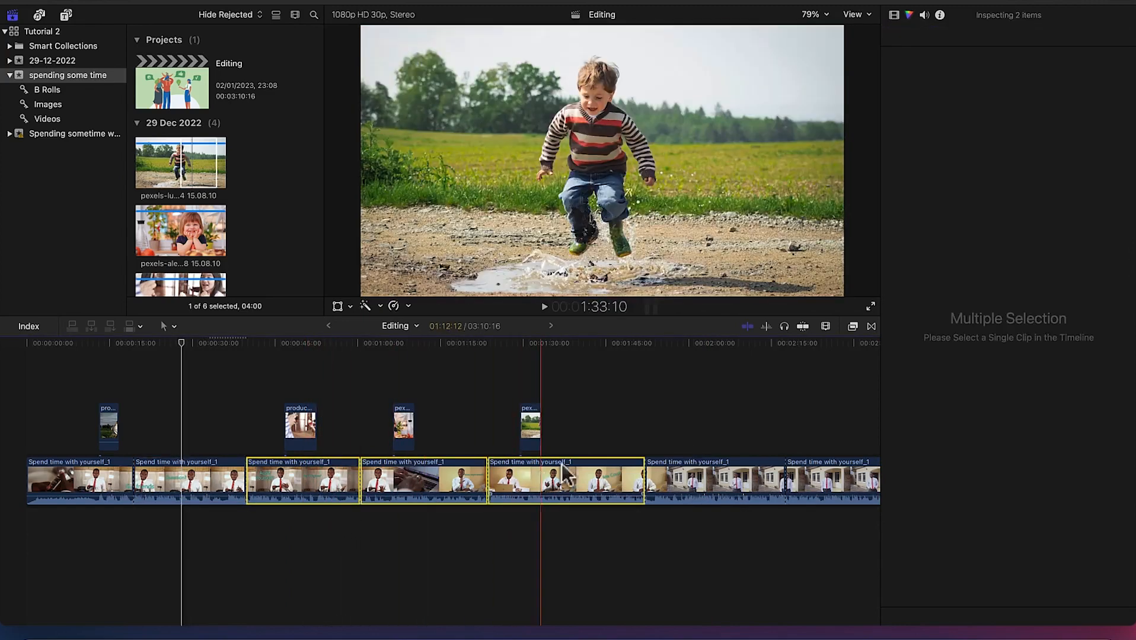
pyautogui.keyDown('shift'); pyautogui.click(699, 483); pyautogui.keyUp('shift')
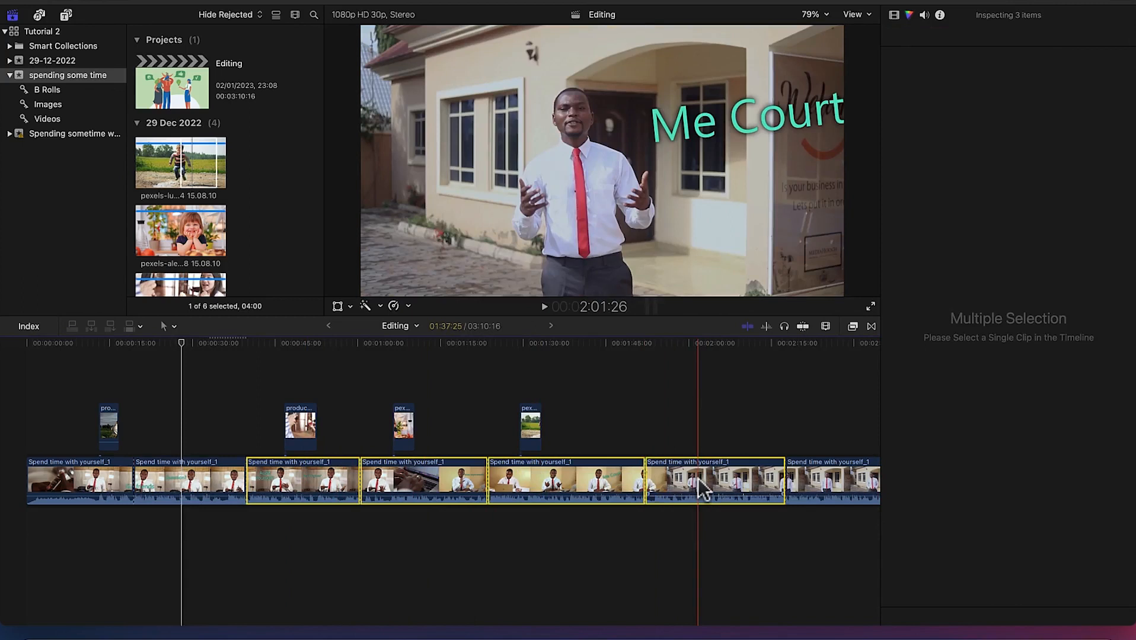
pyautogui.keyDown('shift'); pyautogui.click(826, 480); pyautogui.keyUp('shift')
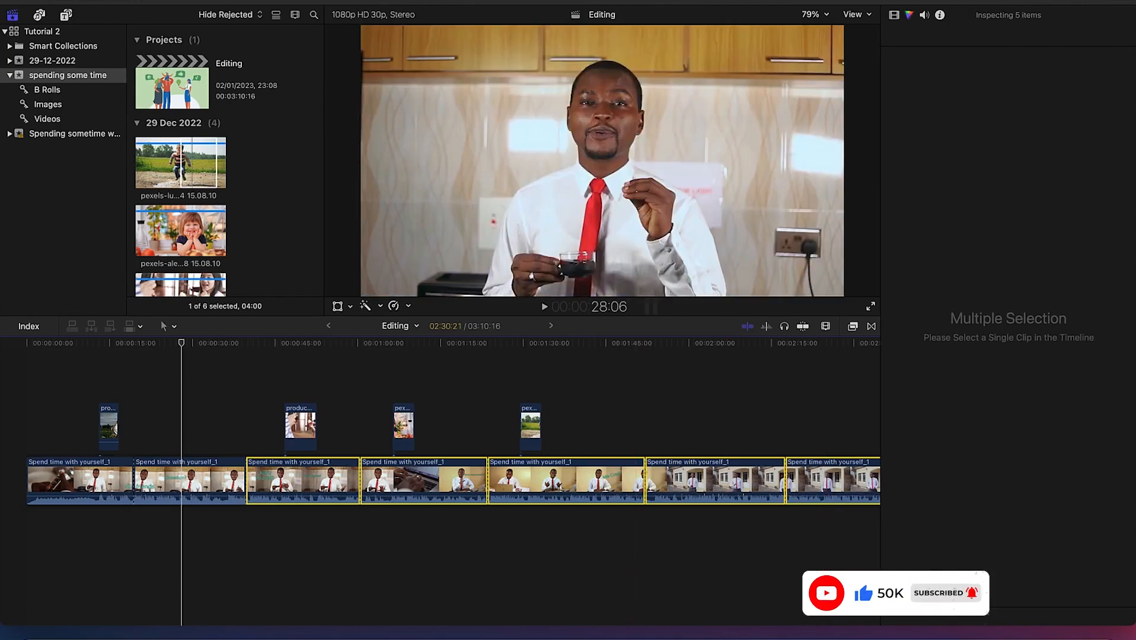
pyautogui.click(133, 1)
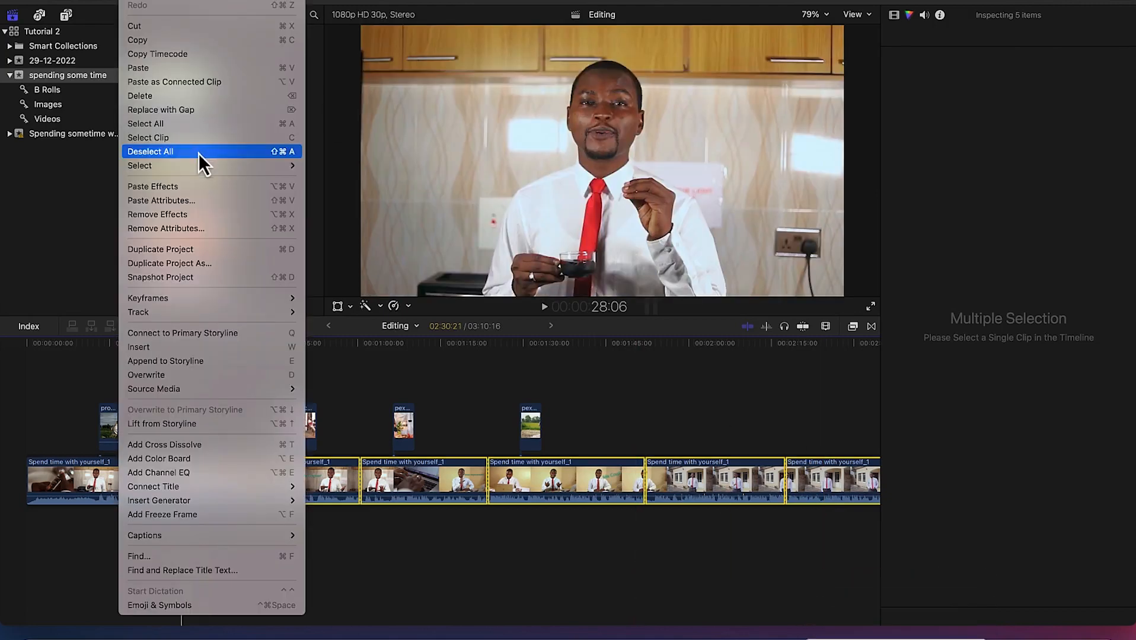
pyautogui.click(197, 202)
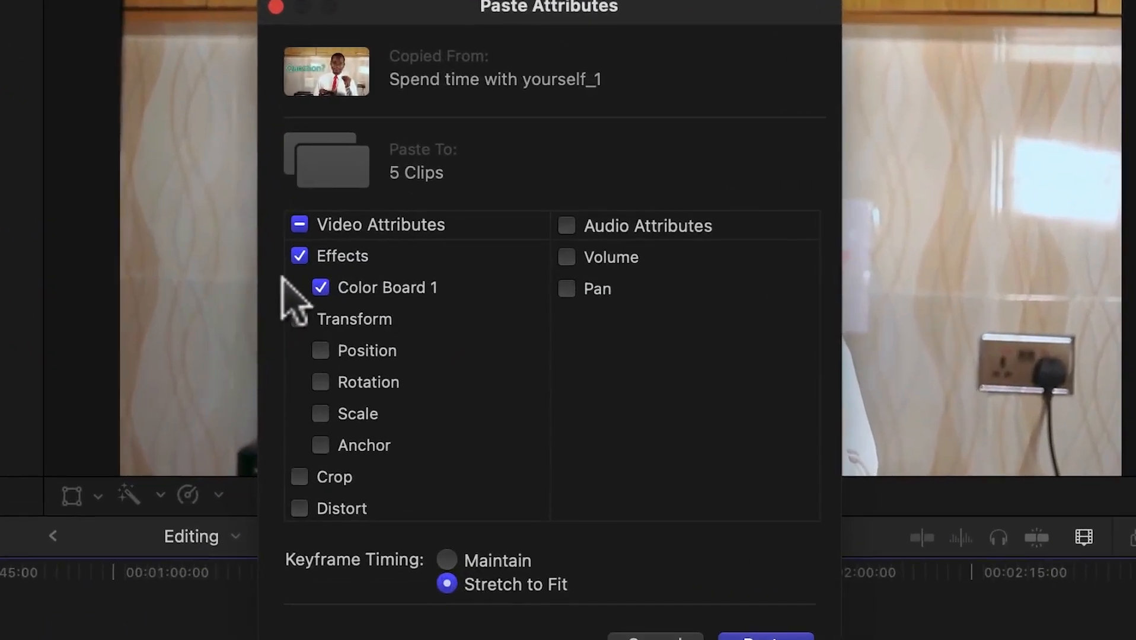
pyautogui.click(380, 251)
pyautogui.click(321, 288)
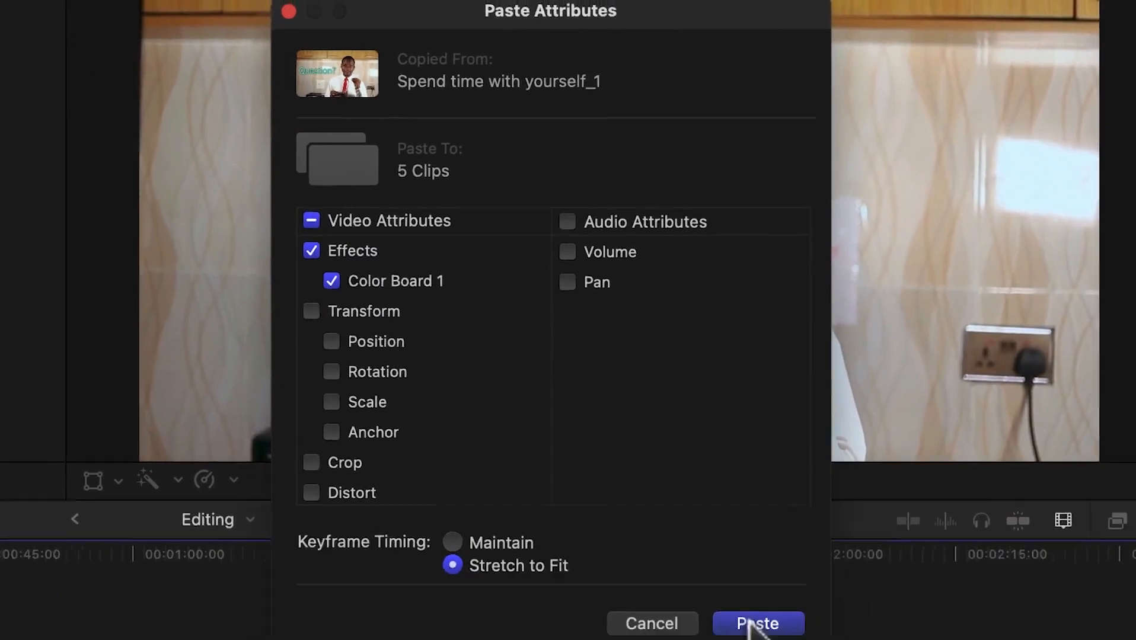
pyautogui.click(753, 623)
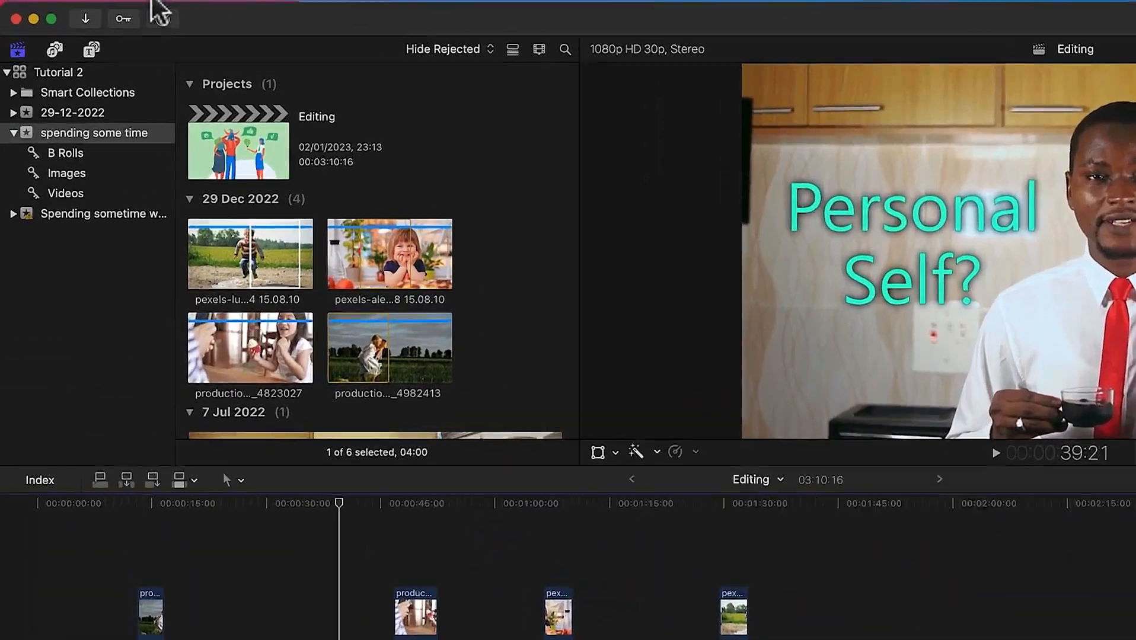
# Set up a file export of the Editing project with the Video and Audio format and the H.264 video codec
pyautogui.click(152, 1)
pyautogui.moveTo(222, 213)
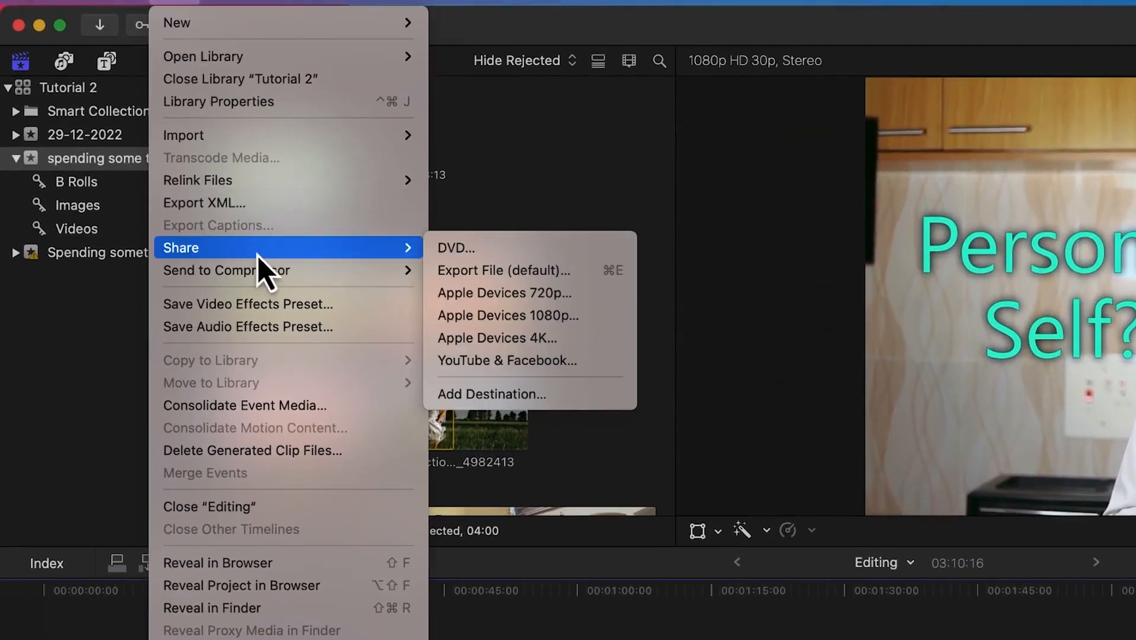
pyautogui.click(517, 275)
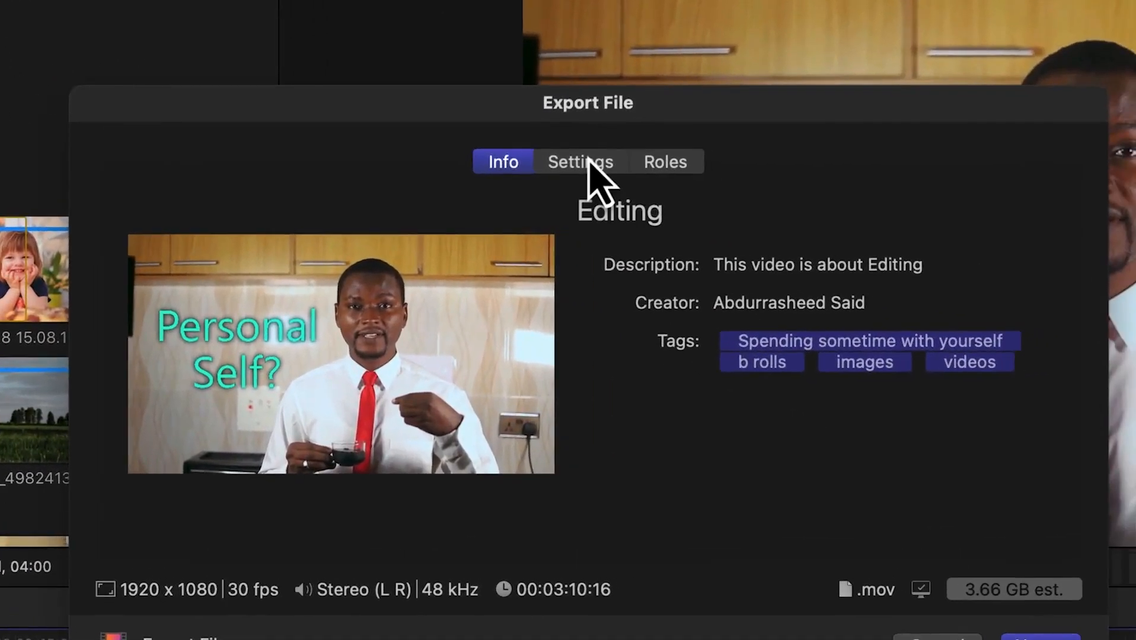
pyautogui.click(849, 206)
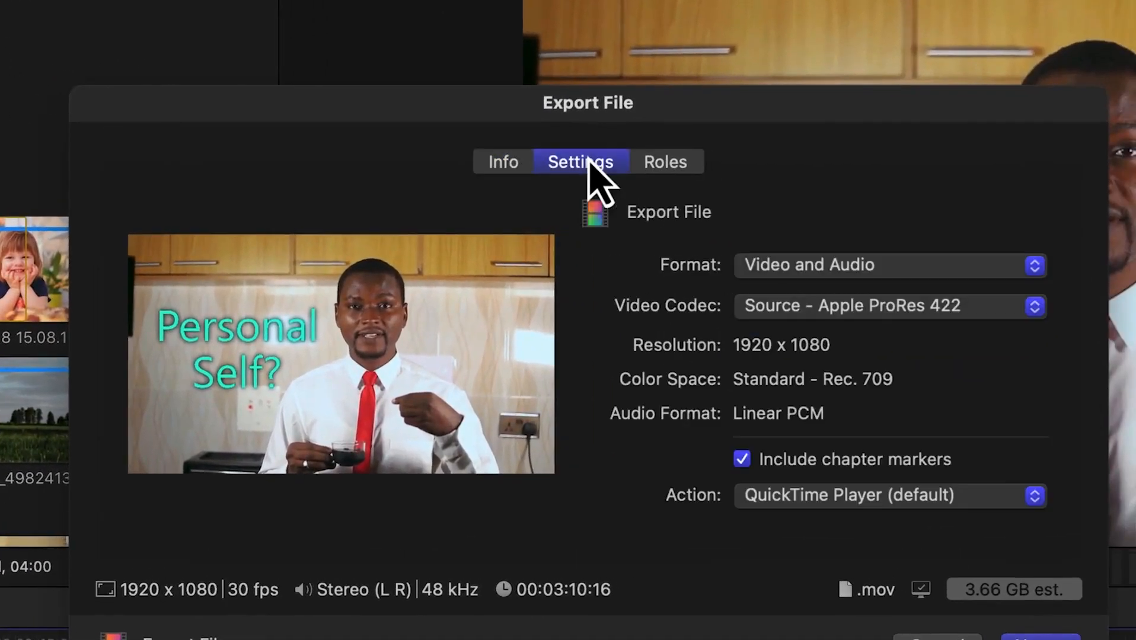
pyautogui.click(818, 273)
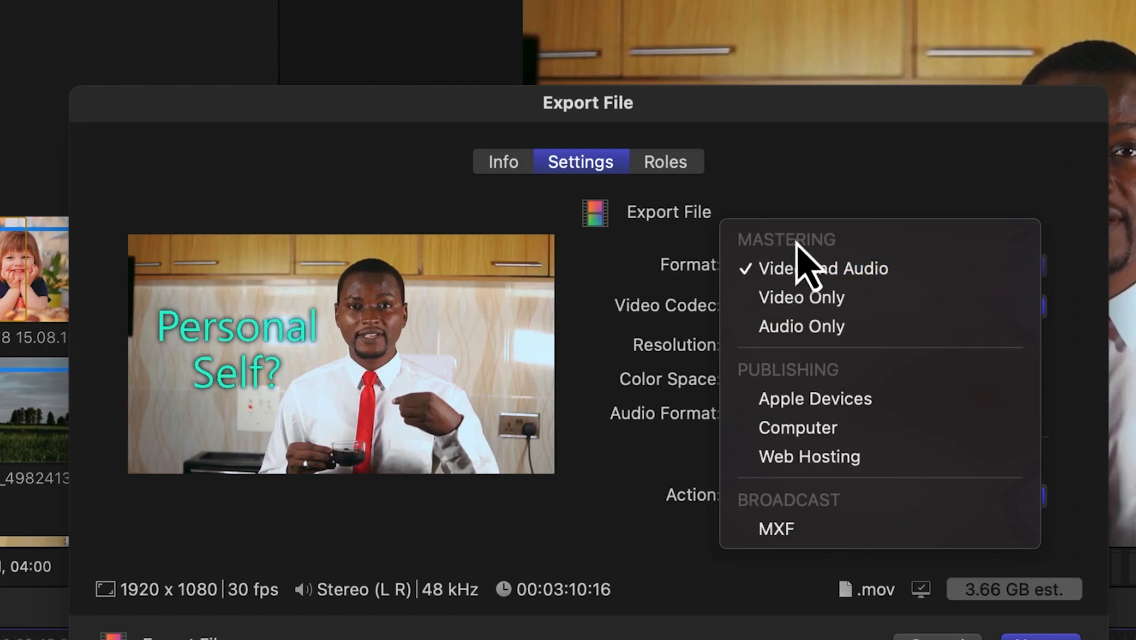
pyautogui.click(847, 274)
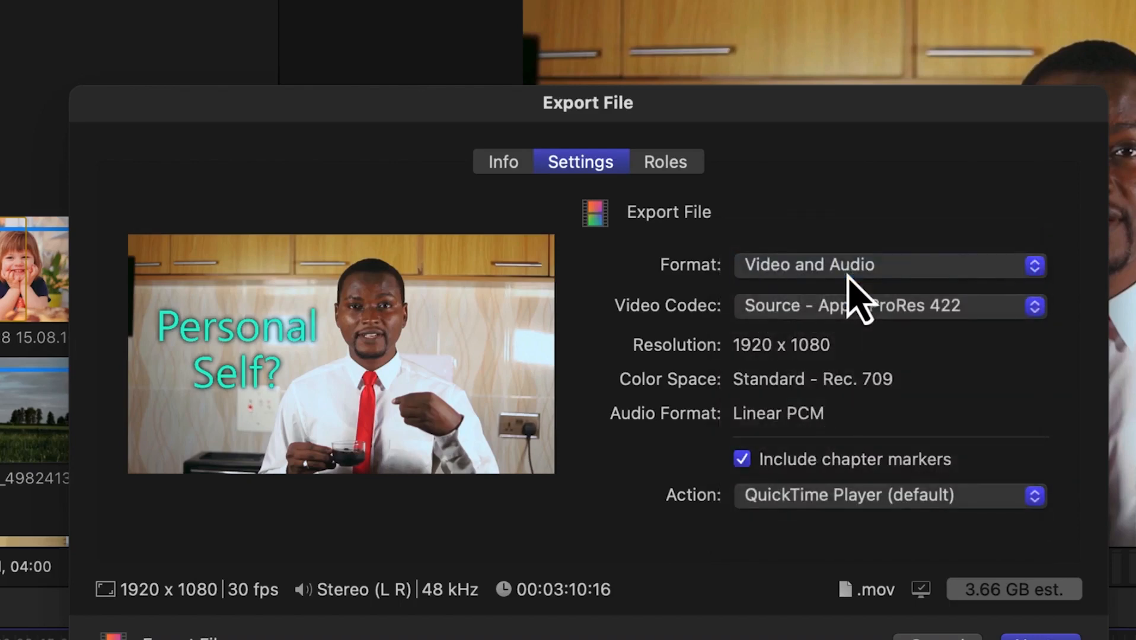
pyautogui.click(957, 313)
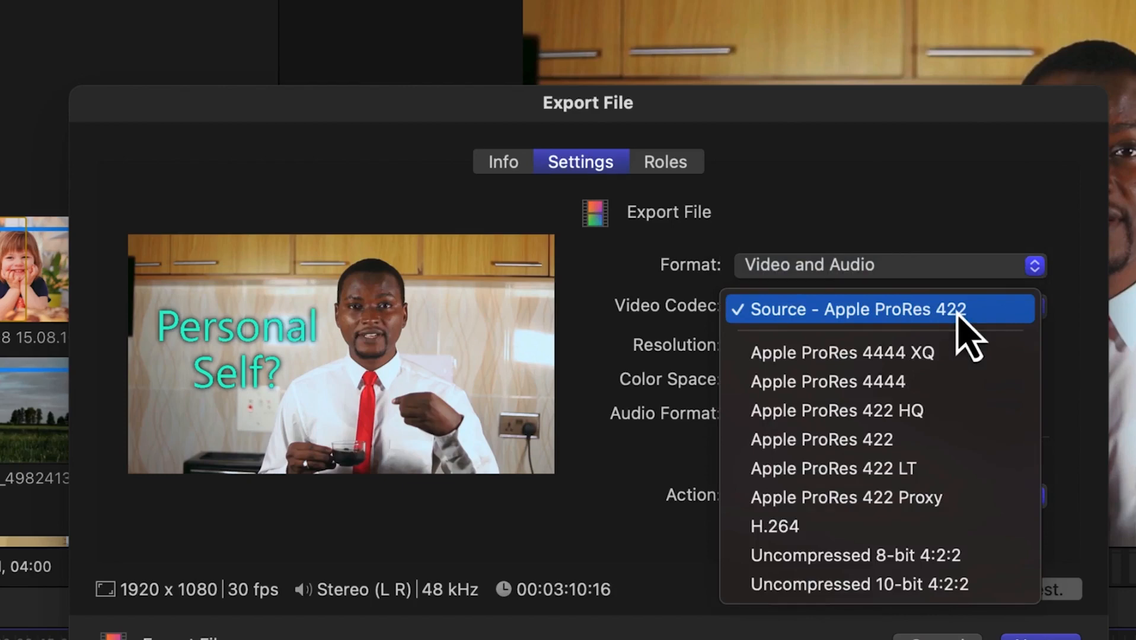
pyautogui.click(806, 533)
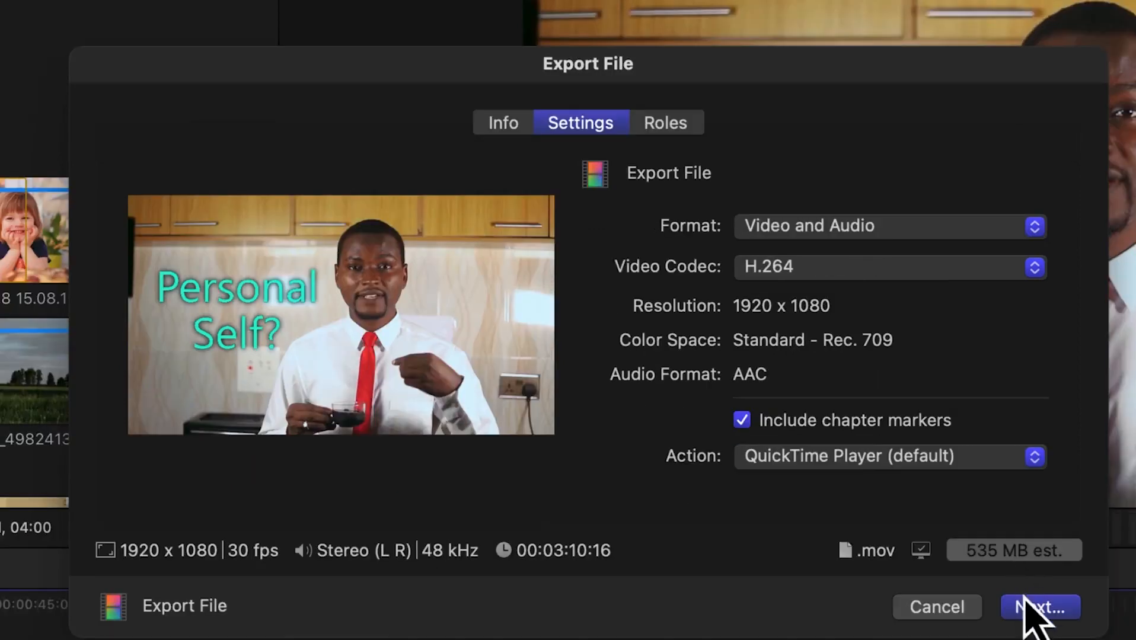
# Proceed to saving the export and name the file "Spending some time with yourself"
pyautogui.click(1036, 608)
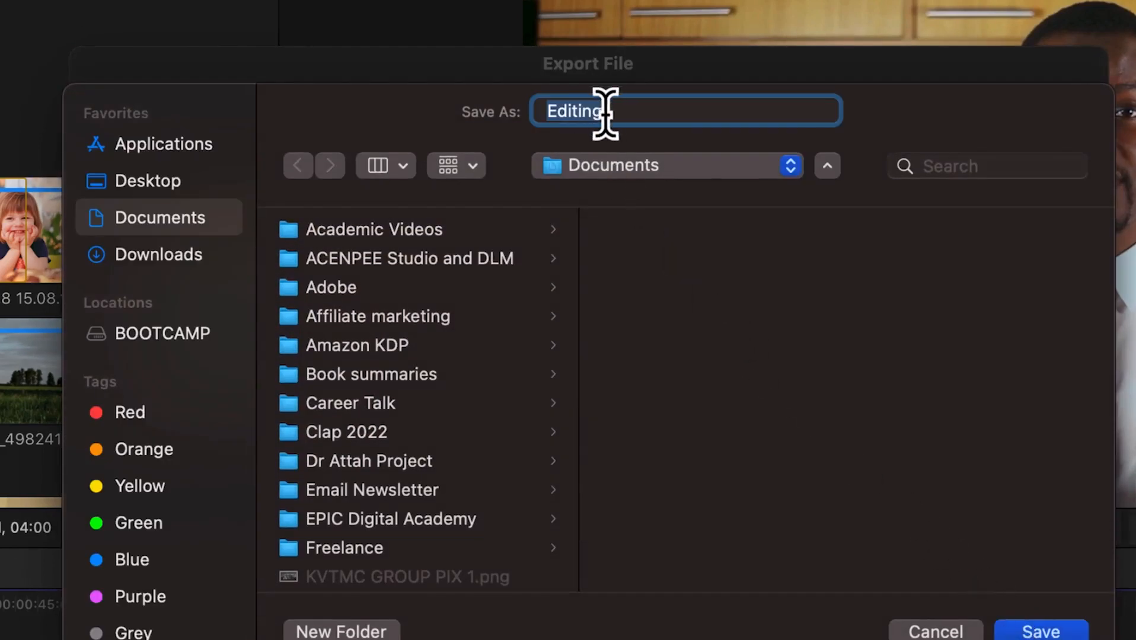
pyautogui.write('Se=')
pyautogui.press('BackSpace')
pyautogui.press('BackSpace')
pyautogui.write('pending some time')
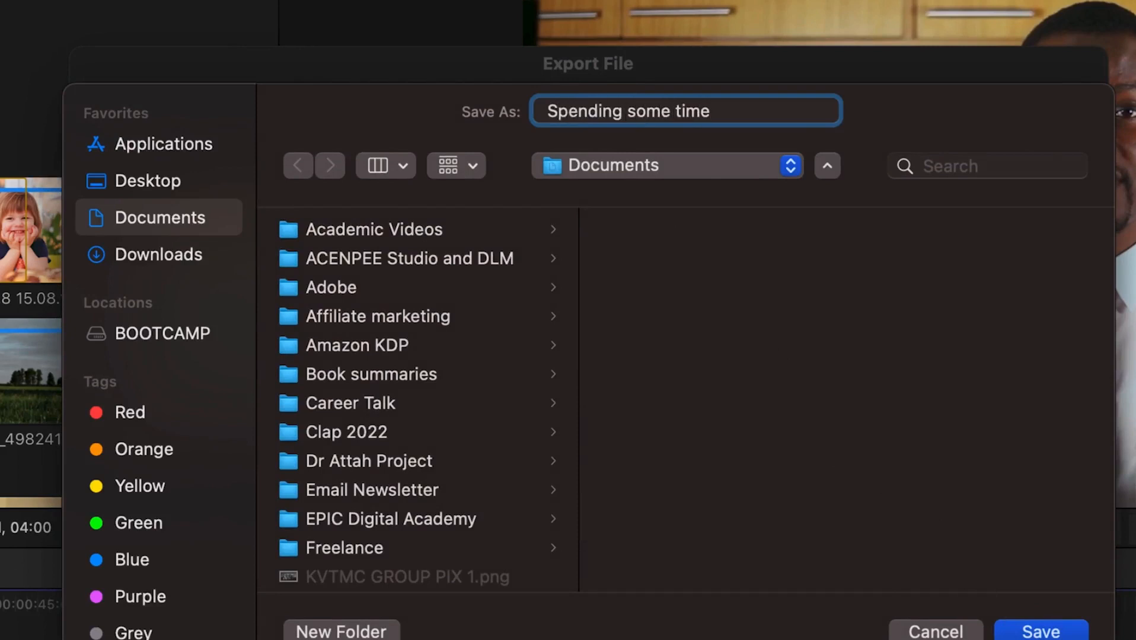
pyautogui.write(' with yourself')
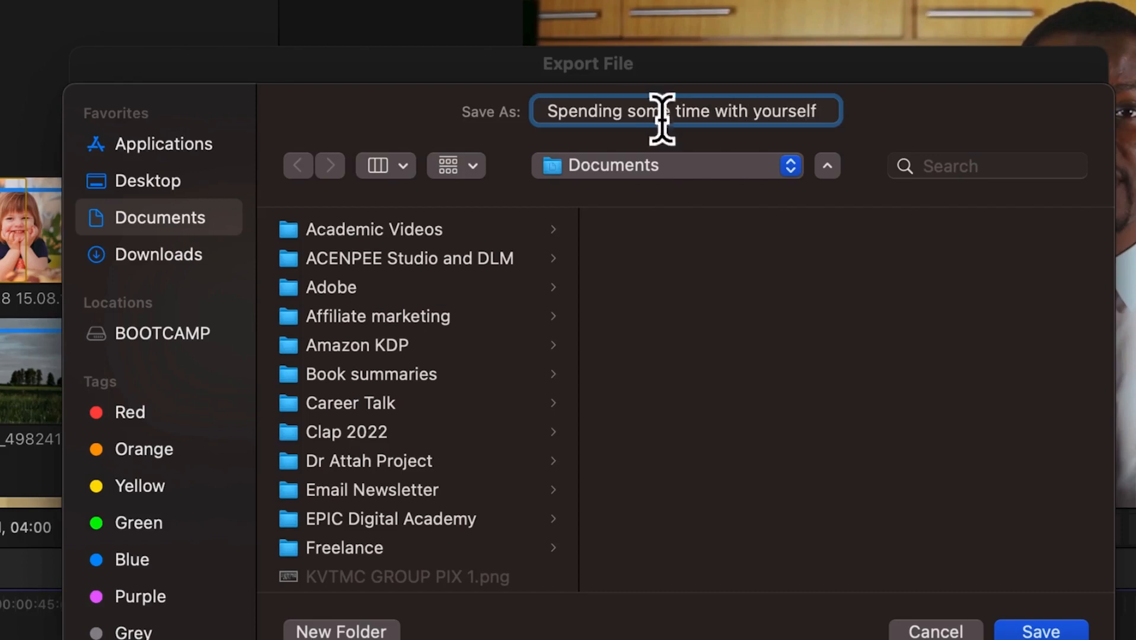
# Create a folder named "Final cut export" inside the YouTube folder in Documents and save the exported video there
pyautogui.click(689, 170)
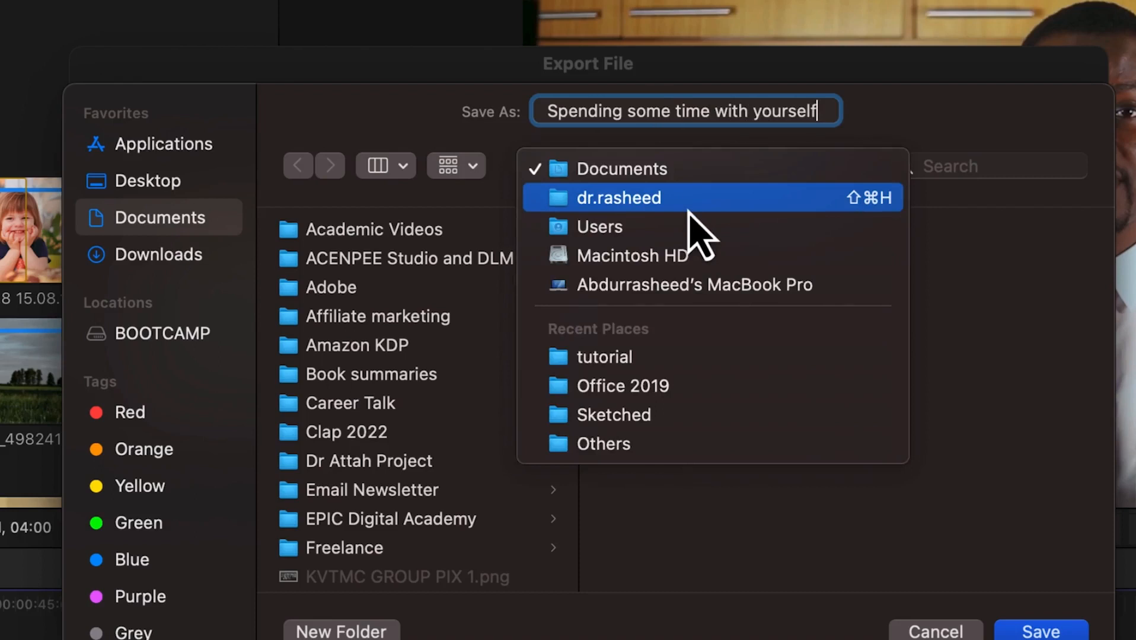
pyautogui.click(663, 170)
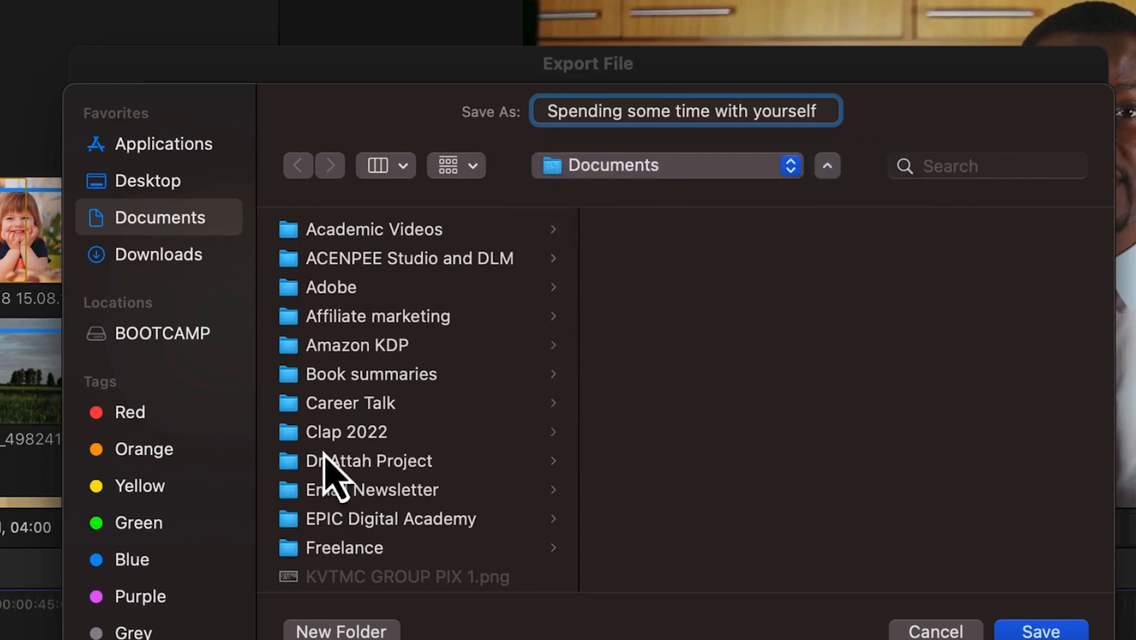
pyautogui.scroll(-10, 324, 454)
pyautogui.click(362, 569)
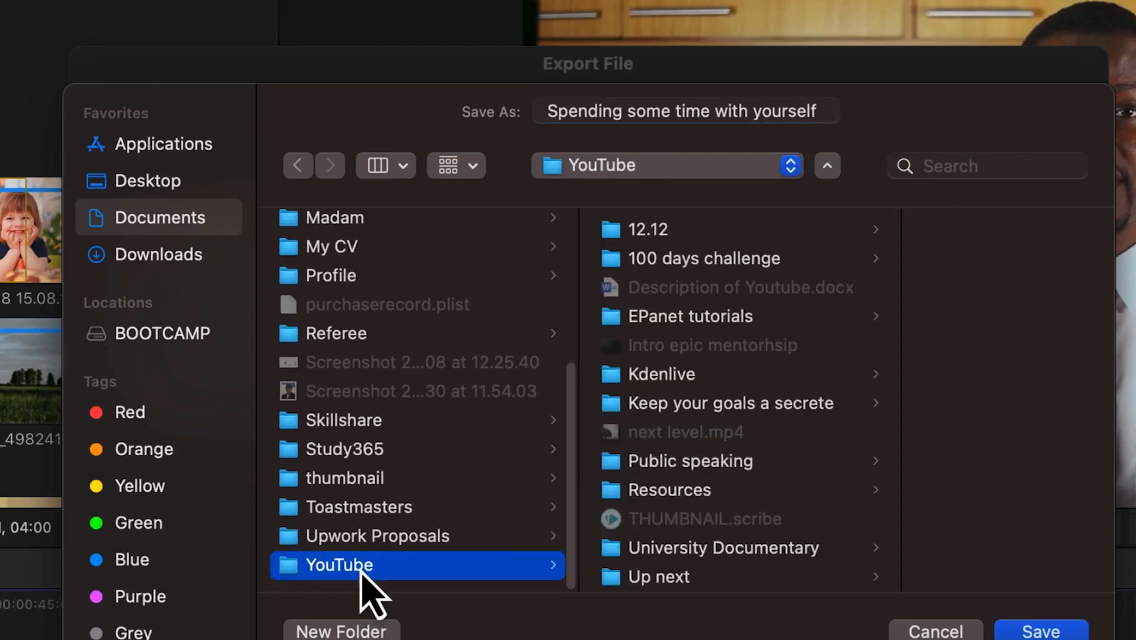
pyautogui.click(386, 633)
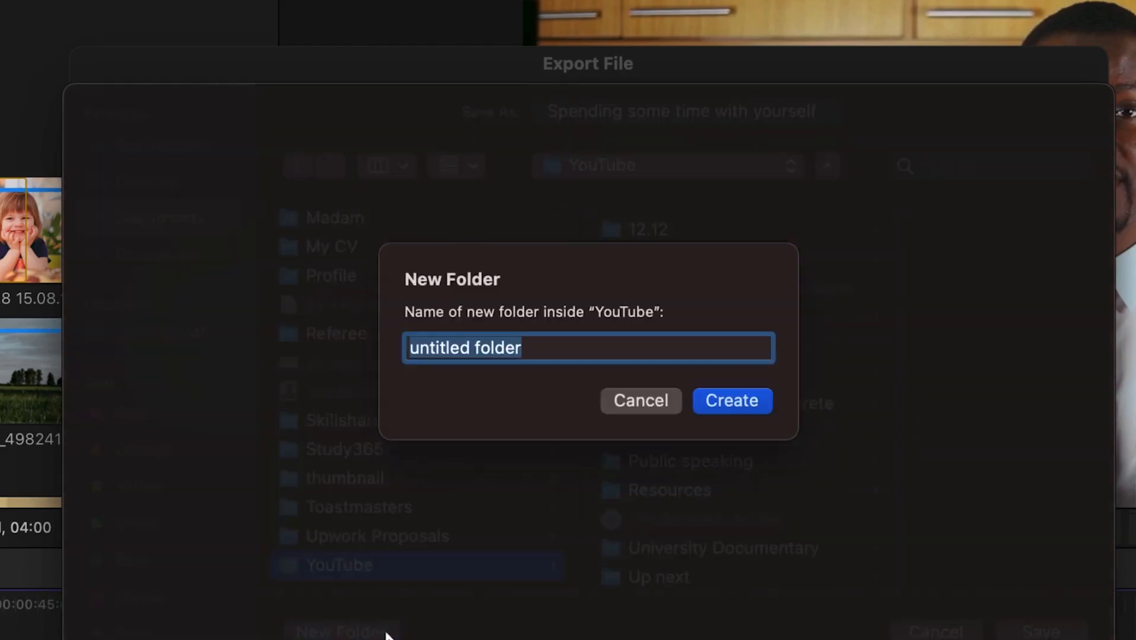
pyautogui.write('Final c')
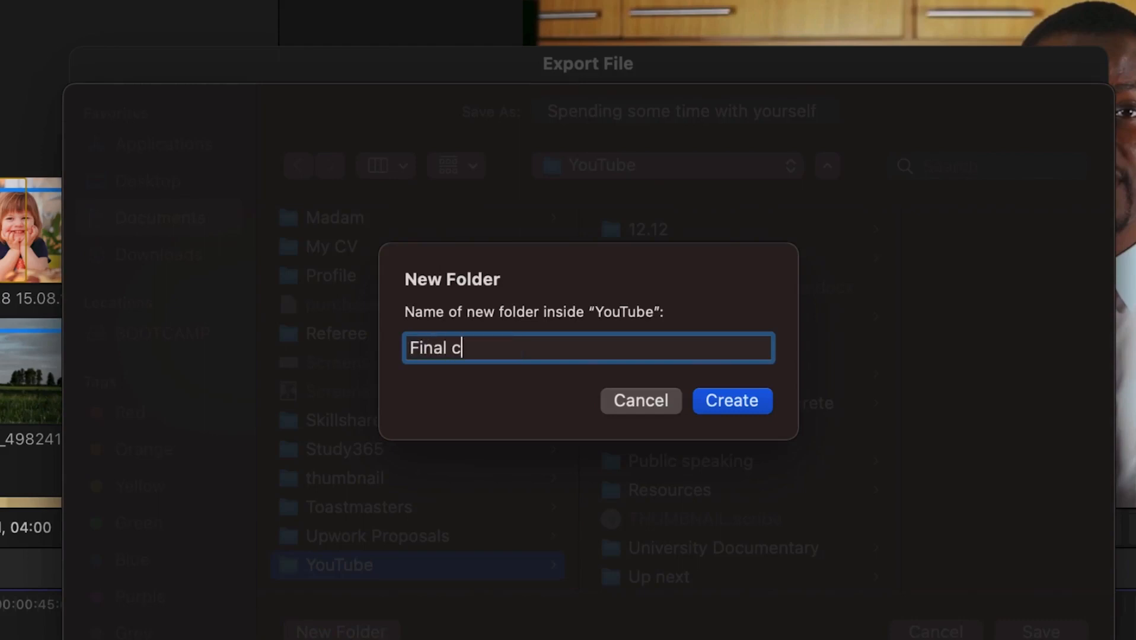
pyautogui.write('ut export')
pyautogui.press('Return')
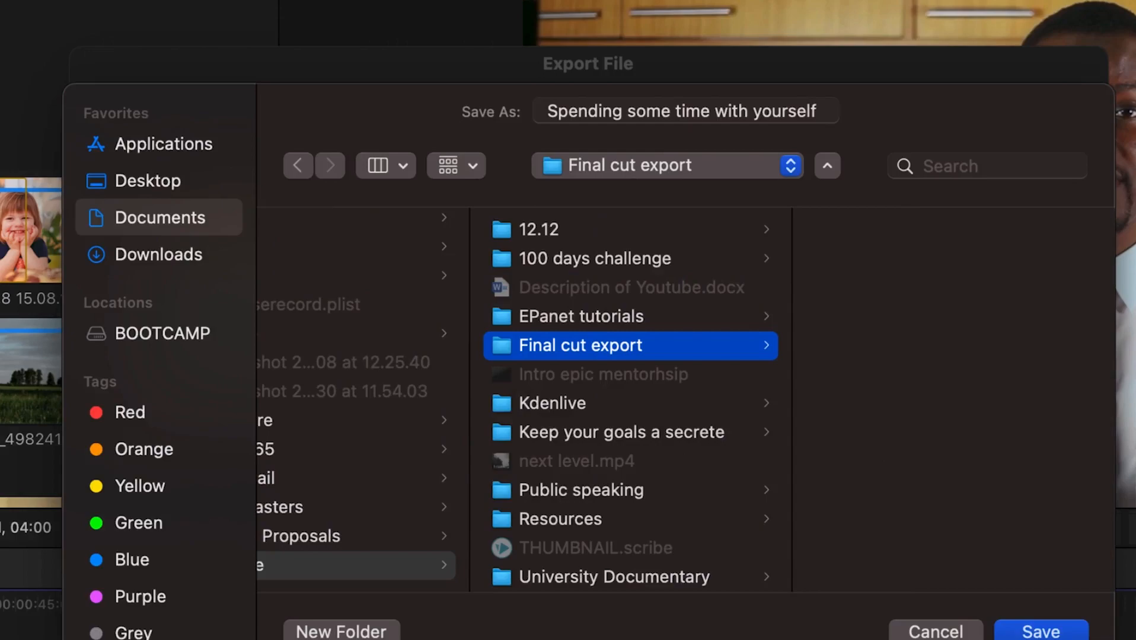
pyautogui.click(1041, 630)
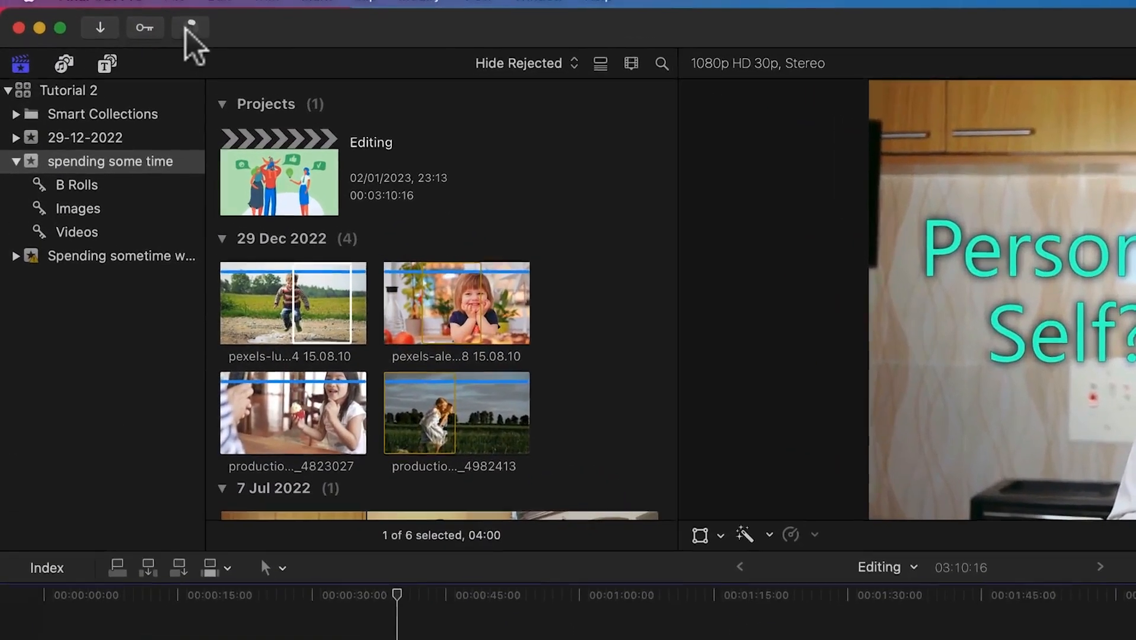
# Check the export's progress in Background Tasks and briefly play the start of the exported video, dismissing both windows
pyautogui.click(190, 28)
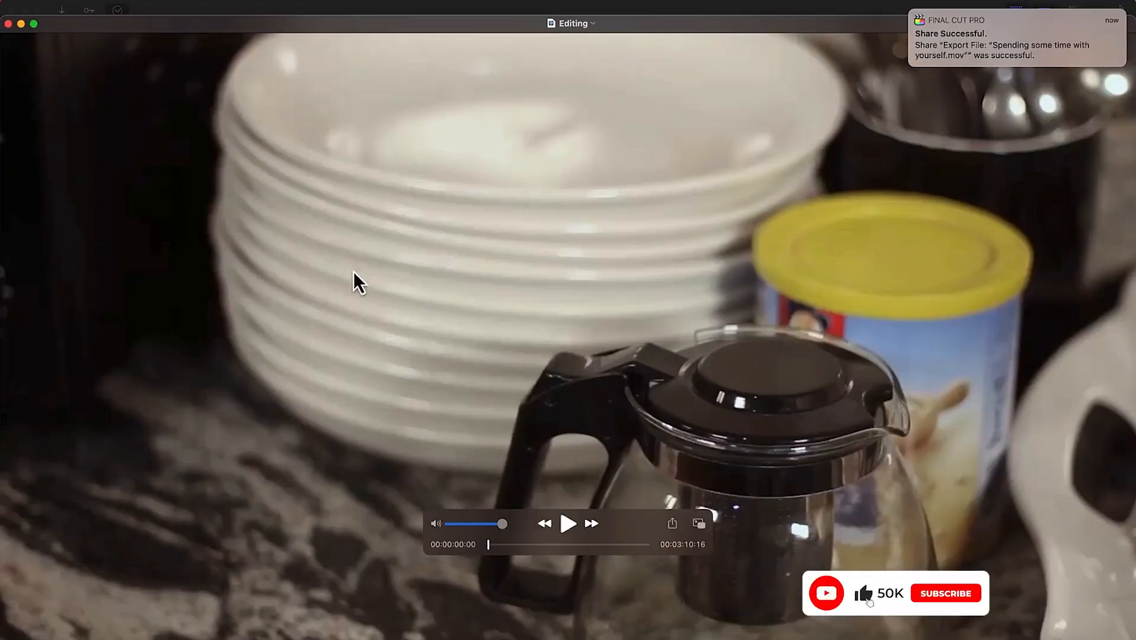
pyautogui.click(568, 524)
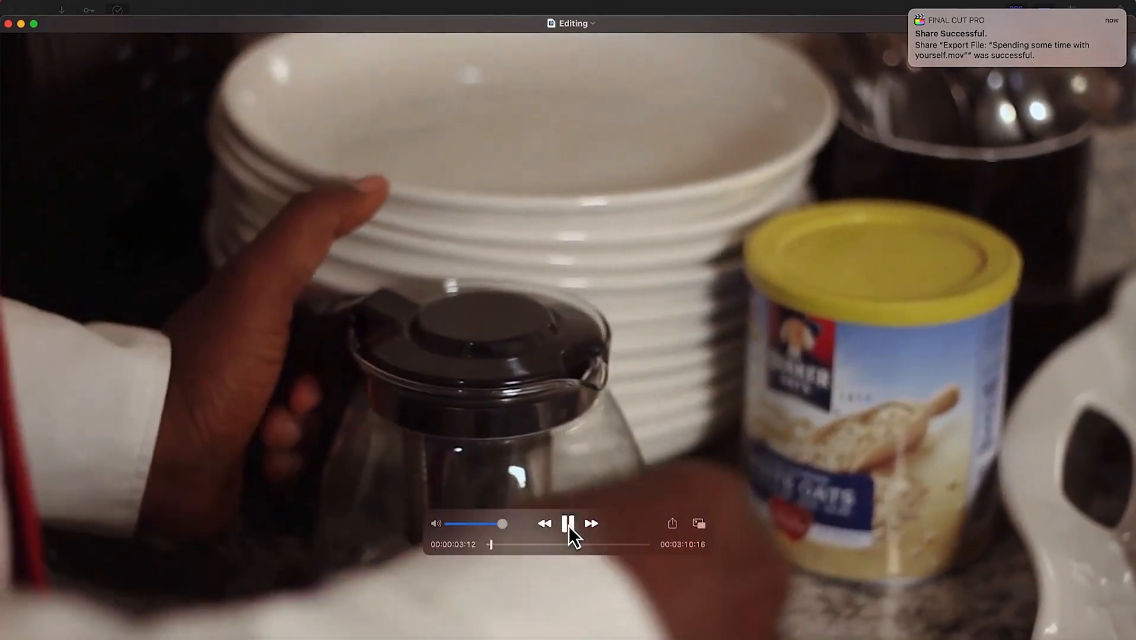
pyautogui.click(569, 525)
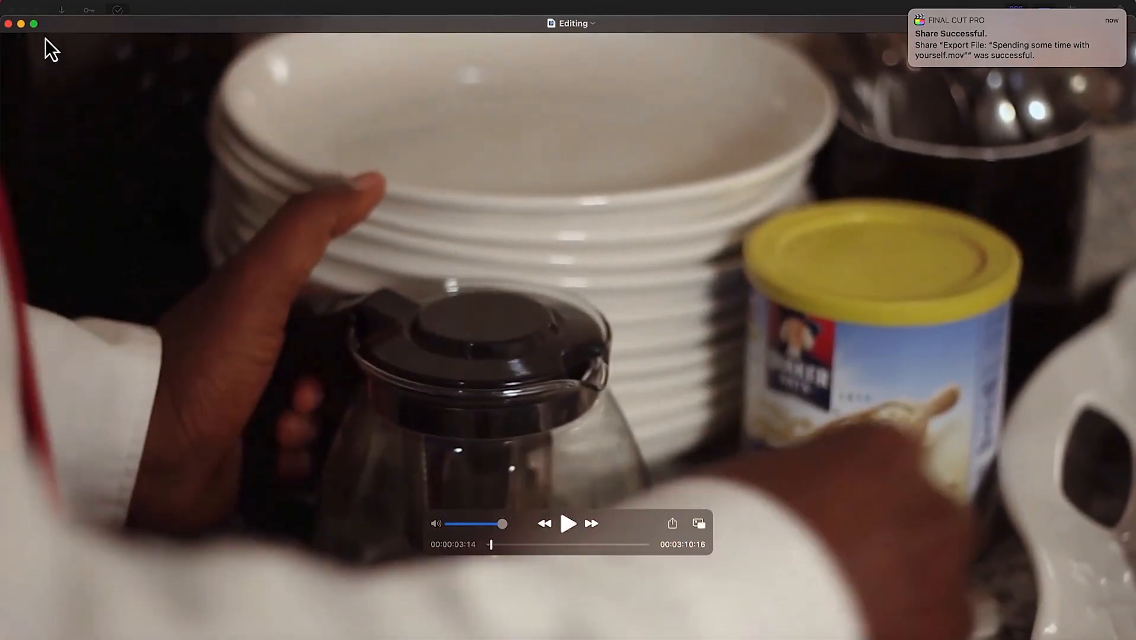
pyautogui.click(20, 25)
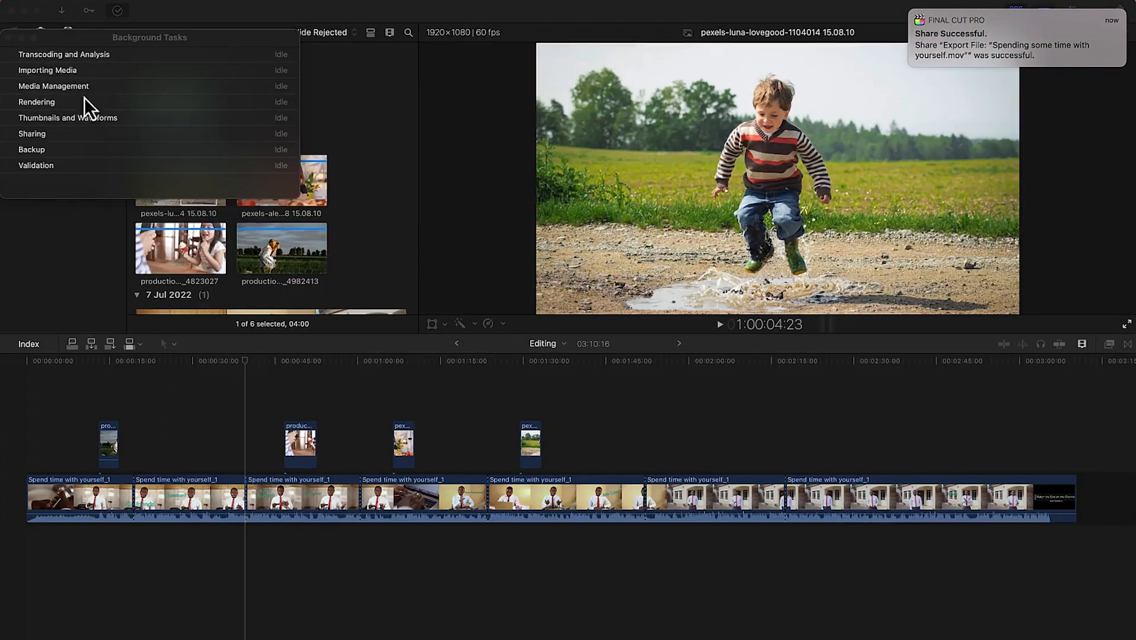
pyautogui.click(9, 38)
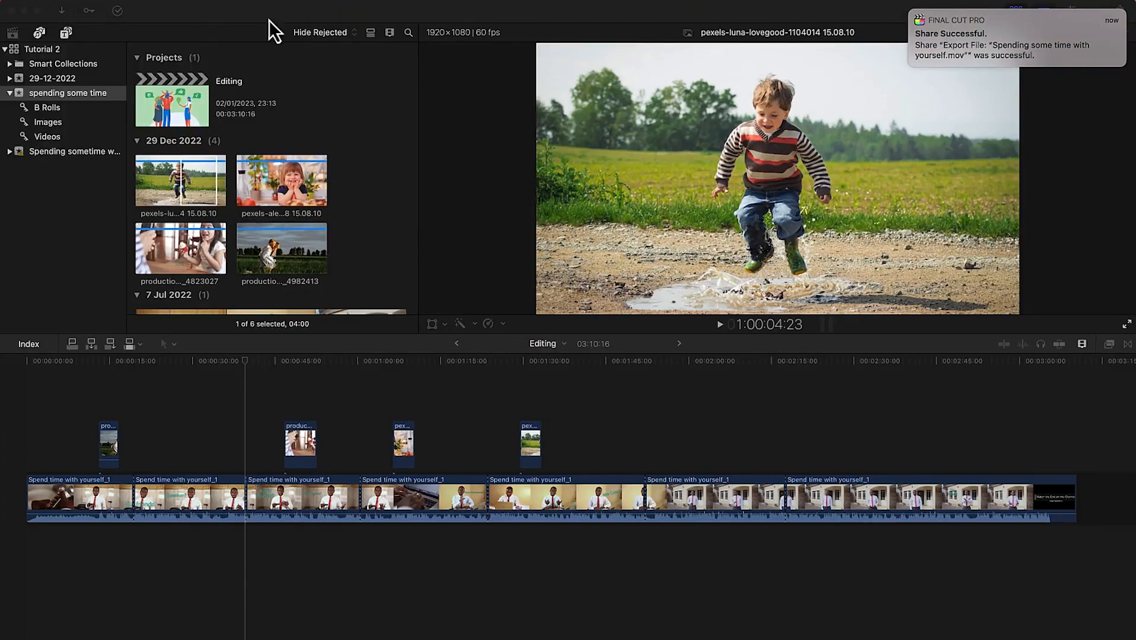